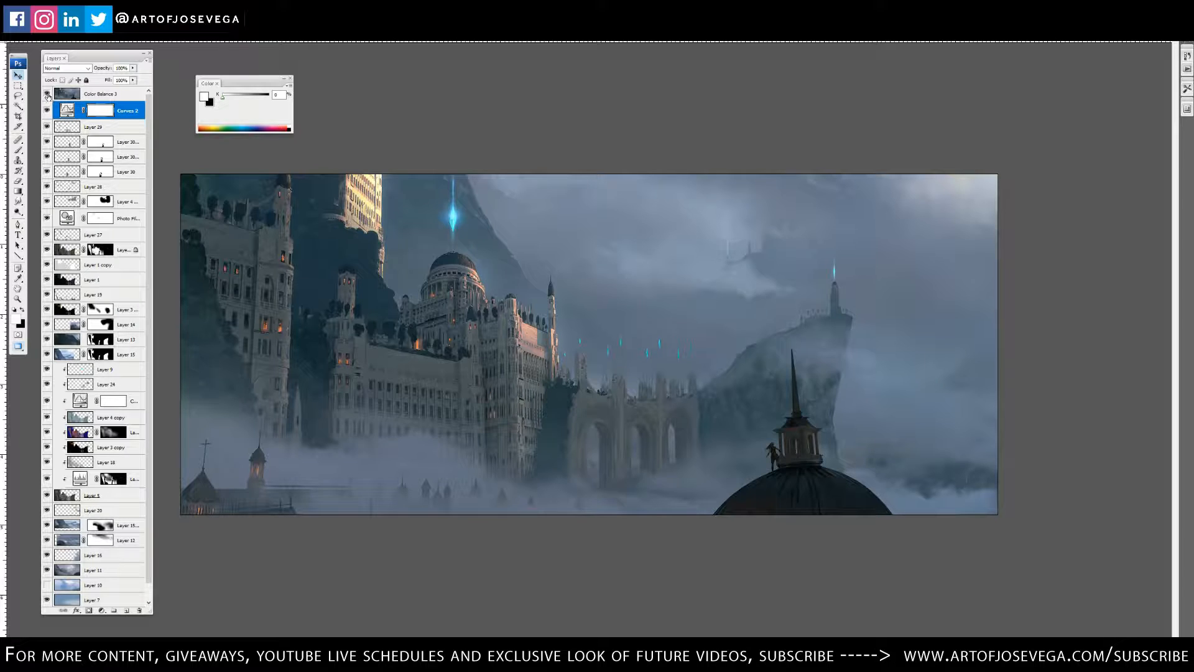
- Compare the castle painting with and without the Color Balance 3 layer
left_click(47, 95)
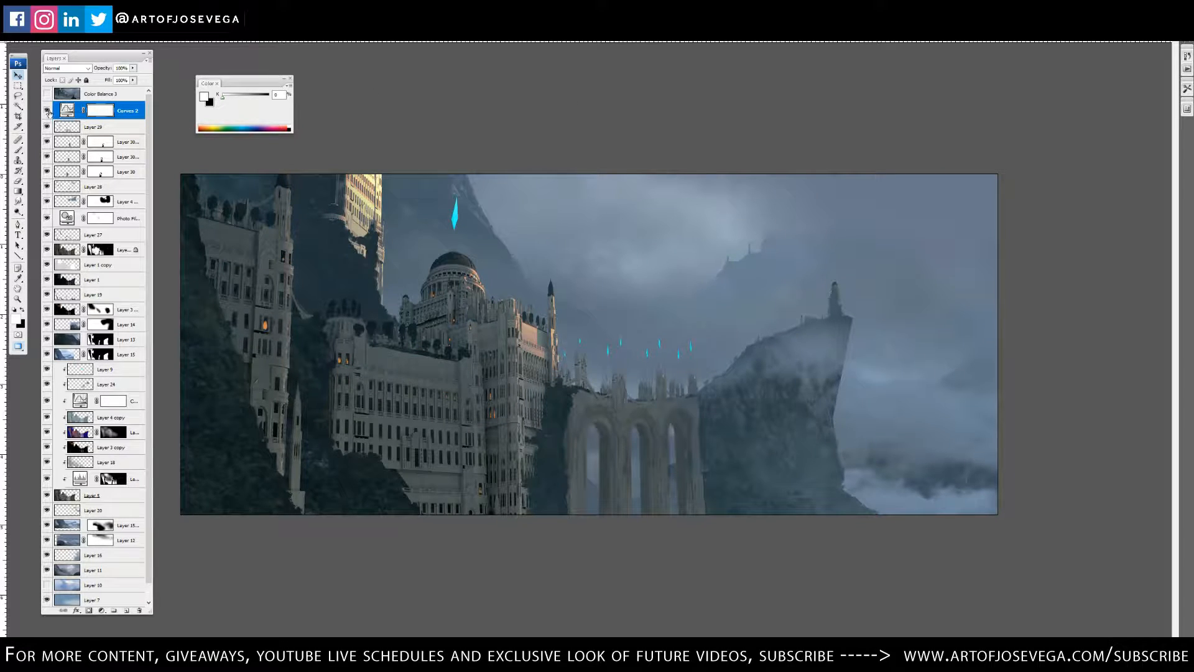
left_click(47, 94)
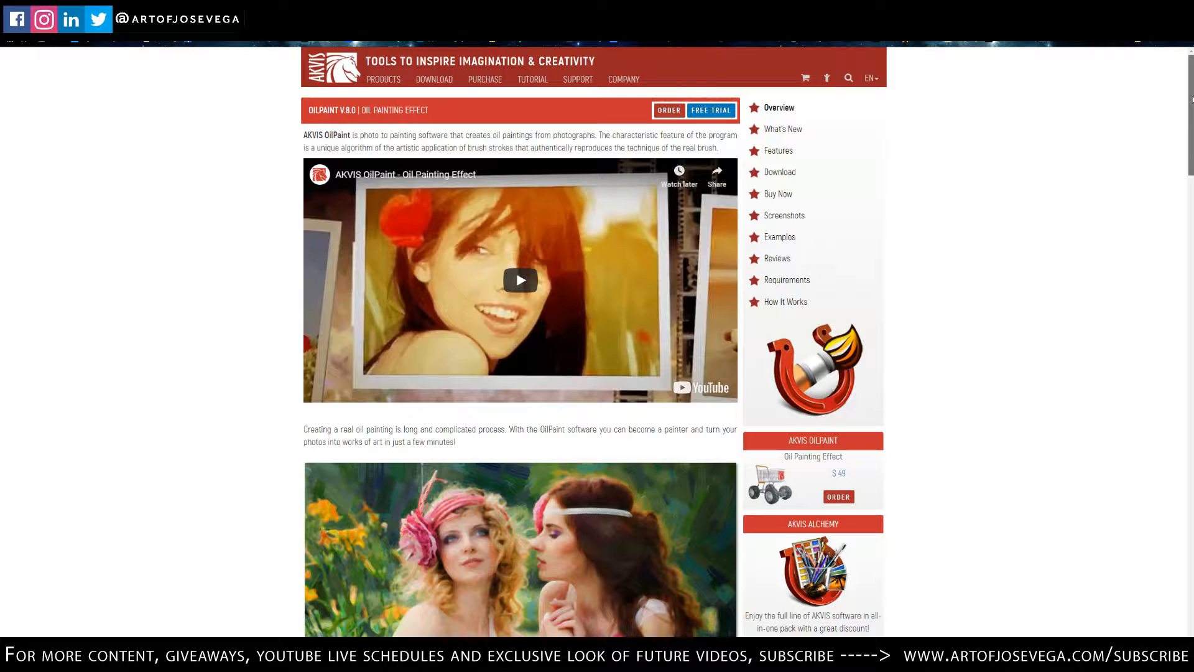
- Look through the AKVIS OilPaint product page, including its sample images, download section and list of tutorials
scroll(1190, 165, "down", 5)
left_click_drag(1191, 165, 1191, 380)
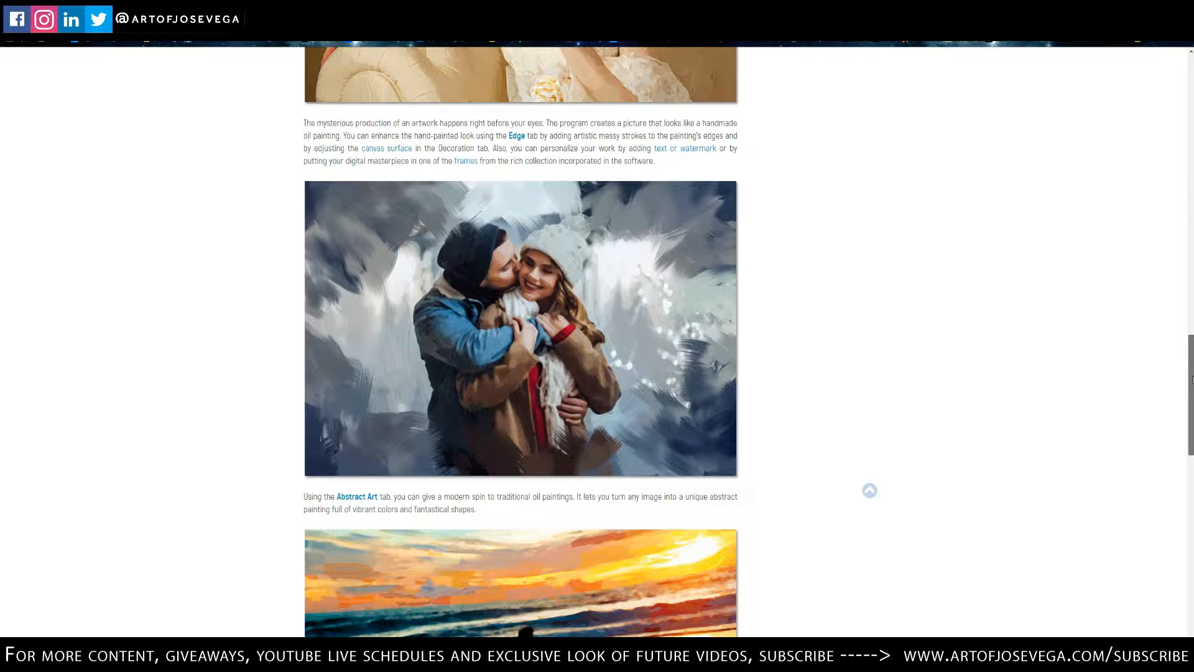
mouse_move(1191, 380)
left_mouse_down()
mouse_move(1190, 567)
mouse_move(1191, 554)
left_mouse_up()
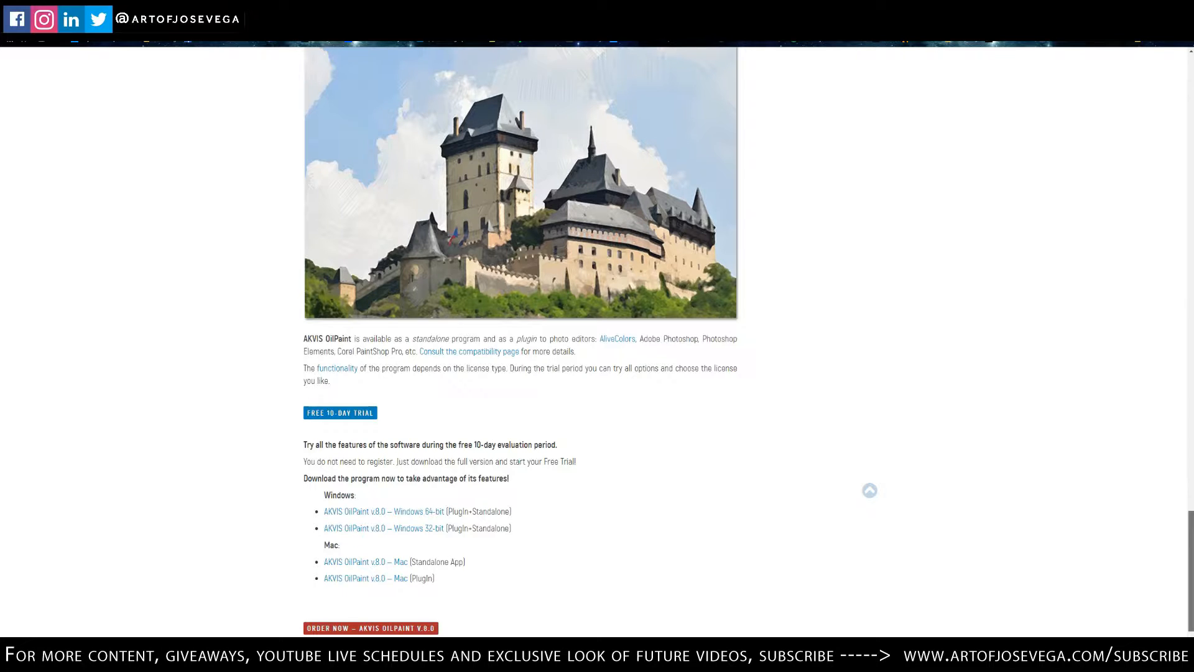
mouse_move(1191, 554)
left_mouse_down()
mouse_move(867, 325)
mouse_move(1045, 368)
mouse_move(1190, 376)
mouse_move(1189, 112)
mouse_move(1156, 87)
left_mouse_up()
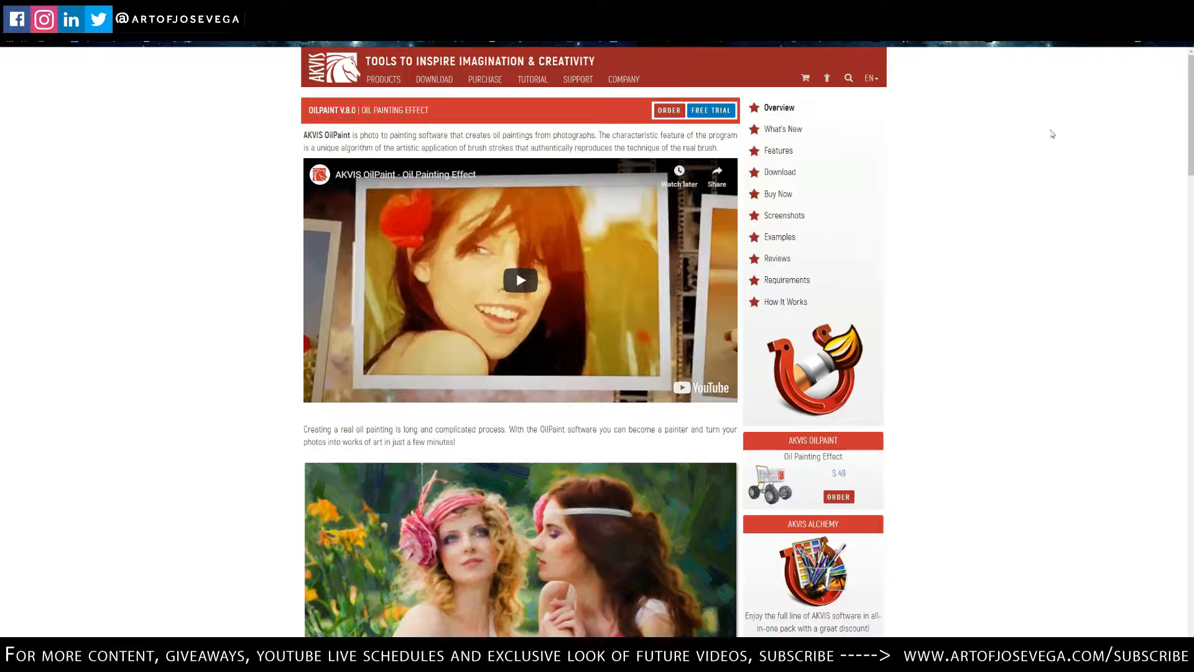
mouse_move(525, 85)
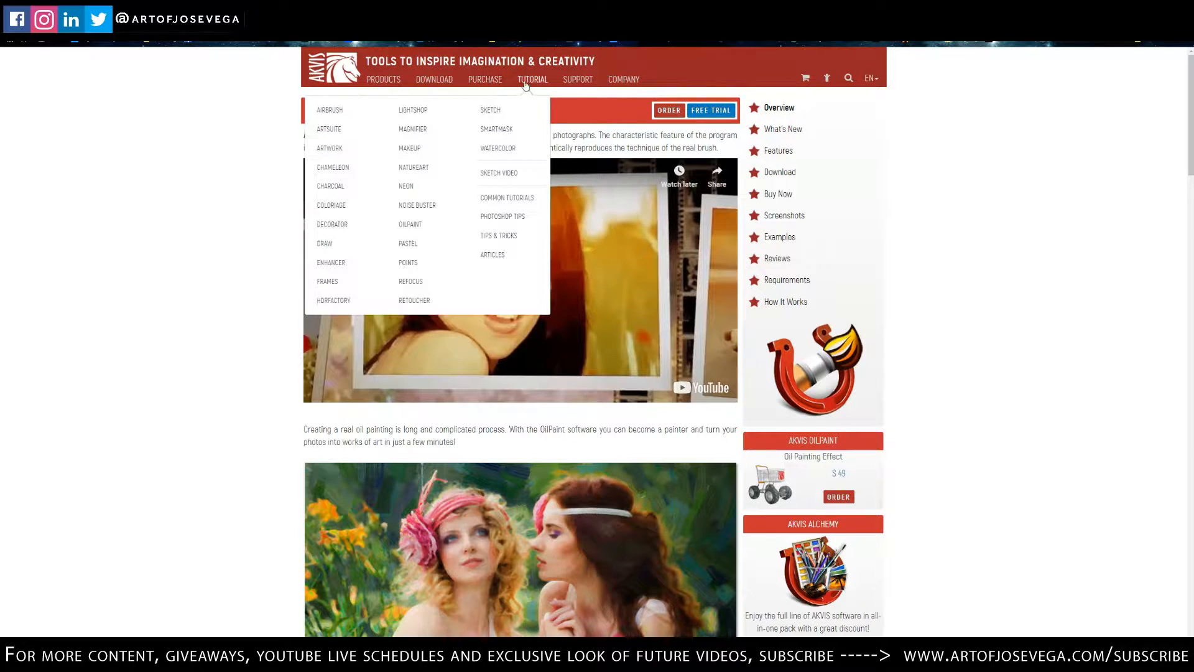
mouse_move(482, 83)
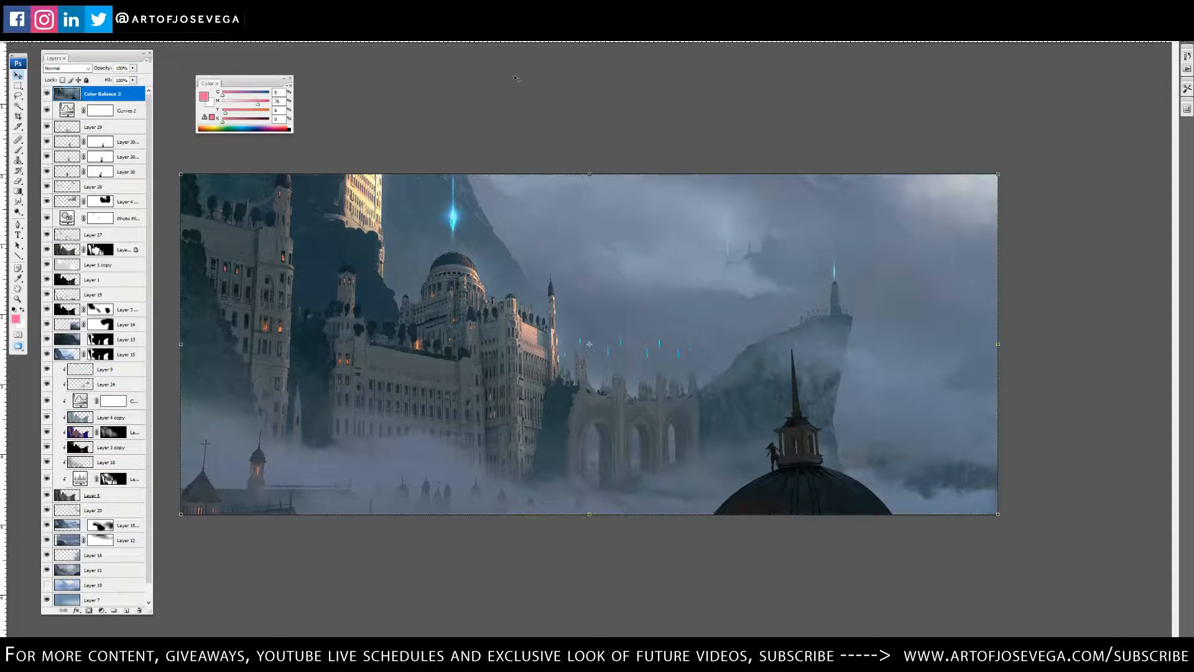
- Hide the Color Balance 3 layer in the castle painting and inspect the arched bridge and cliff
left_click(46, 93)
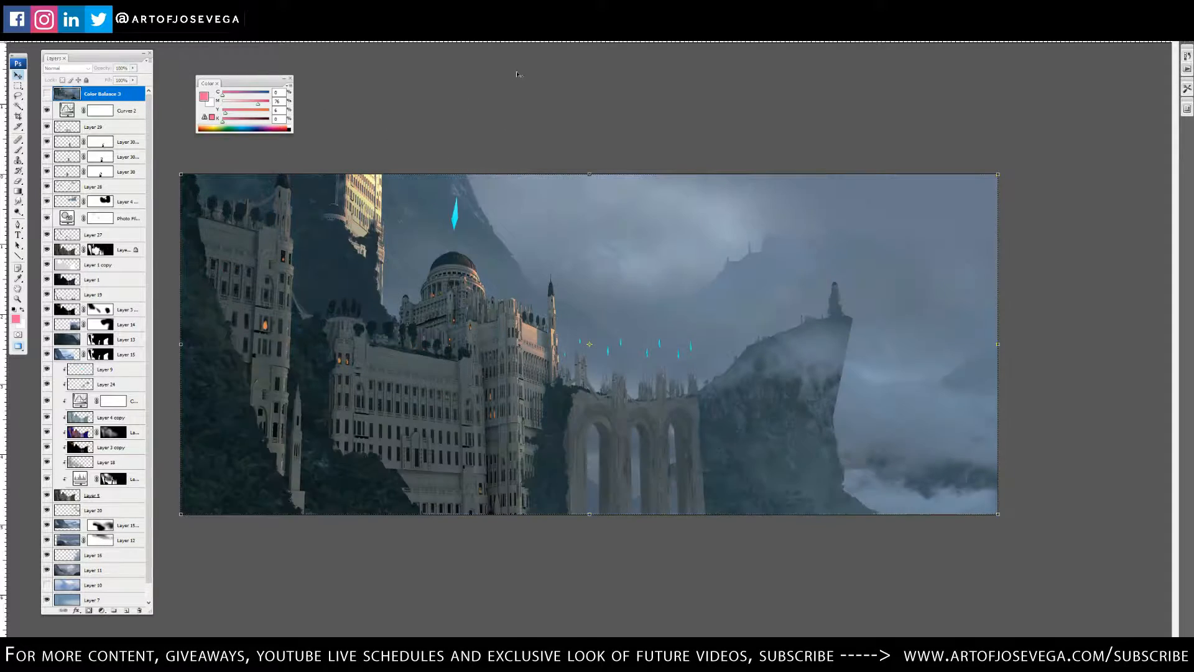
key("ctrl+plus")
key("ctrl+plus")
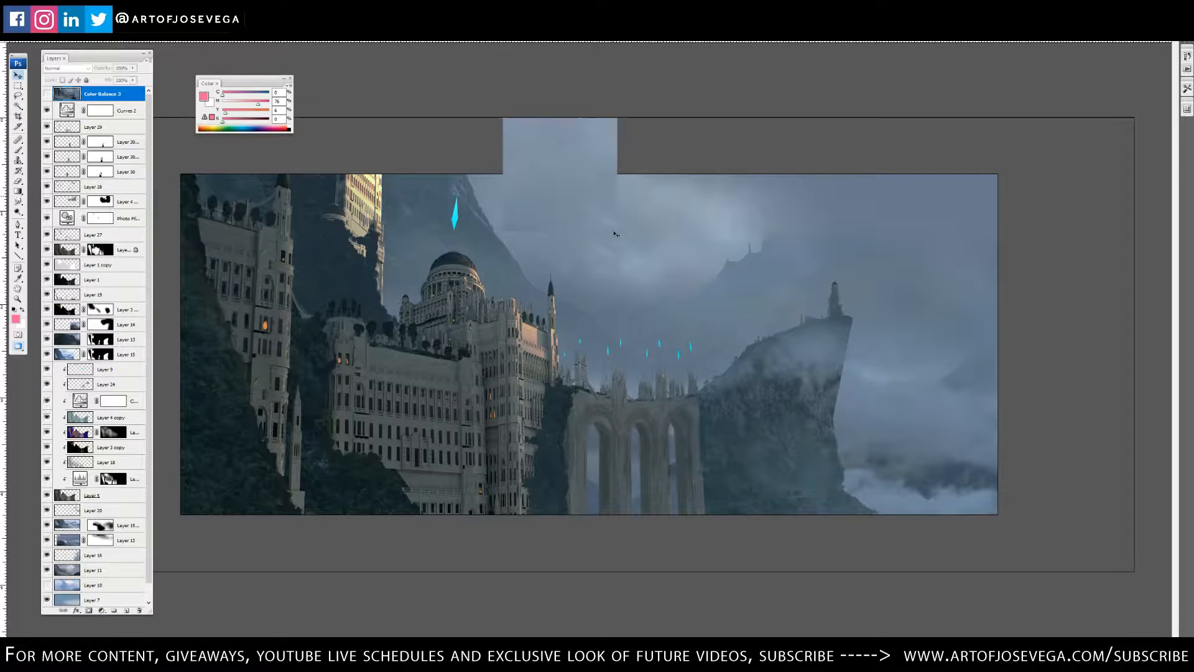
left_click_drag(616, 296, 567, 249)
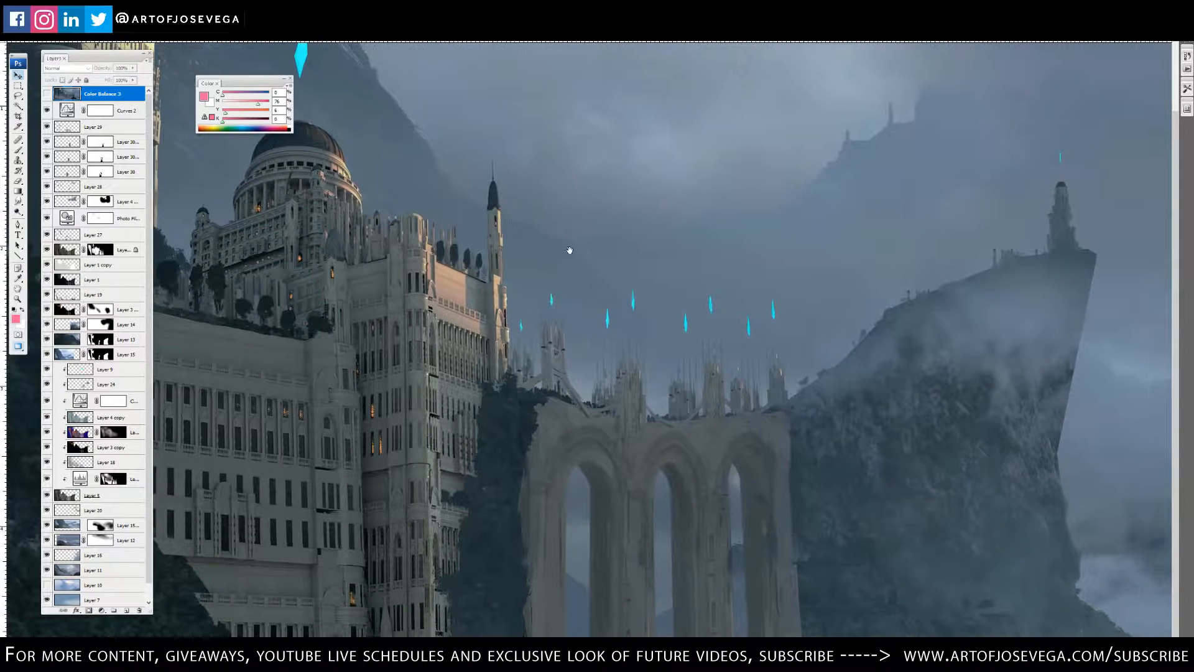
left_click_drag(698, 336, 605, 256)
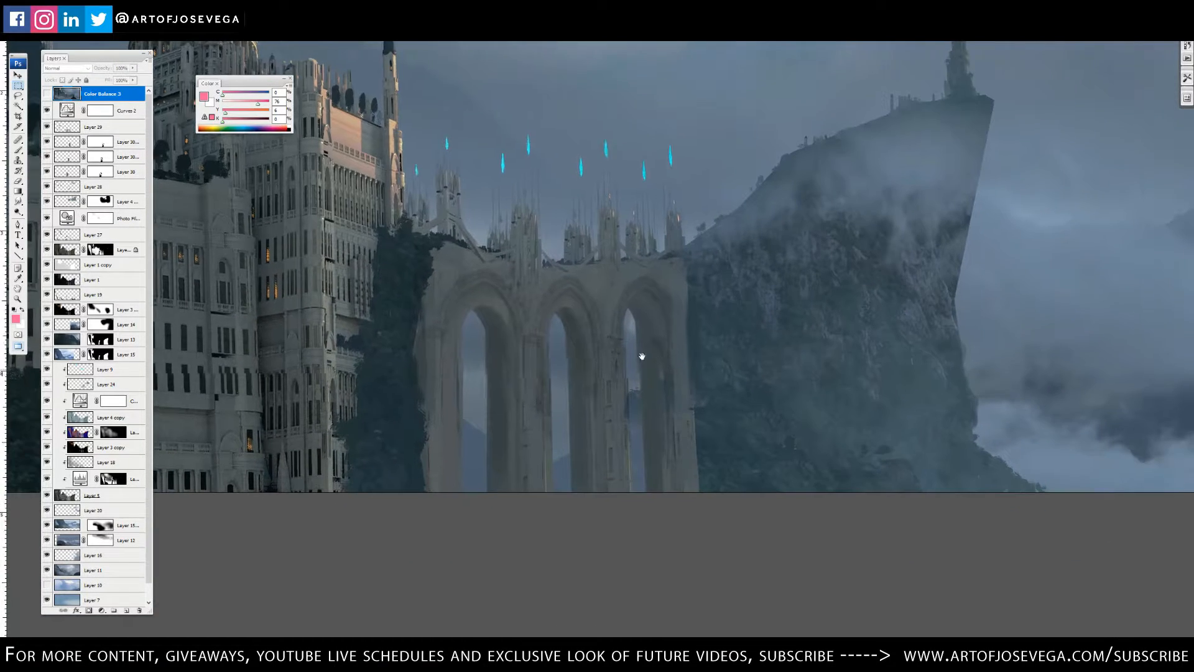
left_click_drag(639, 354, 583, 302)
mouse_move(573, 193)
left_mouse_down()
mouse_move(589, 363)
mouse_move(546, 298)
left_mouse_up()
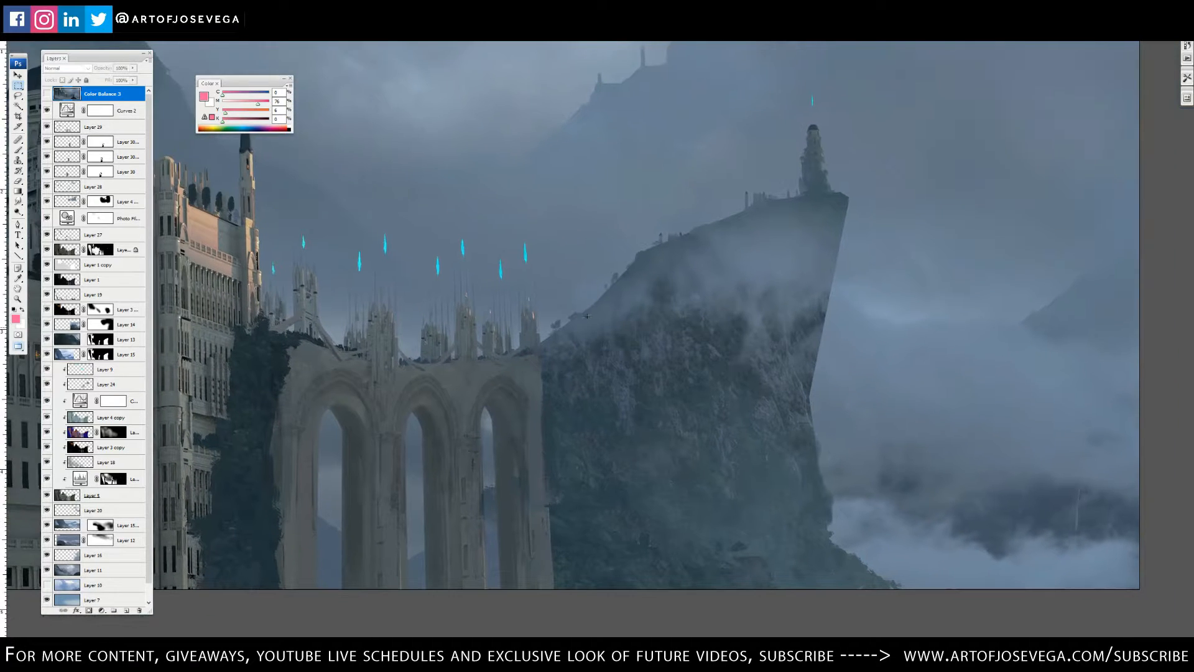
mouse_move(644, 441)
left_mouse_down()
mouse_move(638, 392)
mouse_move(654, 397)
left_mouse_up()
mouse_move(587, 366)
left_mouse_down()
mouse_move(610, 342)
mouse_move(645, 338)
mouse_move(591, 317)
left_mouse_up()
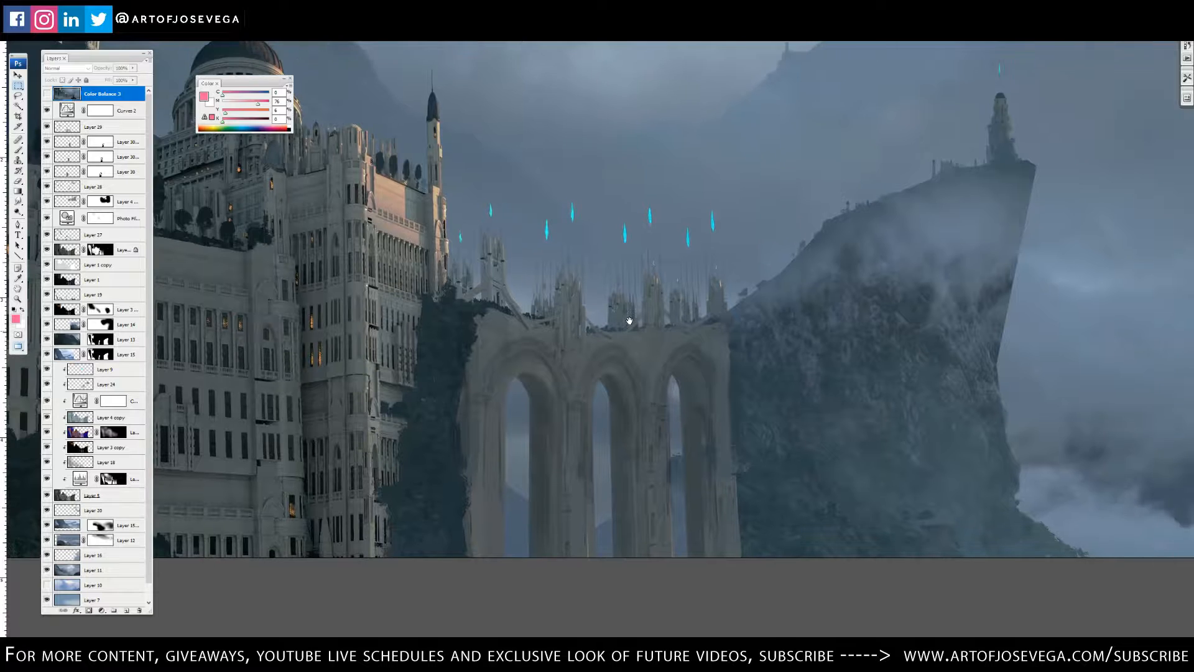
left_click_drag(819, 366, 709, 351)
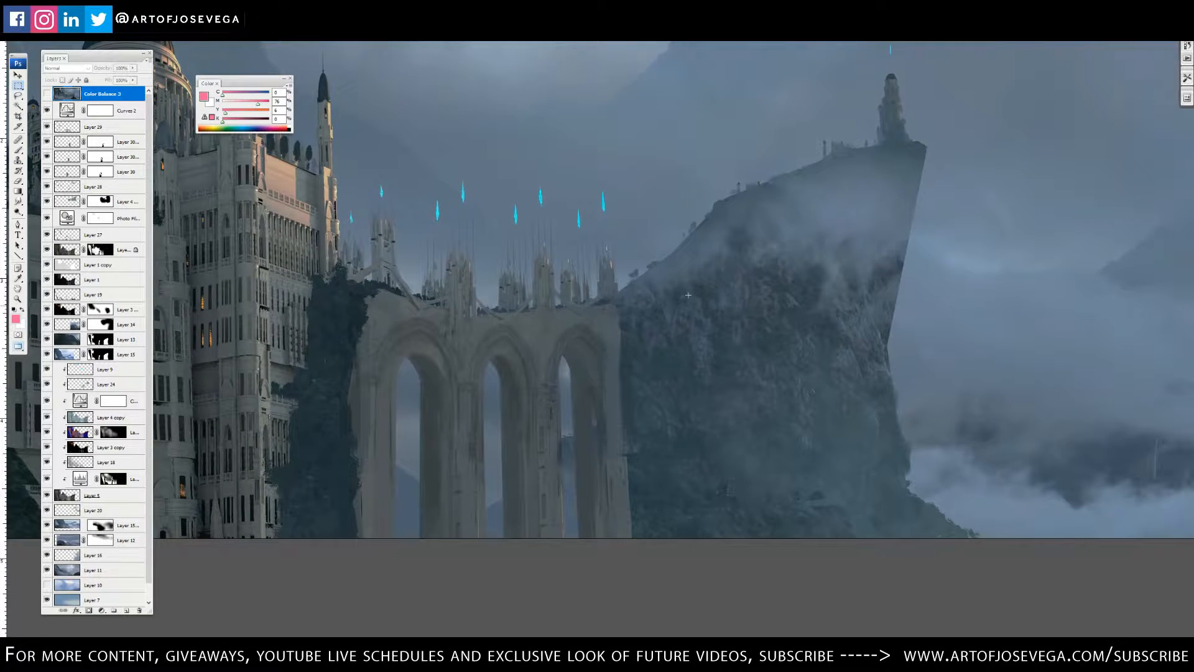
- Examine the cliff texture, castle facades, hillside foliage and domed building up close
key("ctrl+plus")
key("ctrl+plus")
left_click_drag(794, 325, 550, 264)
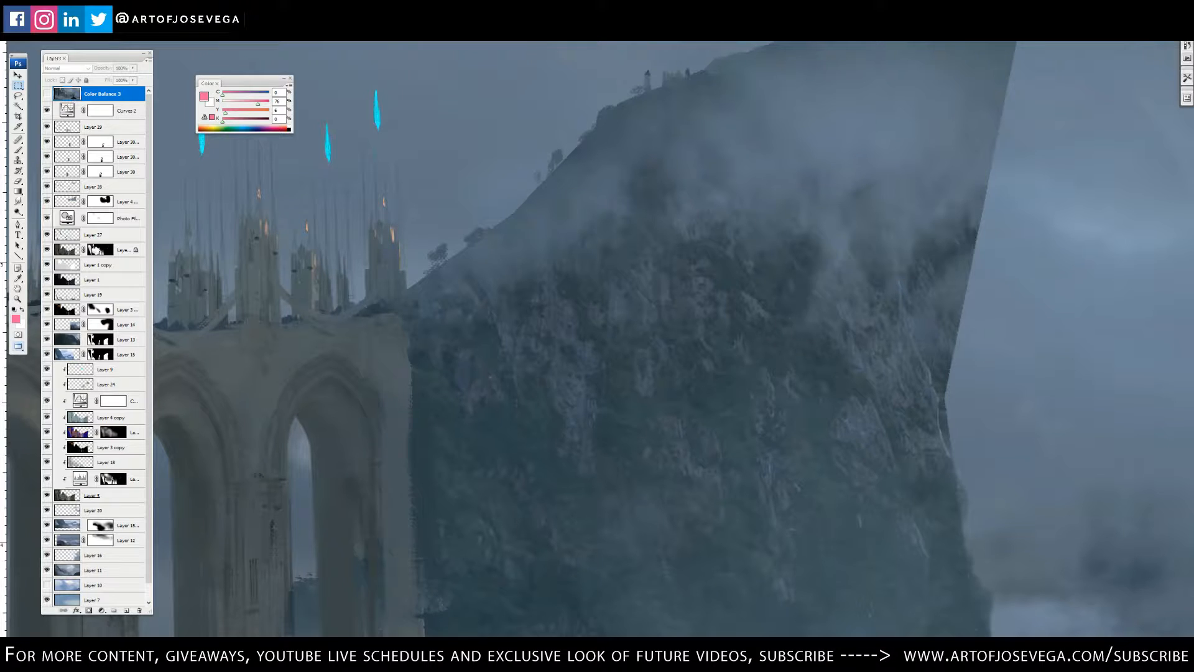
left_click_drag(362, 398, 905, 293)
left_click_drag(357, 261, 742, 323)
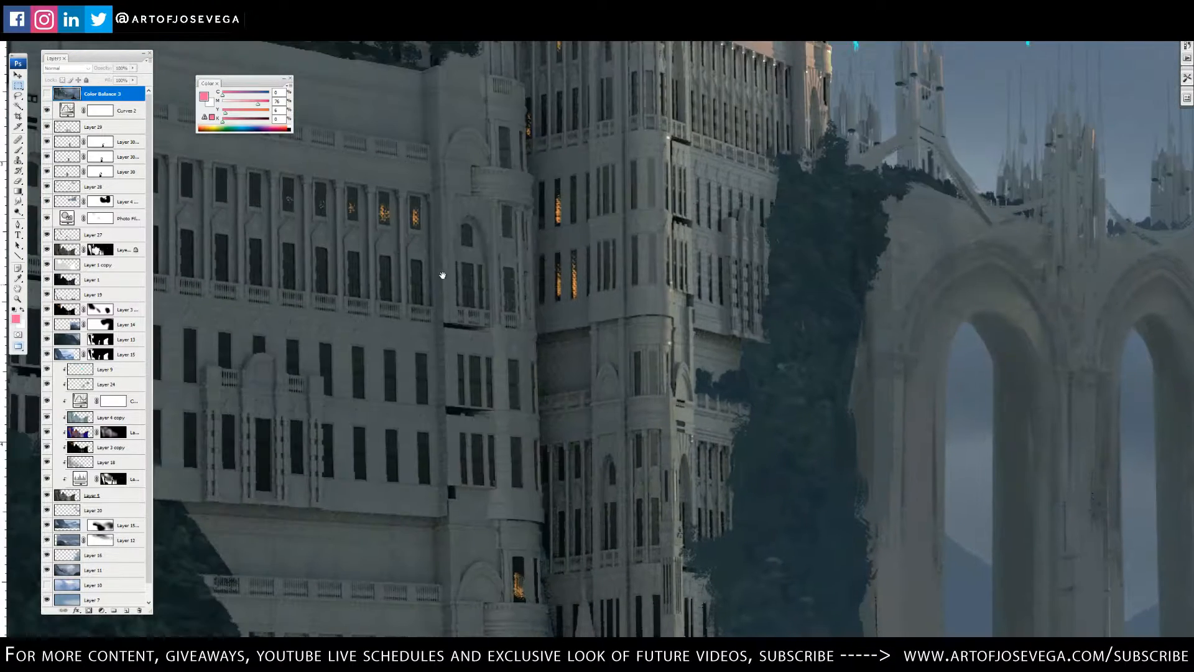
left_click_drag(442, 274, 710, 461)
left_click_drag(503, 296, 645, 272)
left_click_drag(386, 322, 637, 248)
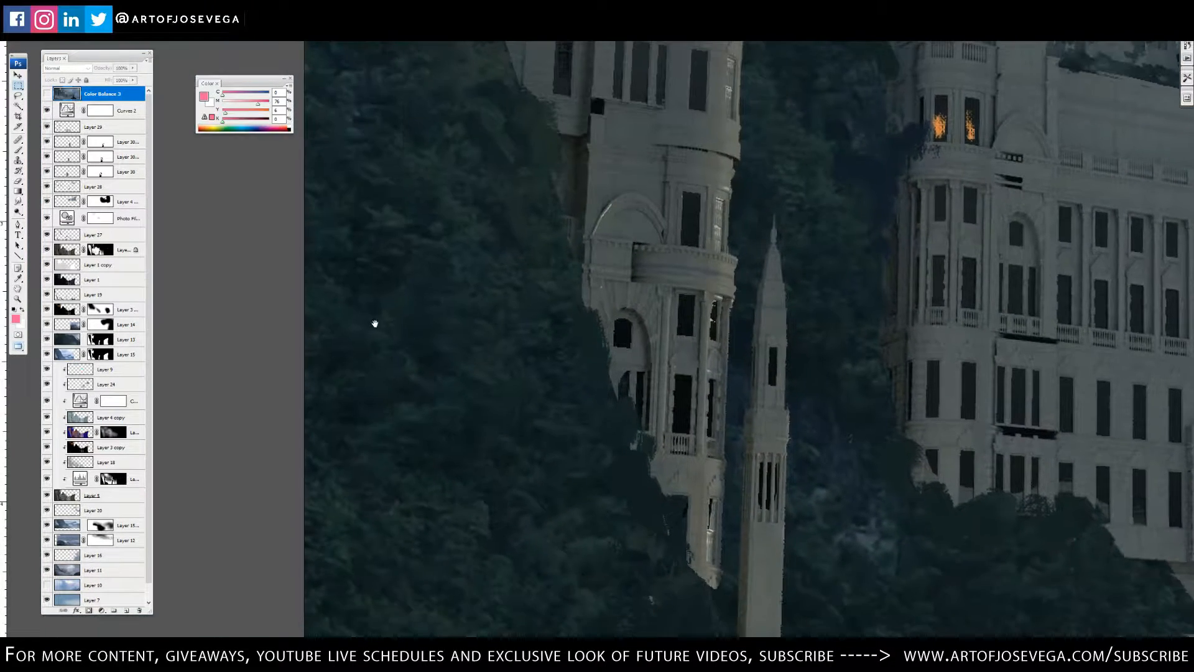
left_click_drag(901, 464, 582, 405)
left_click_drag(634, 277, 619, 457)
left_click_drag(606, 332, 632, 395)
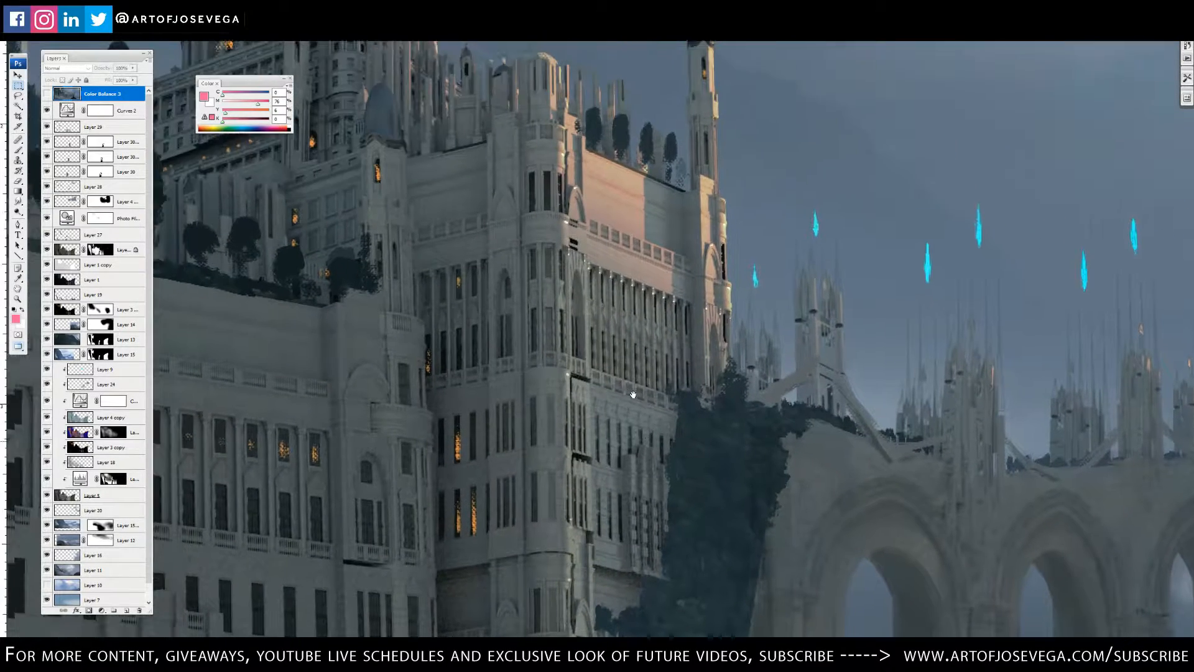
left_click_drag(621, 257, 848, 396)
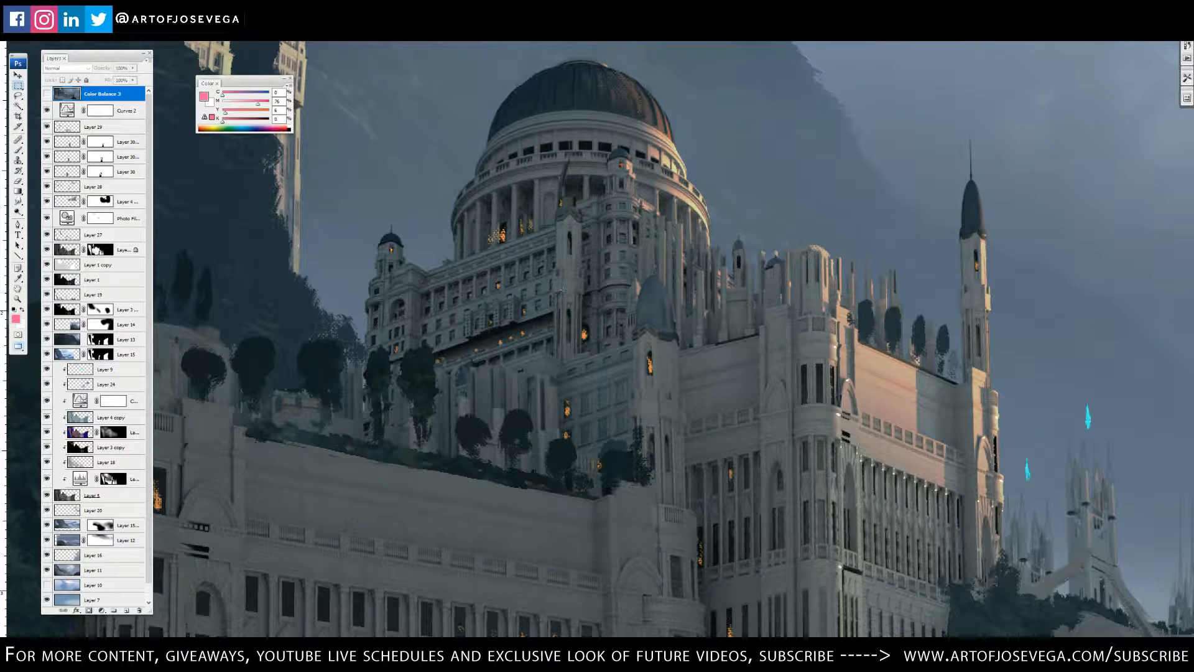
- Examine the overall composition from the castle and crystals across the bridge to the cliff tower and sky
key("ctrl+minus")
key("ctrl+minus")
left_click_drag(657, 369, 632, 365)
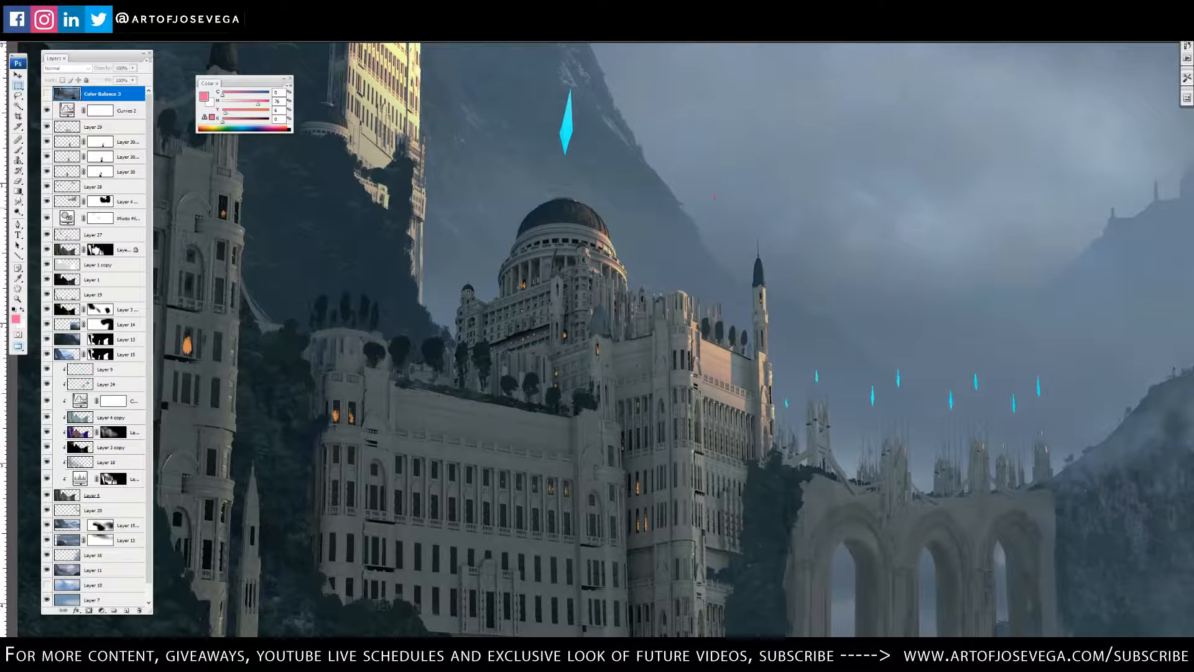
left_click_drag(714, 293, 687, 280)
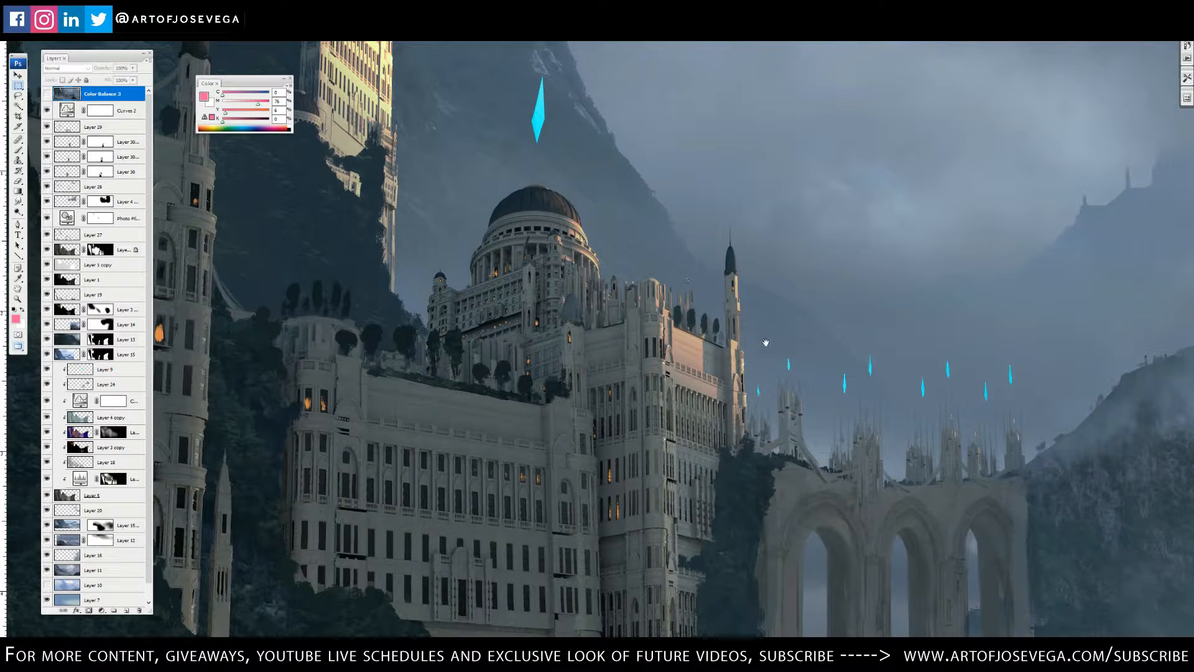
left_click_drag(780, 384, 660, 344)
left_click_drag(749, 331, 679, 361)
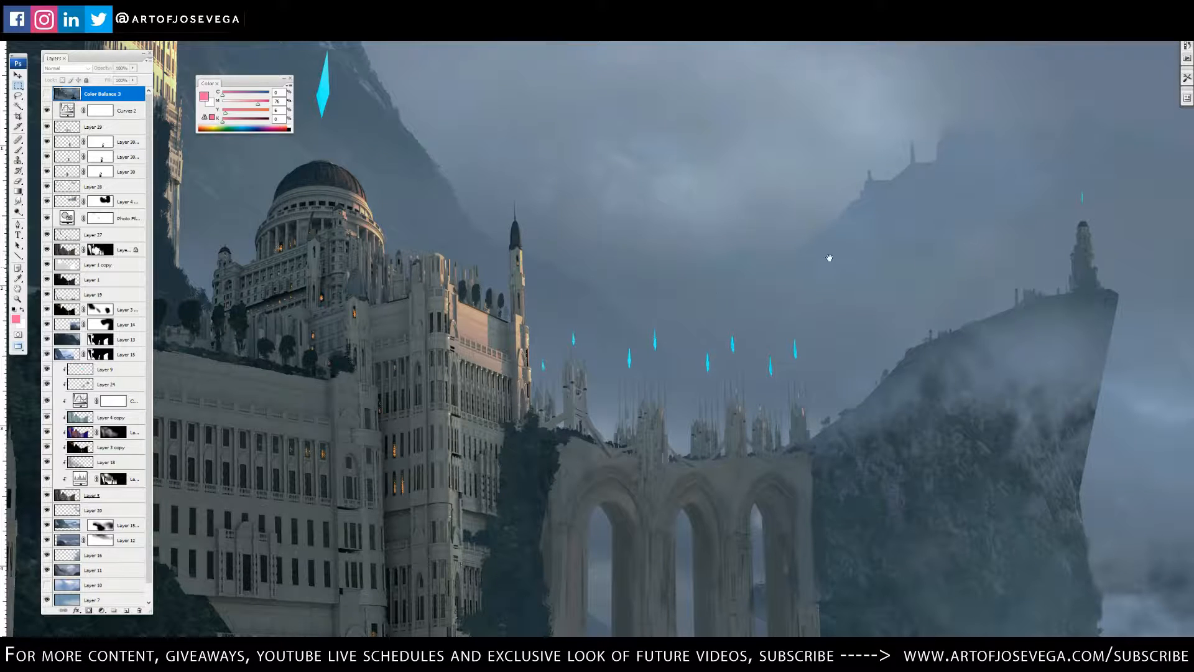
left_click_drag(768, 222, 588, 261)
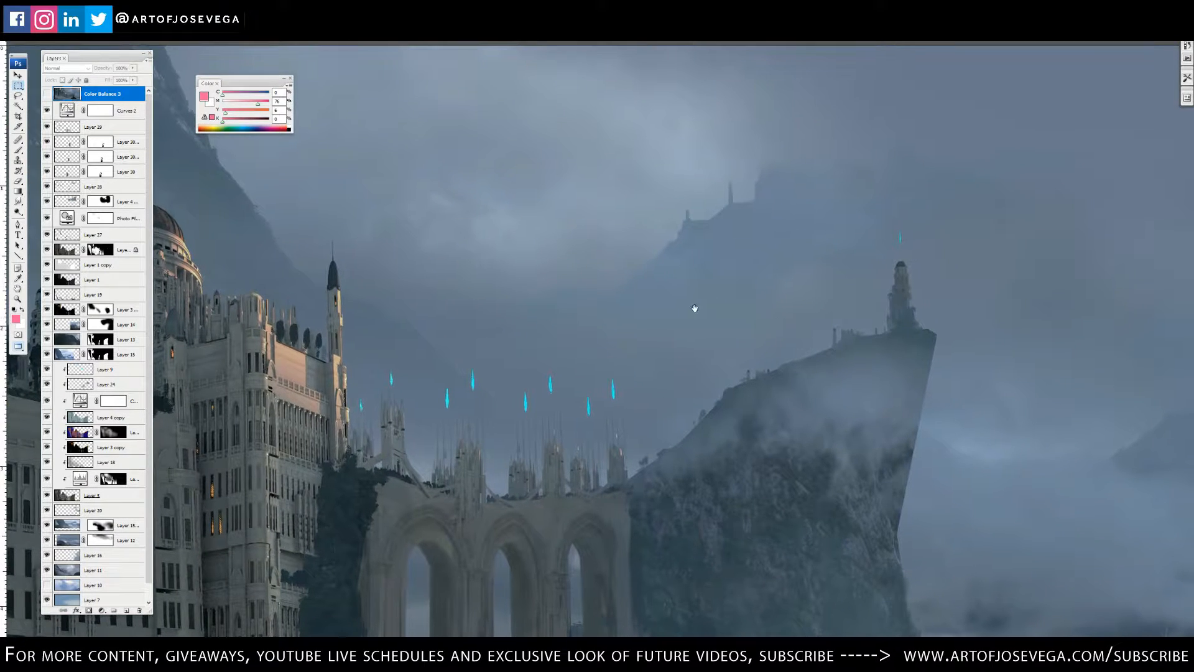
left_click_drag(834, 448, 738, 378)
left_click_drag(555, 427, 638, 369)
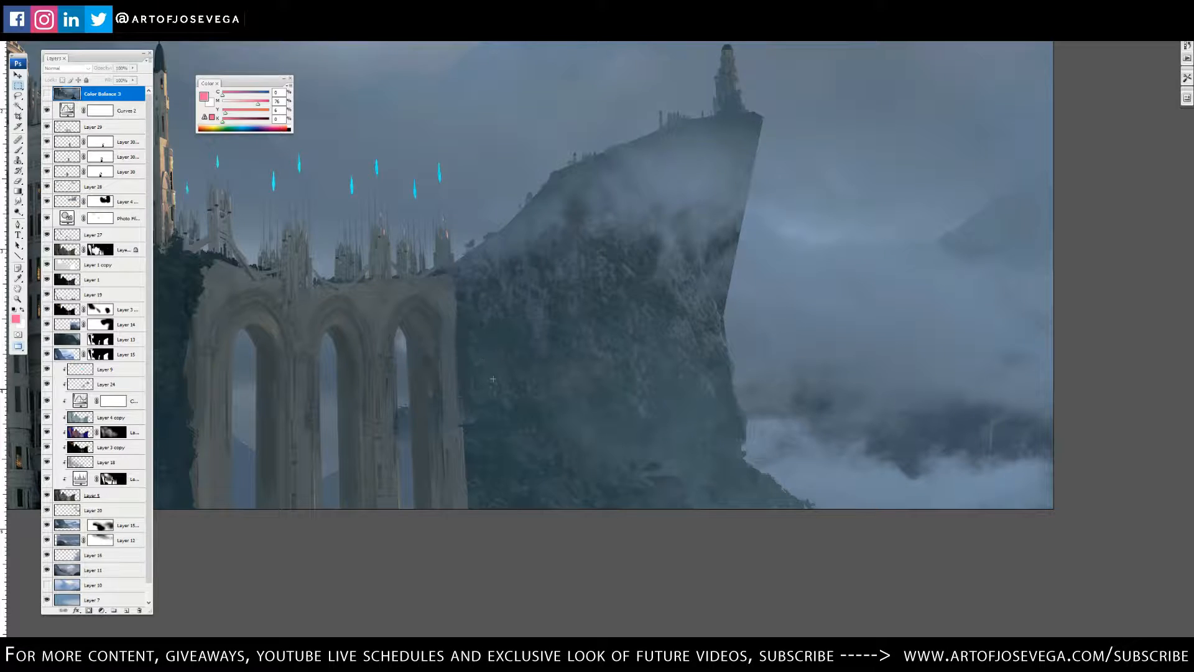
left_click_drag(357, 373, 746, 474)
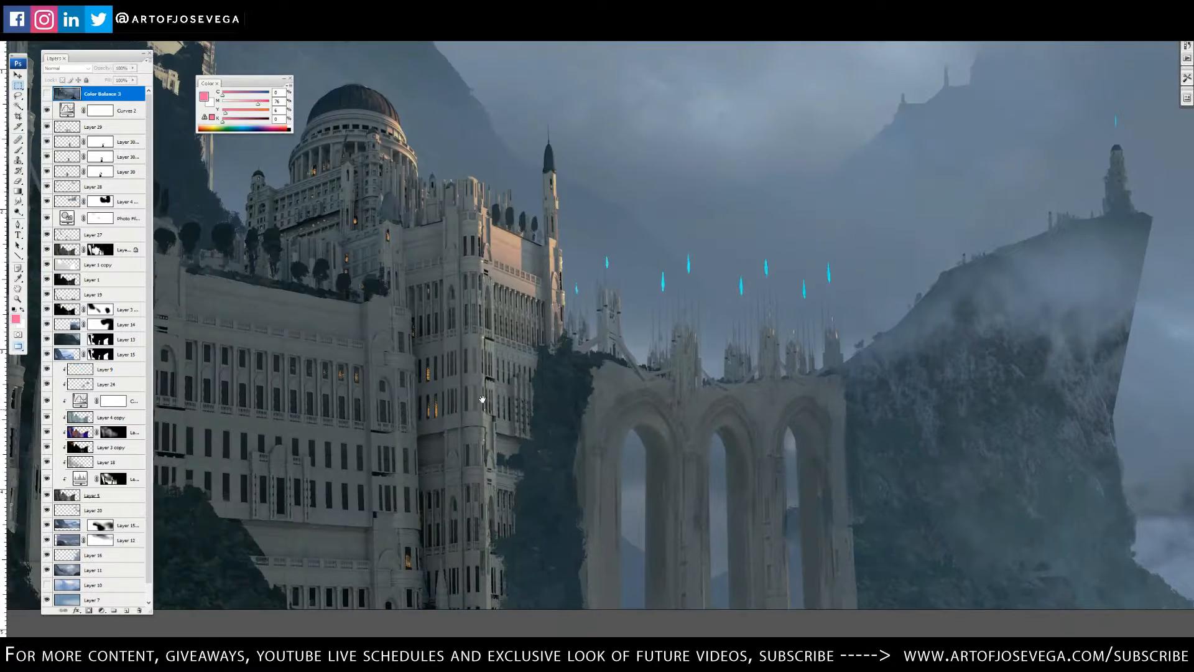
left_click_drag(482, 399, 483, 439)
key("ctrl+minus")
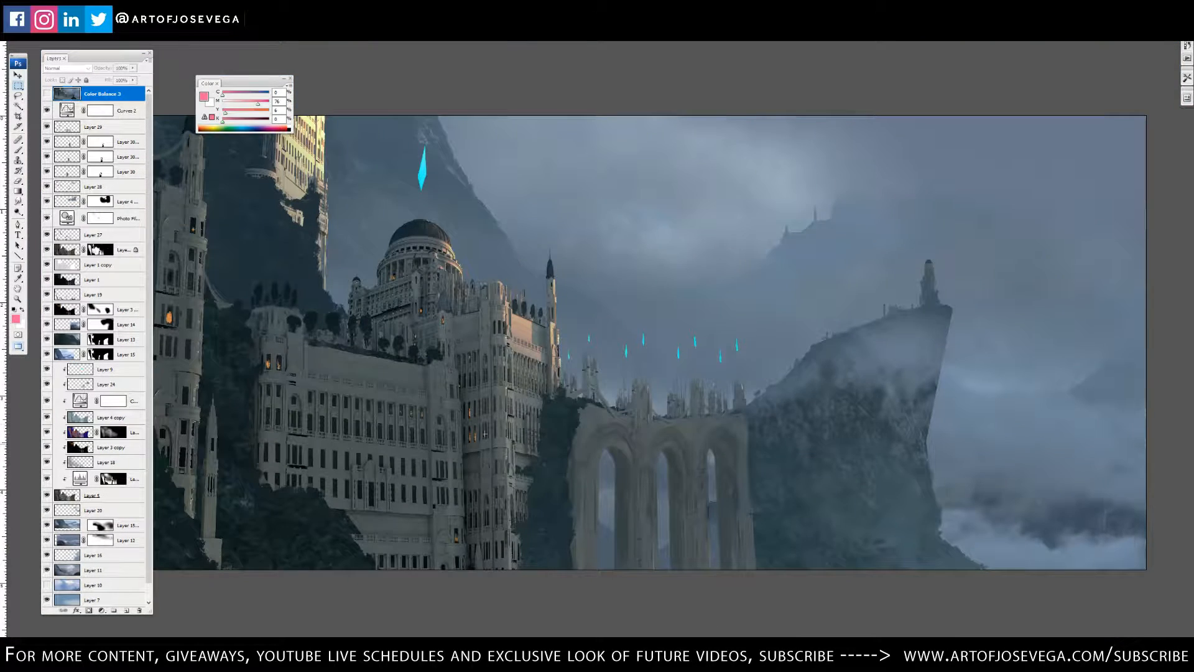
left_click_drag(353, 387, 484, 435)
mouse_move(644, 344)
left_mouse_down()
mouse_move(613, 325)
mouse_move(562, 341)
left_mouse_up()
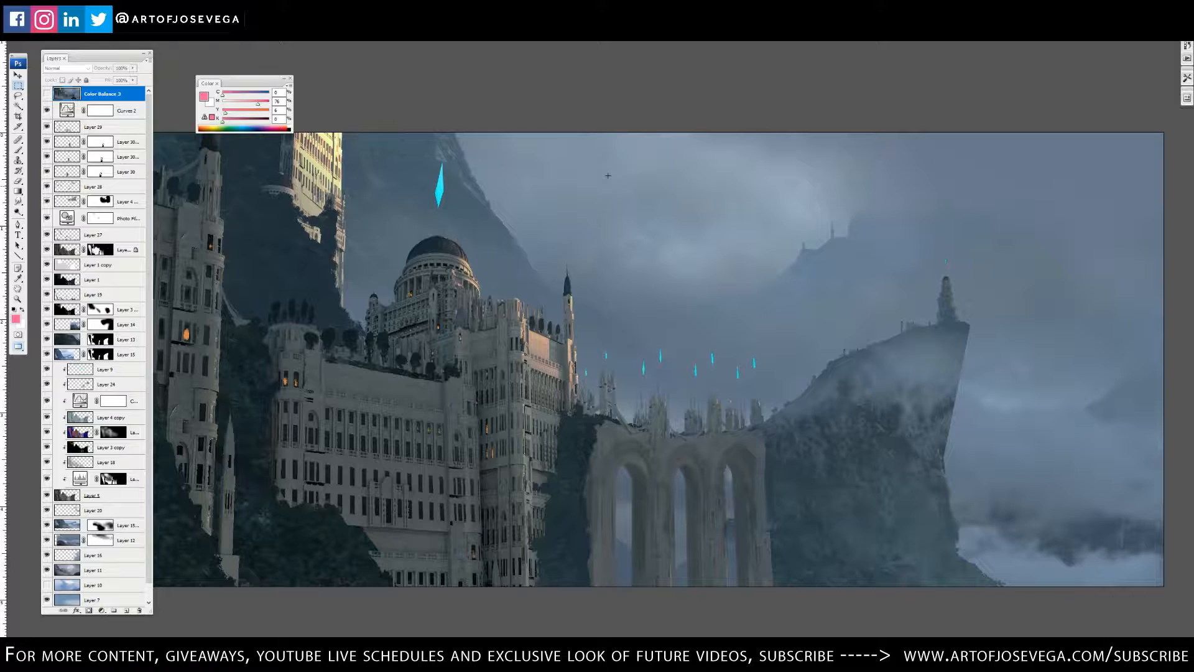
left_click_drag(610, 366, 570, 362)
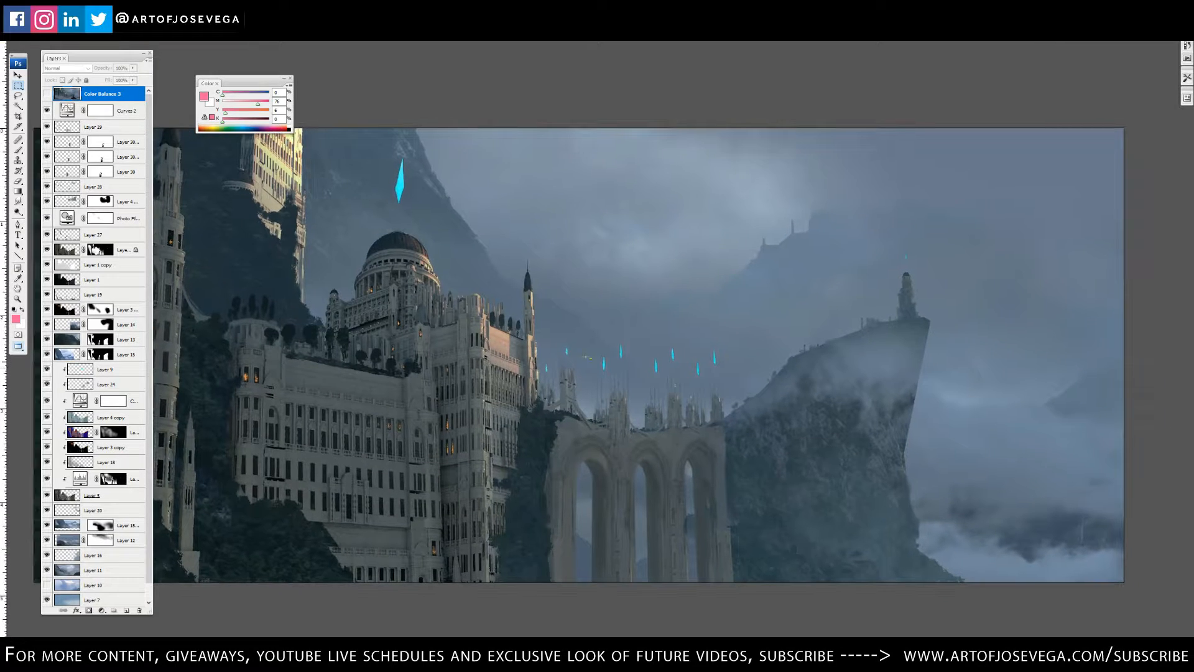
left_click_drag(392, 201, 398, 208)
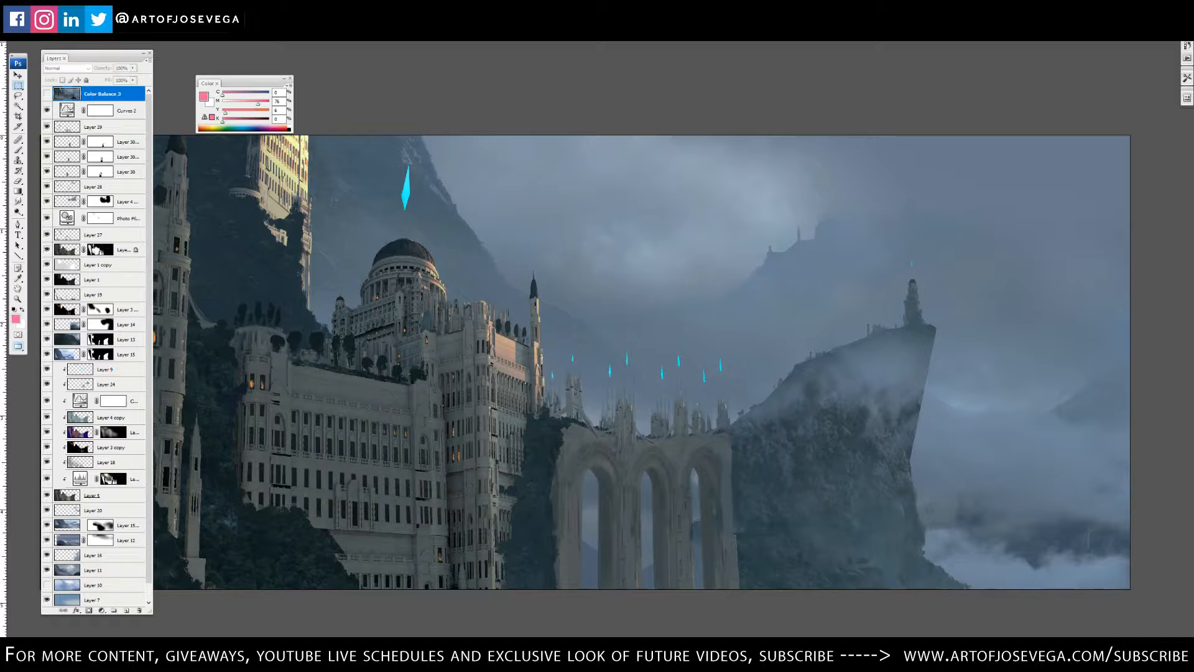
- Make the Curves 2 adjustment layer the active layer
key("alt+t")
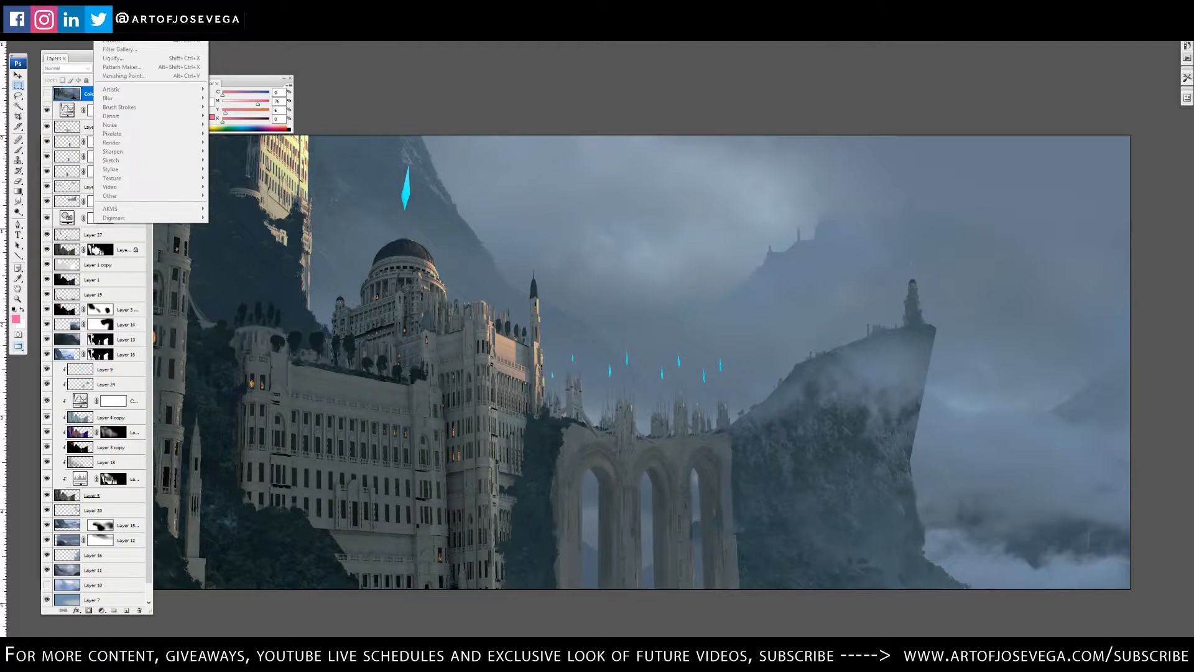
left_click(253, 78)
left_click(136, 117)
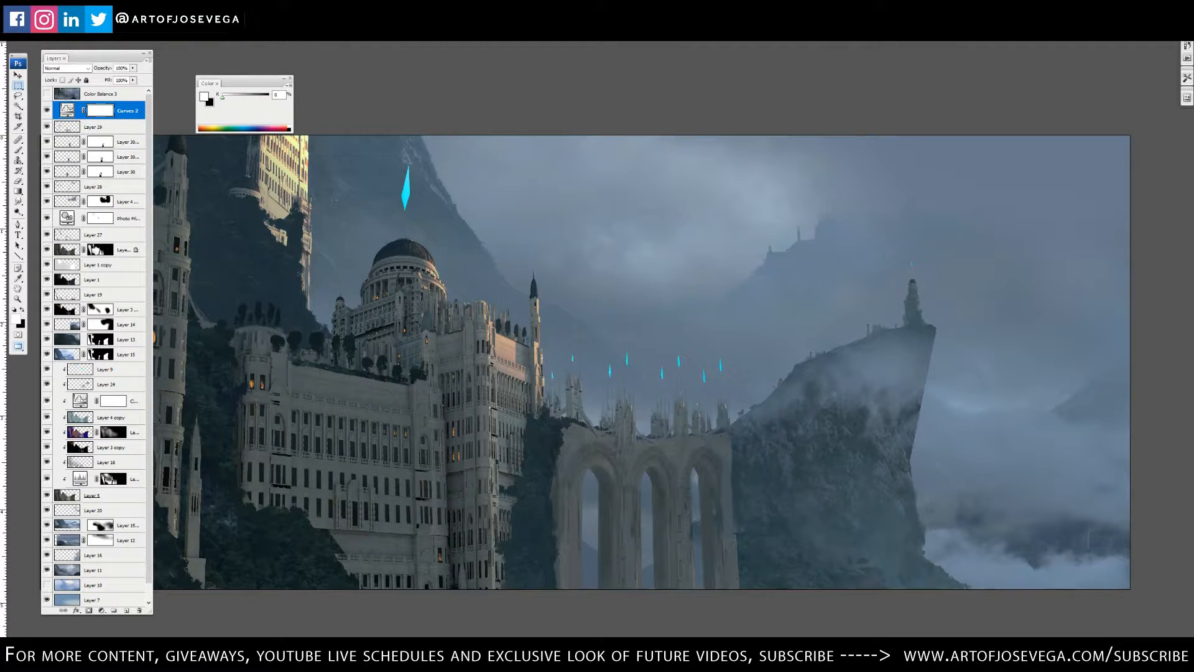
left_click(107, 14)
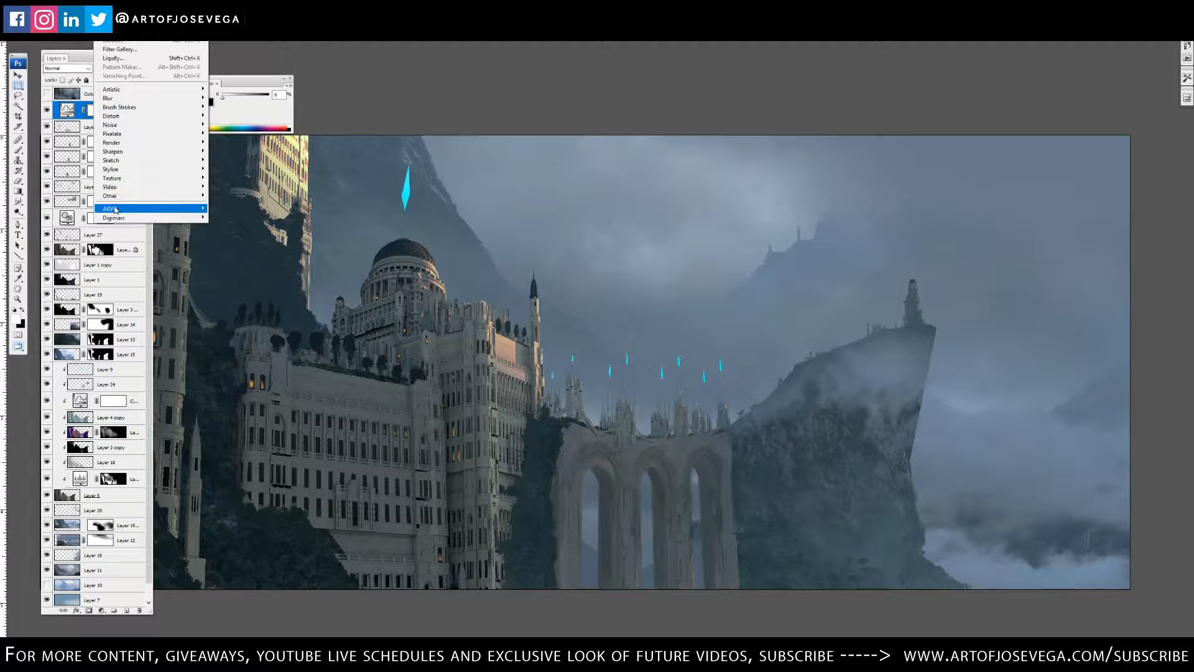
mouse_move(123, 211)
left_click(375, 86)
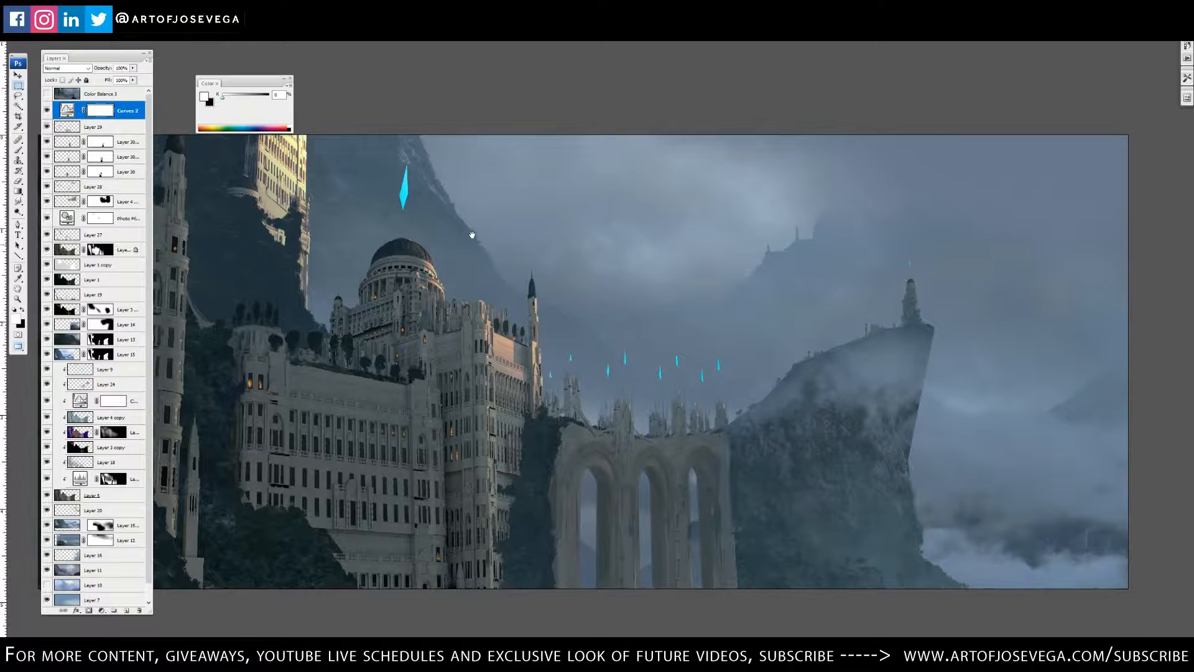
left_click_drag(471, 235, 475, 246)
left_click(87, 95)
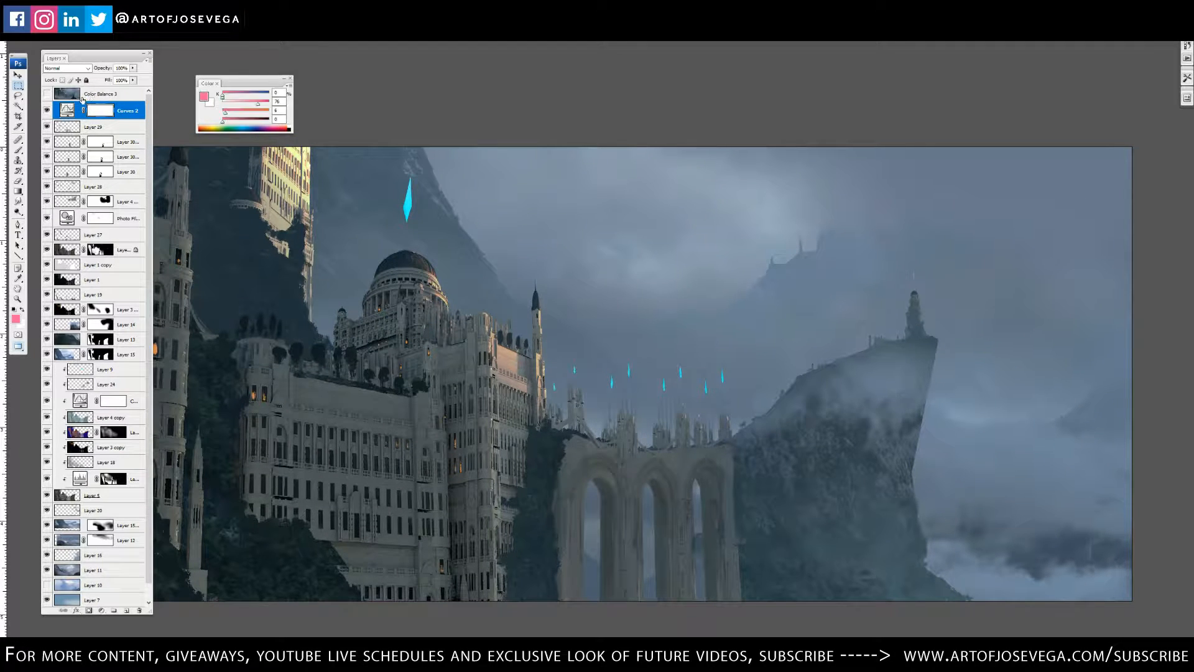
left_click(122, 112)
key("ctrl+minus")
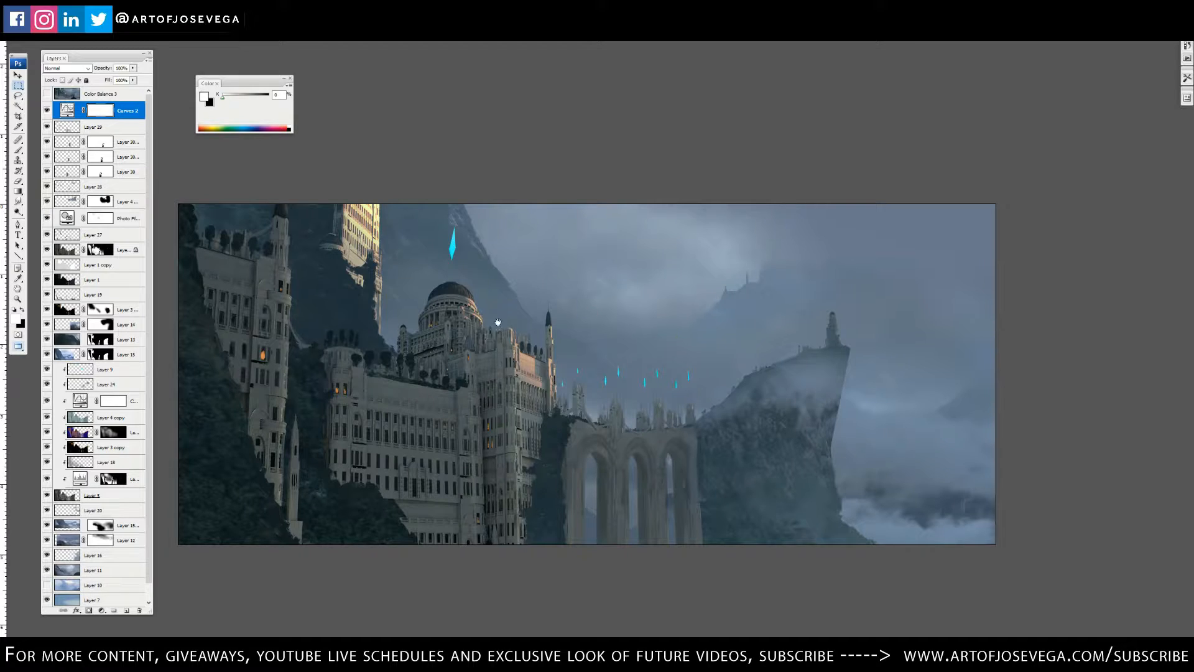
- Copy the whole visible painting merged and paste it as a new layer above the Curves 2 adjustment
left_click_drag(429, 298, 462, 288)
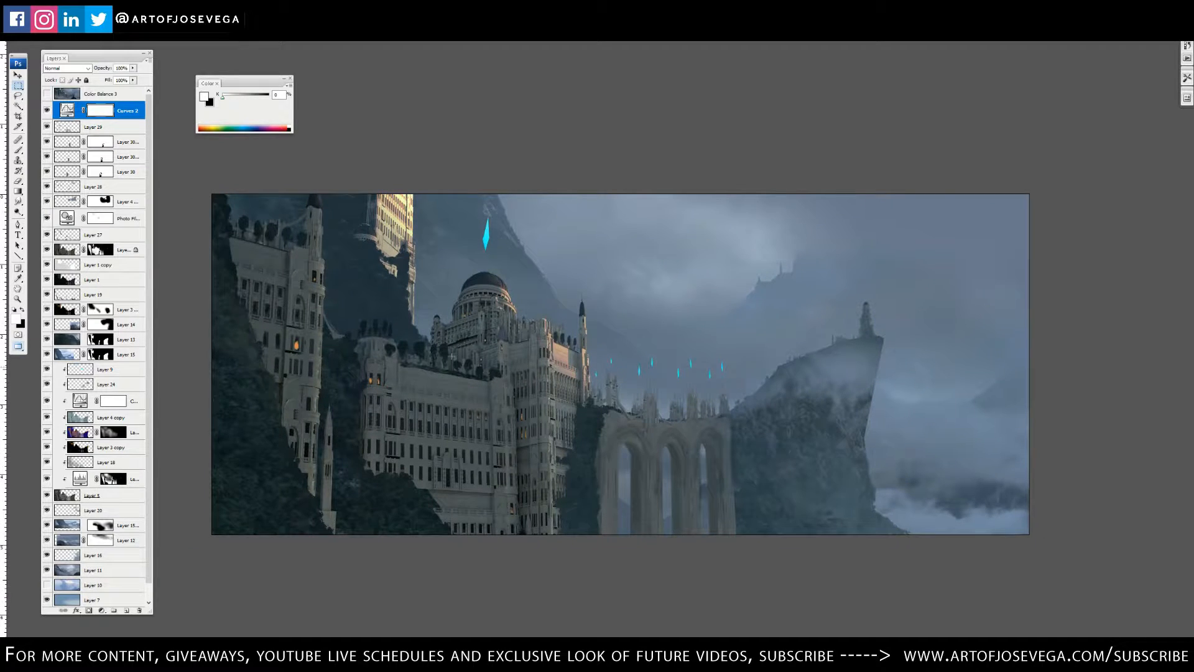
key("ctrl+a")
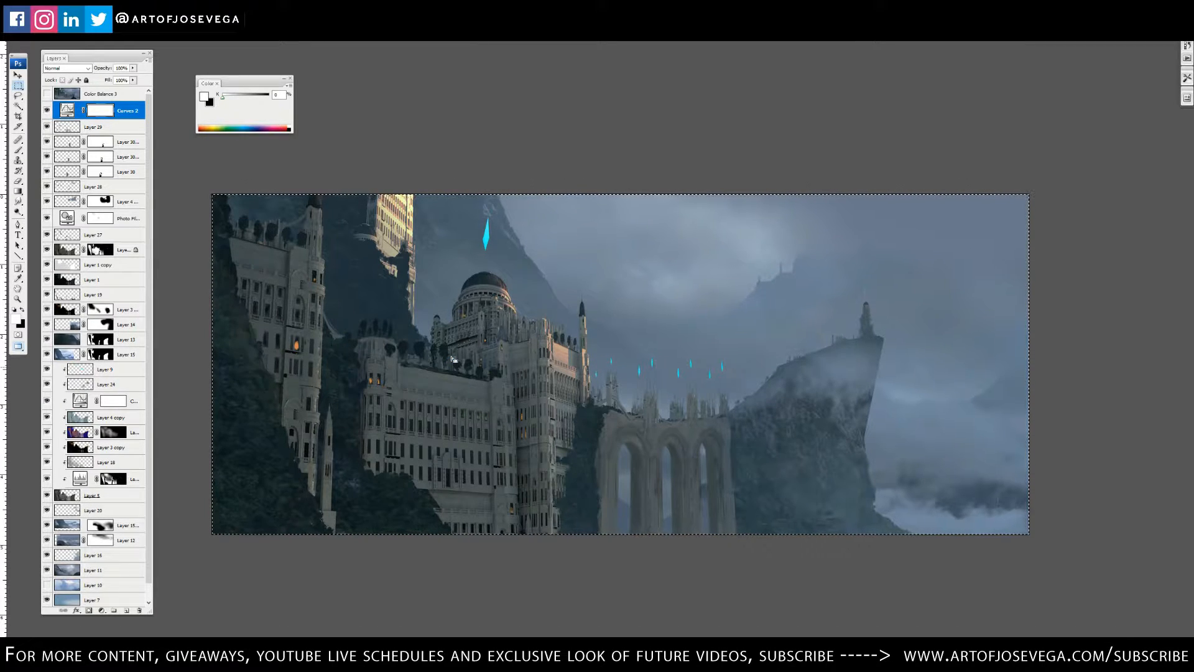
key("ctrl+shift+c")
key("ctrl+v")
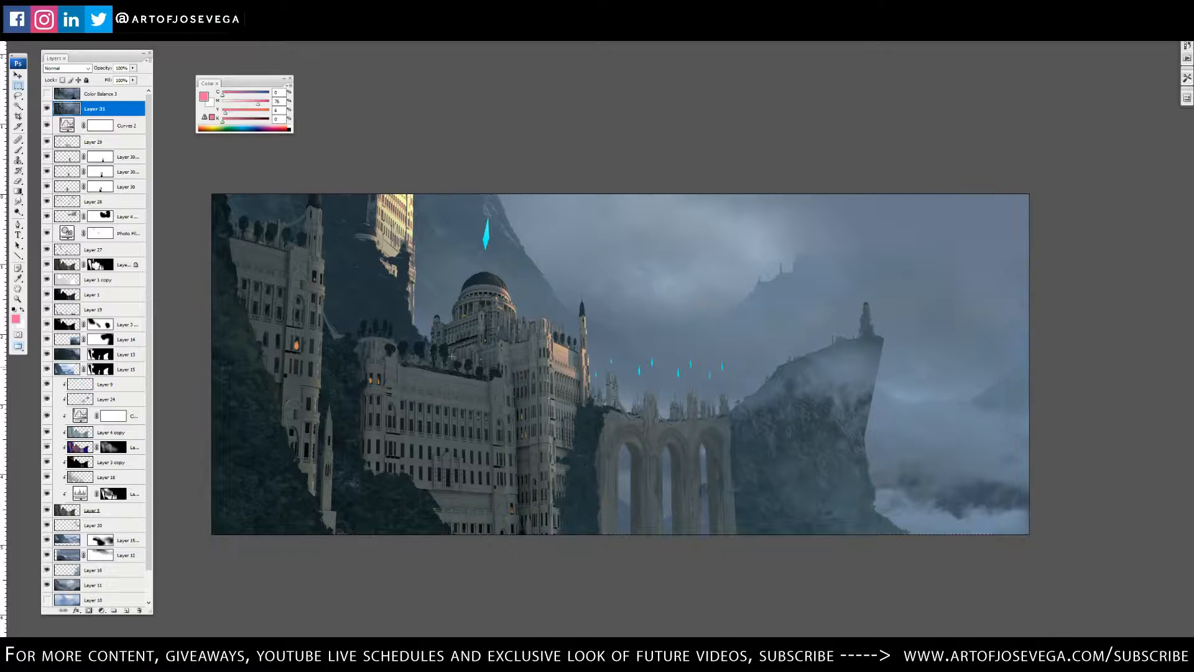
- Compare the pasted merged layer with the layered artwork beneath by switching its visibility off and on
left_click(47, 110)
left_click(47, 110)
left_click(46, 110)
left_click(47, 110)
key("ctrl+t")
left_click_drag(606, 281, 572, 277)
left_click(47, 109)
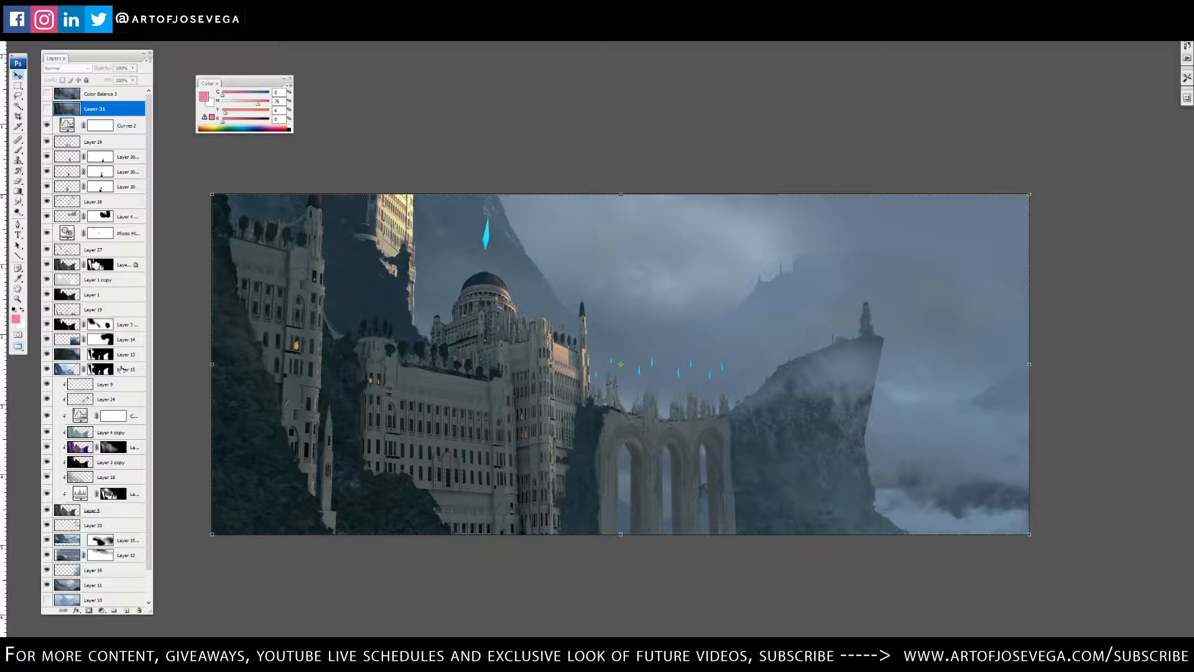
left_click(47, 109)
- Duplicate the merged layer and open the duplicate in the AKVIS OilPaint filter
key("ctrl+j")
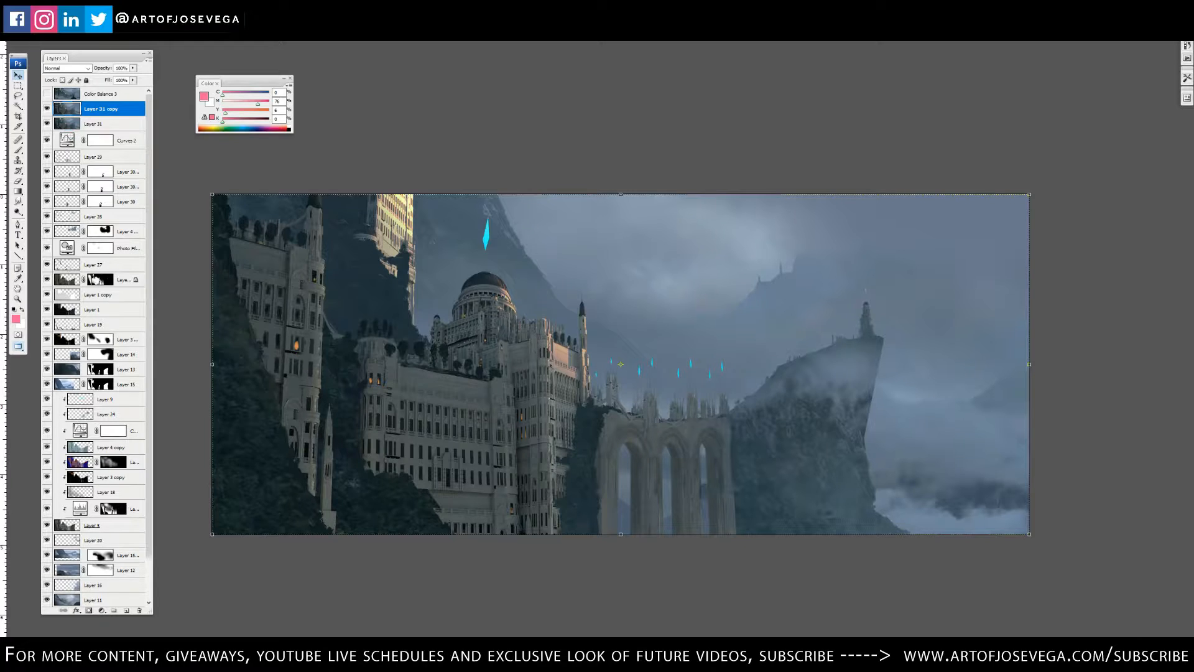
key("ctrl+plus")
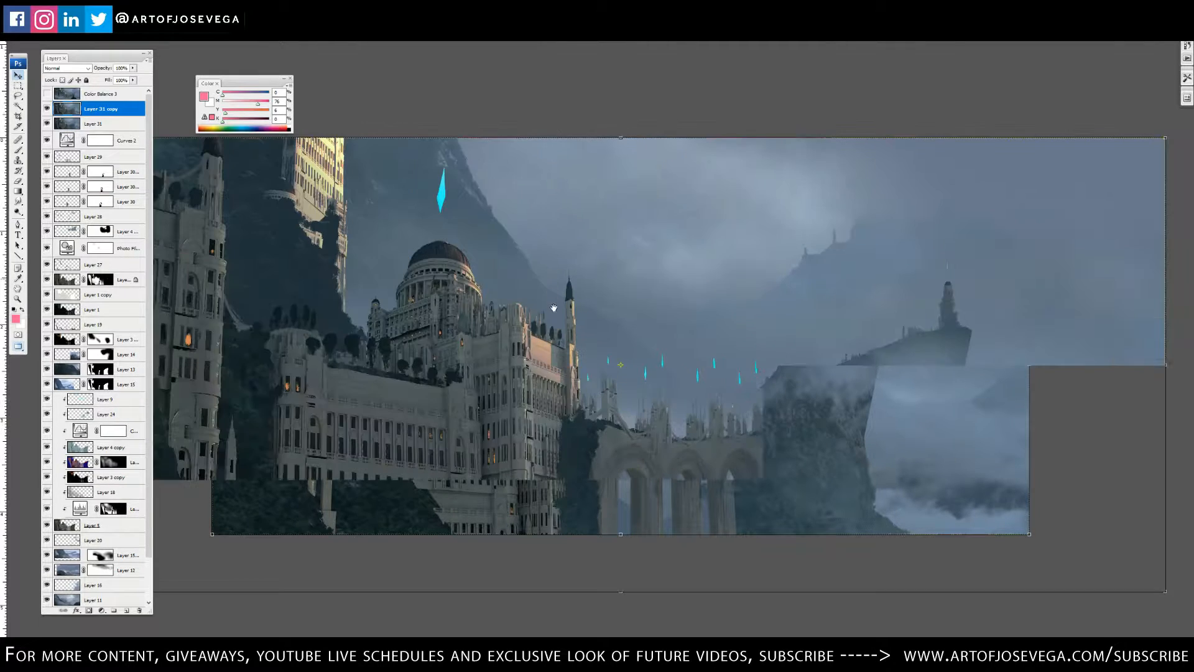
left_click_drag(552, 308, 540, 292)
left_click_drag(494, 390, 464, 391)
left_click(104, 6)
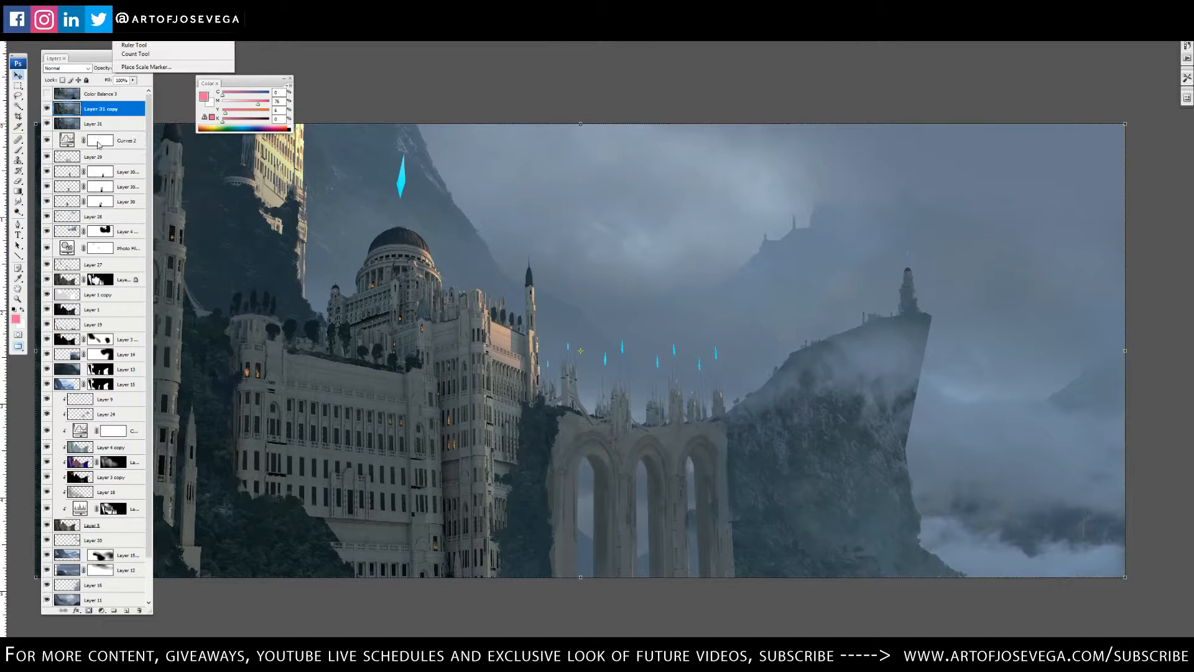
mouse_move(124, 209)
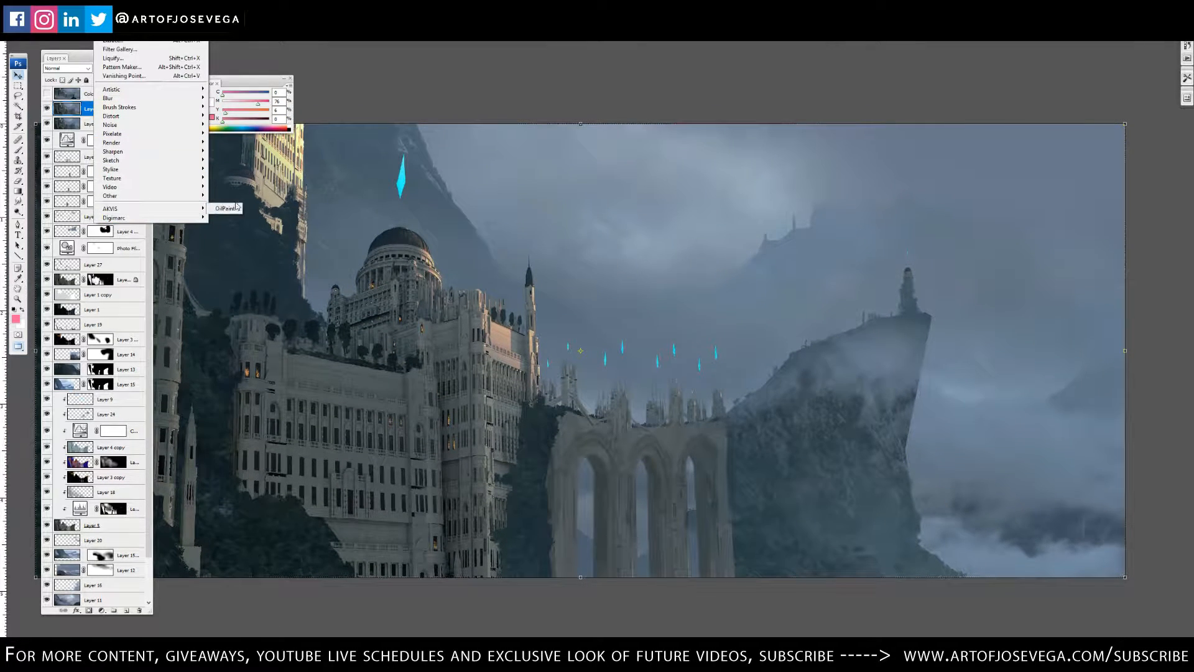
left_click(231, 209)
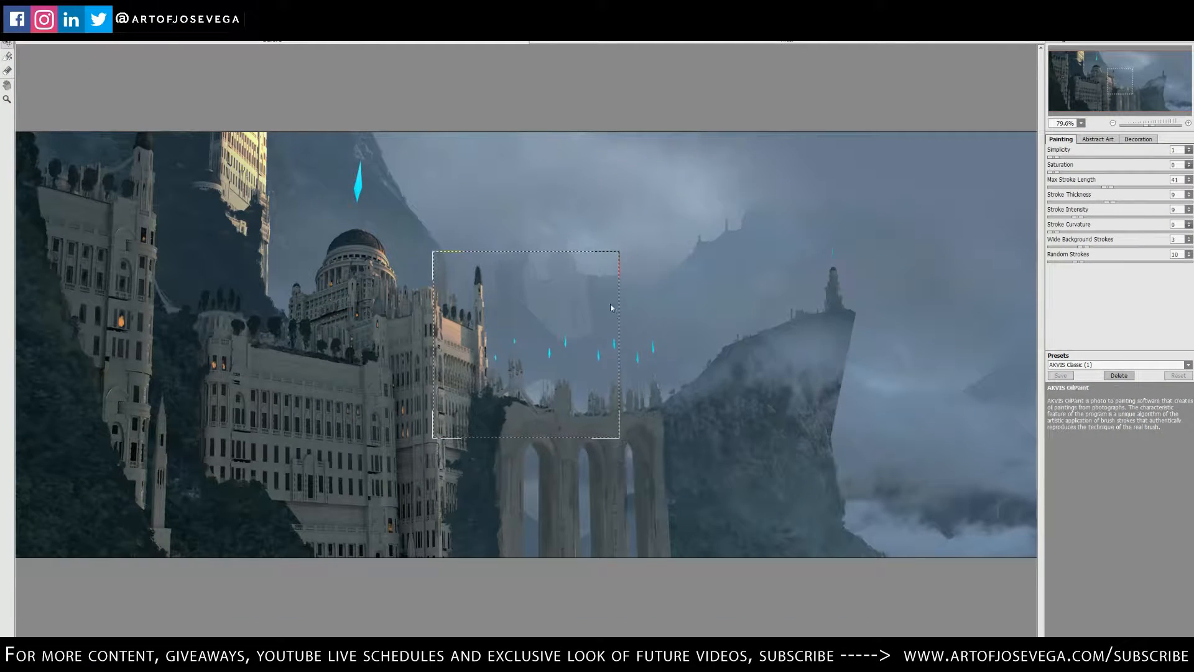
- Preview the oil paint effect over the crystals, sky, arched bridge and cliff, both close up and in full view
left_click_drag(491, 341, 530, 274)
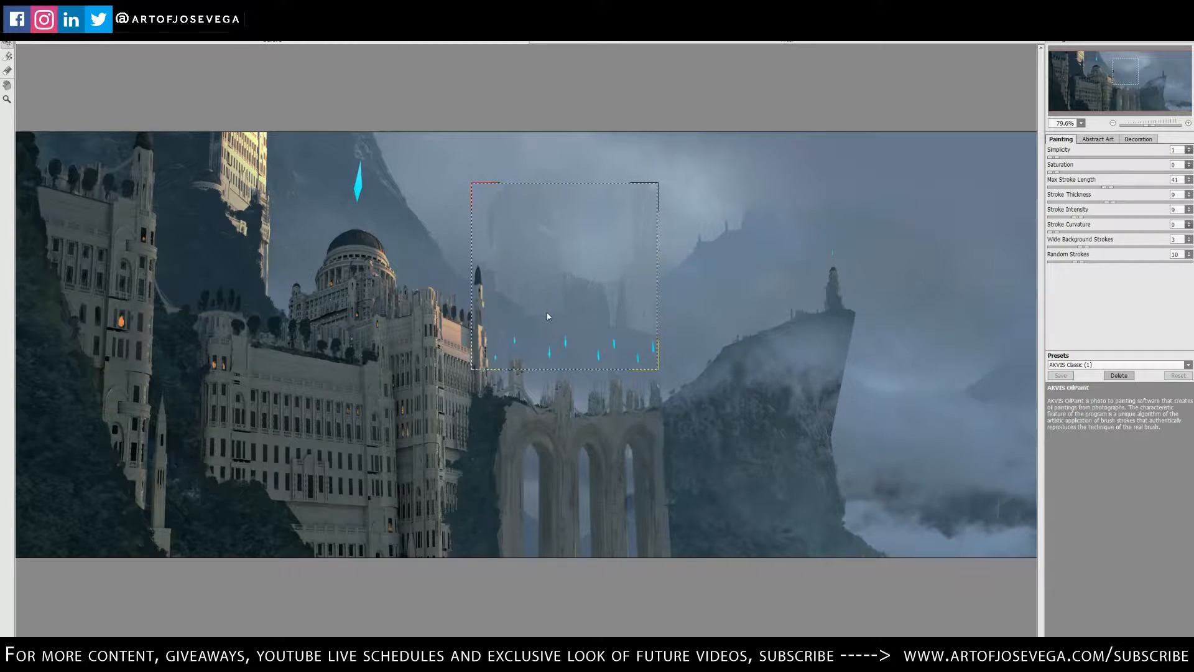
left_click_drag(547, 315, 677, 461)
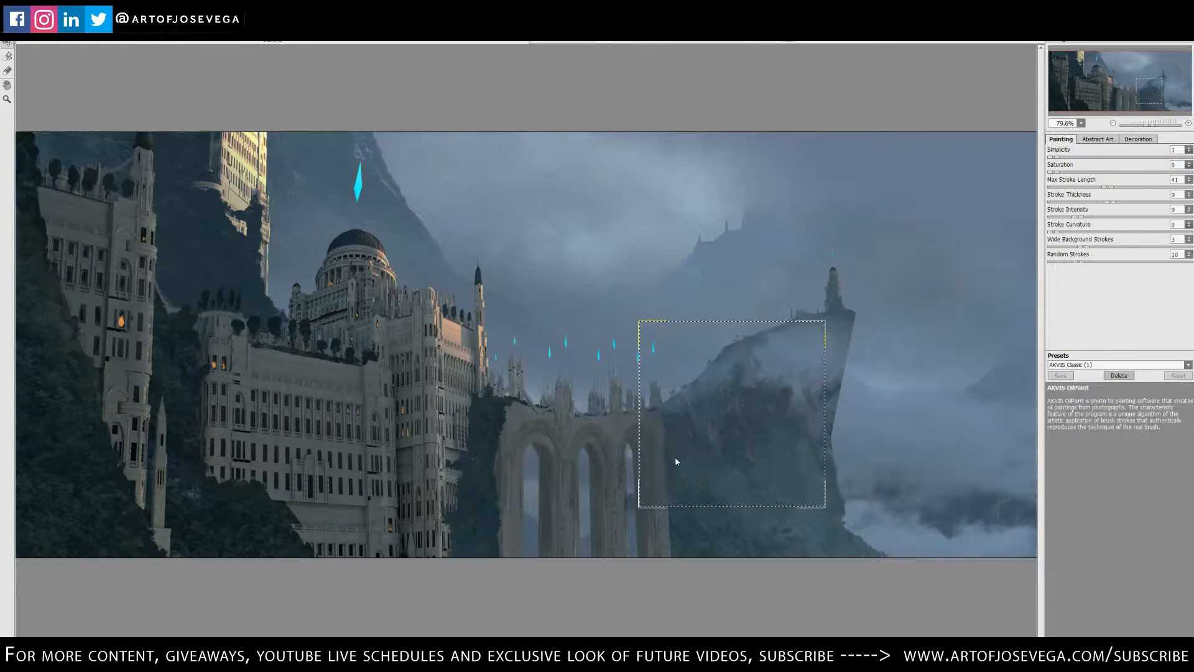
key("ctrl+plus")
key("ctrl+plus")
left_click_drag(799, 423, 649, 318)
left_click_drag(663, 448, 544, 440)
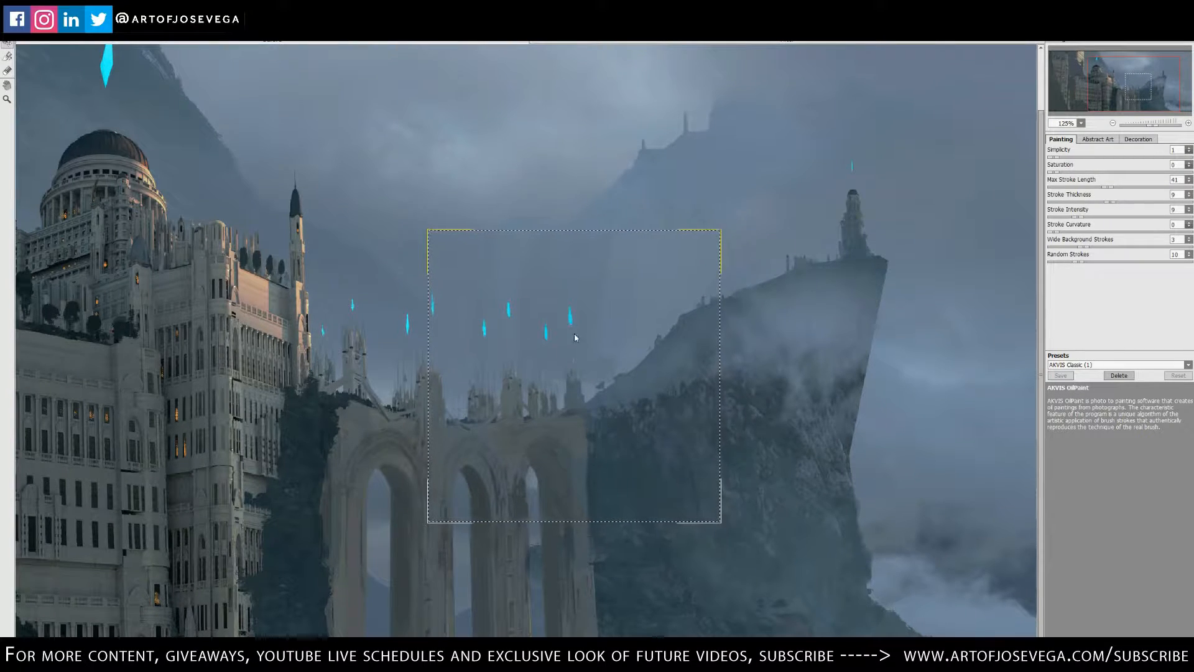
left_click_drag(548, 424, 621, 421)
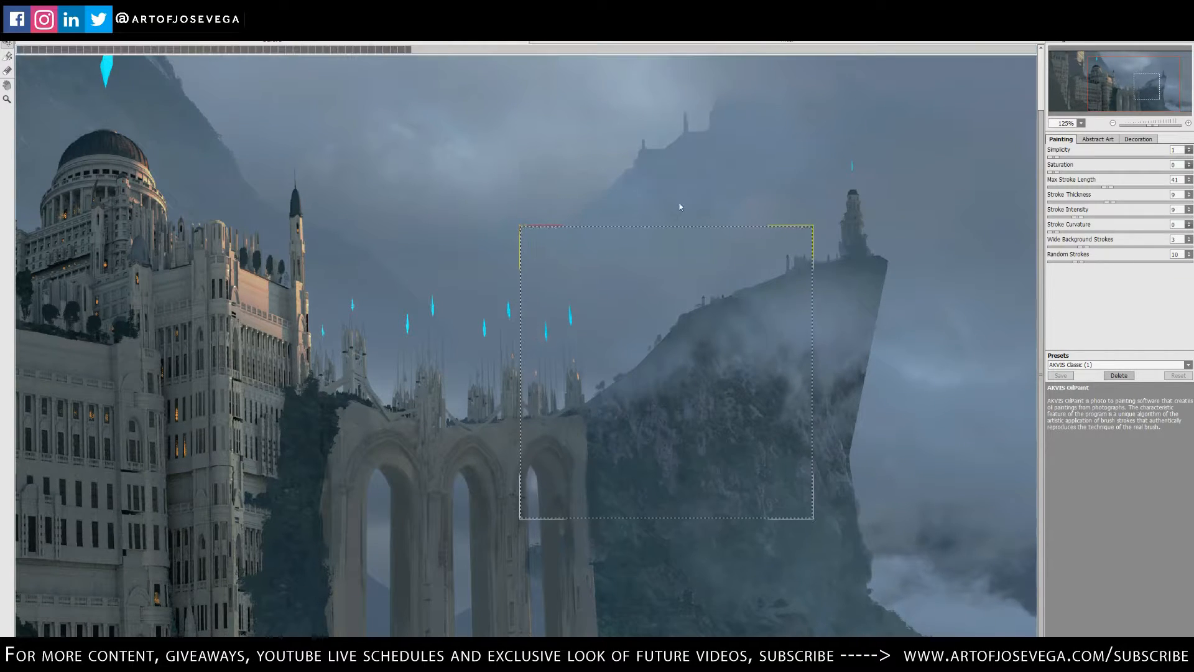
scroll(581, 219, "down", 1)
scroll(591, 232, "down", 1)
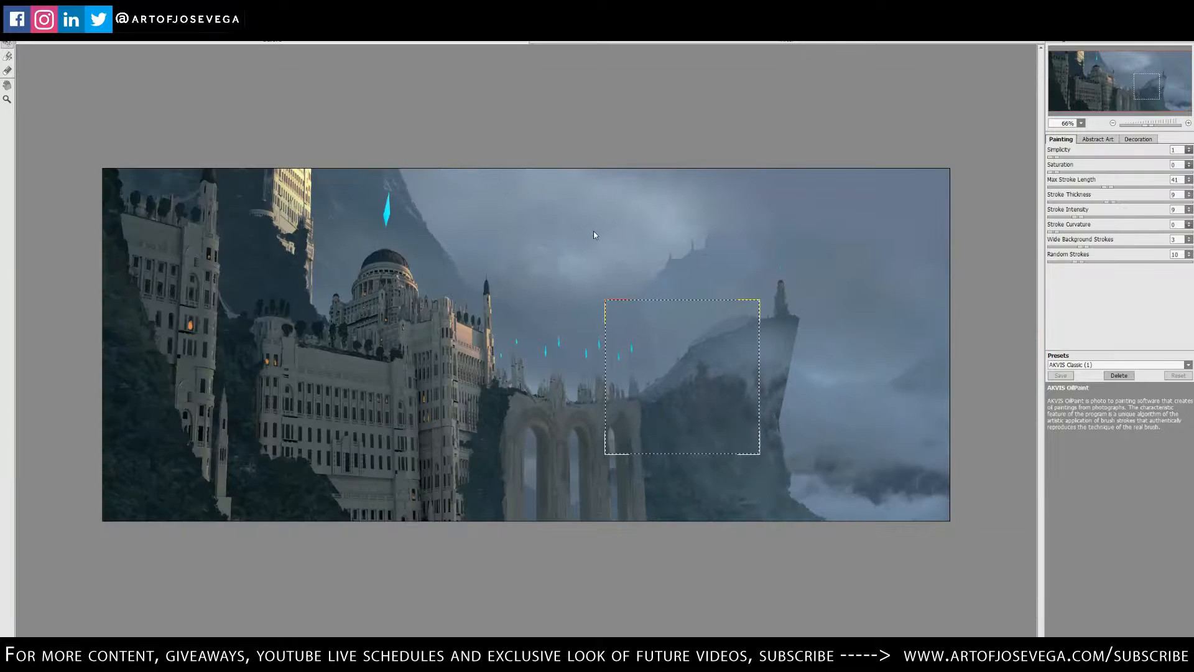
left_click_drag(611, 305, 588, 315)
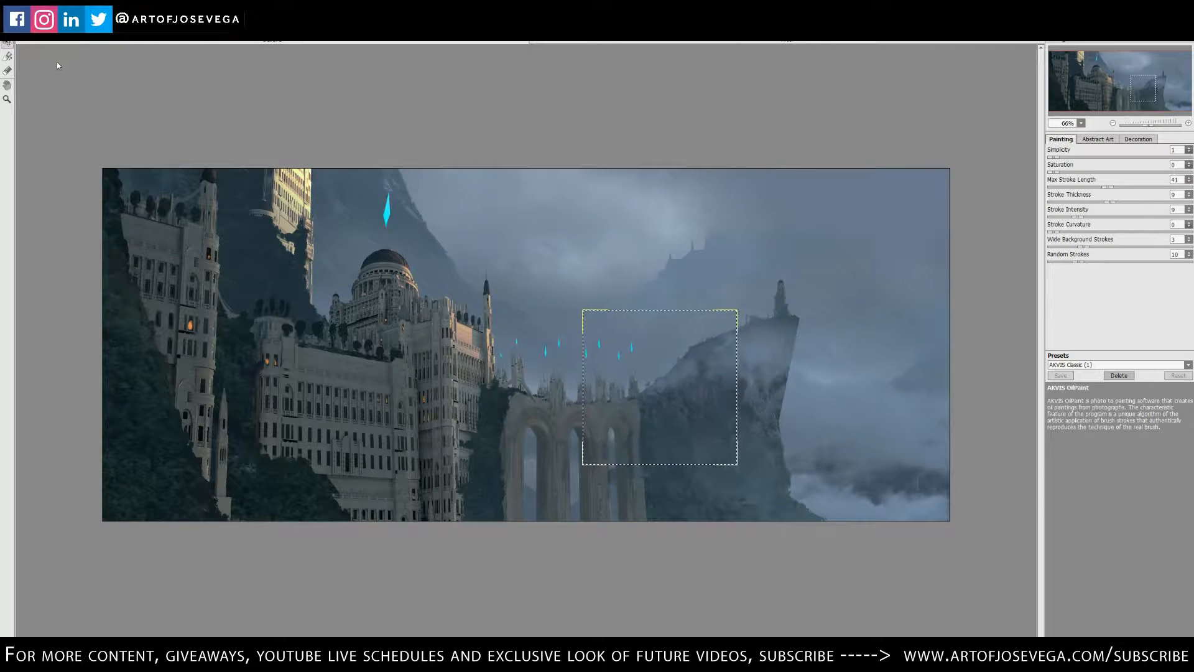
- Draw diagonal stroke-direction guides down across the sky, the mountain slopes and the area around the domed building
left_click(8, 57)
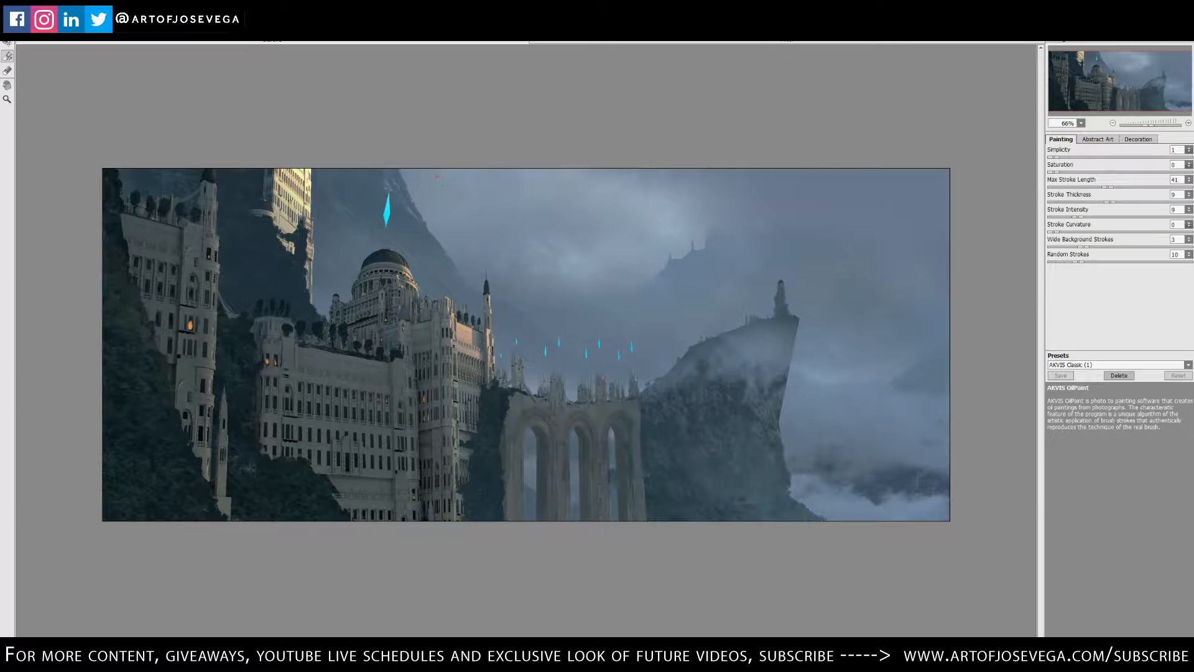
left_click_drag(541, 277, 555, 286)
left_click_drag(502, 209, 579, 269)
left_click_drag(521, 202, 628, 281)
left_click_drag(384, 177, 471, 291)
left_click_drag(325, 178, 418, 295)
left_click_drag(314, 200, 376, 281)
left_click_drag(261, 202, 330, 272)
left_click_drag(236, 177, 305, 302)
left_click_drag(229, 200, 304, 309)
left_click_drag(186, 205, 303, 310)
- Draw slightly slanted, near-horizontal stroke-direction guides across the facade of the leftmost castle tower
left_click_drag(128, 232, 202, 247)
mouse_move(134, 244)
left_mouse_down()
mouse_move(200, 261)
mouse_move(202, 277)
left_mouse_up()
left_click_drag(140, 266, 216, 292)
left_click_drag(139, 293, 213, 305)
mouse_move(159, 309)
left_mouse_down()
mouse_move(217, 319)
mouse_move(206, 357)
left_mouse_up()
left_click_drag(145, 342, 214, 379)
- Draw long curved stroke-direction guides down the wooded hillside below the leftmost castle tower
mouse_move(109, 211)
left_mouse_down()
mouse_move(122, 302)
mouse_move(237, 519)
left_mouse_up()
left_click_drag(104, 251, 198, 489)
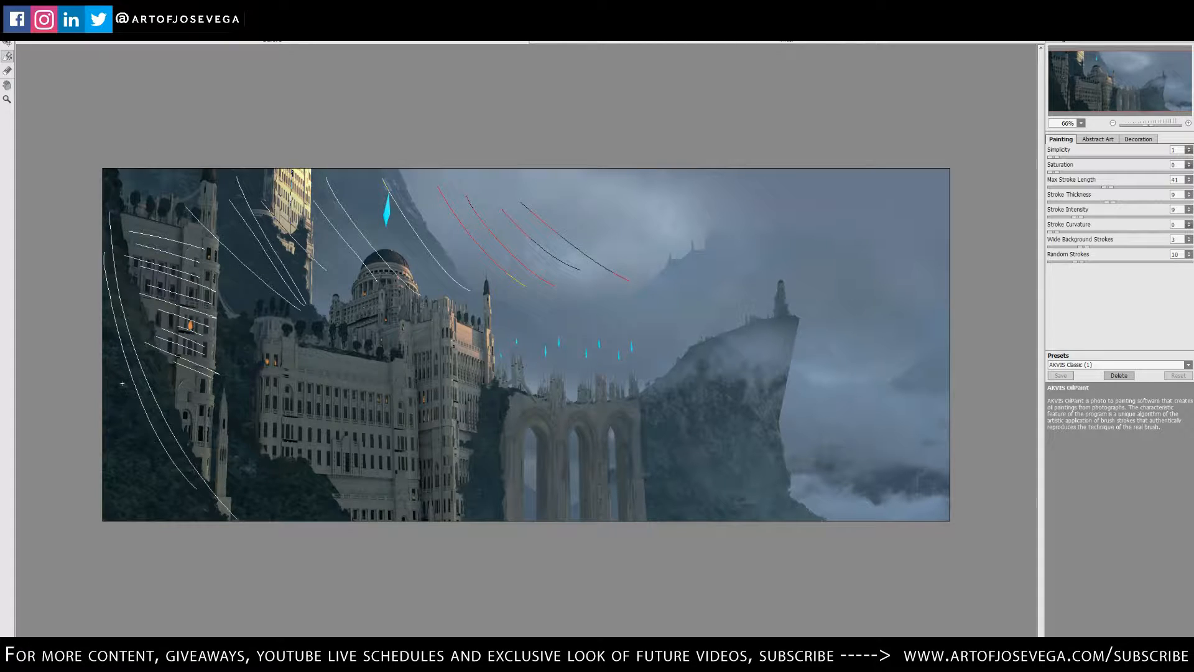
left_click_drag(114, 324, 181, 500)
left_click_drag(108, 422, 153, 504)
left_click_drag(111, 392, 163, 493)
left_click_drag(141, 466, 151, 479)
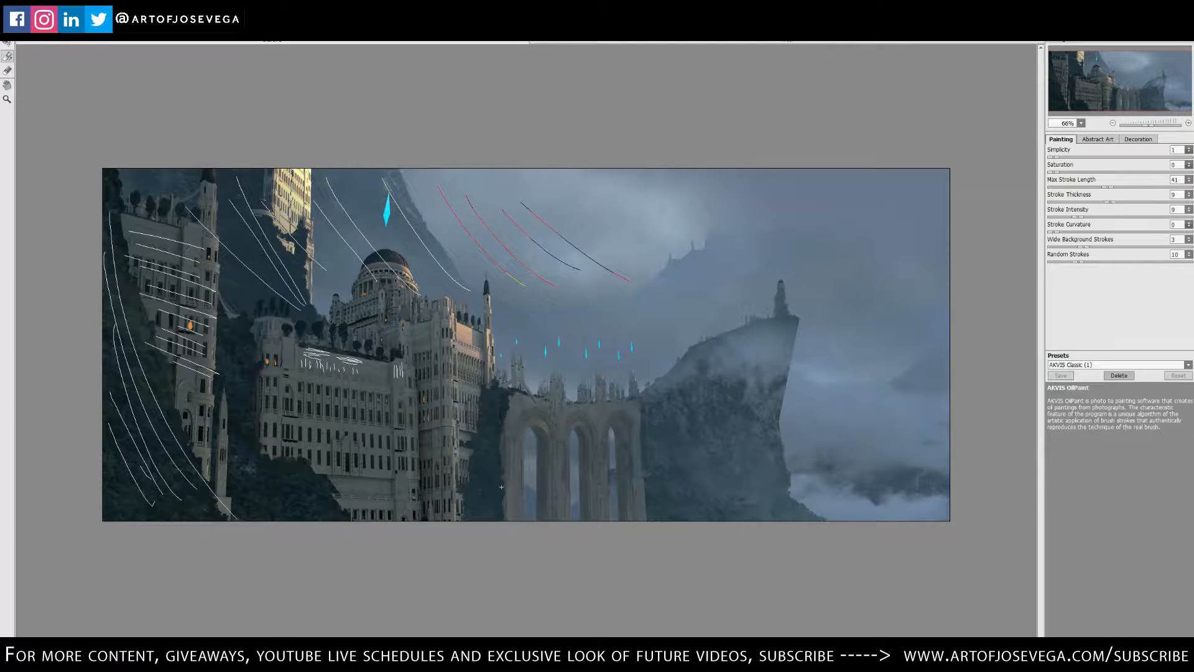
- Draw vertical stroke-direction guides down the piers and openings of the arched bridge
left_click_drag(517, 461, 516, 517)
left_click_drag(518, 449, 518, 514)
left_click_drag(520, 475, 524, 498)
left_click_drag(553, 436, 556, 518)
mouse_move(560, 444)
left_mouse_down()
mouse_move(565, 508)
mouse_move(544, 514)
left_mouse_up()
left_click_drag(579, 445, 580, 519)
mouse_move(583, 435)
left_mouse_down()
mouse_move(585, 516)
mouse_move(587, 504)
left_mouse_up()
left_click_drag(590, 487, 590, 505)
left_click_drag(595, 445, 598, 514)
left_click_drag(599, 457, 600, 511)
left_click_drag(606, 448, 604, 489)
left_click_drag(629, 442, 628, 506)
mouse_move(625, 431)
left_mouse_down()
mouse_move(627, 517)
mouse_move(623, 497)
left_mouse_up()
left_click_drag(633, 455, 634, 493)
- Draw stroke-direction guides on the cliff, steep on its upper face and diagonal along its lower slope
left_click_drag(773, 439, 779, 478)
mouse_move(762, 435)
left_mouse_down()
mouse_move(775, 480)
mouse_move(814, 508)
left_mouse_up()
mouse_move(717, 462)
left_mouse_down()
mouse_move(792, 508)
mouse_move(780, 510)
left_mouse_up()
left_click_drag(668, 449, 782, 516)
mouse_move(649, 451)
left_mouse_down()
mouse_move(736, 499)
mouse_move(727, 504)
left_mouse_up()
left_click_drag(659, 477, 709, 504)
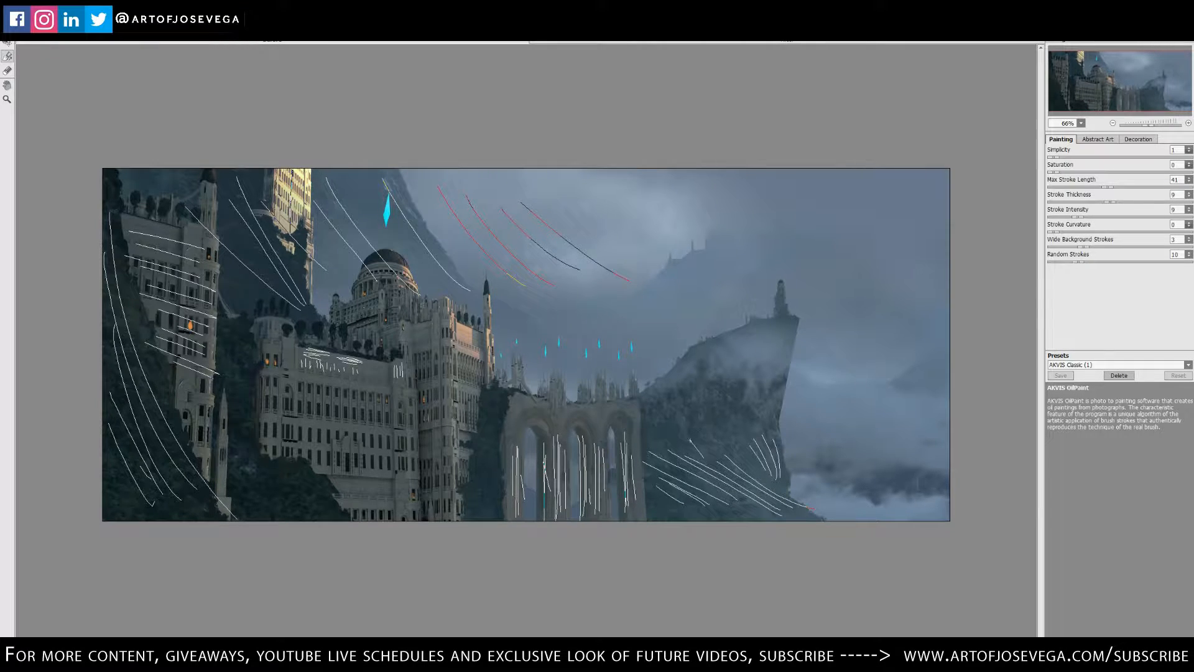
left_click_drag(680, 397, 699, 438)
left_click_drag(699, 404, 718, 449)
left_click_drag(723, 403, 727, 443)
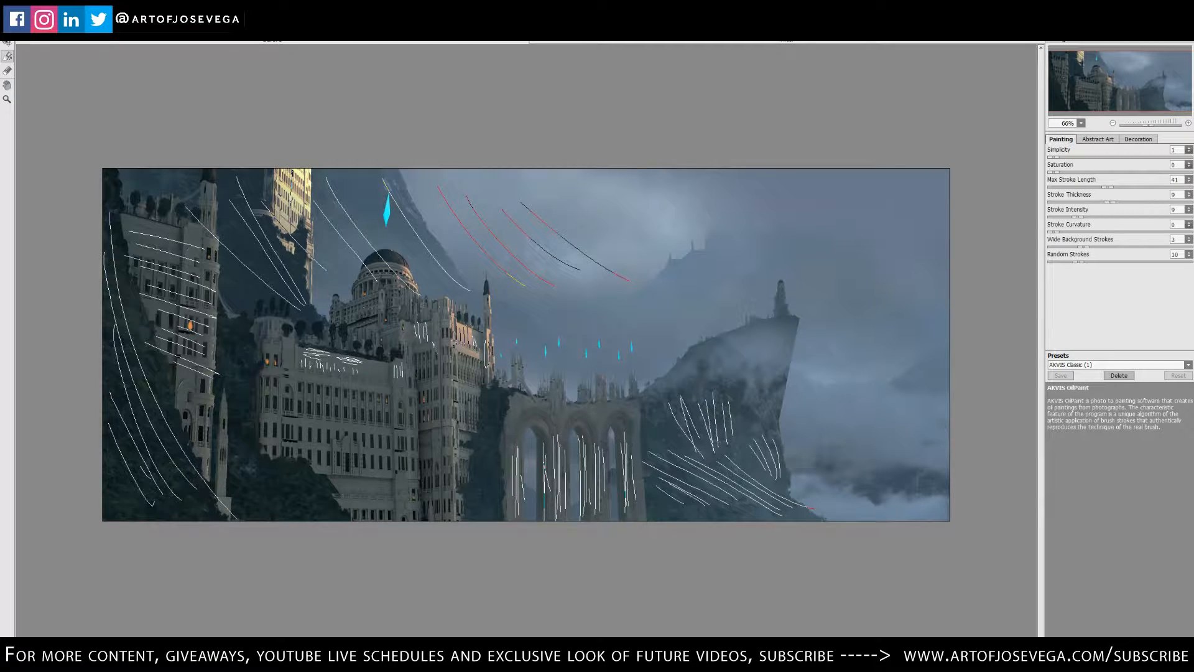
- Draw curved stroke-direction guides over the foliage beside the central castle and near-horizontal ones along its facade
left_click_drag(310, 479, 337, 510)
mouse_move(275, 463)
left_mouse_down()
mouse_move(329, 516)
mouse_move(318, 516)
left_mouse_up()
mouse_move(260, 460)
left_mouse_down()
mouse_move(299, 513)
mouse_move(280, 505)
left_mouse_up()
left_click_drag(245, 454, 263, 498)
left_click_drag(237, 379, 252, 423)
mouse_move(234, 359)
left_mouse_down()
mouse_move(249, 399)
mouse_move(248, 379)
left_mouse_up()
left_click_drag(243, 350, 255, 367)
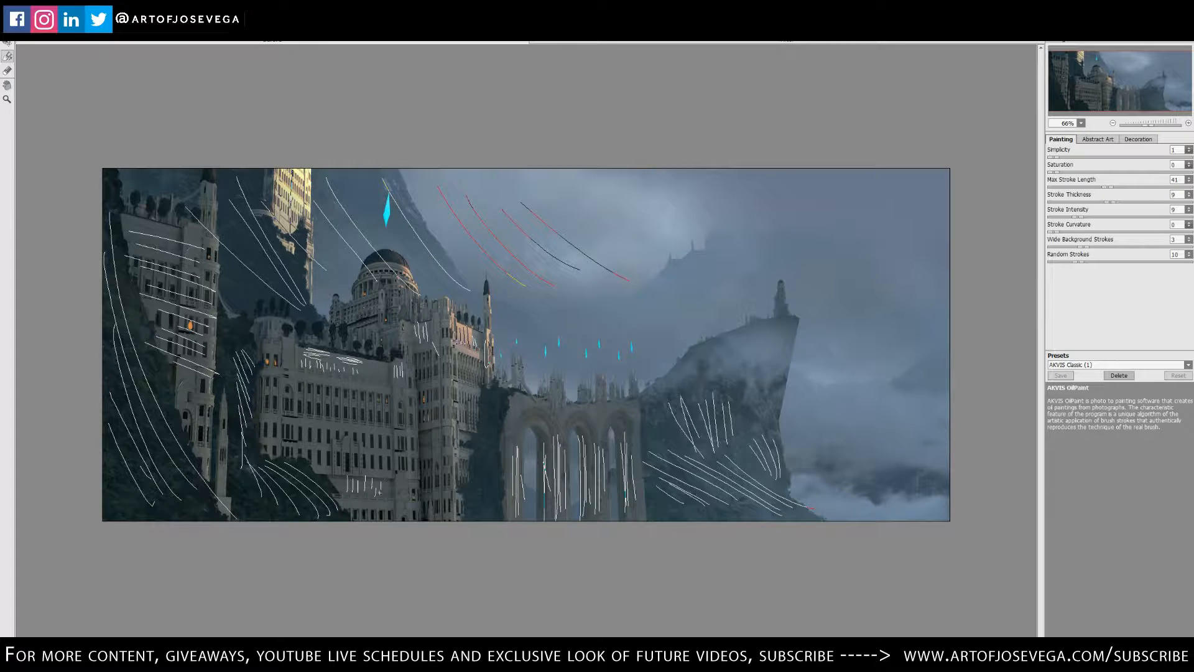
mouse_move(388, 477)
left_mouse_down()
mouse_move(319, 470)
mouse_move(352, 469)
left_mouse_up()
left_click_drag(385, 432, 296, 420)
left_click_drag(338, 423, 302, 415)
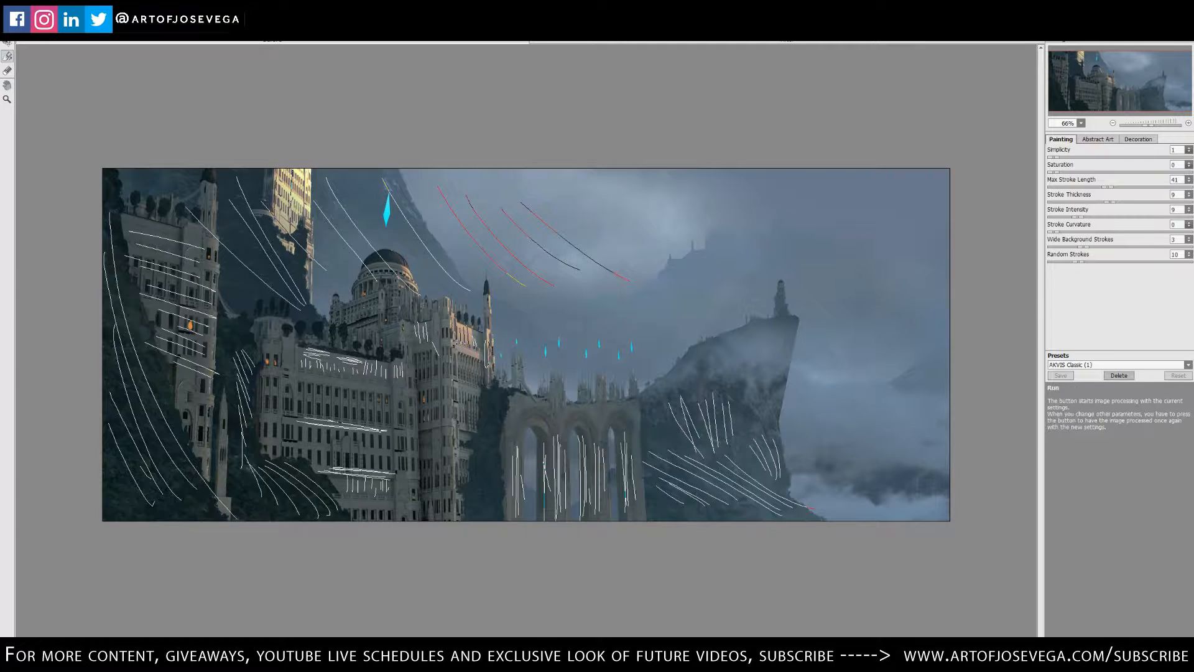
- Run the OilPaint processing with the drawn stroke guides and apply the result to the duplicated layer
left_click(1001, 25)
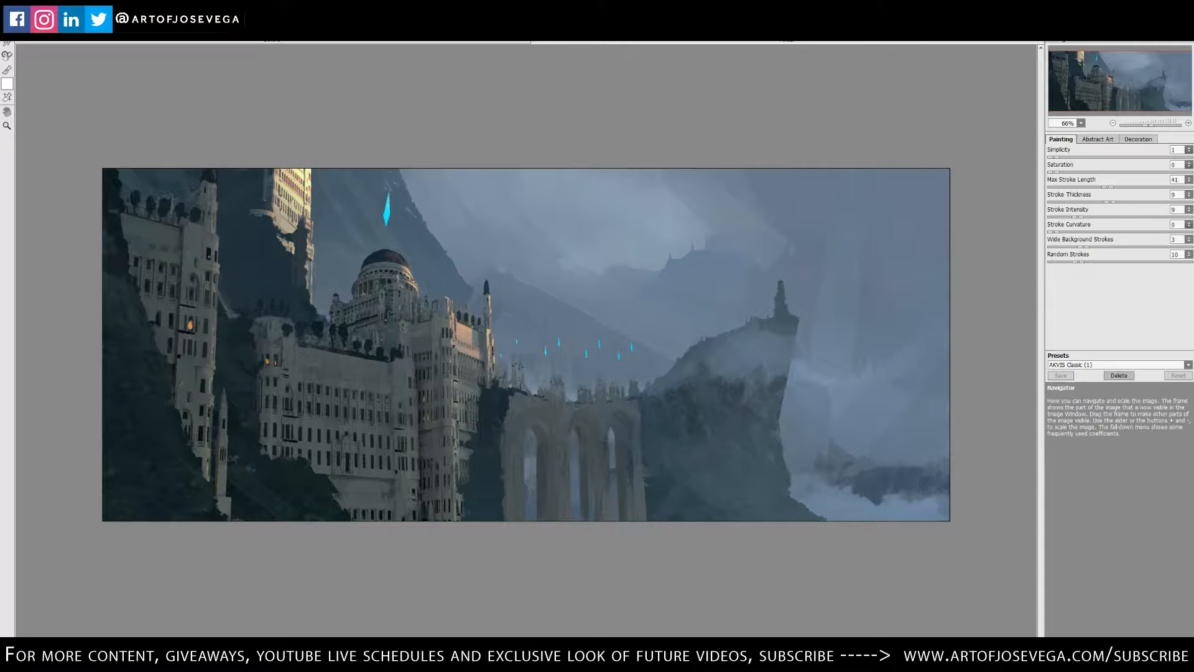
left_click(1013, 28)
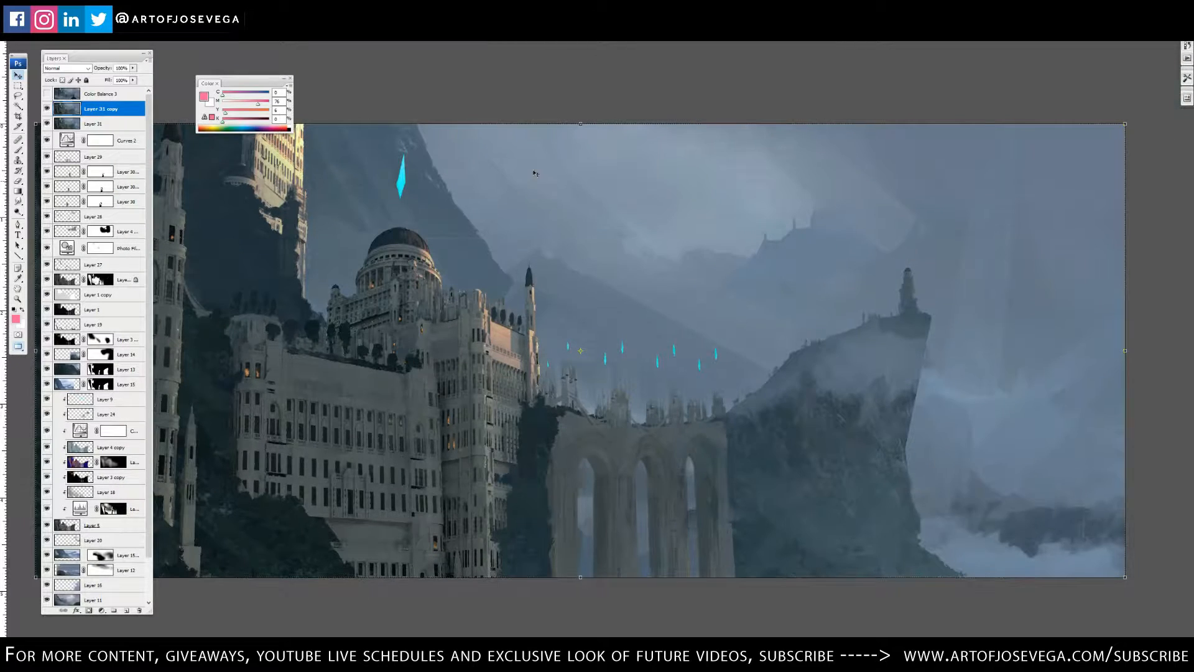
- Compare the oil-painted layer with the original by switching its visibility off and on
left_click(47, 109)
left_click(47, 109)
left_click(48, 110)
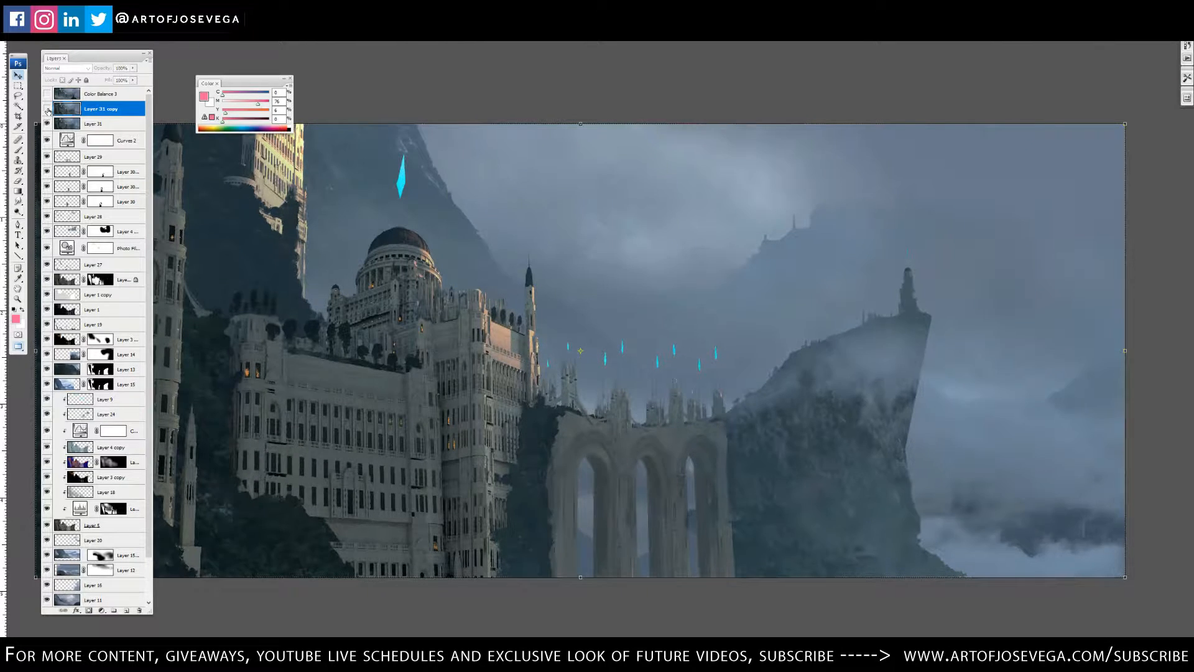
left_click(47, 110)
key("ctrl+plus")
key("ctrl+minus")
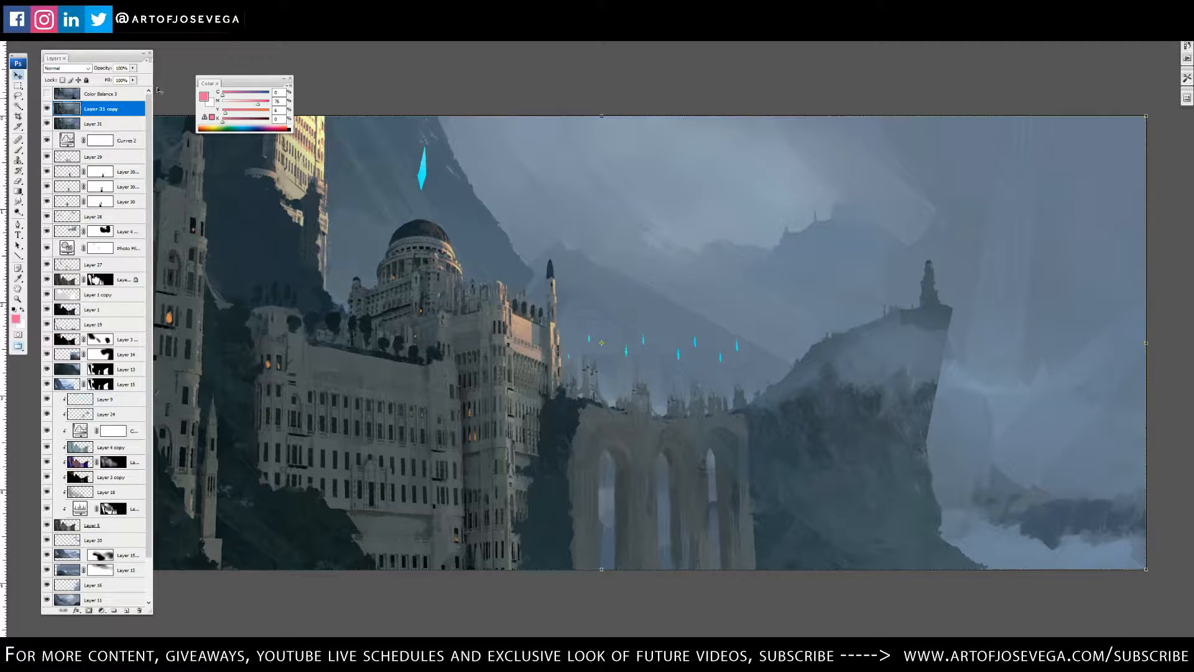
- Examine the painted brushwork on the castle facade, rooftop trees and domed building up close
key("ctrl+plus")
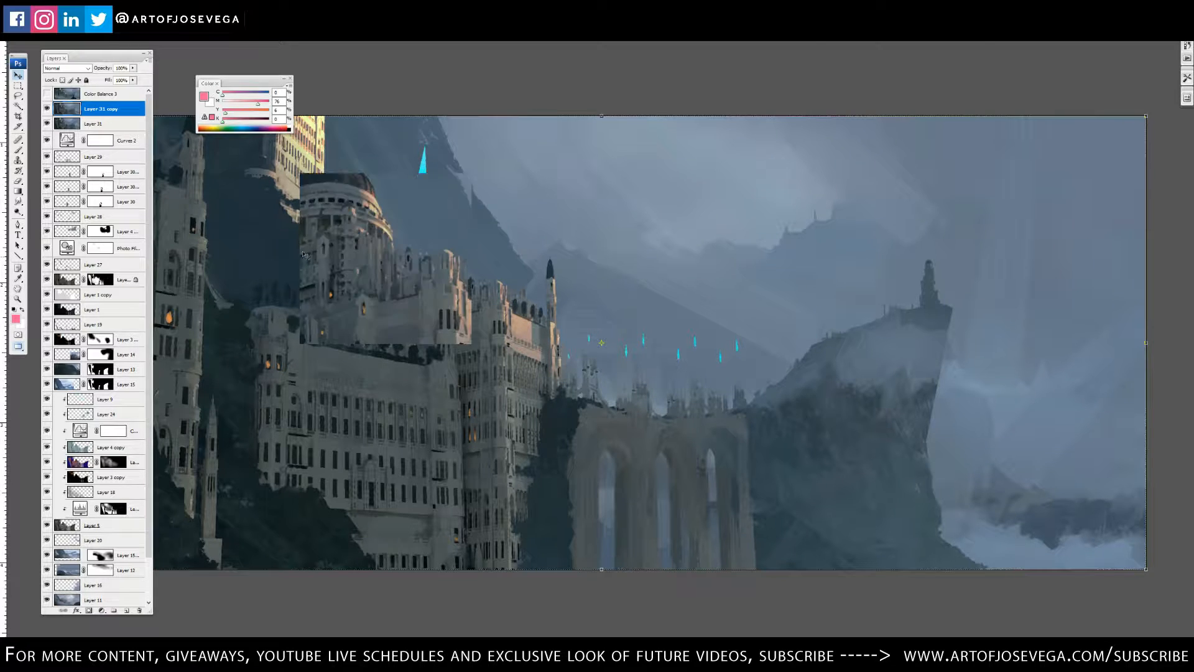
left_click_drag(286, 311, 658, 216)
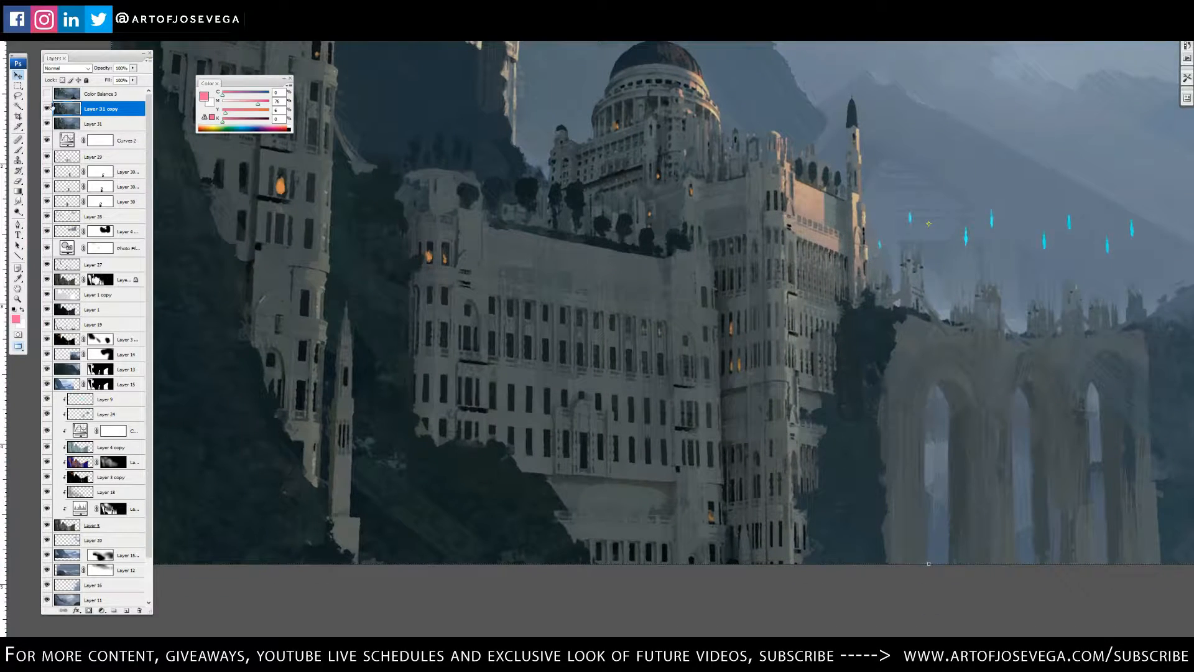
key("ctrl+plus")
left_click_drag(451, 317, 561, 275)
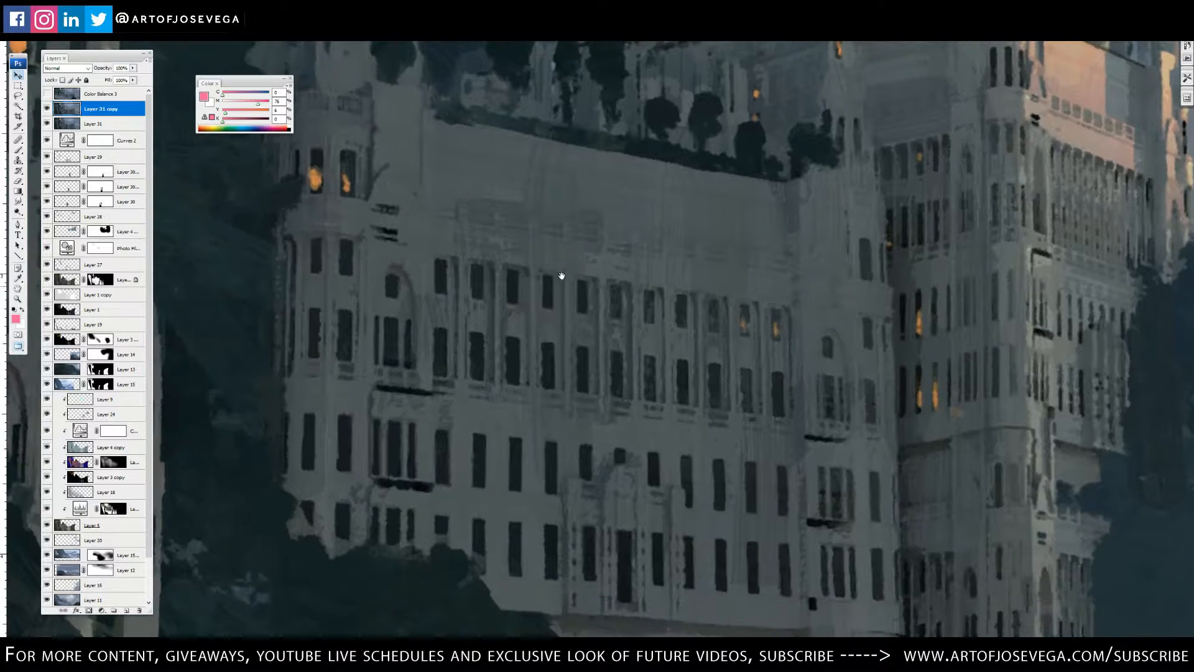
left_click_drag(632, 346, 594, 541)
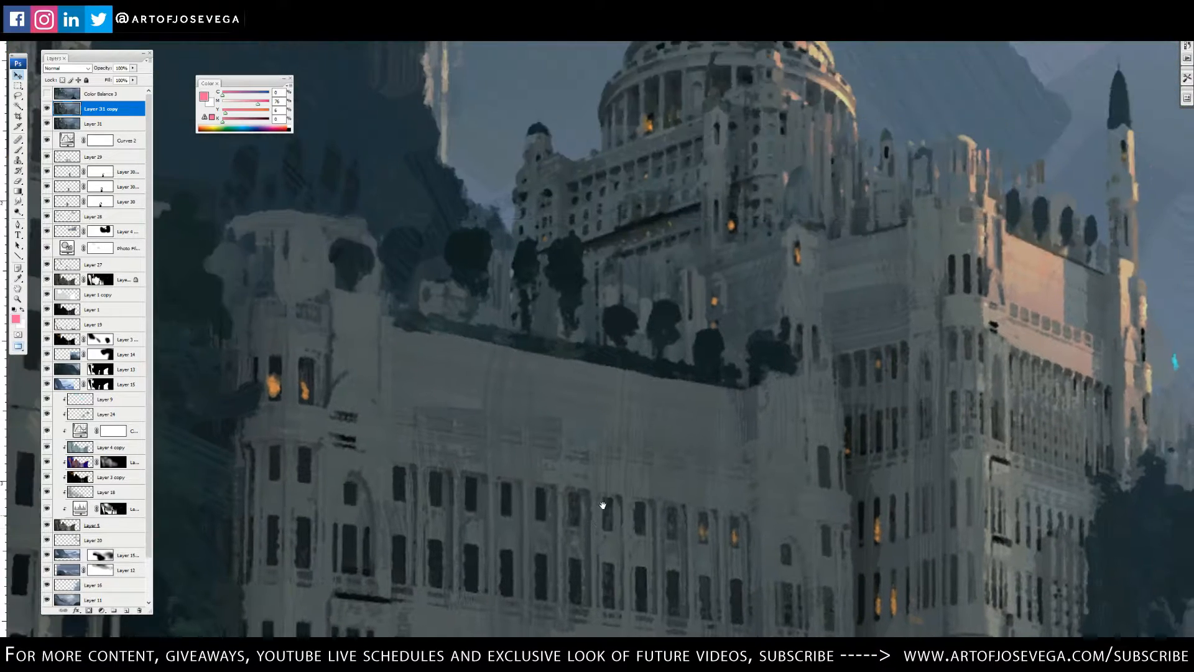
left_click_drag(585, 395, 610, 478)
left_click_drag(626, 397, 557, 233)
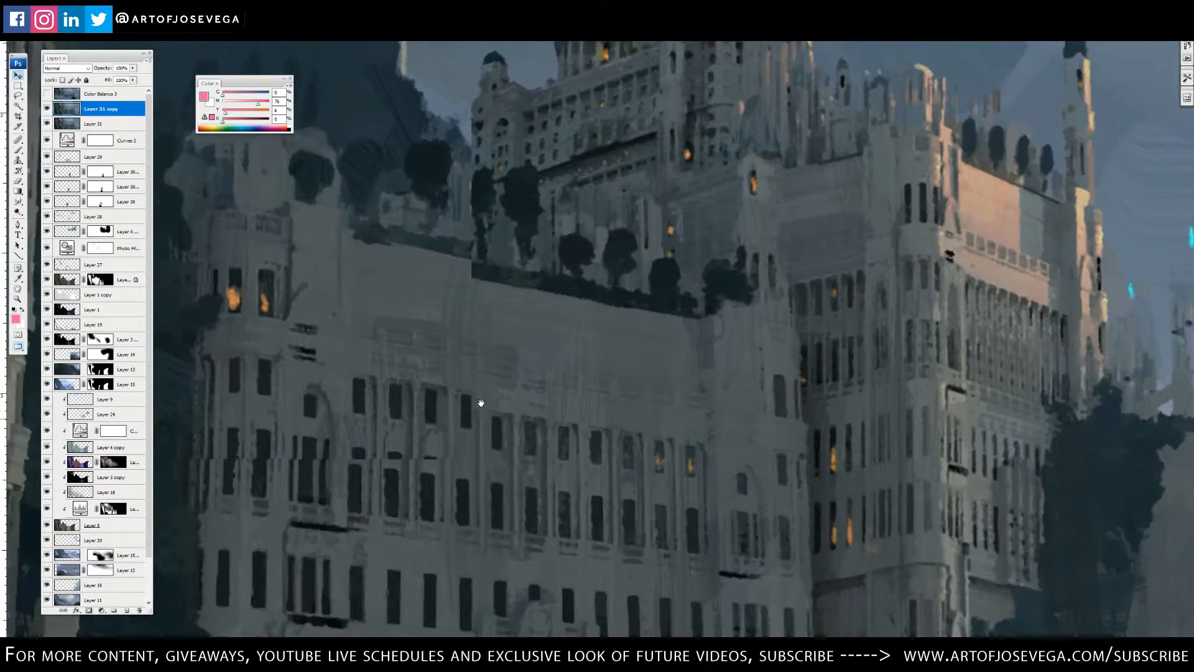
left_click_drag(480, 402, 555, 211)
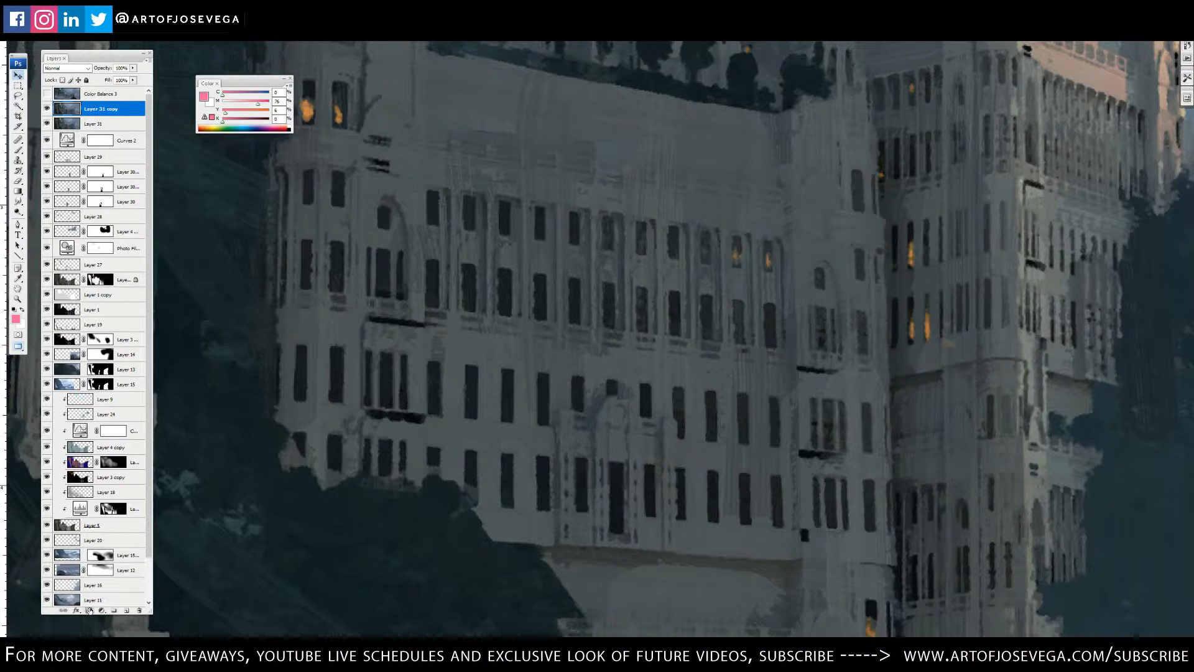
- Add a layer mask to the oil-painted layer, invert it to black, and choose a textured brush from the presets
left_click(88, 610)
key("ctrl+i")
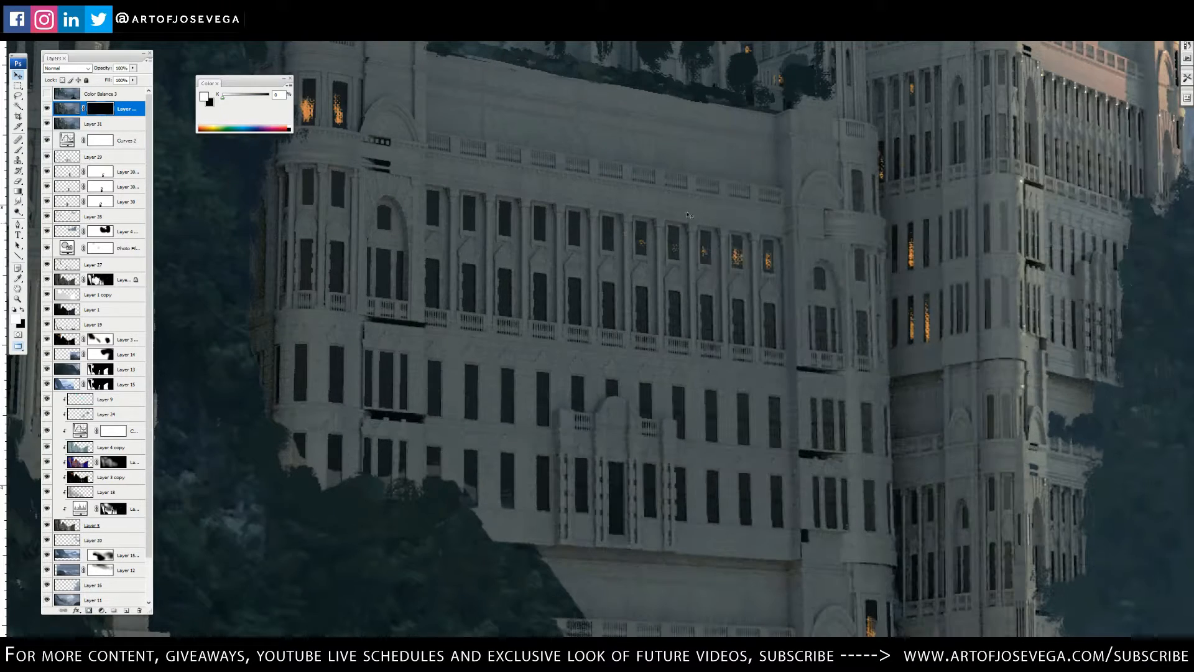
key("b")
right_click(688, 215)
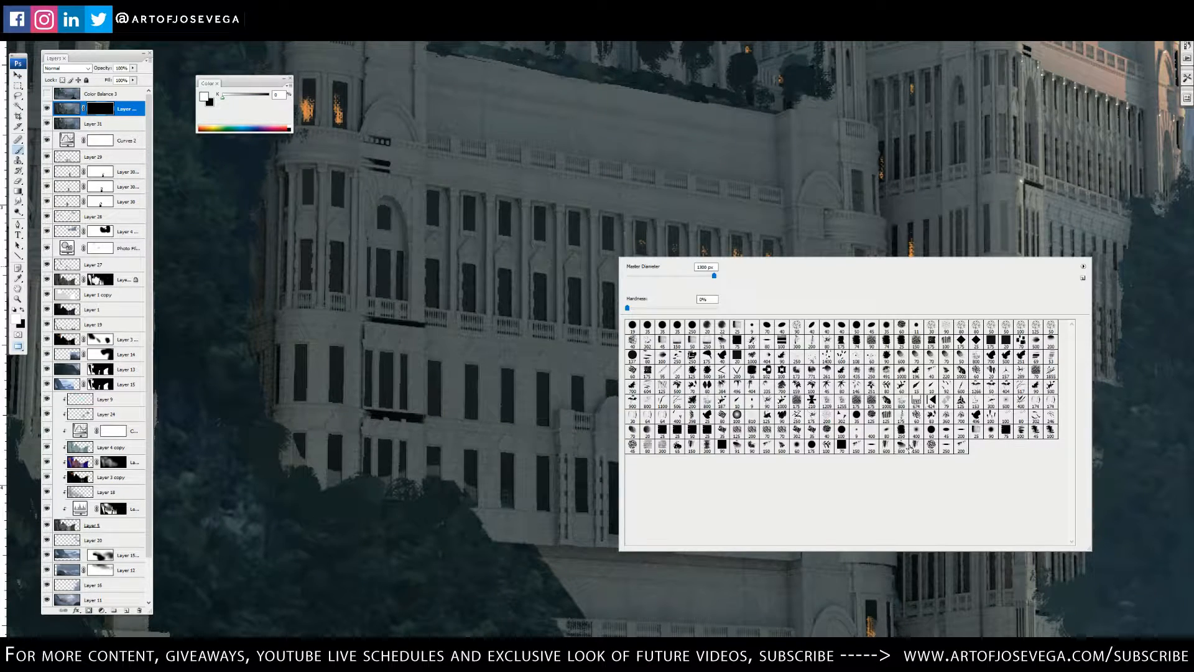
left_click(901, 445)
key("Return")
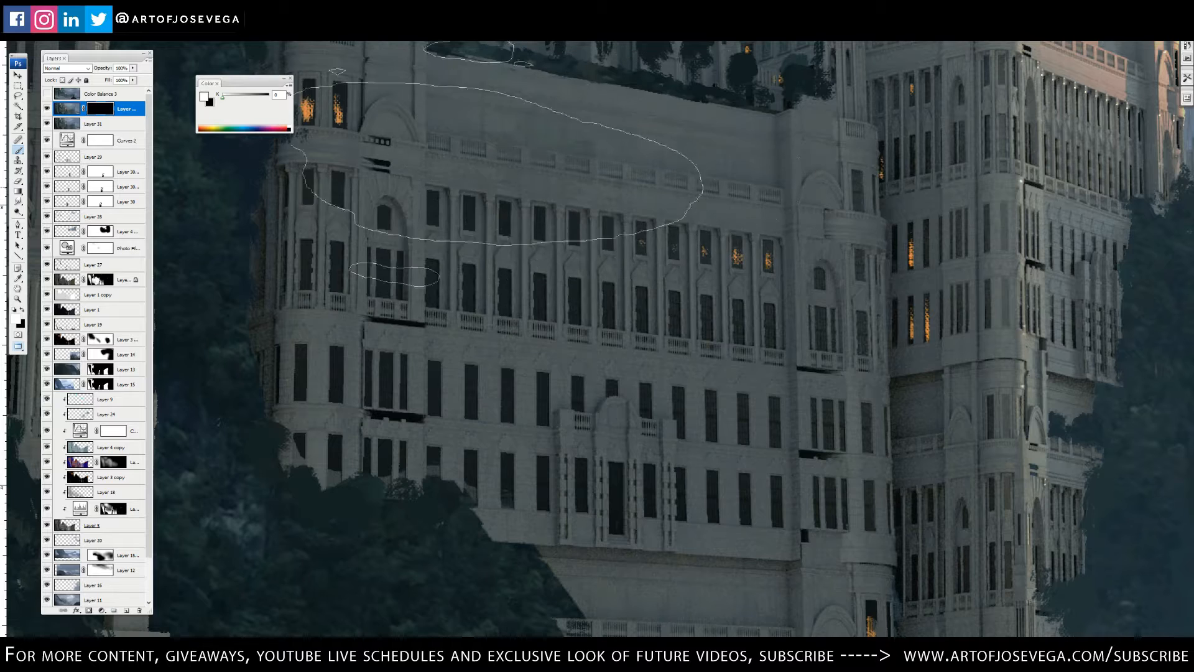
- Reveal the oil-paint effect on the castle's main facade and rooftop area by brushing white onto the layer mask
left_click(627, 279)
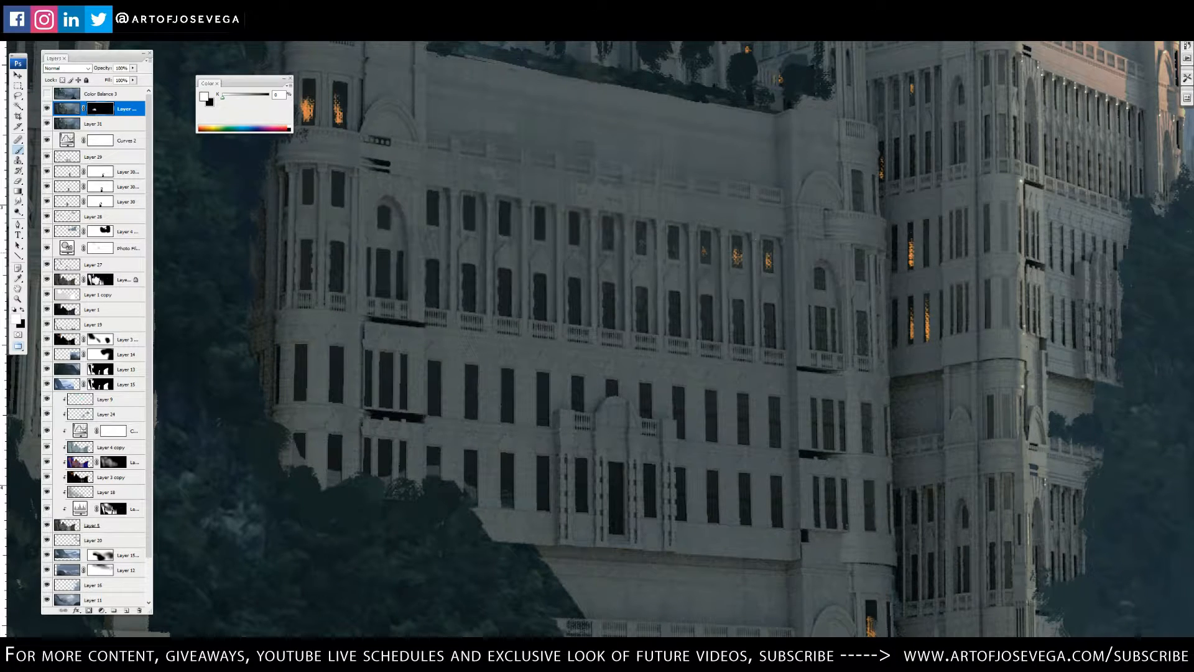
left_click(760, 286)
left_click(625, 398)
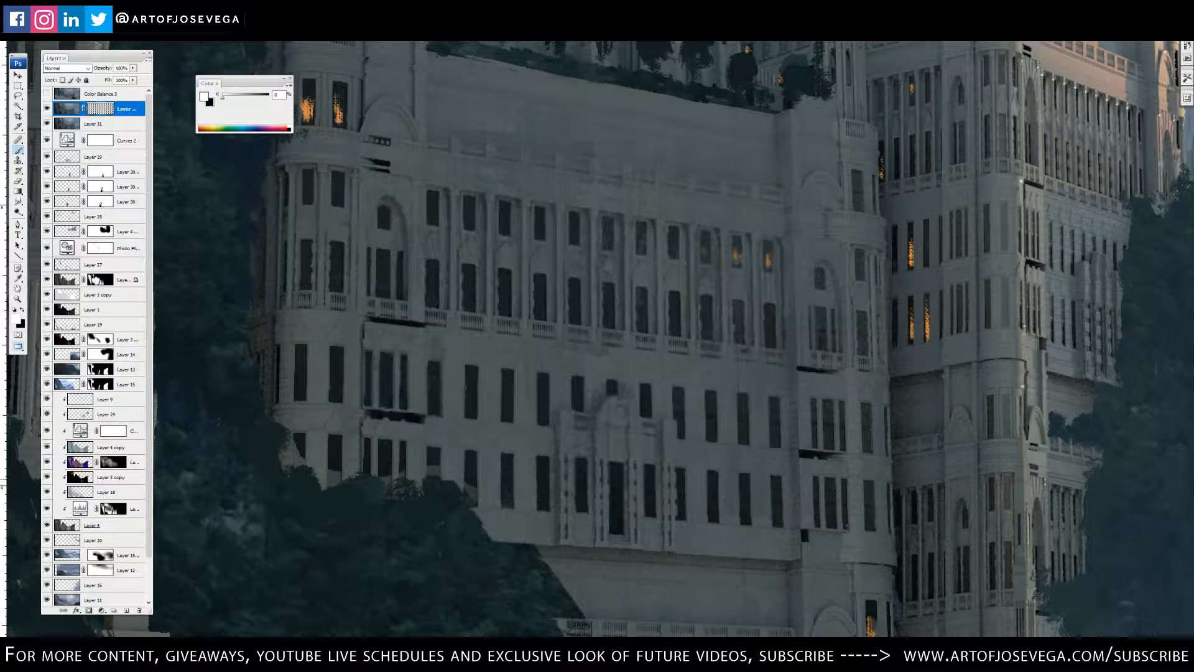
left_click_drag(600, 371, 563, 191)
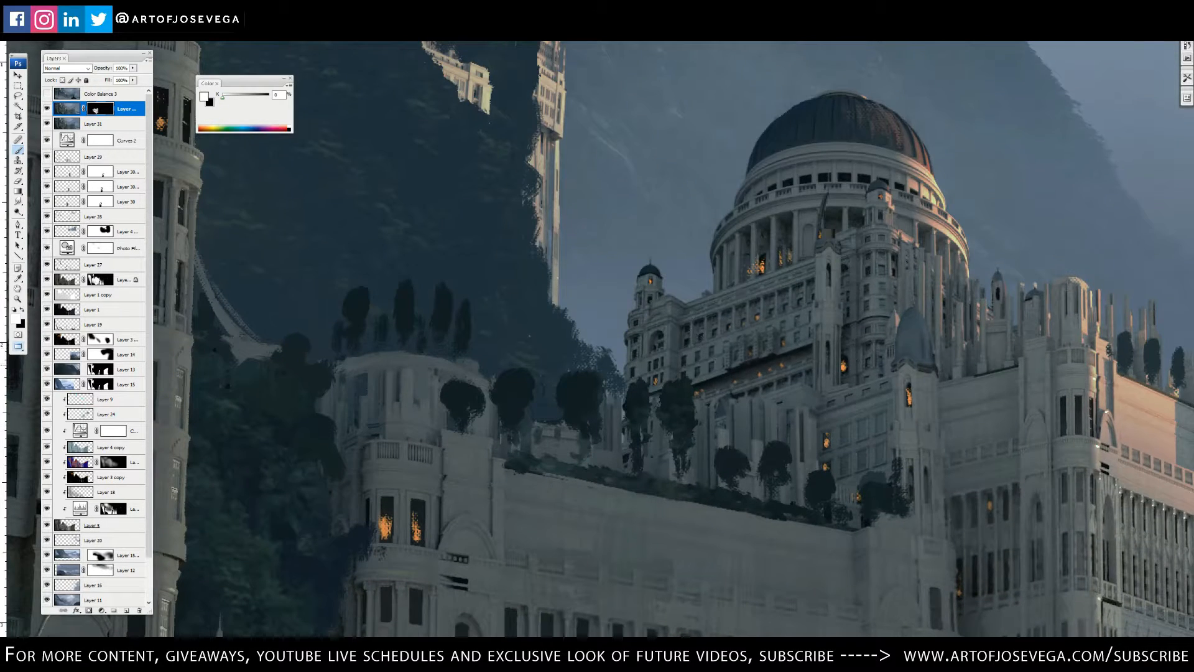
left_click_drag(675, 373, 833, 262)
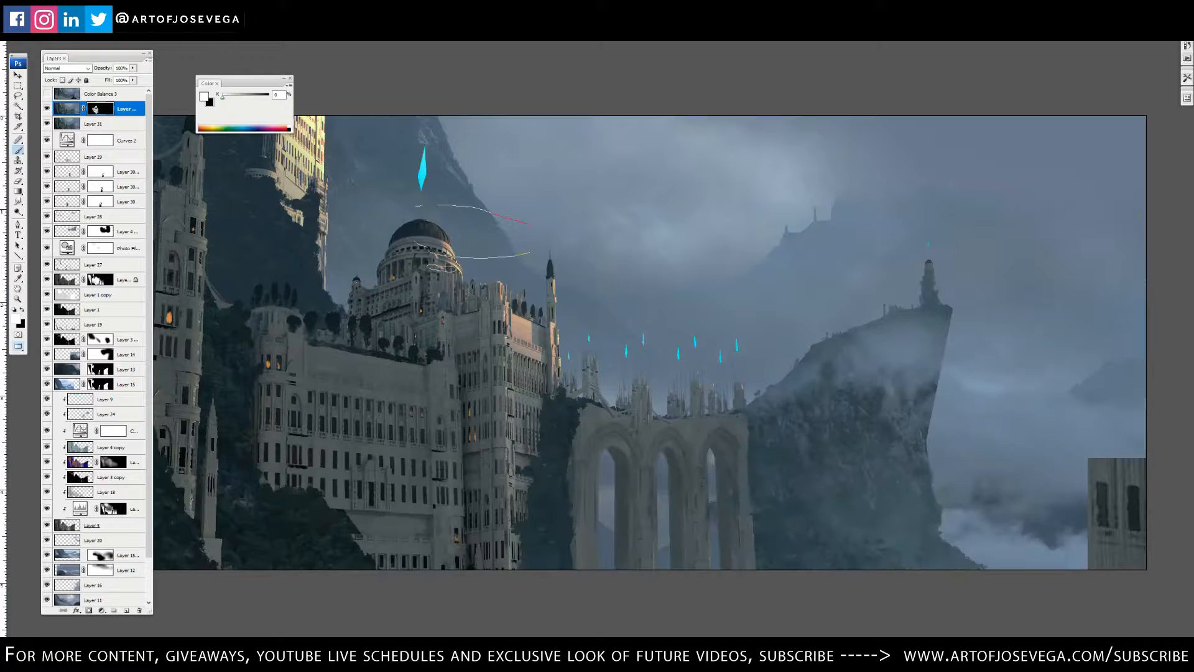
- Paint white on the mask over the mountainside behind the domed building, using a smaller brush
left_click_drag(397, 262, 727, 373)
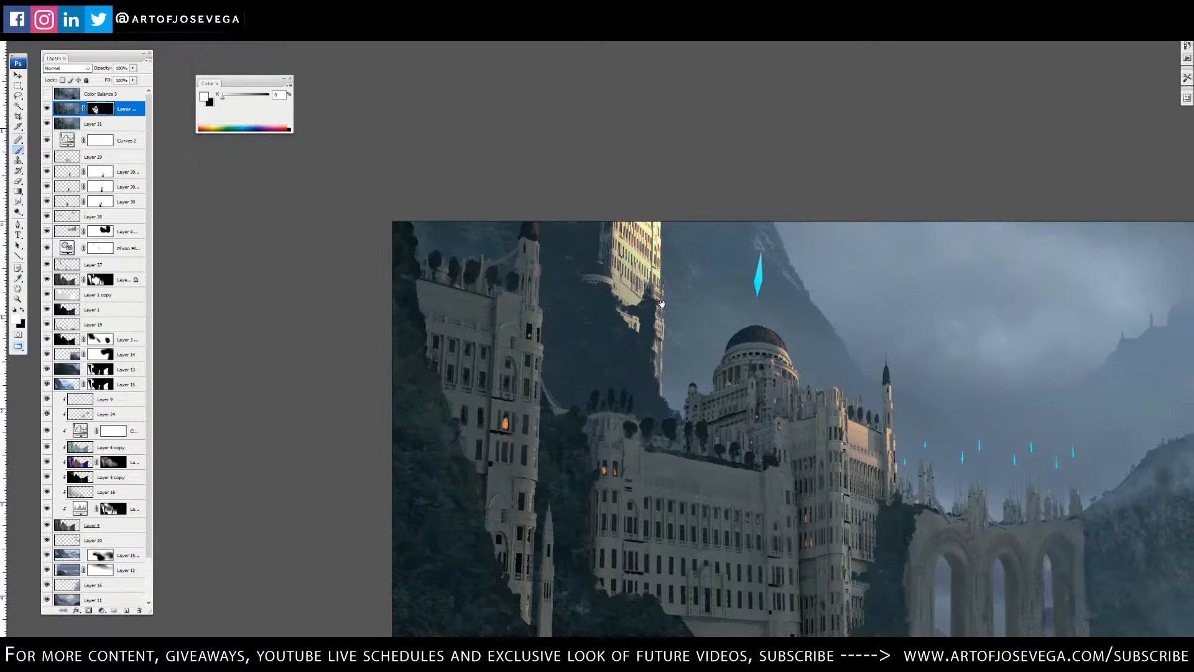
left_click(662, 303, "ctrl")
left_click_drag(669, 283, 628, 322)
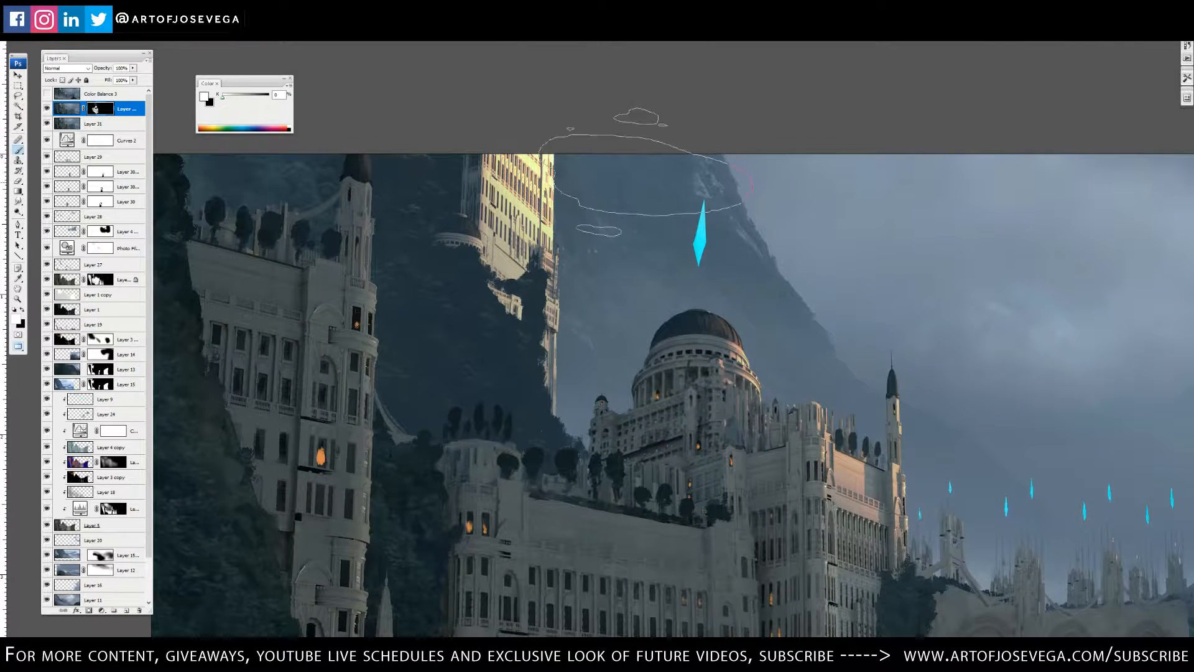
key("[")
left_click(604, 195)
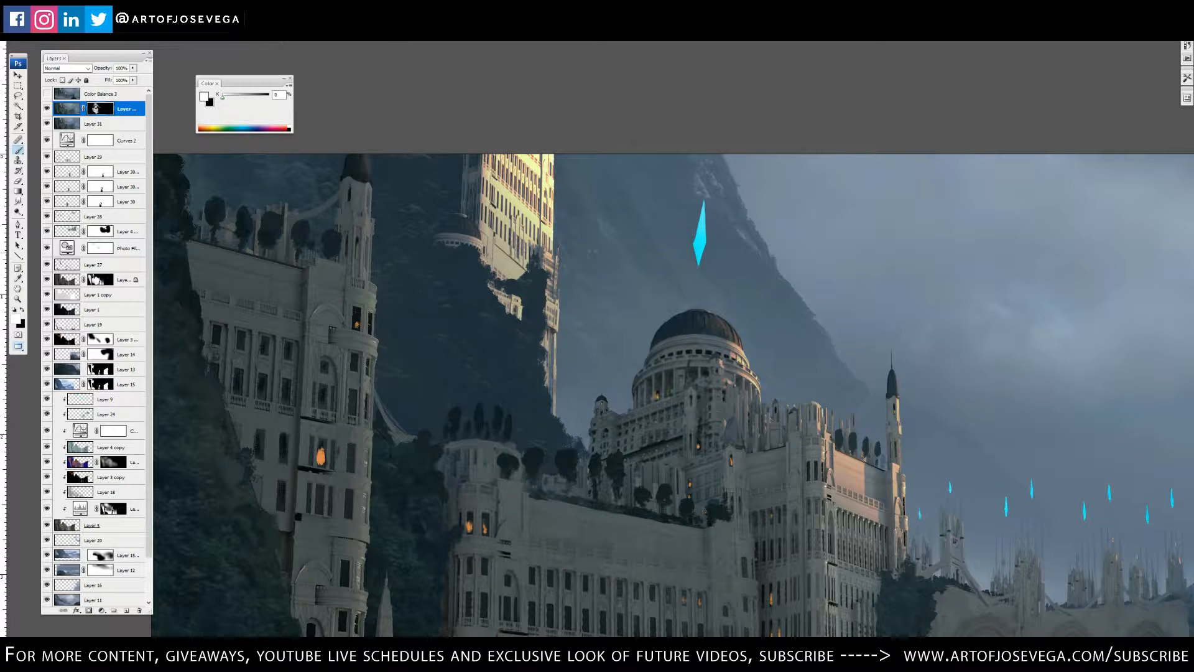
- Enlarge the brush and reveal the painterly effect over the foreground castle tower and its windows
left_click_drag(381, 281, 651, 139)
key("]")
left_click_drag(473, 456, 429, 274)
key("]")
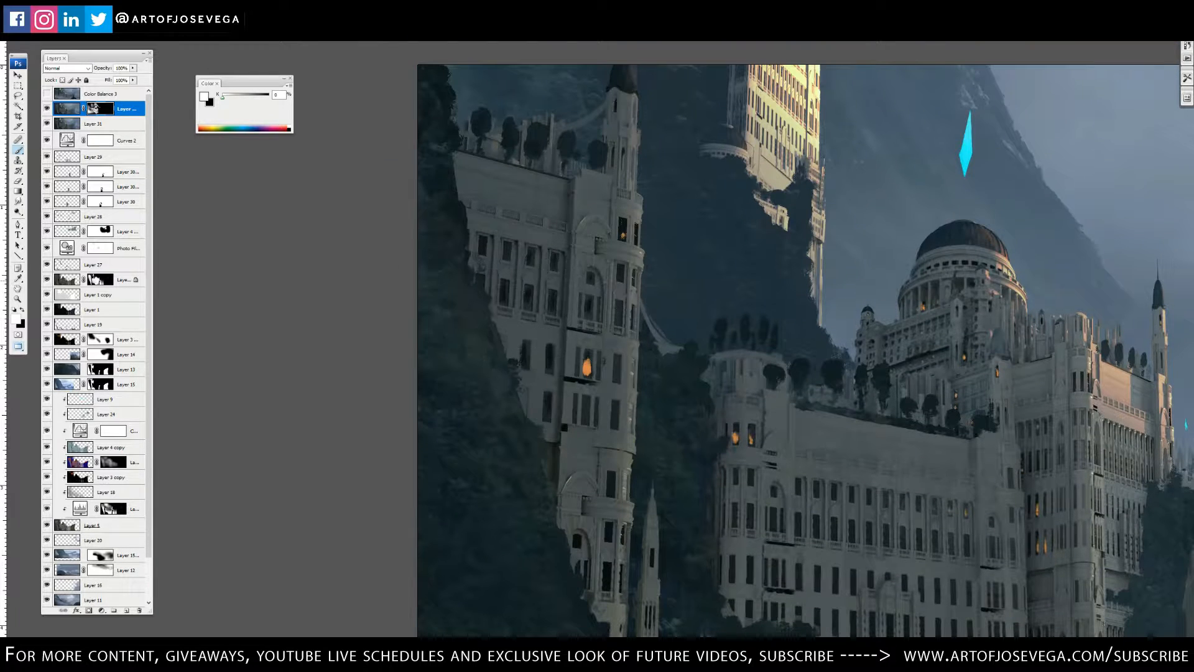
left_click_drag(547, 209, 568, 302)
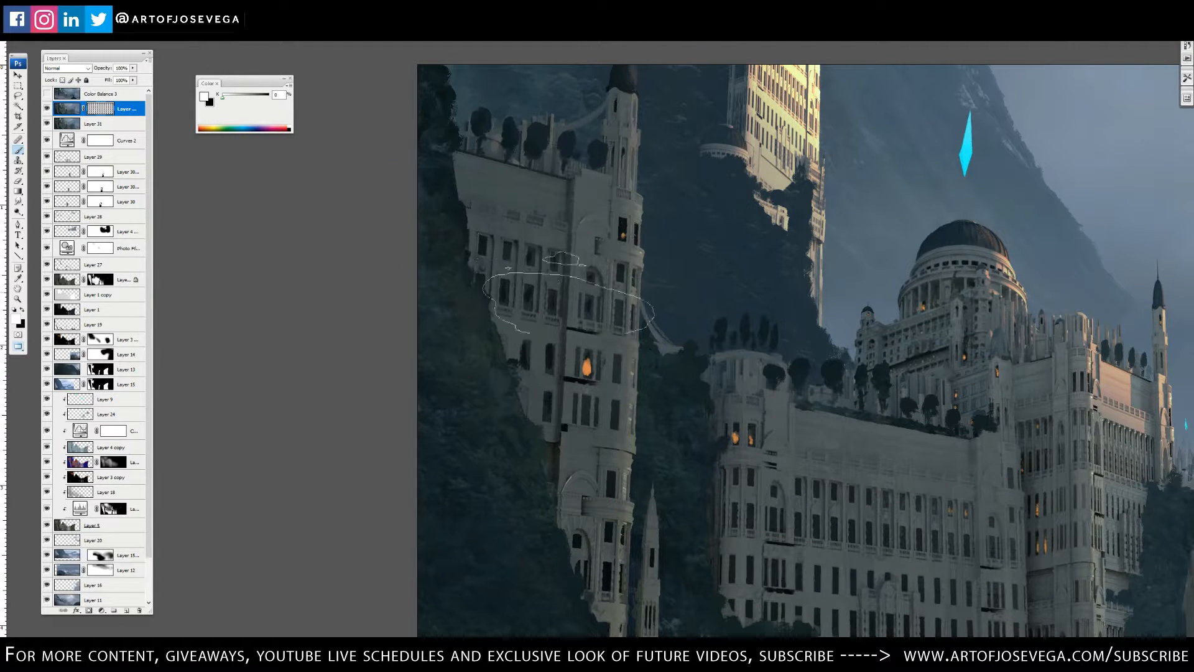
left_click_drag(572, 485, 659, 541)
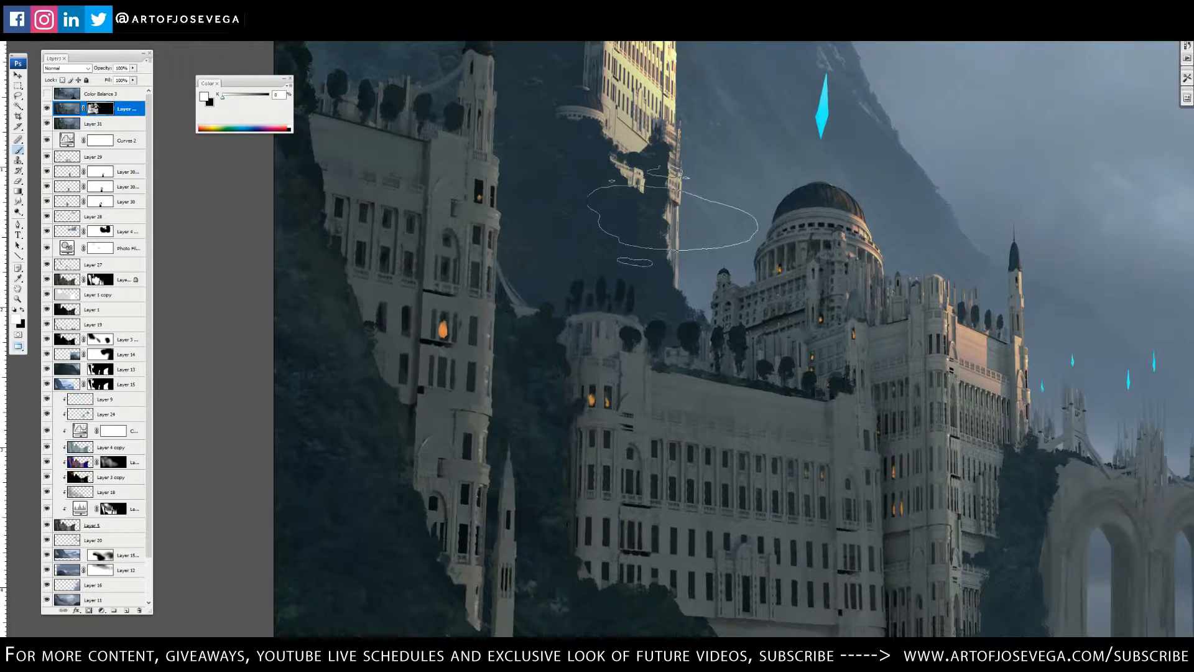
- Brush white on the mask over the dark cliff between the towers and the foreground building's rooftop trees
mouse_move(651, 342)
left_mouse_down()
mouse_move(565, 375)
mouse_move(592, 373)
left_mouse_up()
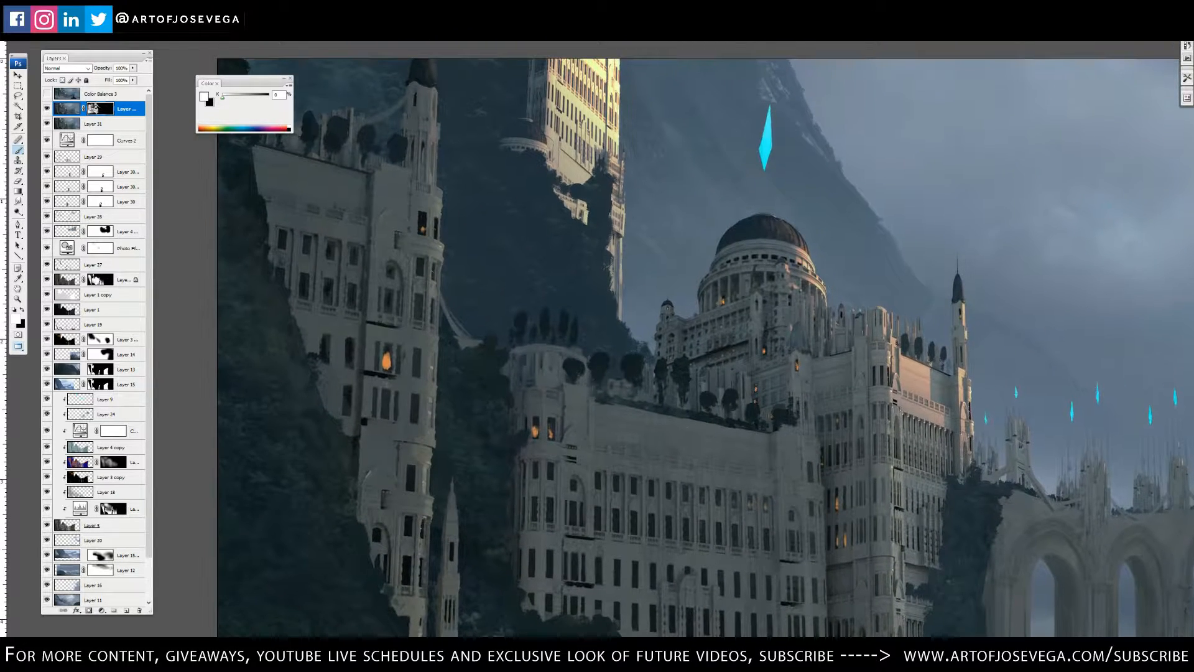
left_click_drag(634, 559, 681, 474)
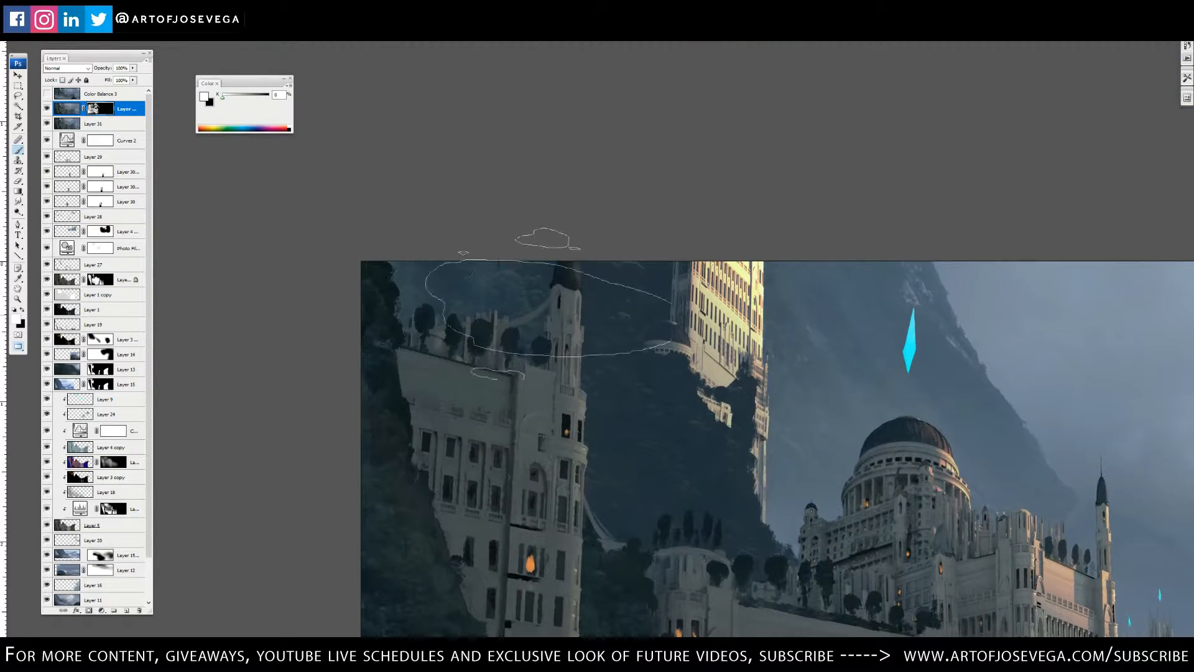
mouse_move(629, 331)
left_mouse_down()
mouse_move(672, 420)
mouse_move(666, 403)
left_mouse_up()
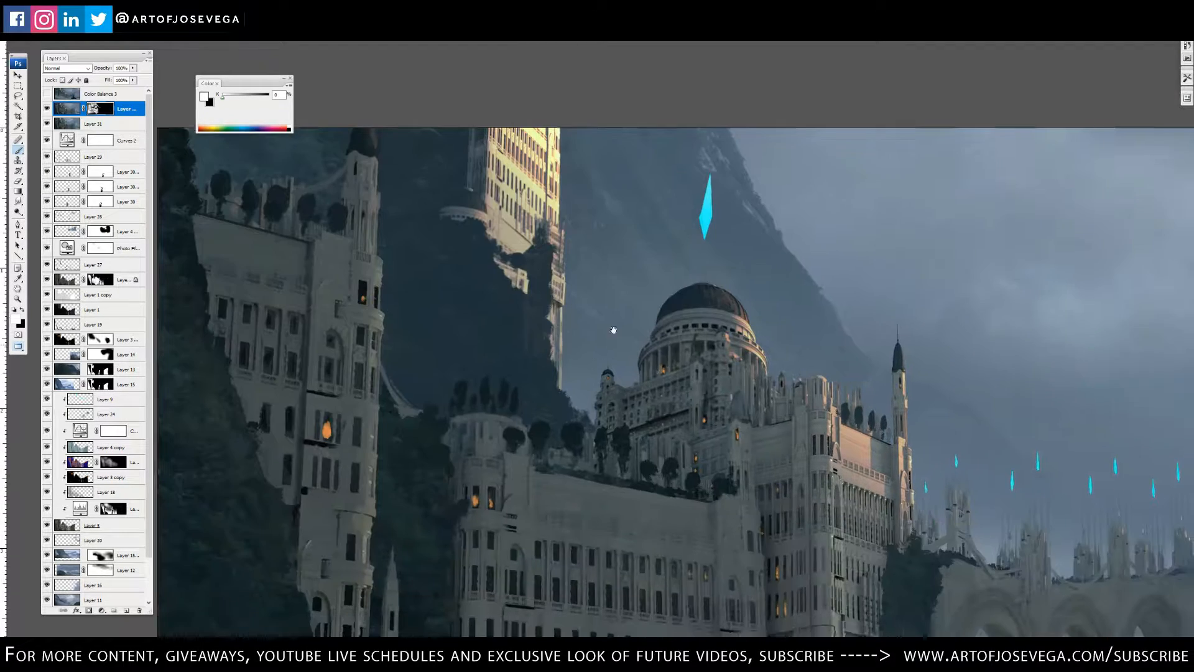
- Examine the revealed brushwork across the castle, the arched bridge and the whole composition
mouse_move(703, 322)
left_mouse_down()
mouse_move(824, 474)
mouse_move(830, 558)
left_mouse_up()
key("space")
left_click_drag(696, 385, 431, 136)
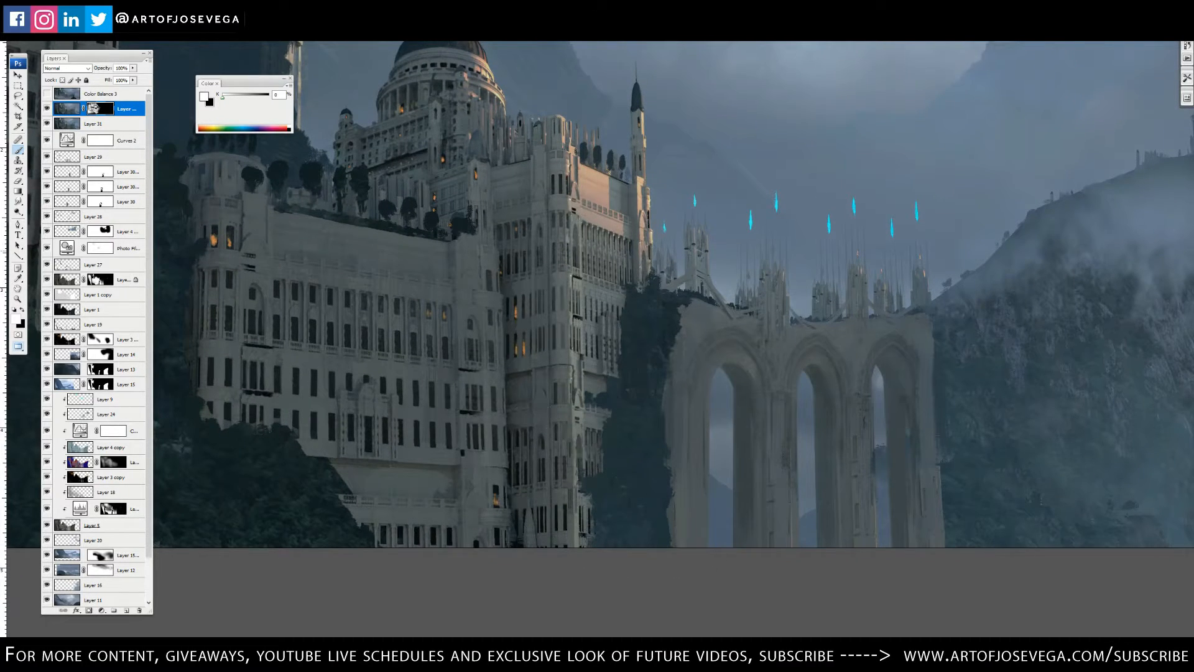
key("space")
left_click_drag(441, 384, 638, 441)
key("ctrl+minus")
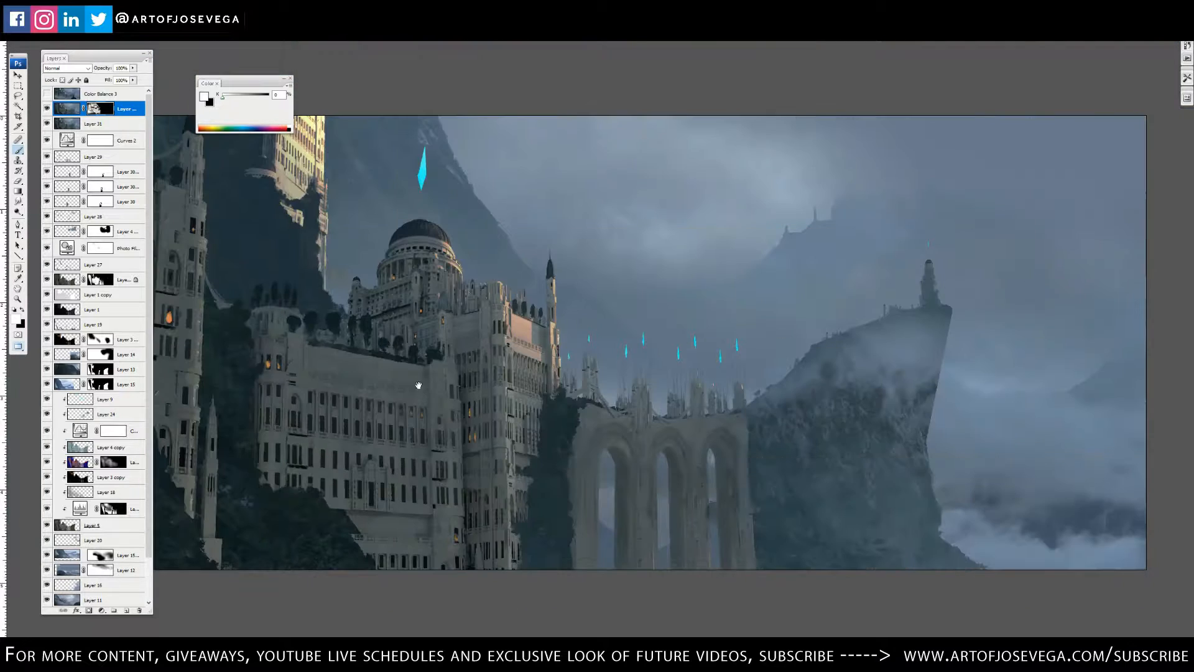
left_click_drag(346, 419, 576, 381)
left_click_drag(506, 443, 557, 460)
key("ctrl+plus")
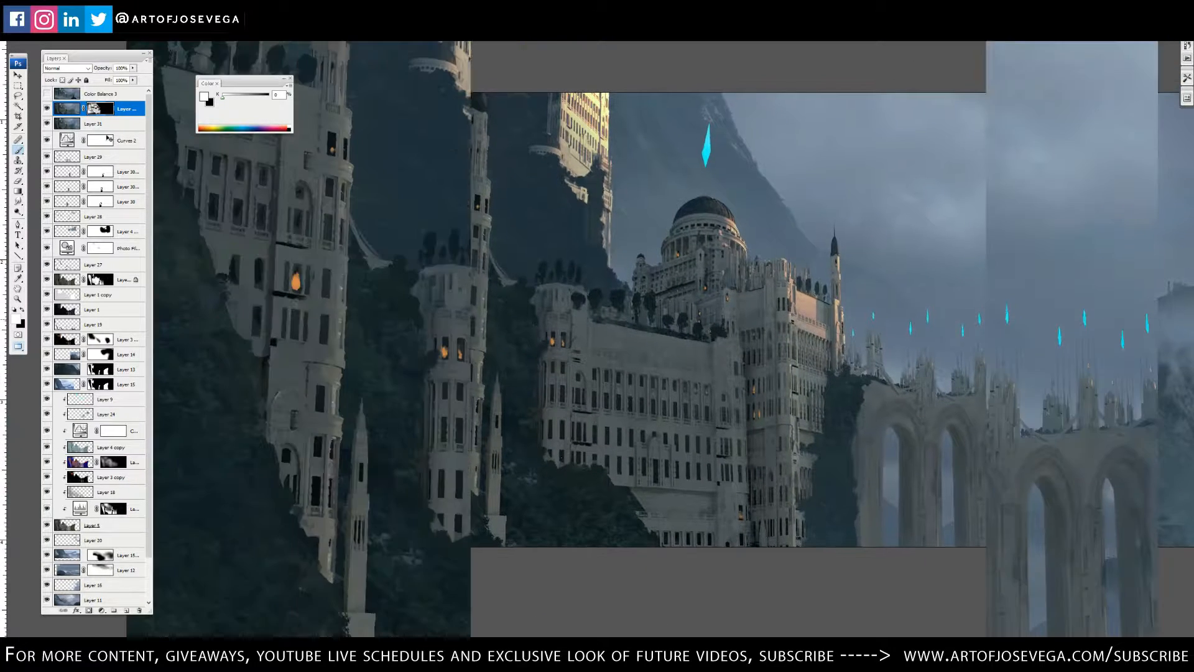
- Compare the masked oil-paint layer with the original painting by hiding and showing it
left_click(47, 109)
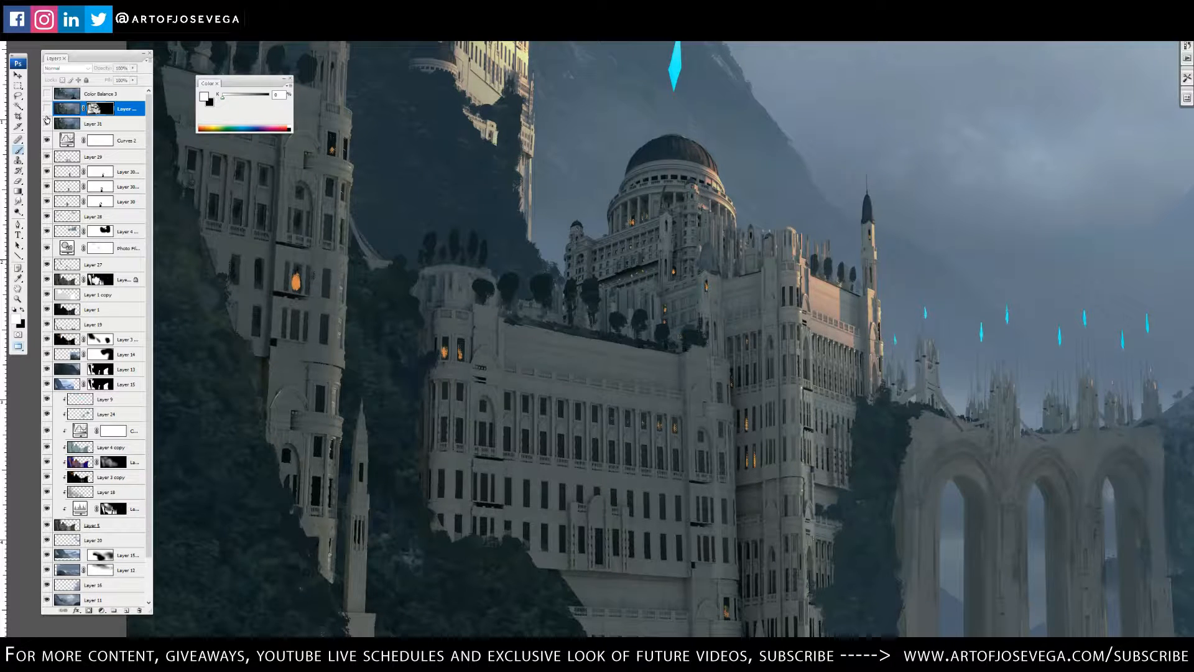
left_click(47, 115)
left_click(47, 112)
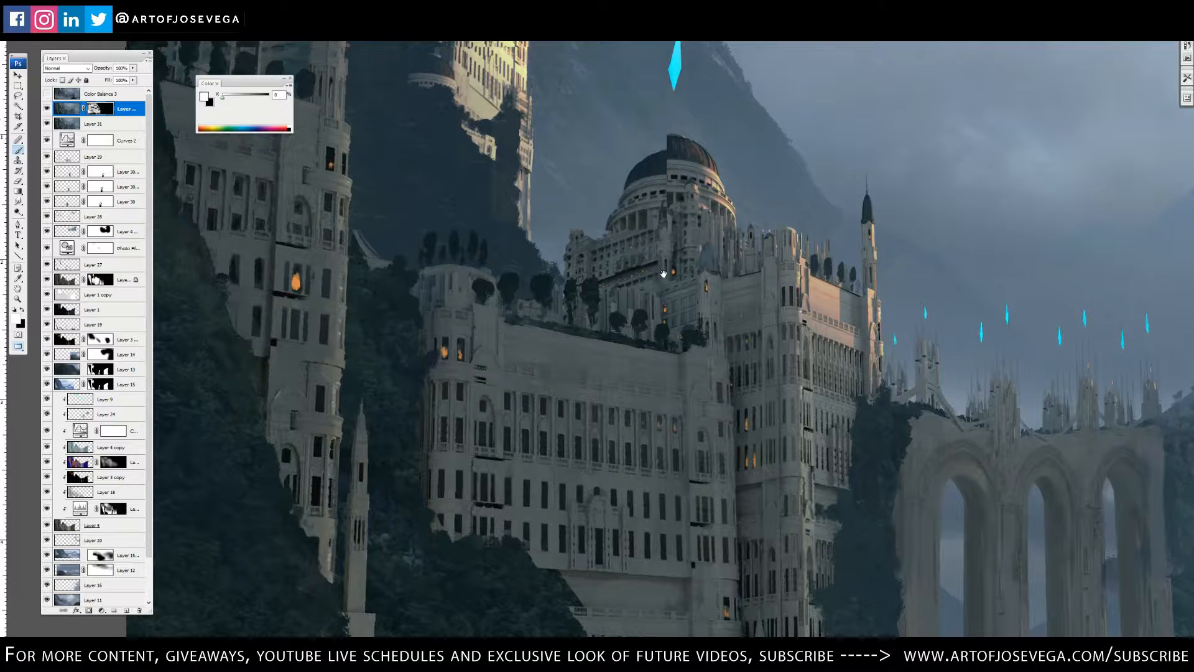
- Switch to black and paint original detail back on the mask around the domed building and main facade
left_click_drag(662, 275, 648, 377)
key("x")
left_click(801, 292)
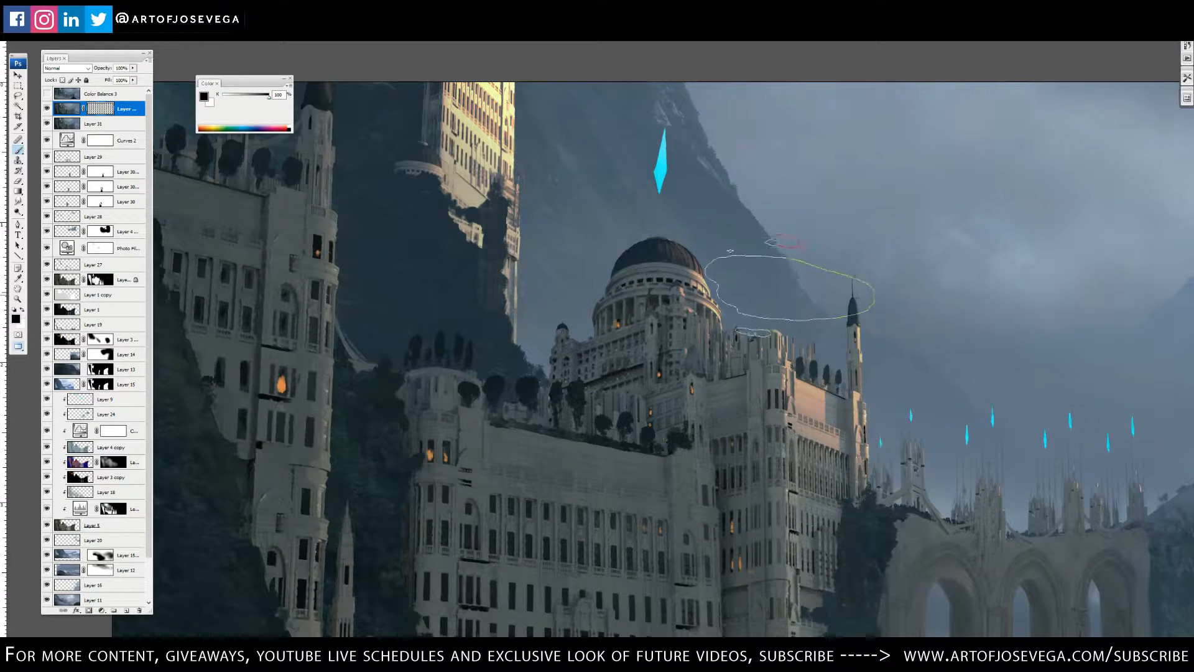
left_click(787, 289)
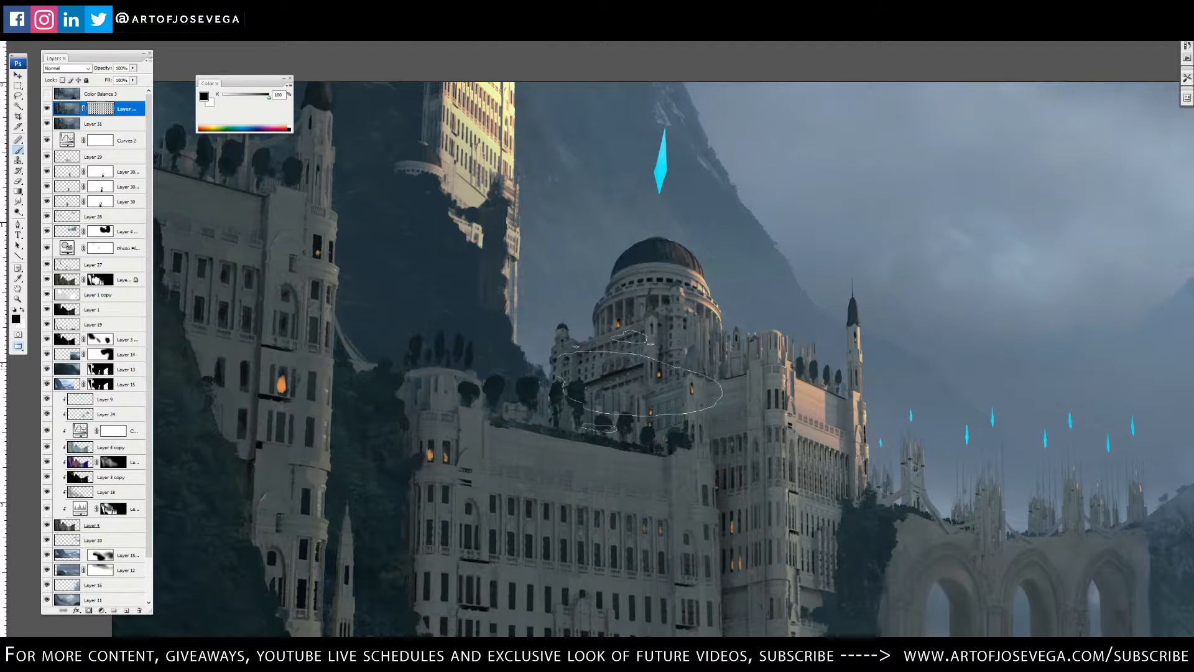
scroll(545, 294, "down", 3)
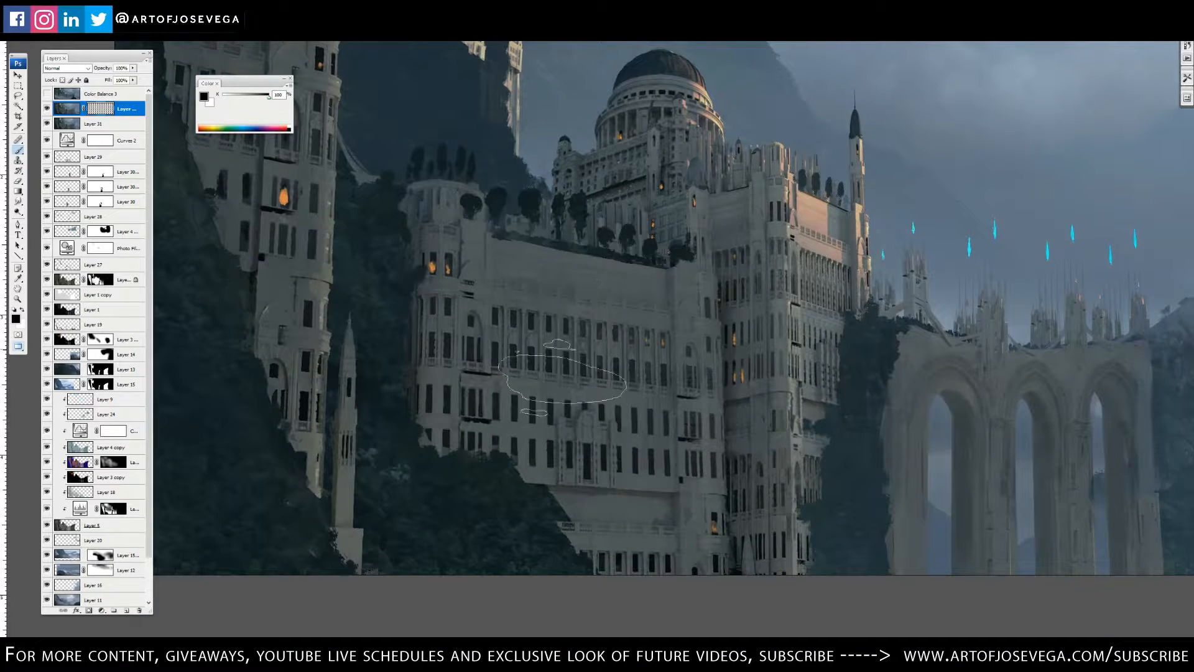
key("bracketright")
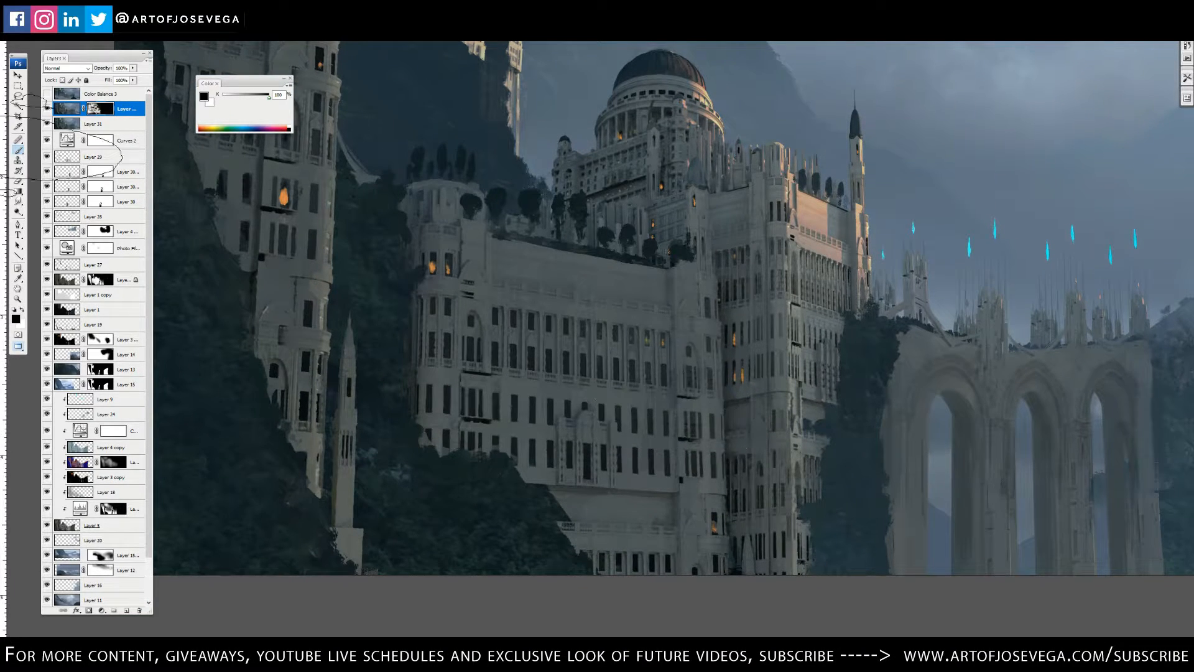
- Toggle the oil-paint layer's visibility to check the corrected mask against the original
left_click(48, 110)
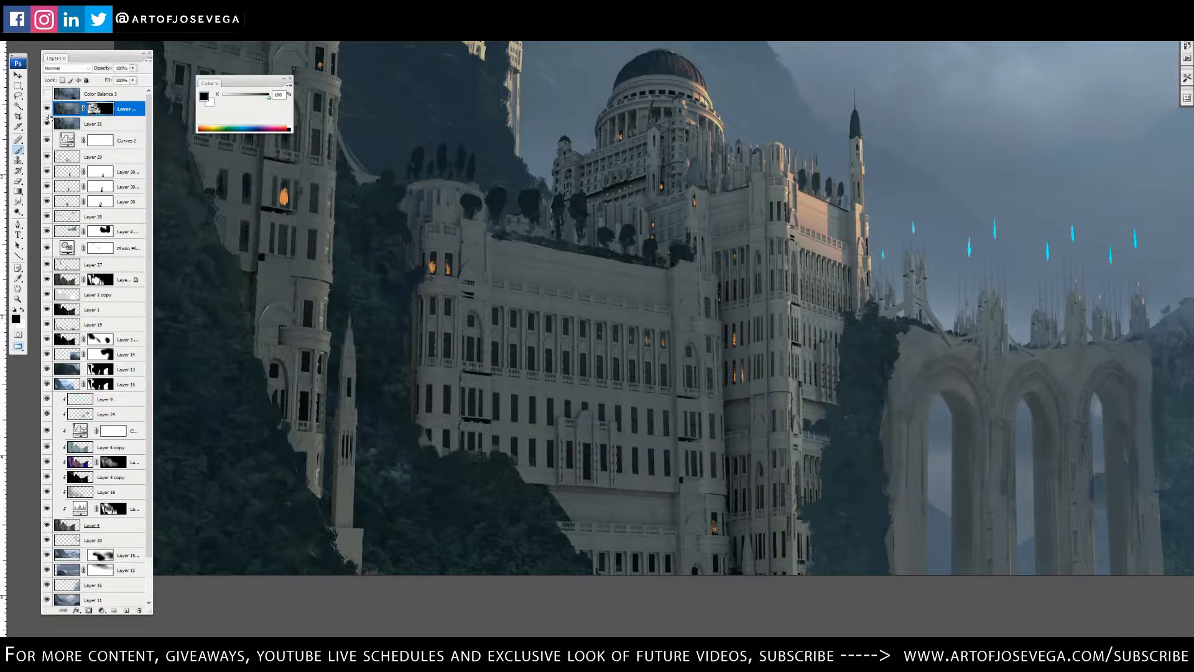
left_click(47, 114)
left_click(49, 119)
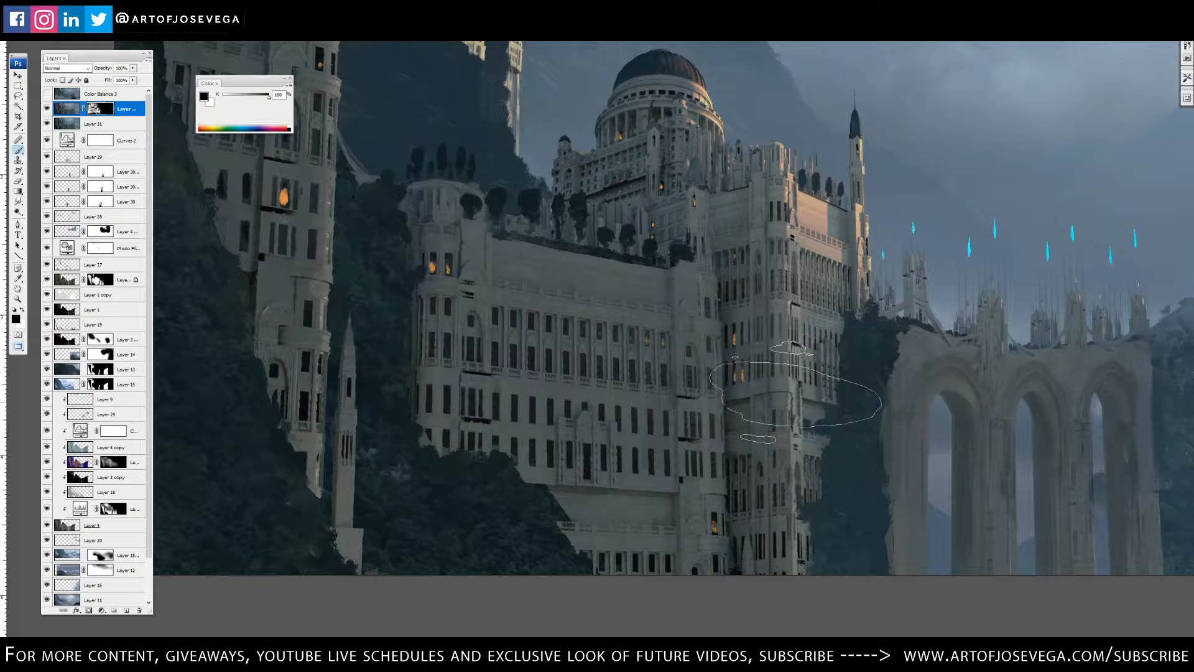
- Paint black on the mask over the tower block beside the arched bridge to restore its original detail
left_click_drag(737, 420, 853, 430)
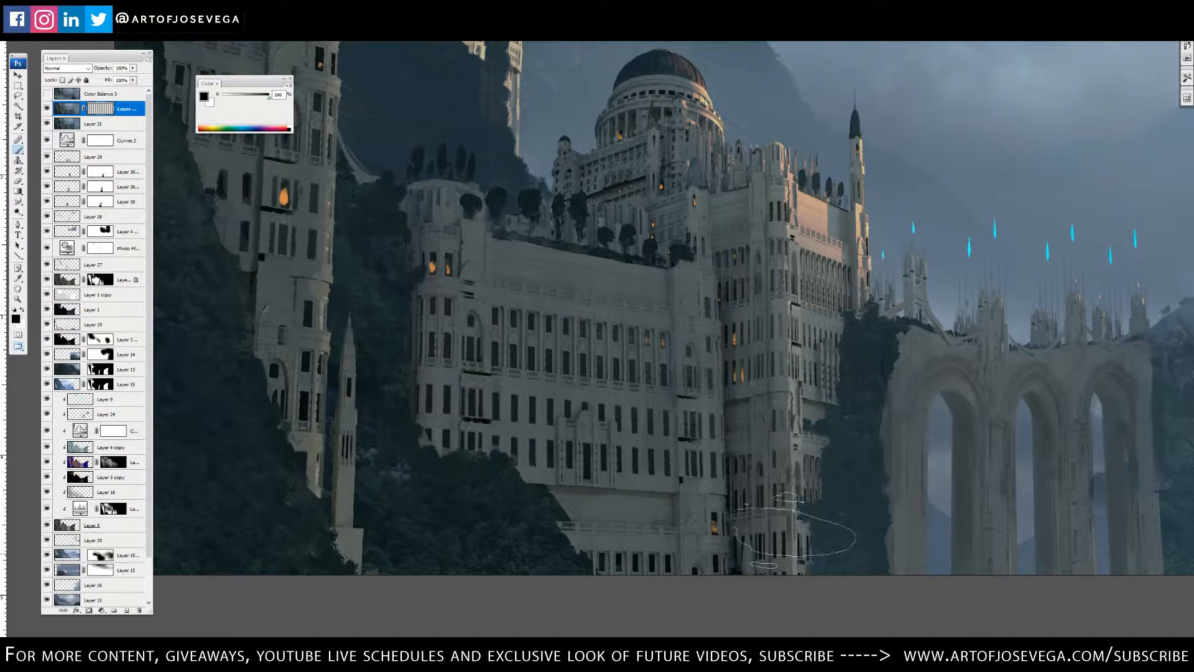
left_click_drag(354, 273, 450, 449)
key("ctrl+minus")
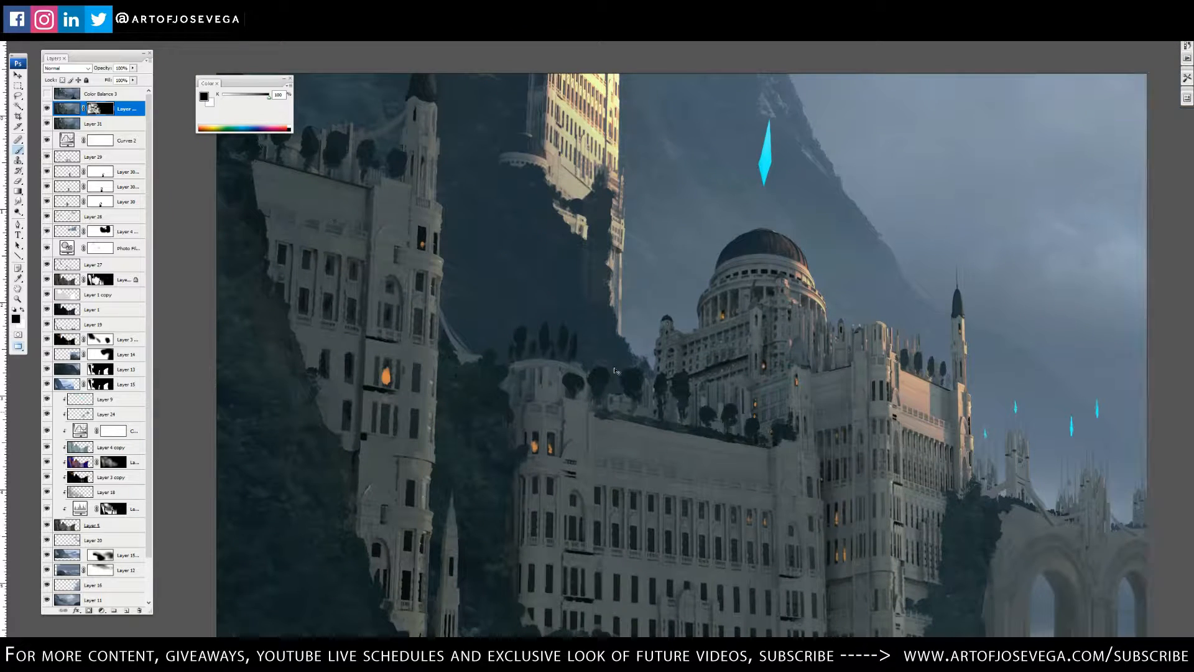
left_click_drag(531, 389, 591, 405)
left_click_drag(445, 260, 394, 245)
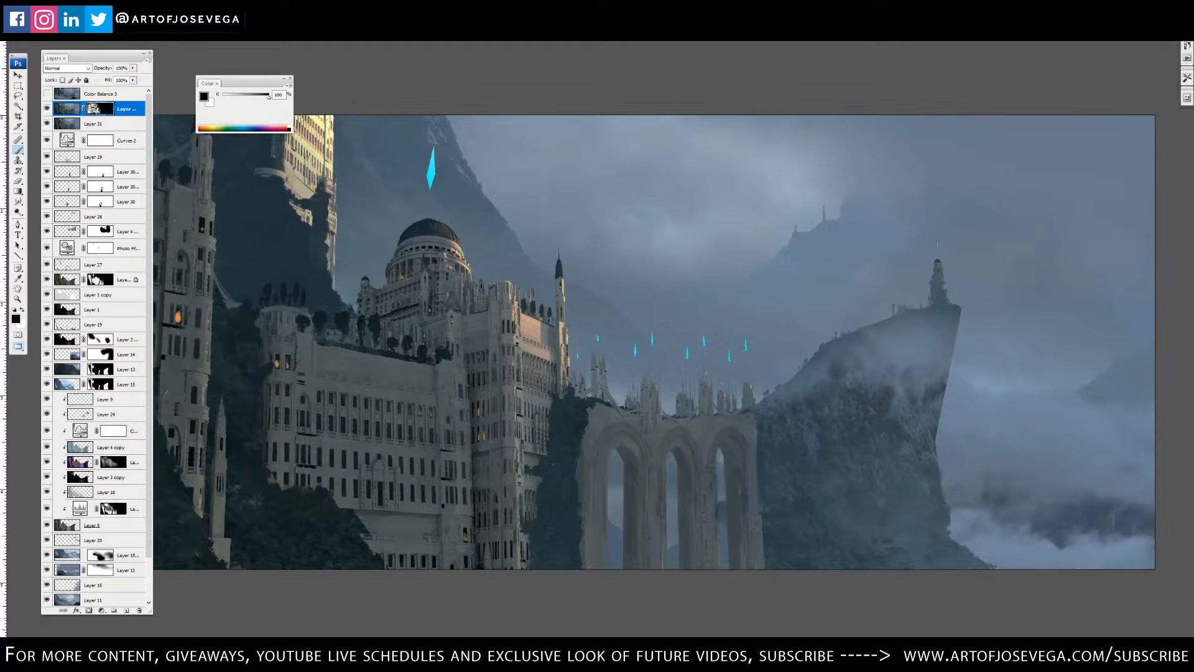
- Duplicate the merged Layer 31 beneath the masked oil-paint layer
left_click(85, 124)
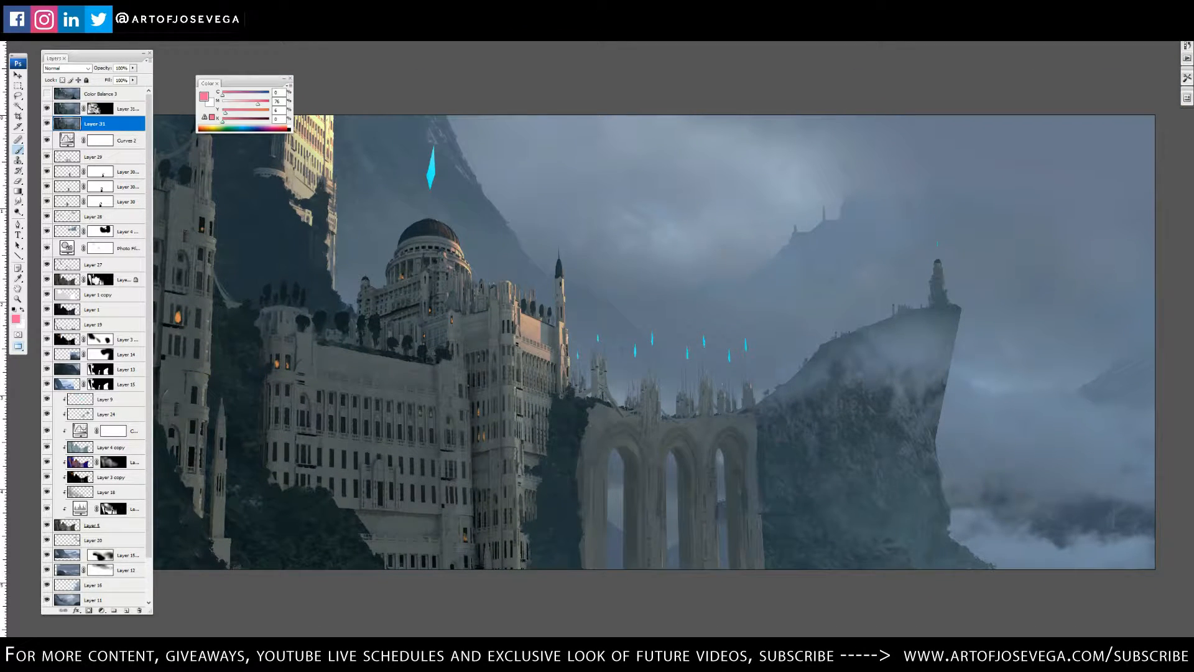
key("ctrl+j")
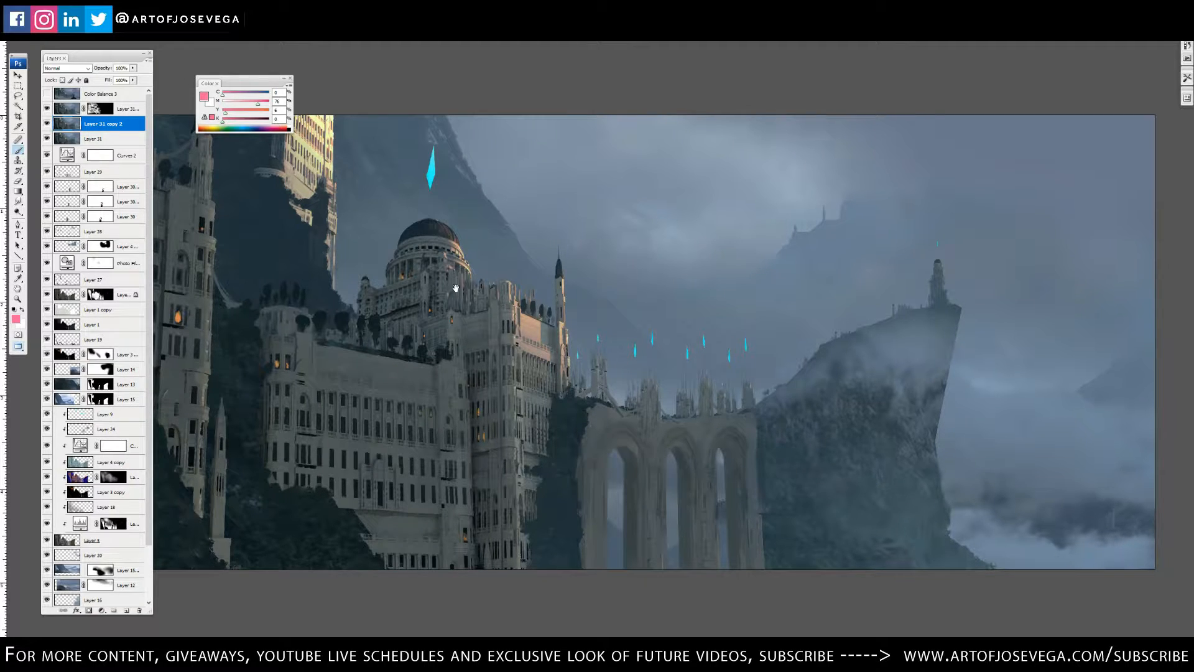
left_click_drag(454, 286, 454, 291)
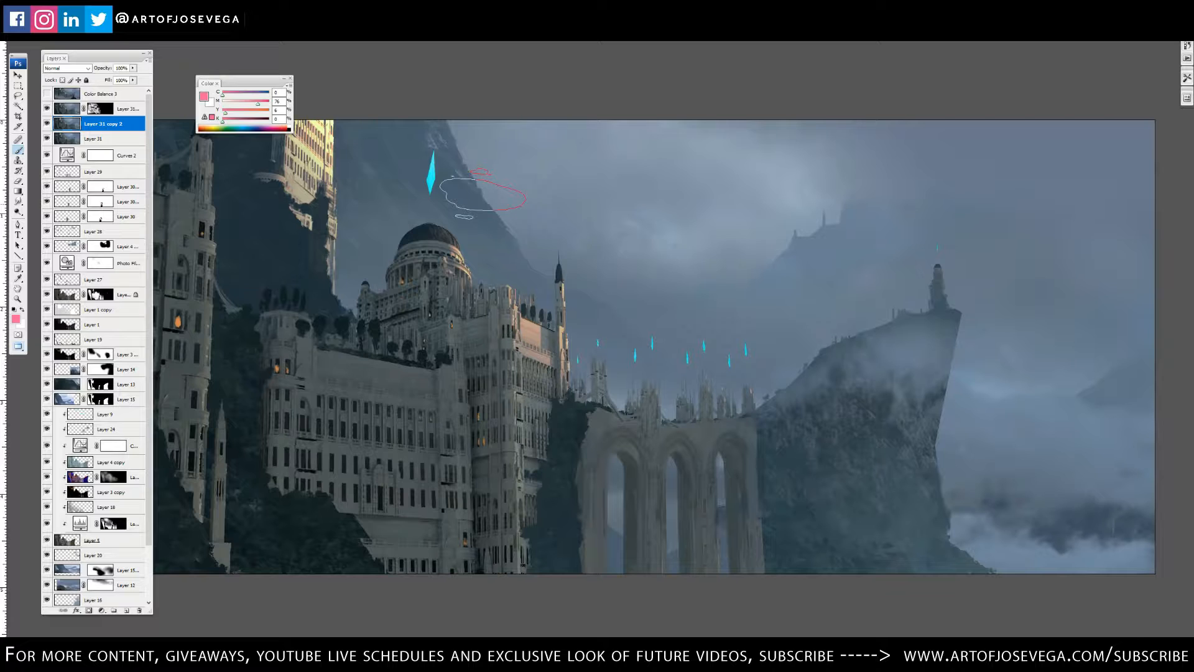
left_click_drag(494, 389, 464, 376)
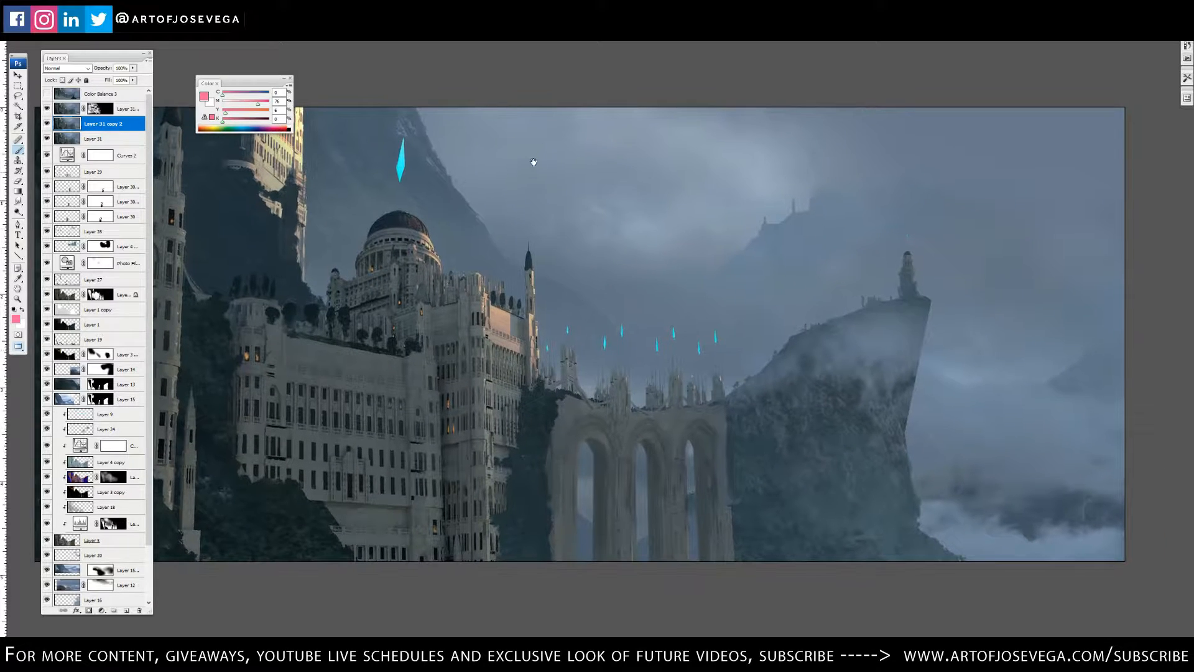
left_click_drag(518, 297, 514, 304)
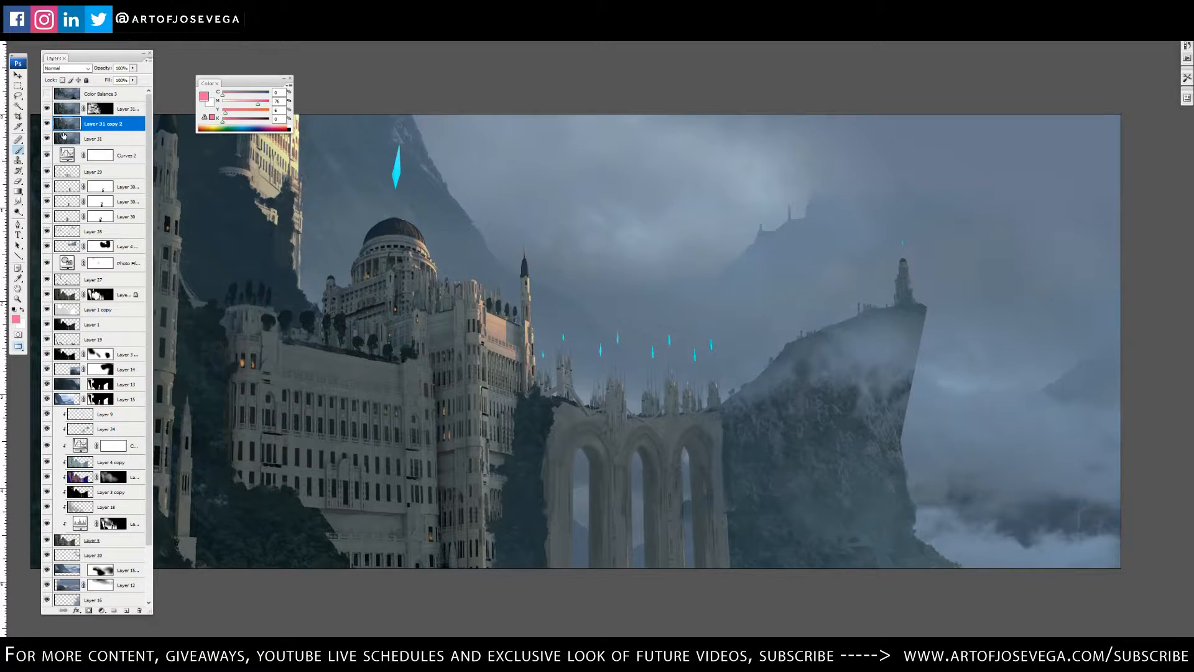
- Open the AKVIS OilPaint filter on the new copy and place the preview area over the cliff beside the arches
key("v")
left_click(103, 5)
mouse_move(152, 209)
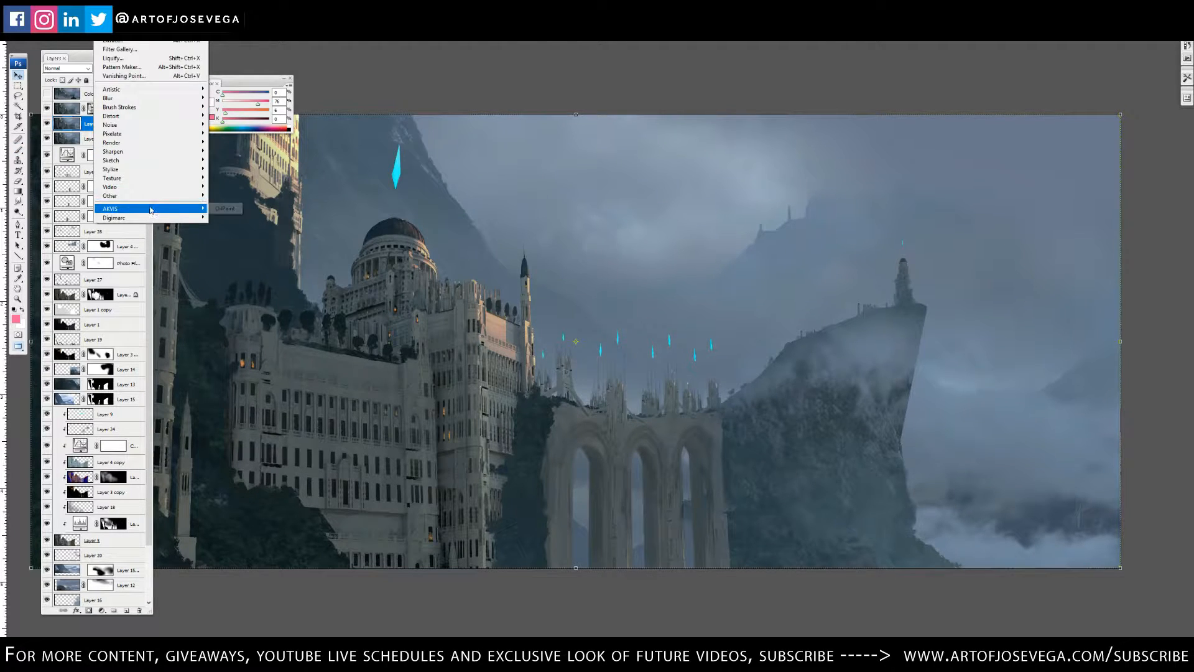
left_click(222, 208)
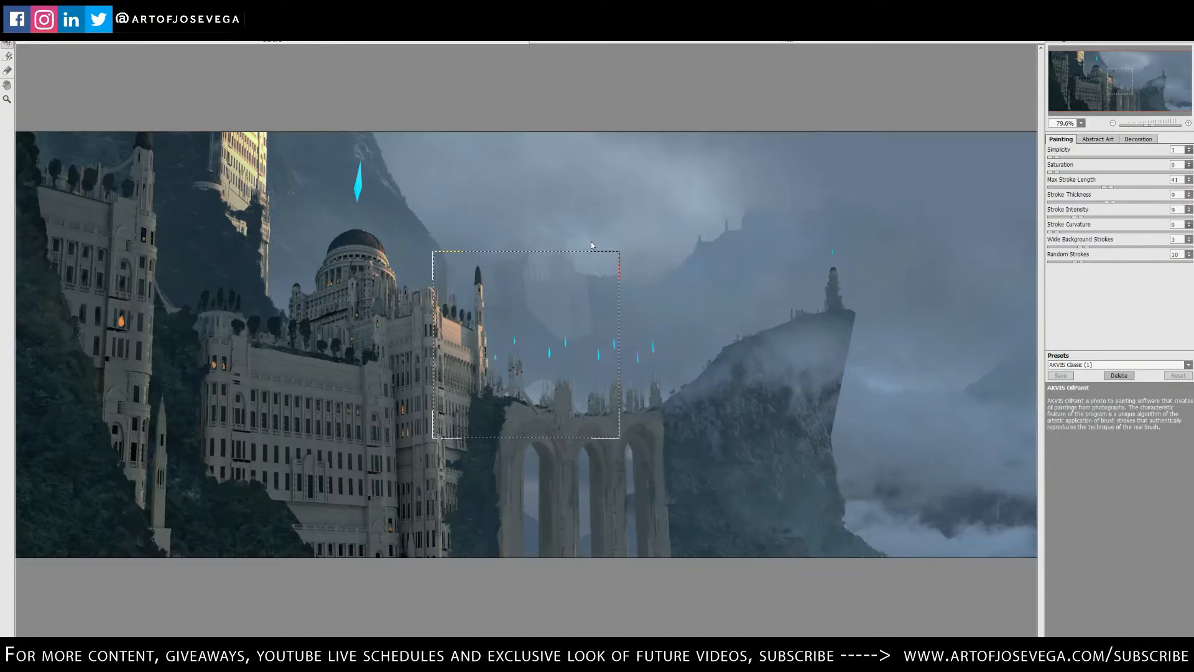
left_click_drag(511, 377, 687, 446)
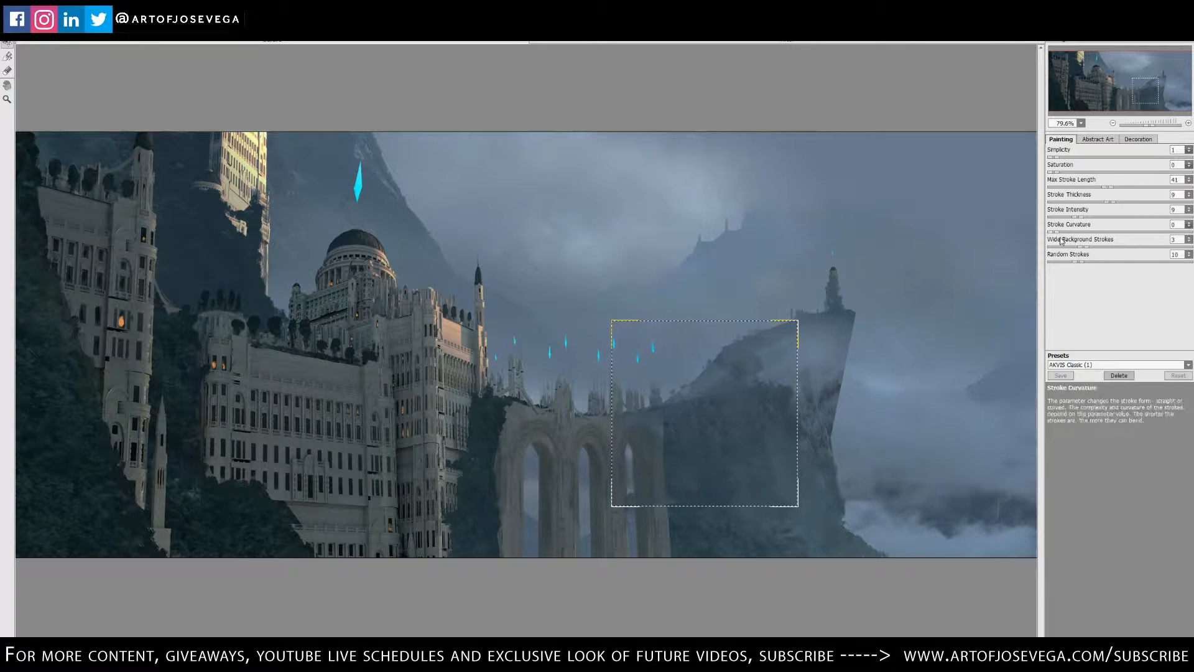
- Preview the domed castle at 150% and lower all painting parameters to minimum: Saturation, Stroke Intensity and Curvature 0, the others 1
left_click_drag(662, 439, 662, 415)
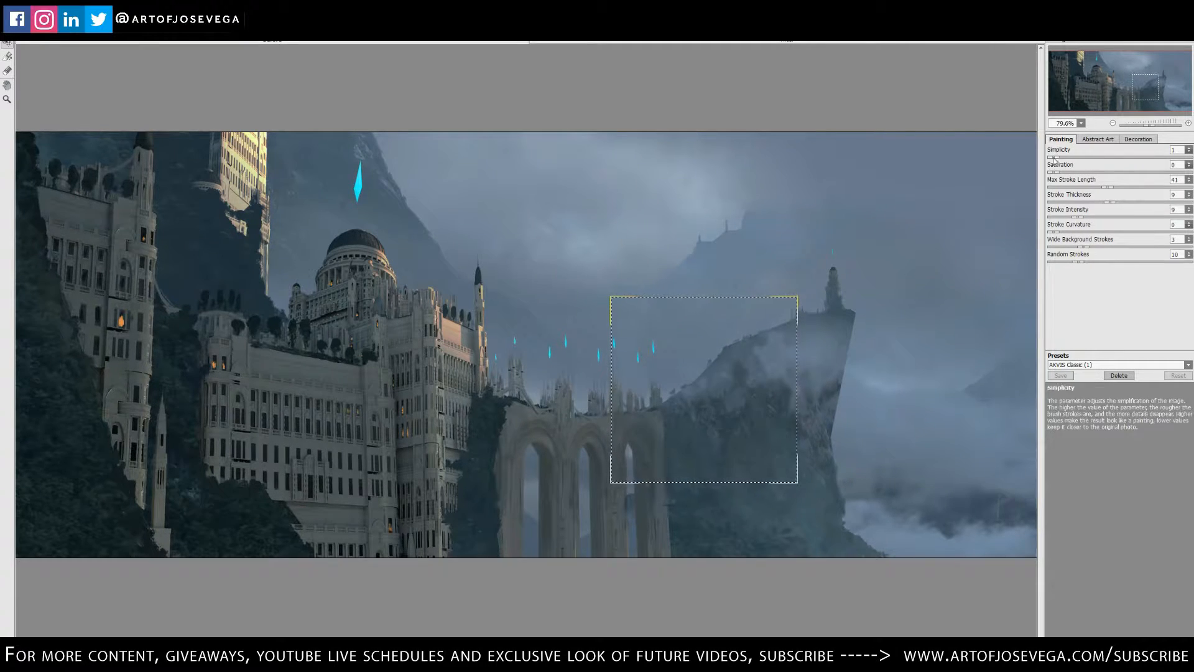
left_click_drag(732, 421, 466, 379)
key("ctrl+plus")
key("ctrl+plus")
key("ctrl+plus")
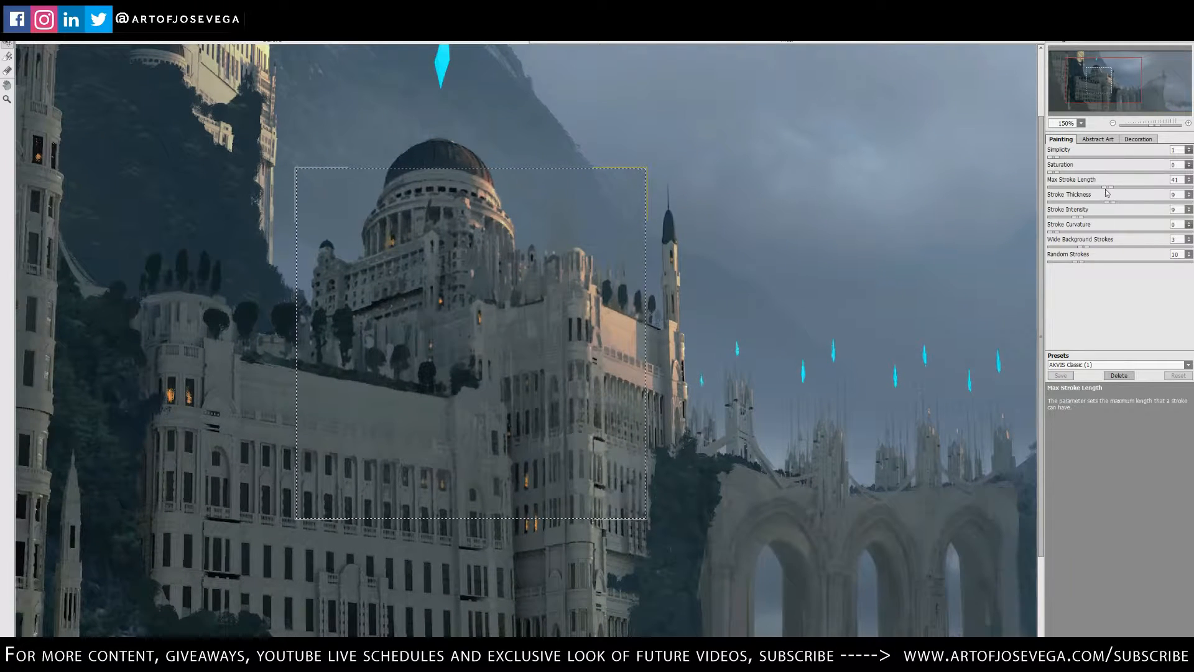
mouse_move(1068, 187)
left_mouse_down()
mouse_move(1049, 187)
mouse_move(1048, 262)
left_mouse_up()
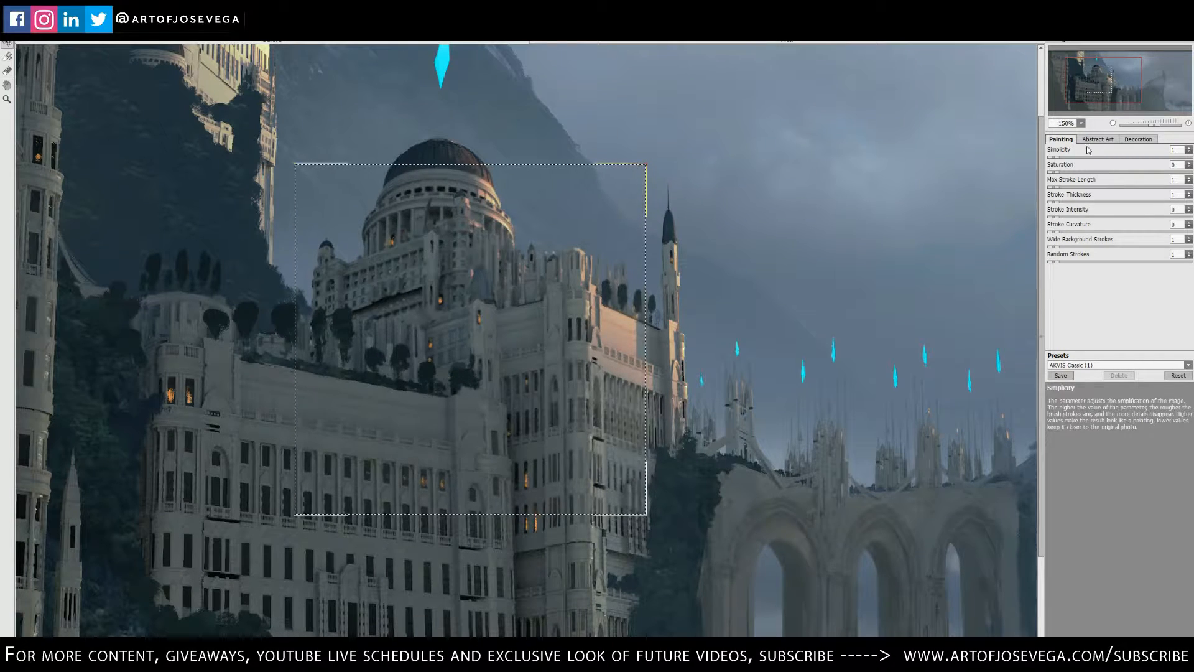
- Try a Simplicity of 6 and preview it over the castle, the bridge spires and the distant mountain sky
left_click(1105, 159)
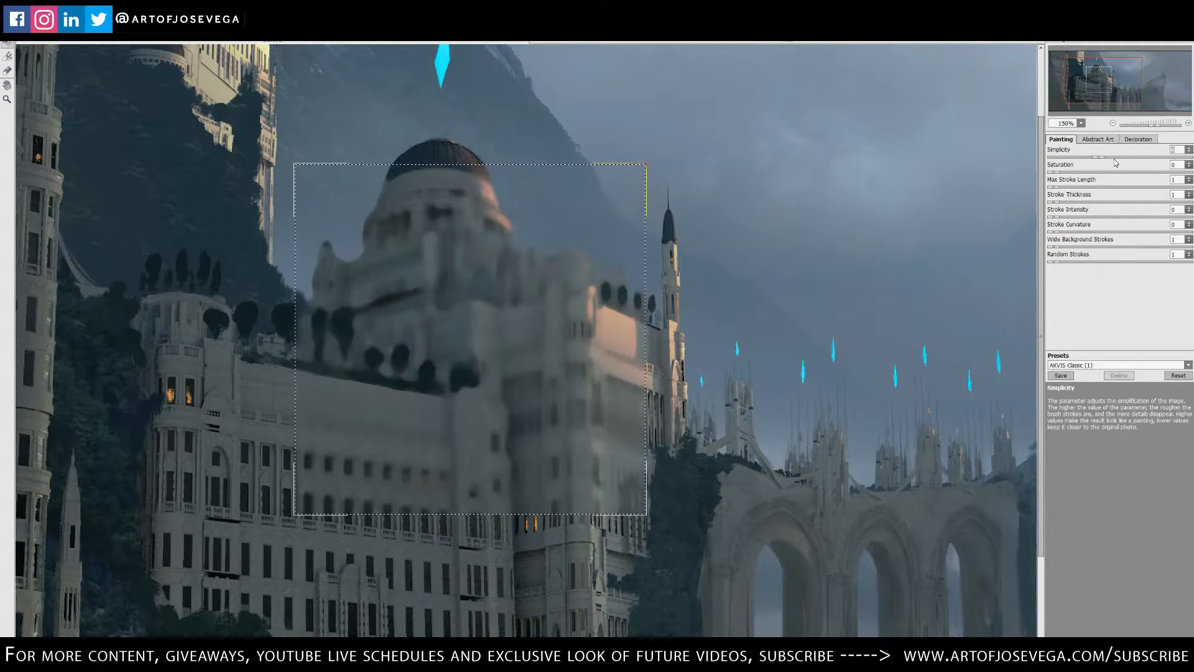
left_click_drag(1121, 160, 1137, 165)
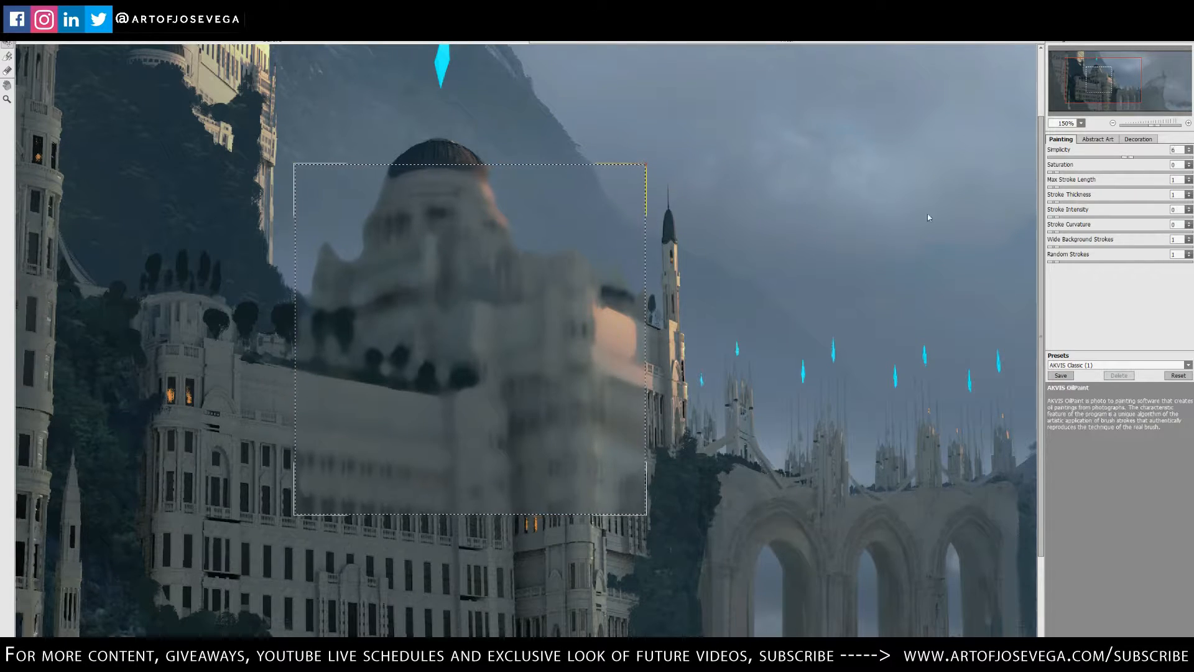
mouse_move(477, 391)
left_mouse_down()
mouse_move(555, 483)
mouse_move(549, 463)
mouse_move(731, 489)
left_mouse_up()
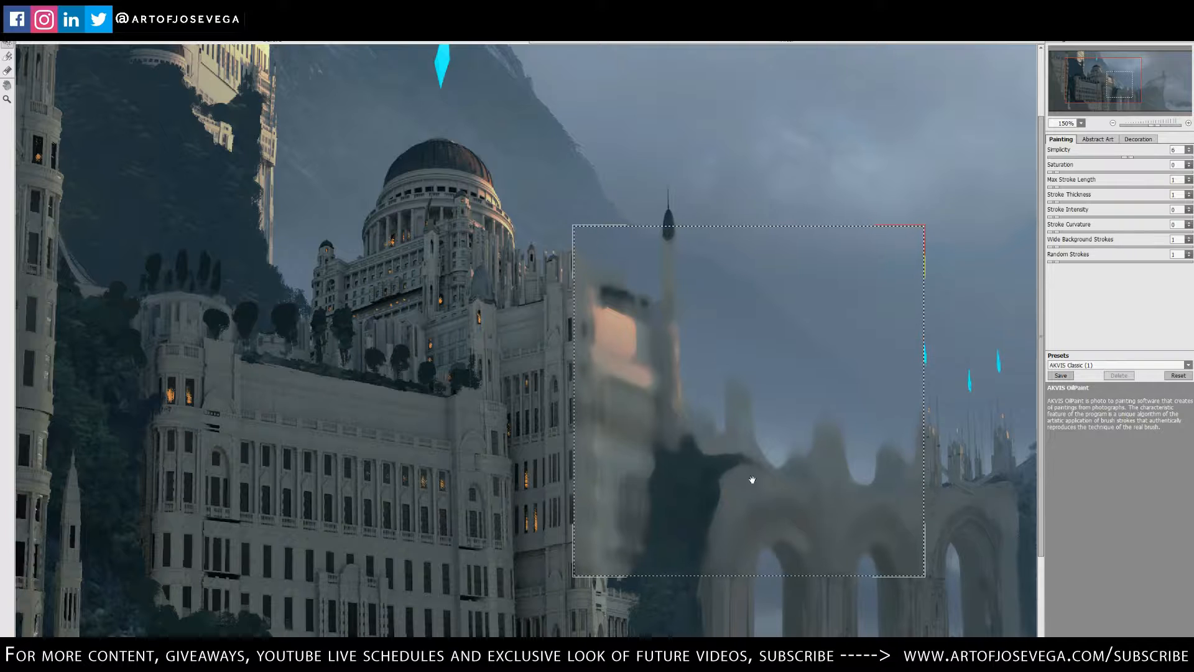
left_click_drag(814, 475, 570, 459)
left_click_drag(502, 489, 789, 297)
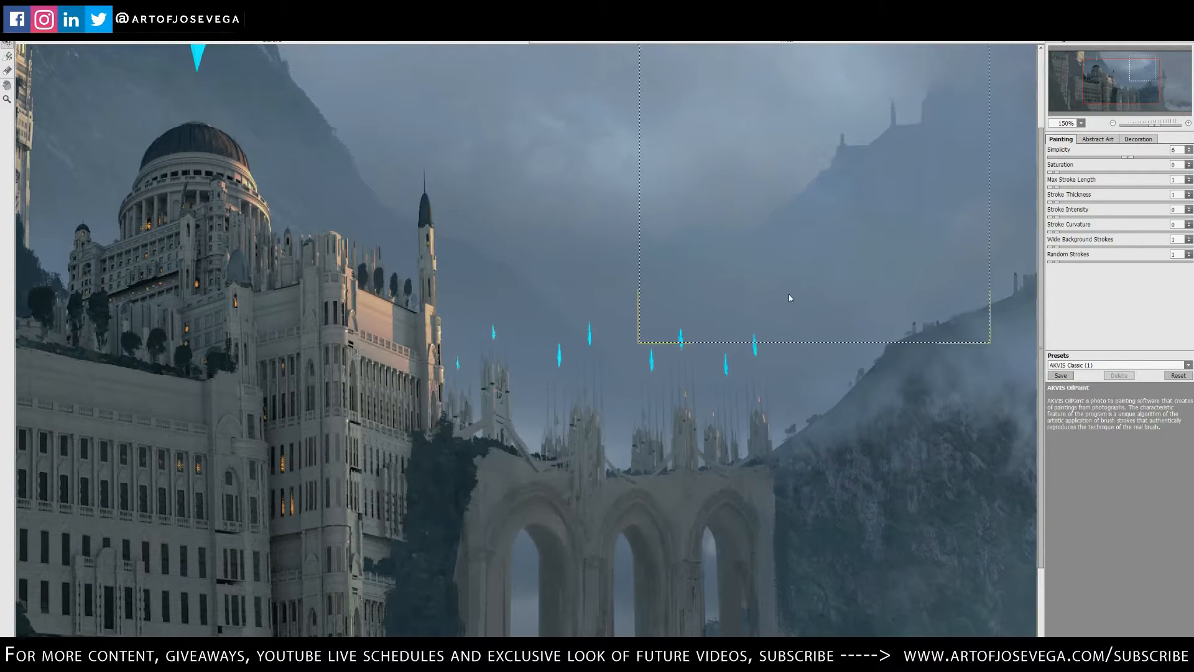
left_click_drag(815, 257, 671, 411)
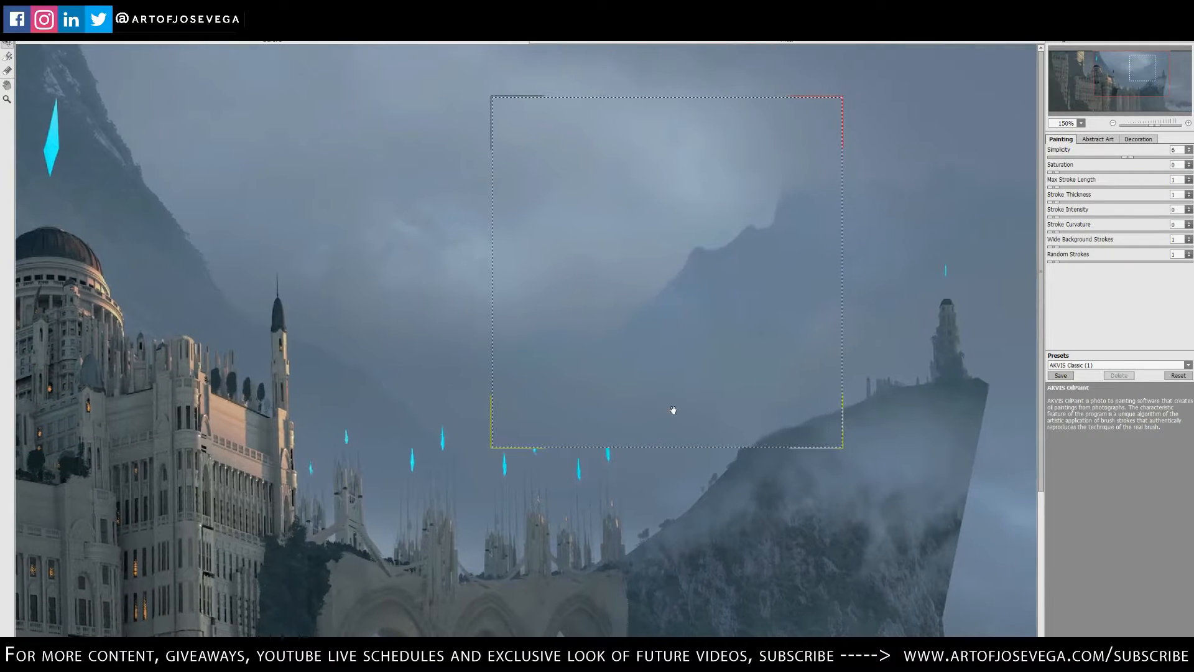
- Try a Simplicity of 3 and preview it over the sky, the castle dome and the clouds beside the cliff
left_click(1091, 158)
left_click_drag(691, 323, 480, 316)
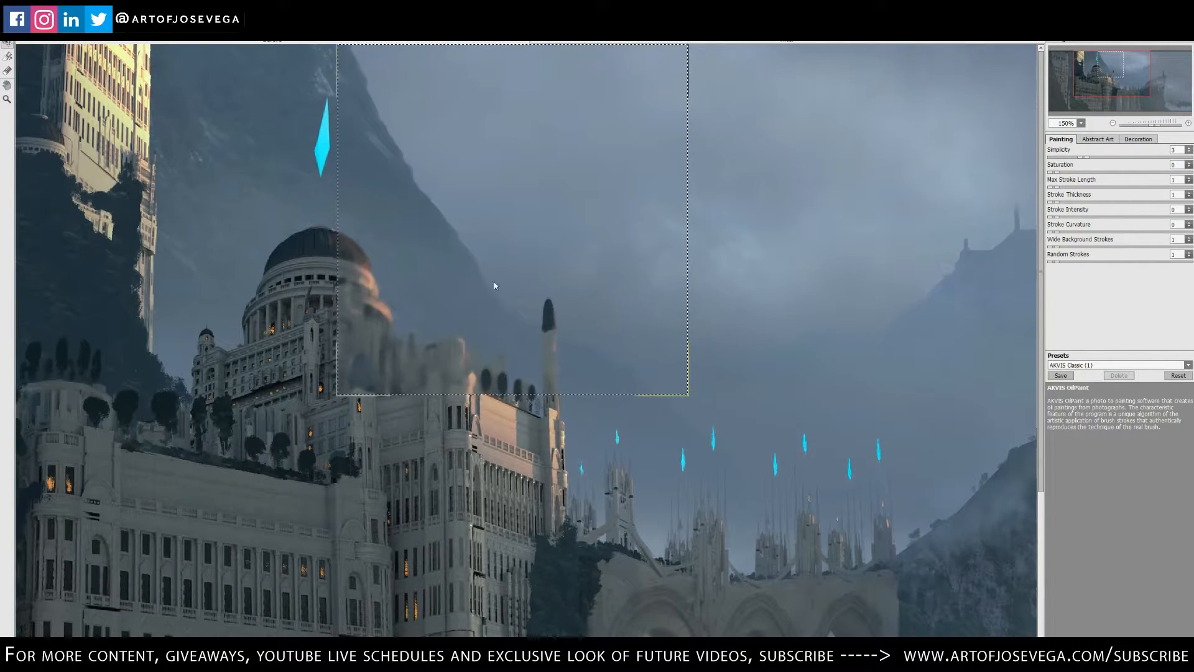
left_click_drag(611, 337, 337, 334)
left_click_drag(339, 332, 853, 453)
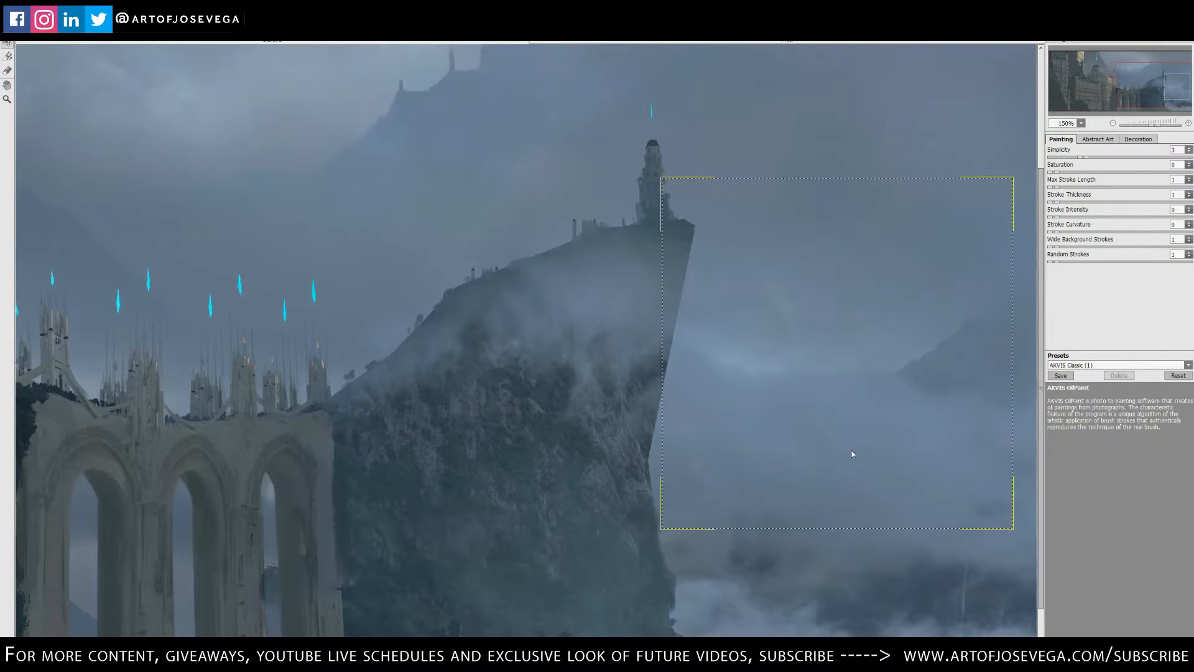
left_click_drag(842, 506, 817, 494)
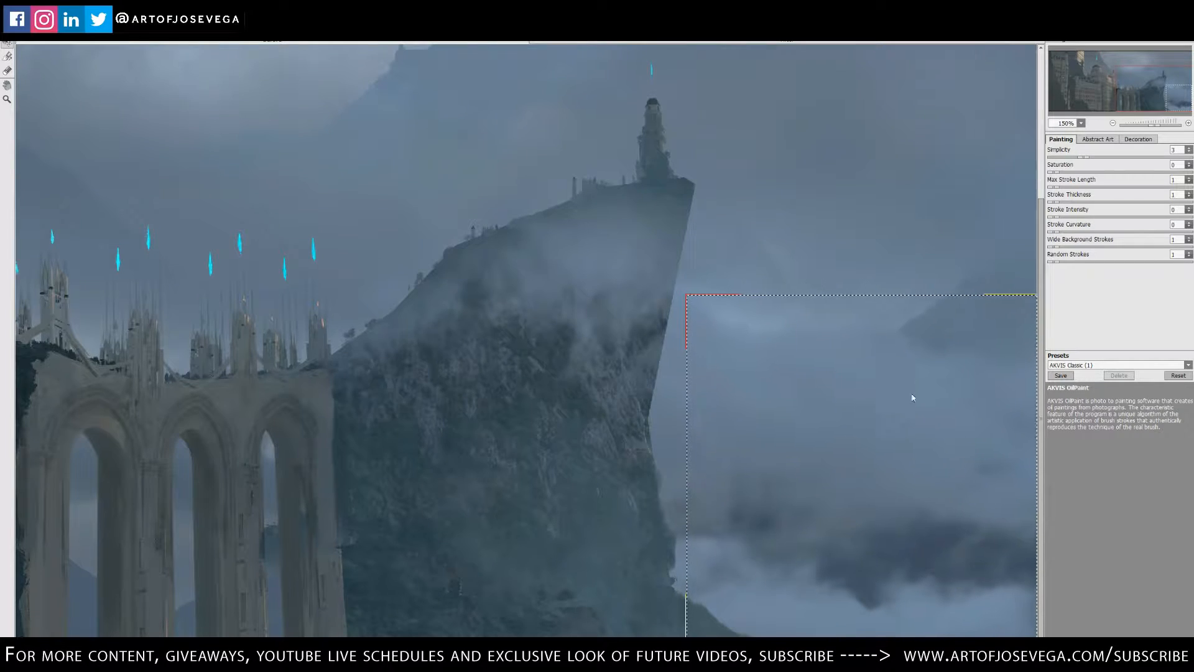
- Examine the simplified preview over the castle facade, the bridge-side tower block and the dome
left_click_drag(865, 505, 532, 328)
left_click_drag(459, 529, 399, 383)
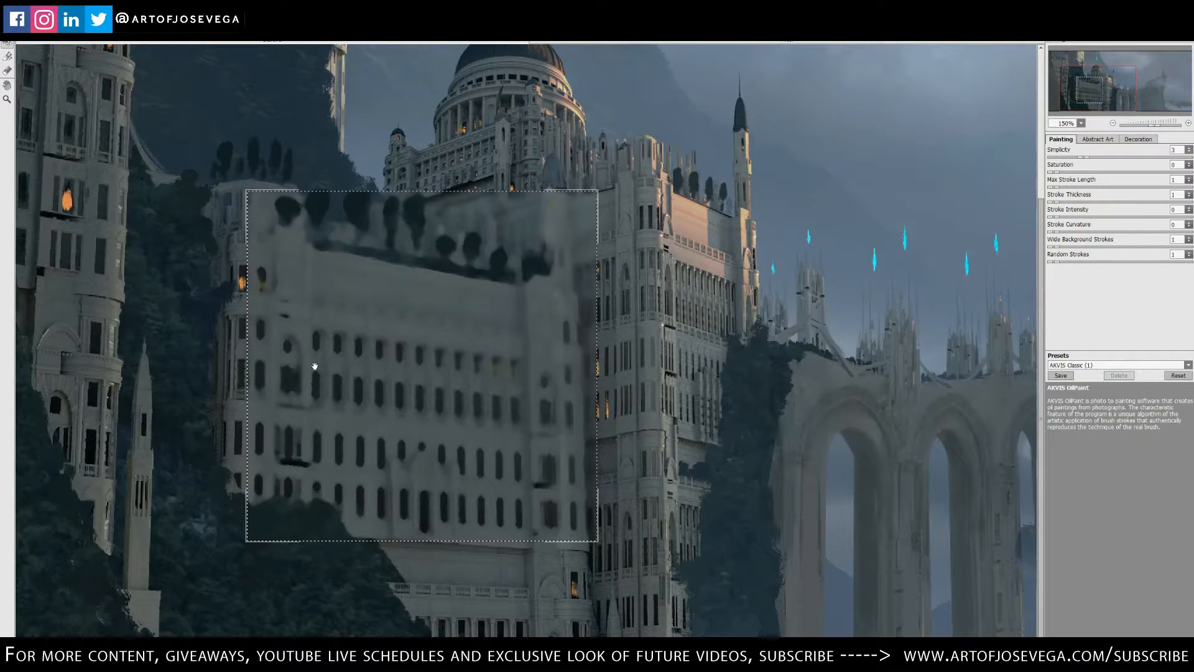
left_click_drag(315, 367, 608, 426)
left_click_drag(593, 479, 831, 501)
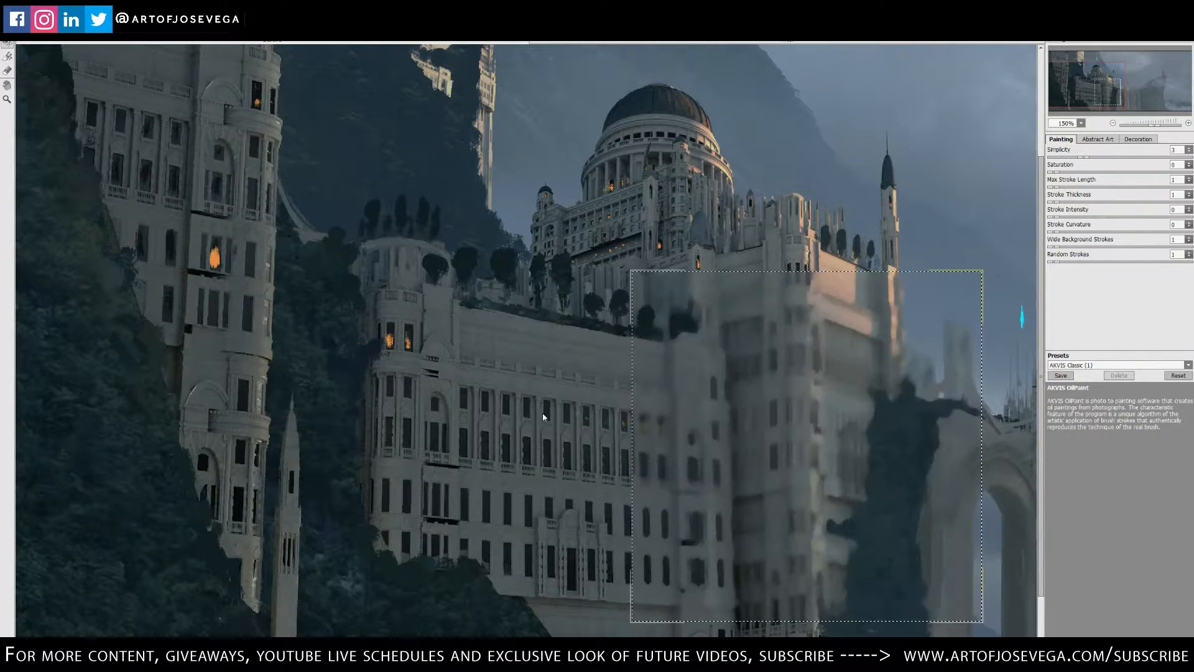
left_click_drag(702, 446, 571, 421)
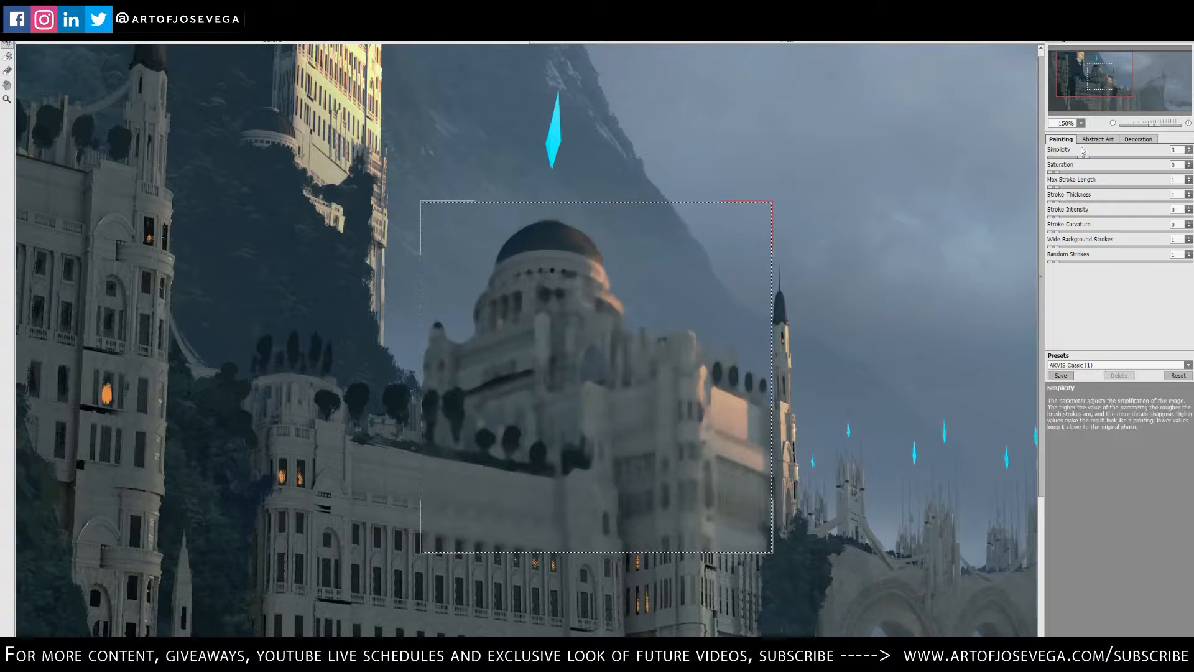
left_click_drag(558, 379, 635, 421)
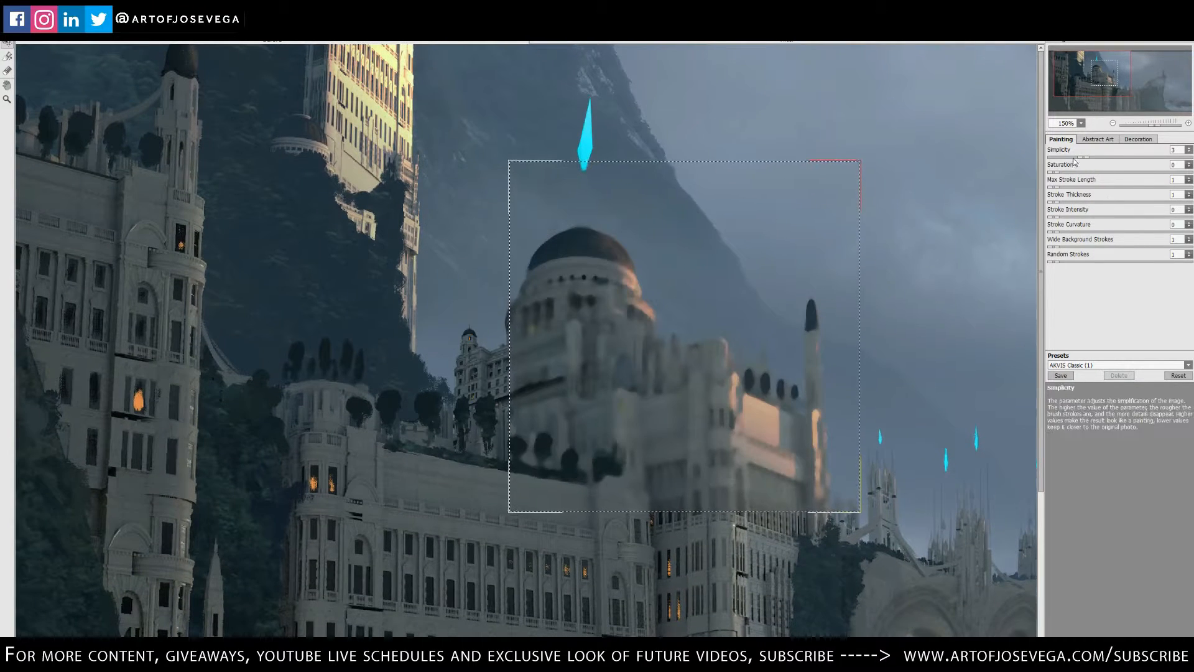
- Return Simplicity to 1, and try a stronger Saturation on the domed castle before resetting it to 0
left_click(1051, 158)
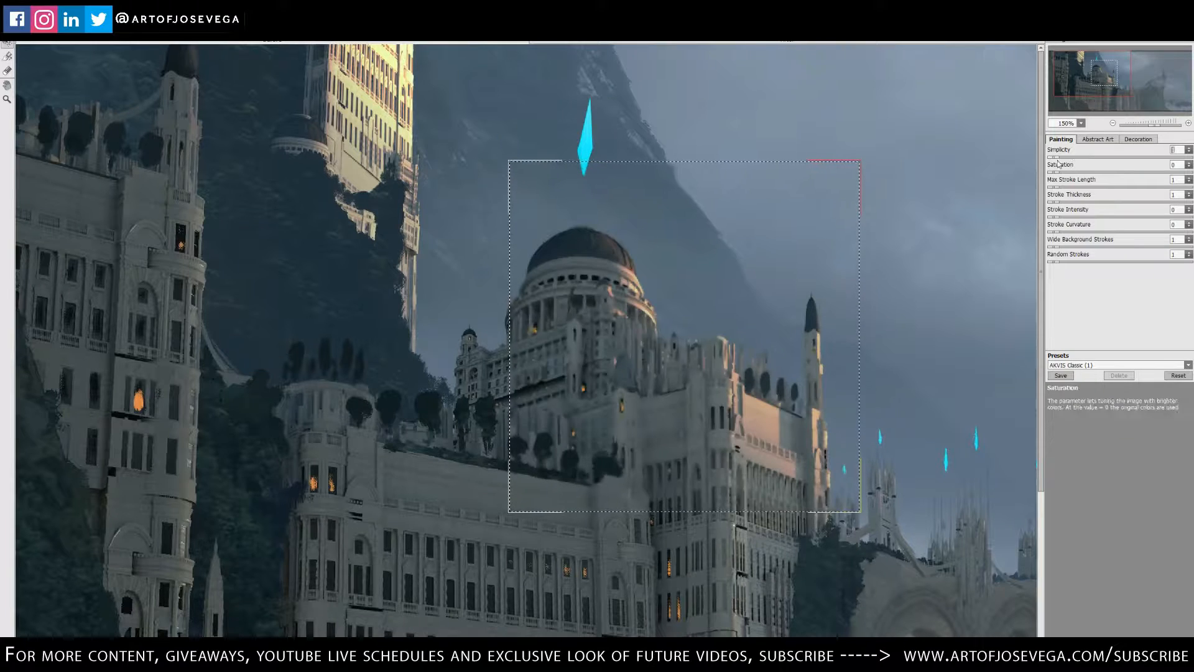
left_click_drag(670, 328, 544, 390)
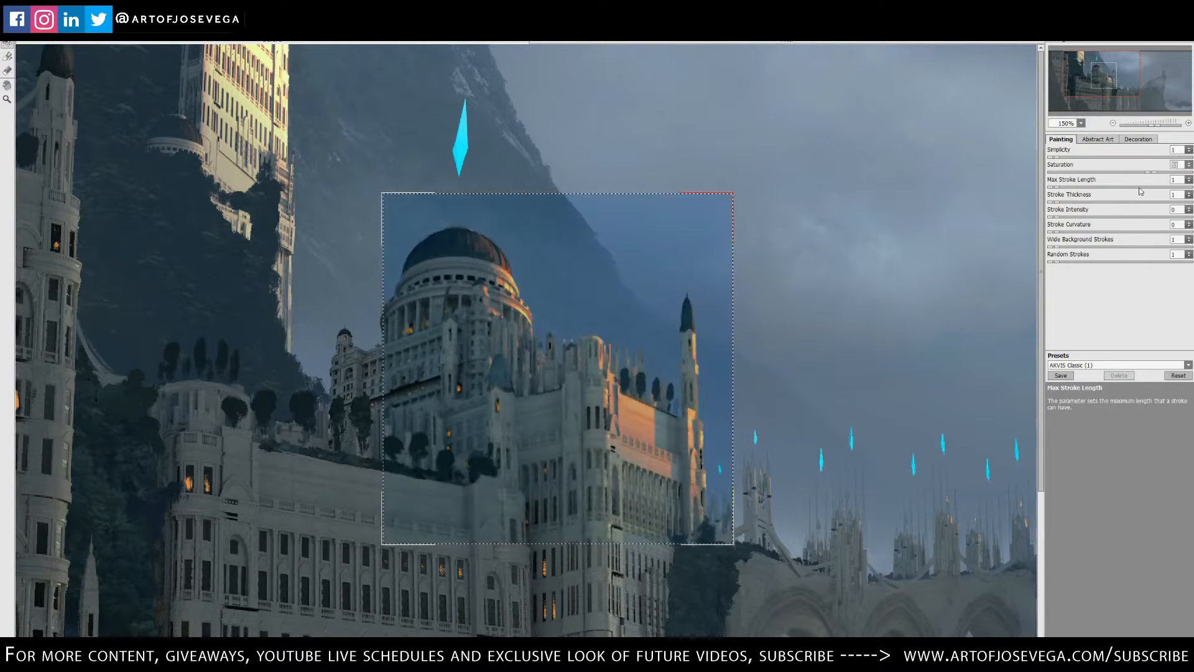
left_click_drag(1061, 173, 1050, 173)
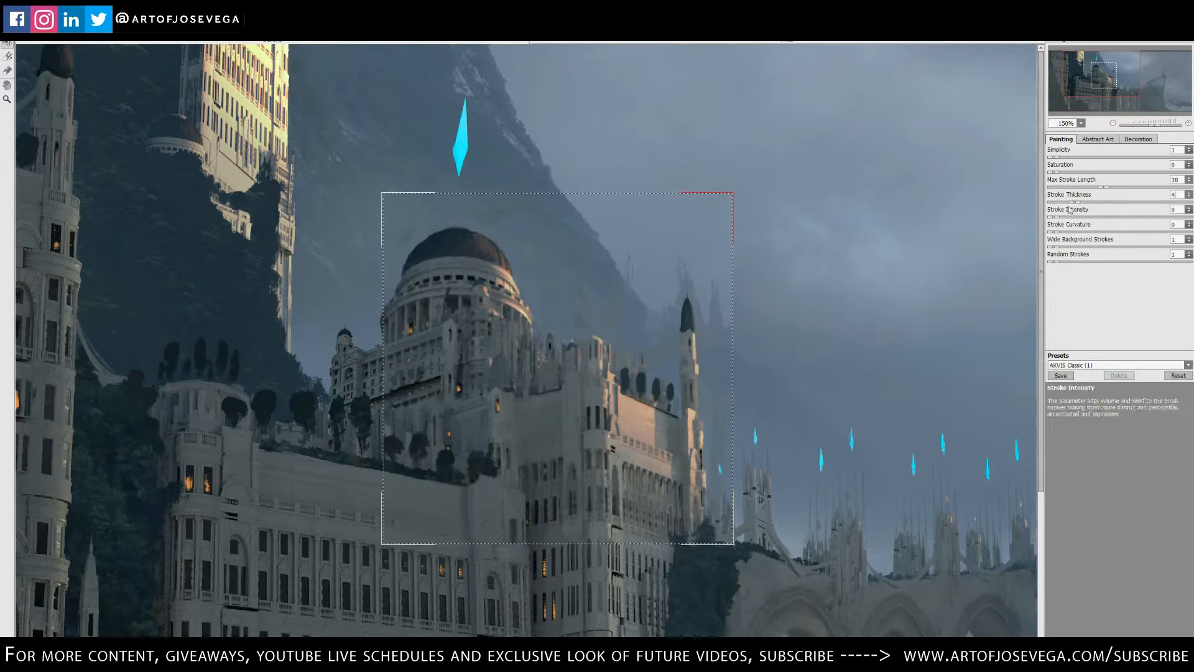
- Try a Max Stroke Length of 38 with Stroke Thickness 1 over the open sky, and shorten the strokes again
left_click_drag(1073, 203, 1050, 203)
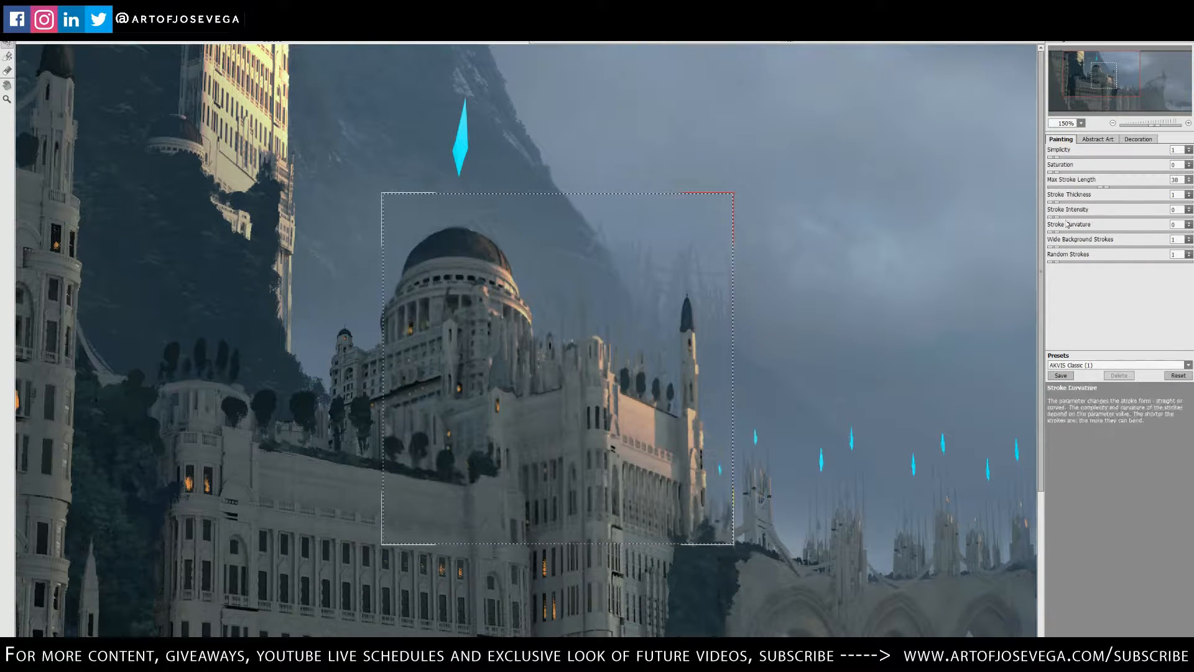
mouse_move(501, 422)
left_mouse_down()
mouse_move(664, 406)
mouse_move(767, 320)
mouse_move(764, 295)
left_mouse_up()
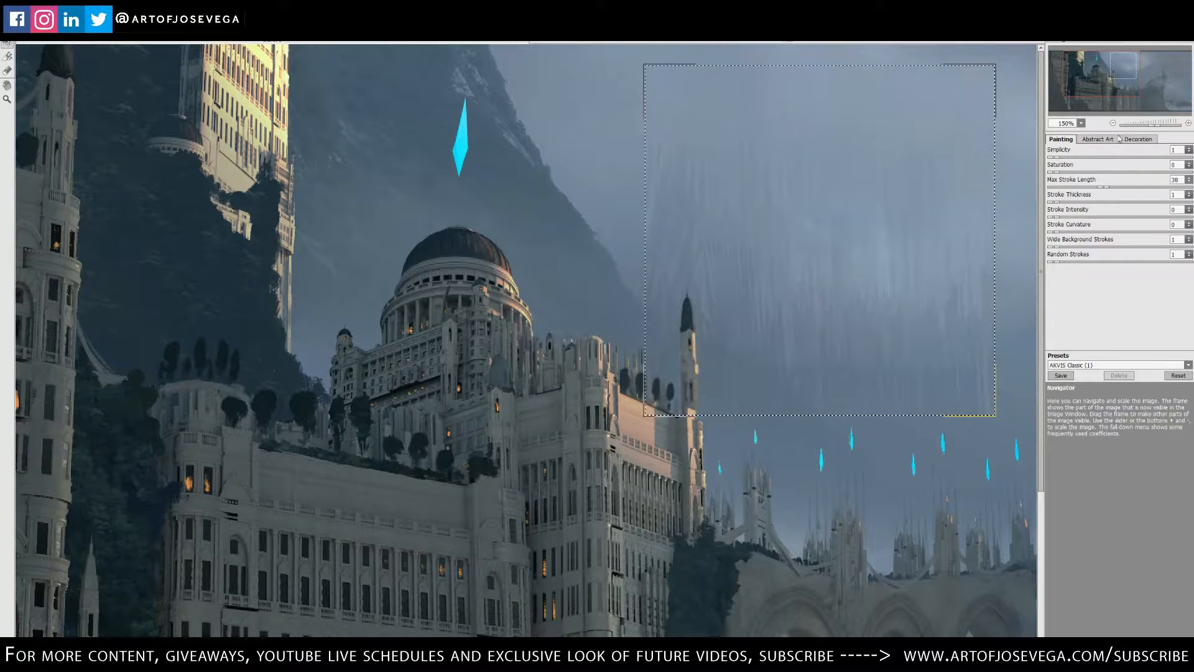
left_click(1066, 188)
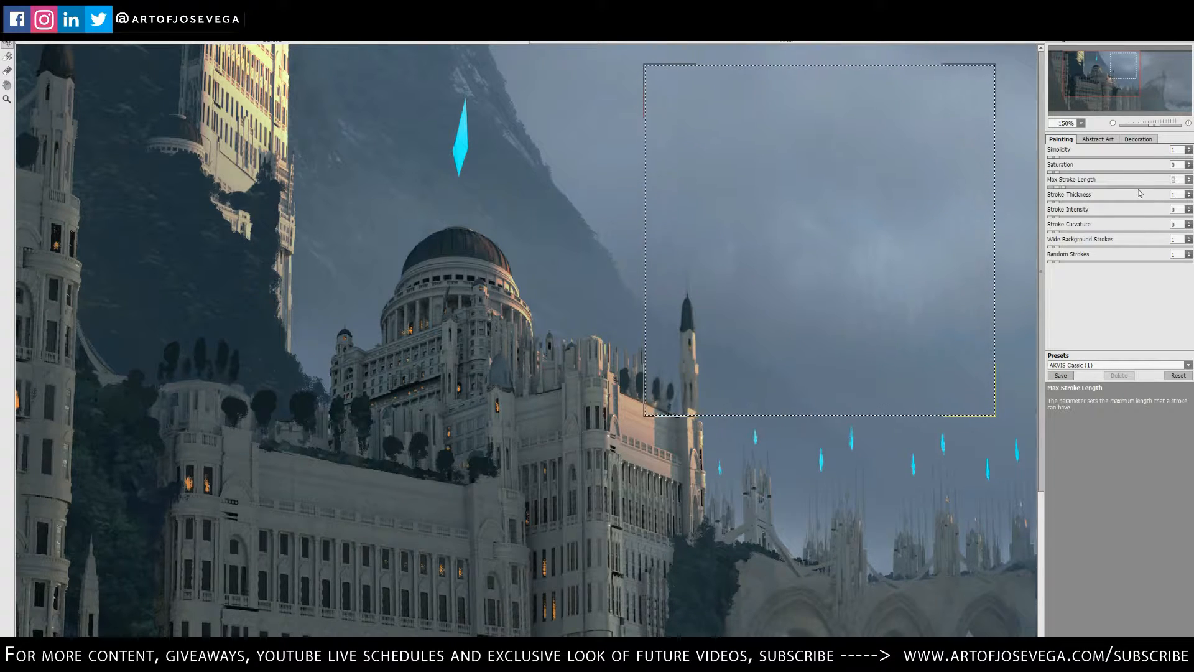
- Set the Max Stroke Length to 6 and the Stroke Thickness to 14, previewing over the castle spire and sky
left_click_drag(867, 435, 398, 427)
left_click_drag(362, 354, 399, 381)
left_click_drag(1060, 188, 1060, 189)
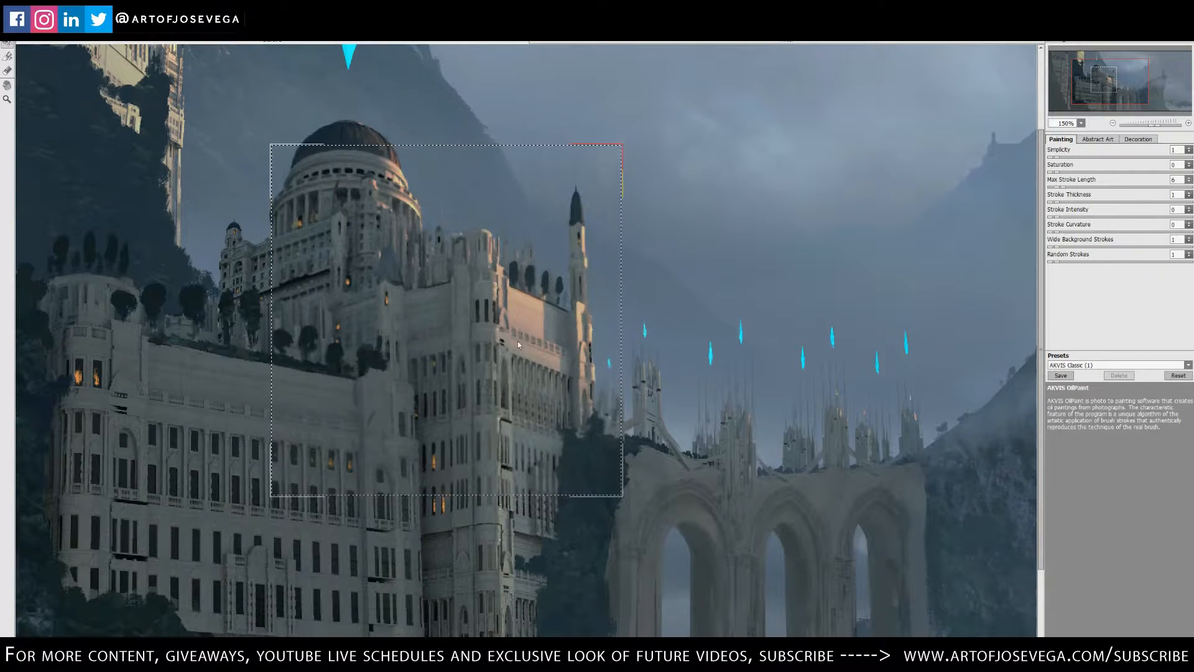
left_click_drag(483, 372, 606, 269)
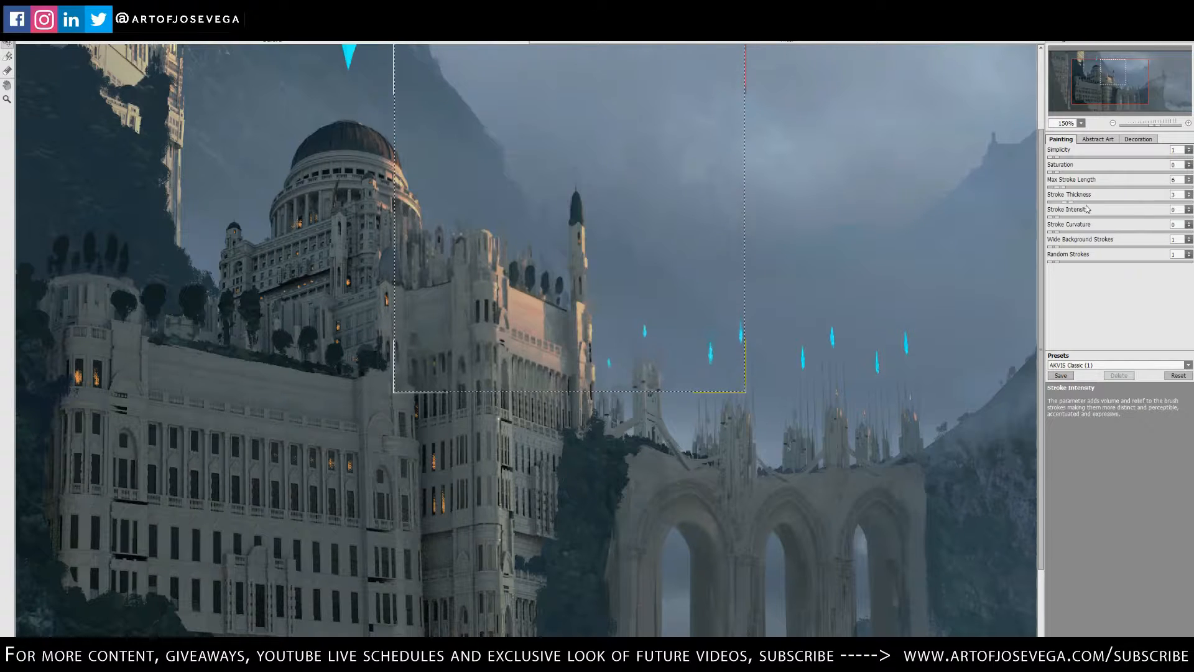
left_click_drag(570, 265, 680, 349)
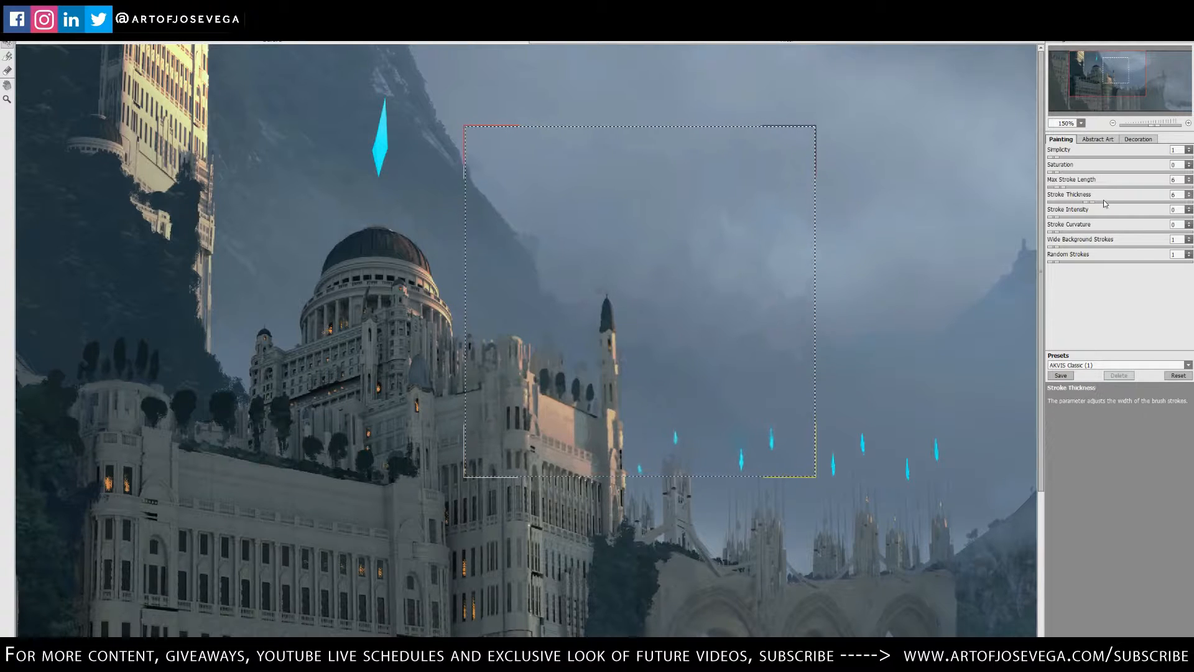
left_click_drag(1111, 203, 1142, 204)
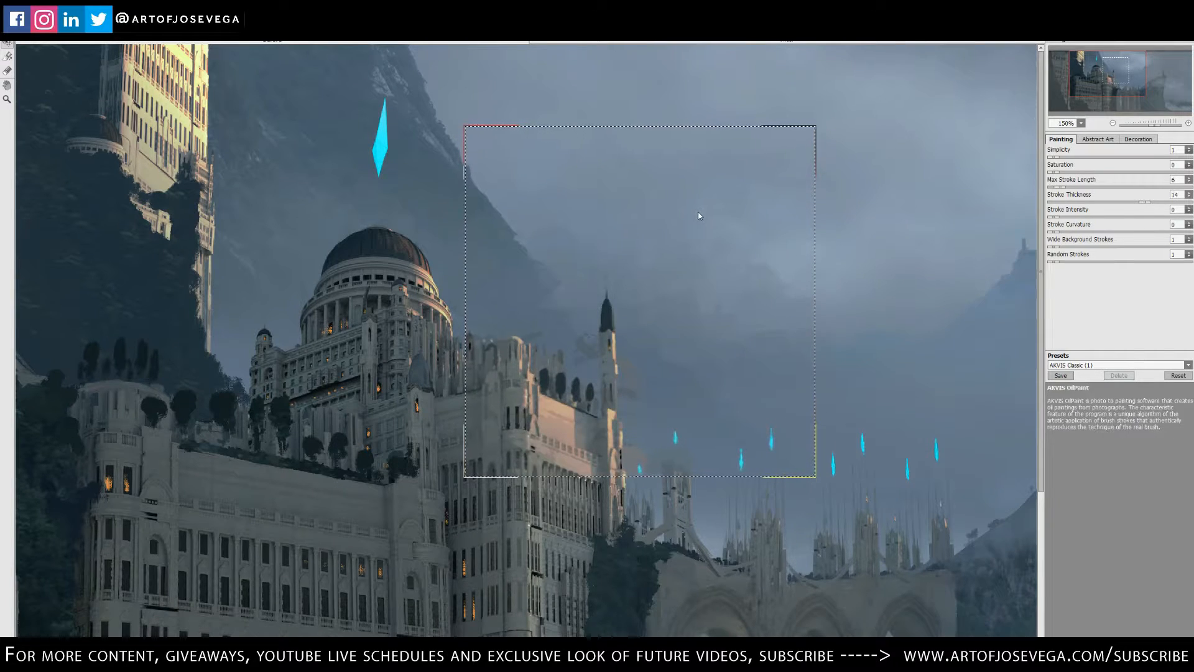
- Examine how the short, thick strokes render on the spire, the clouds, the mountainside and the castle's windowed facade
mouse_move(565, 382)
left_mouse_down()
mouse_move(404, 453)
mouse_move(558, 389)
left_mouse_up()
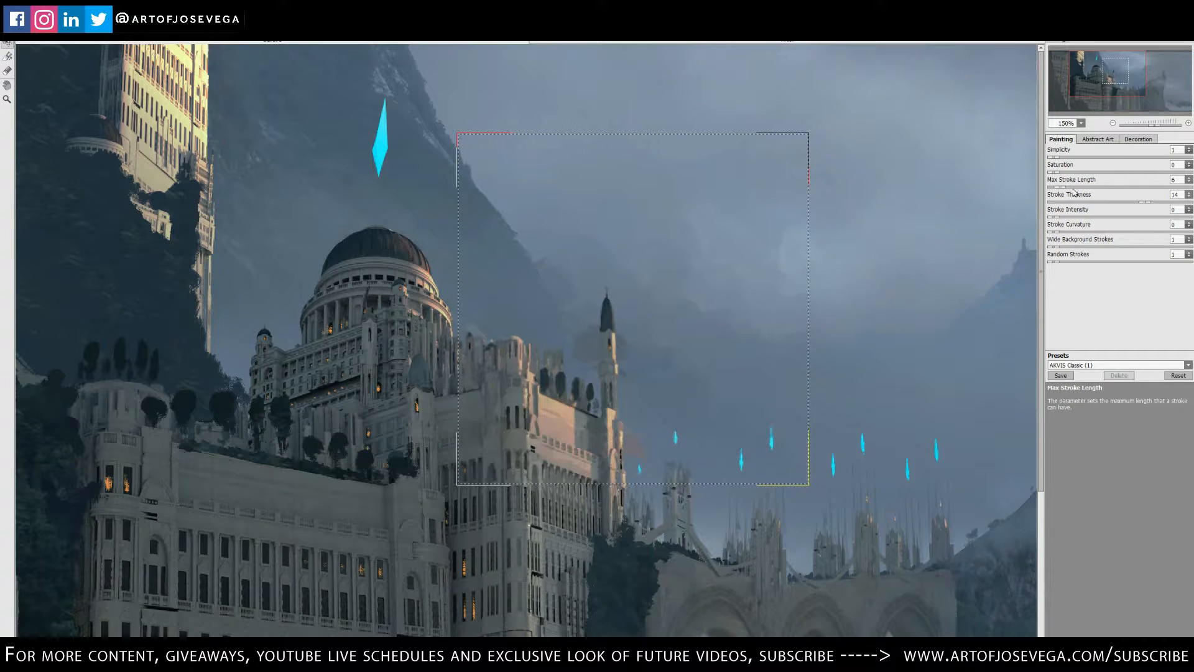
mouse_move(645, 361)
left_mouse_down()
mouse_move(784, 323)
mouse_move(810, 286)
left_mouse_up()
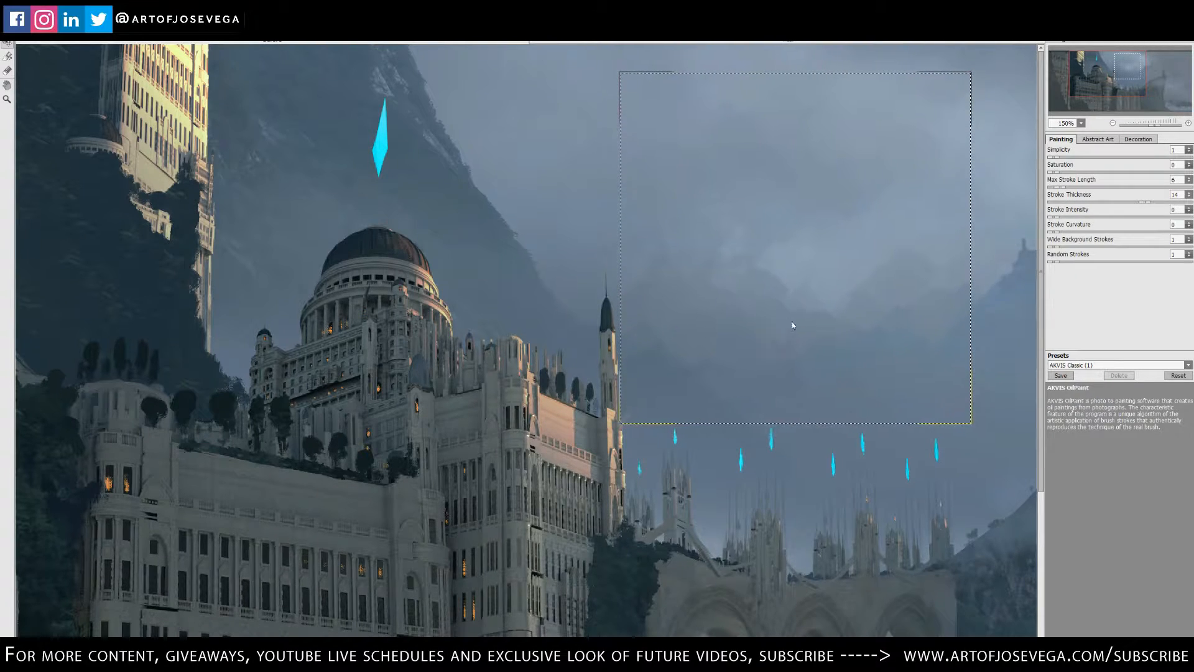
left_click_drag(900, 290, 234, 261)
left_click_drag(243, 128, 804, 132)
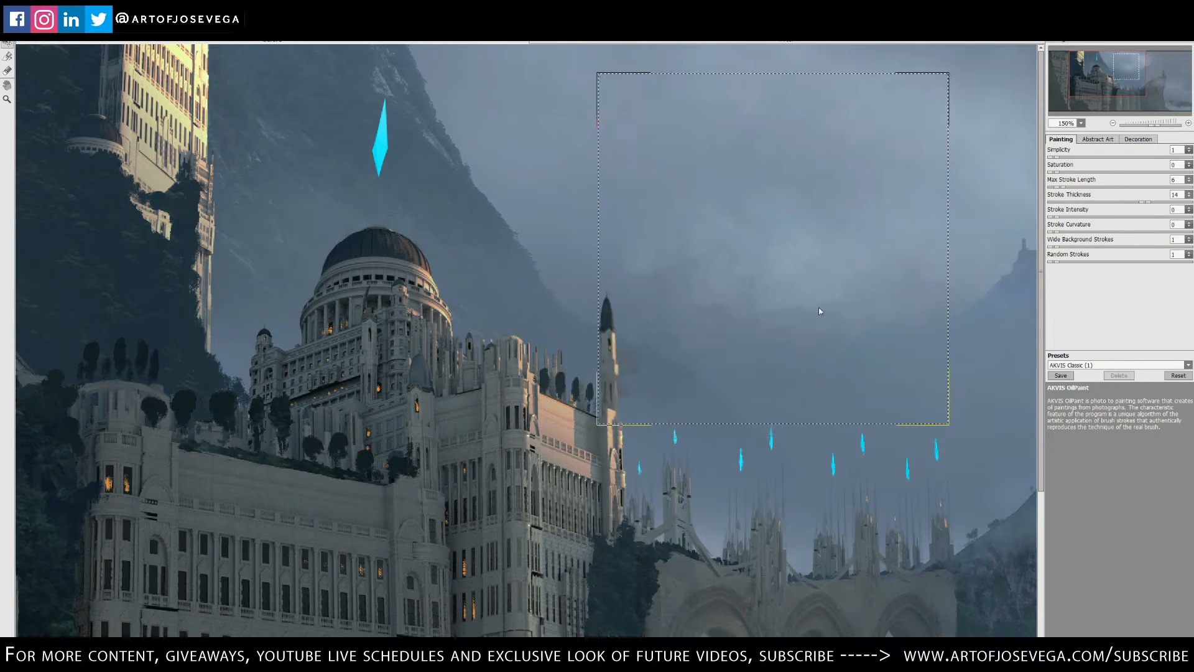
left_click_drag(738, 266, 707, 506)
left_click_drag(464, 495, 602, 179)
left_click_drag(843, 300, 504, 270)
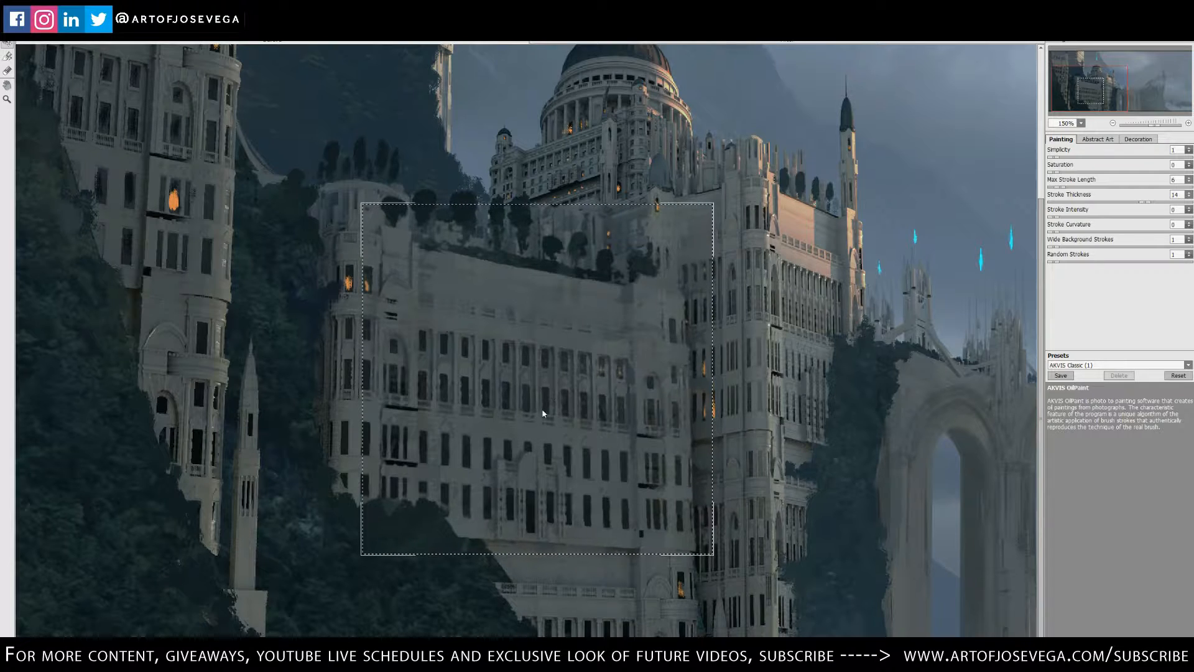
left_click_drag(530, 424, 555, 373)
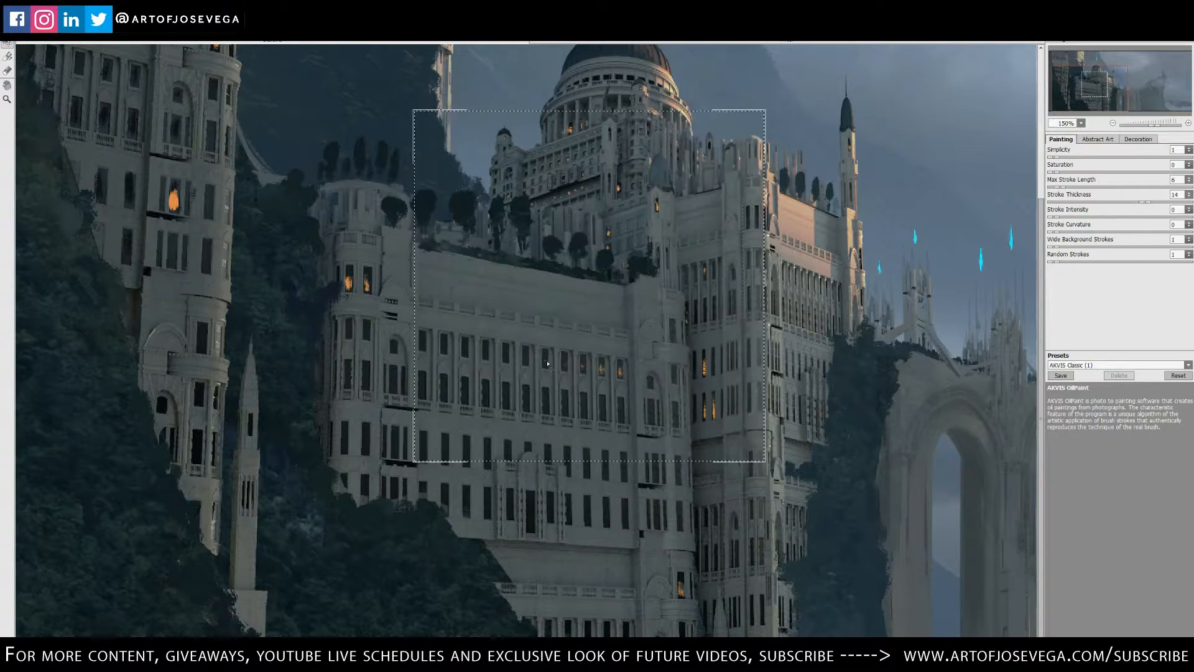
- Raise the Max Stroke Length into the high 40s and preview the longer strokes across the castle facade, towers and arched bridge
left_click_drag(1093, 188, 1113, 188)
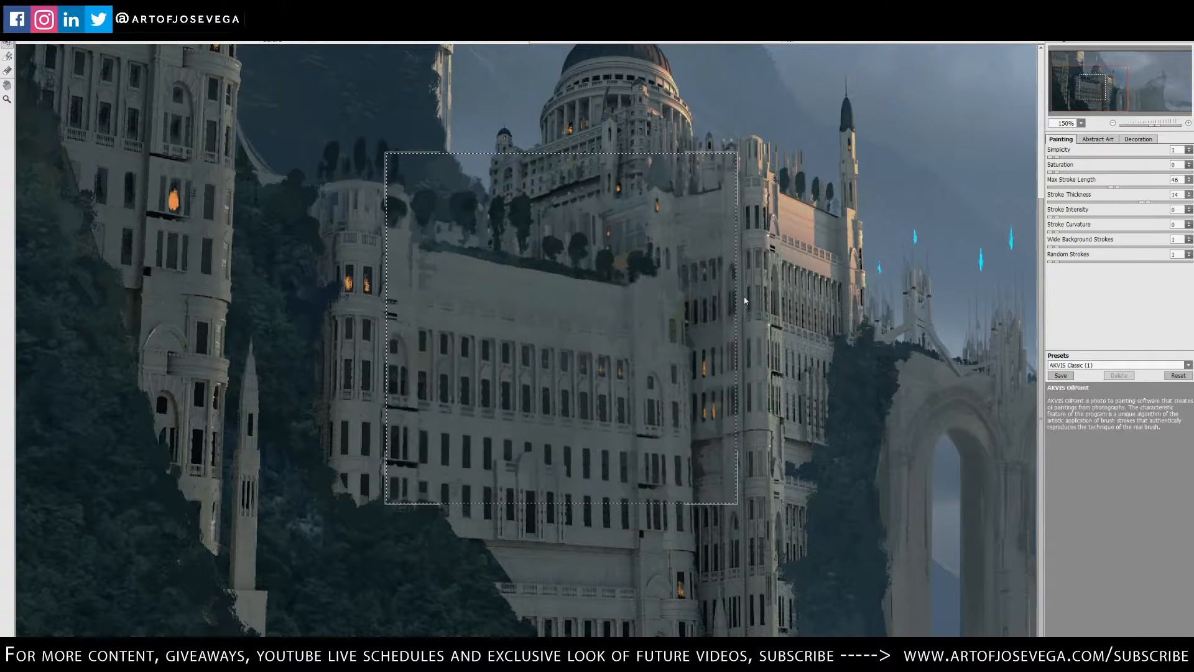
left_click_drag(518, 389, 623, 286)
left_click_drag(612, 194, 608, 334)
left_click_drag(610, 380, 608, 336)
mouse_move(607, 336)
left_mouse_down()
mouse_move(461, 344)
mouse_move(348, 380)
mouse_move(336, 407)
left_mouse_up()
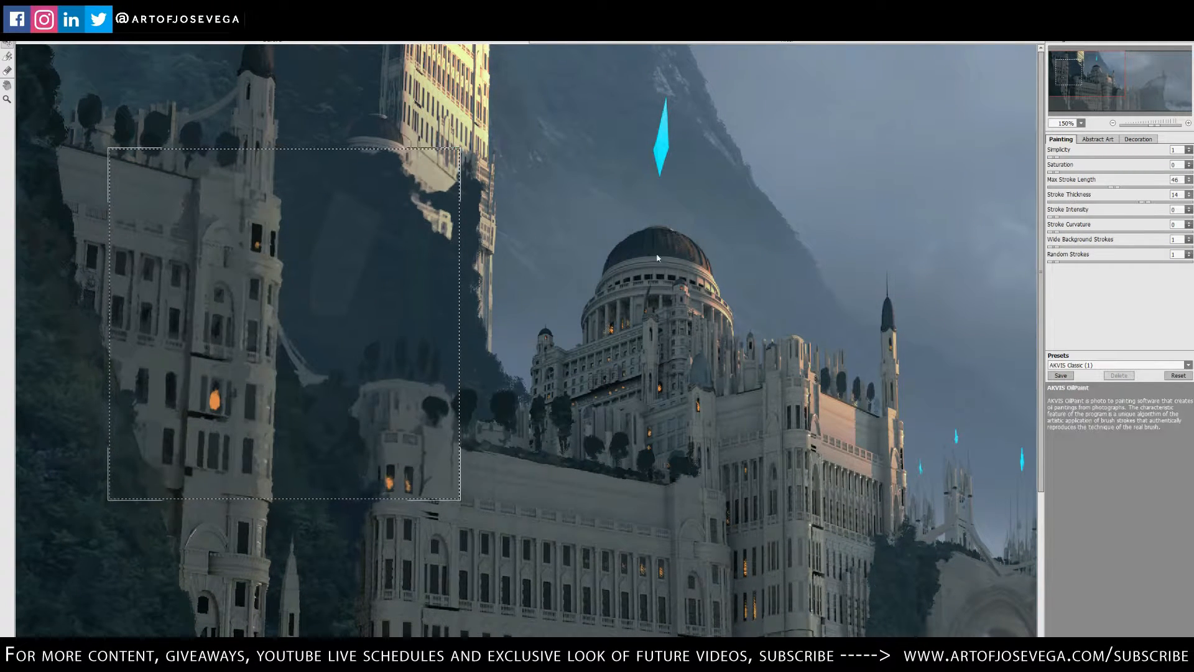
left_click_drag(243, 404, 434, 474)
scroll(434, 474, "down", 3)
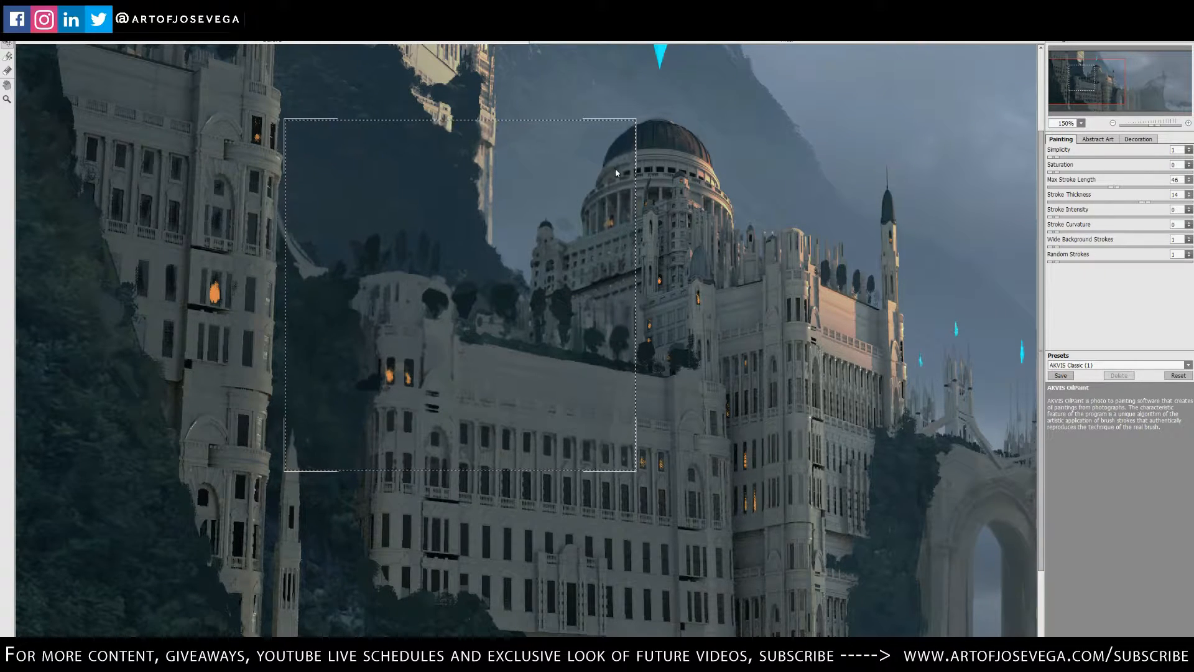
left_click_drag(396, 373, 636, 464)
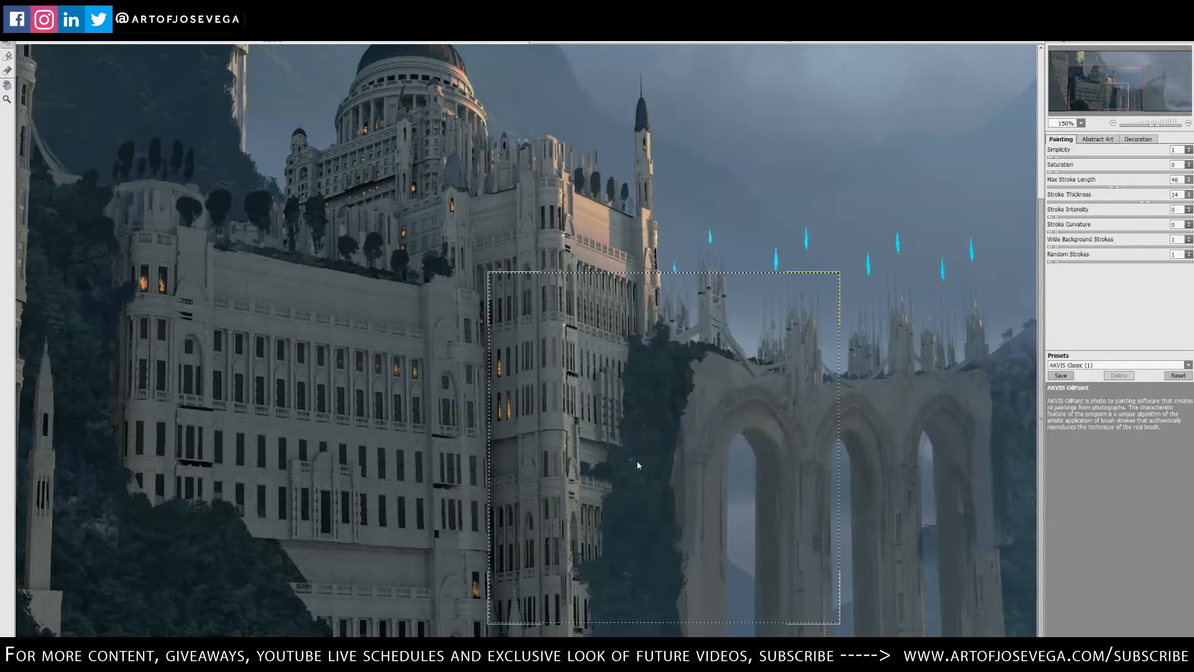
left_click_drag(570, 499, 845, 424)
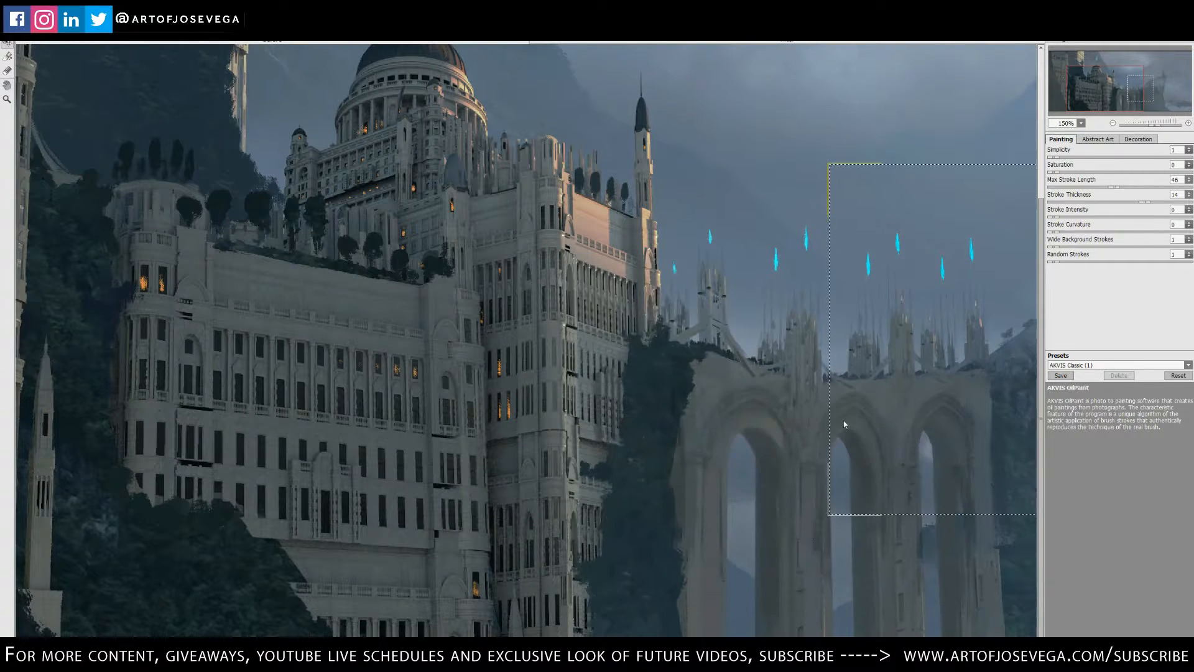
- Set the Max Stroke Length to 16 and the Stroke Thickness to 5, previewing over the domed building and spire
left_click_drag(947, 410, 514, 439)
left_click_drag(595, 400, 524, 365)
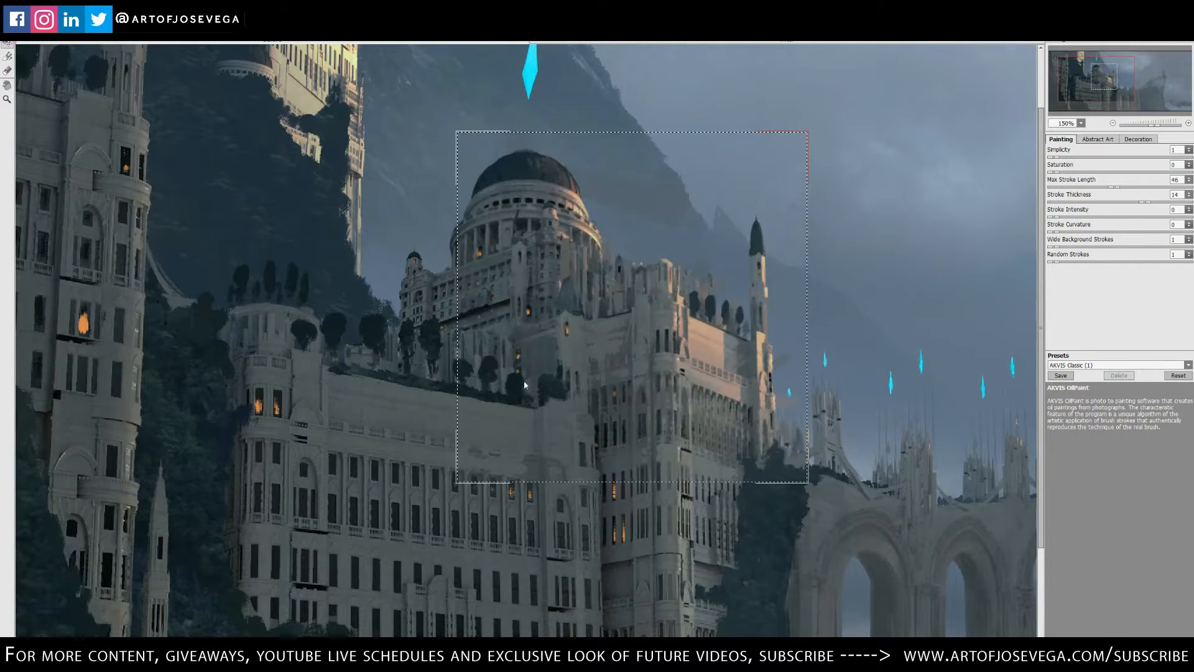
left_click_drag(1114, 186, 1049, 187)
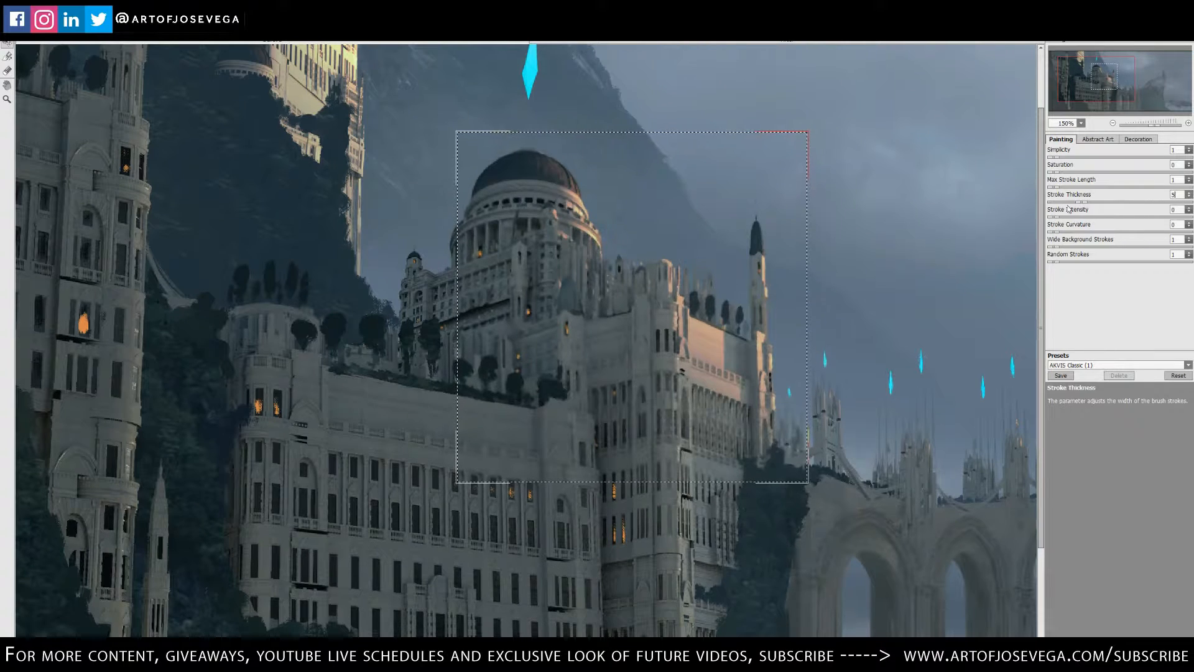
left_click_drag(734, 299, 777, 232)
left_click(1074, 186)
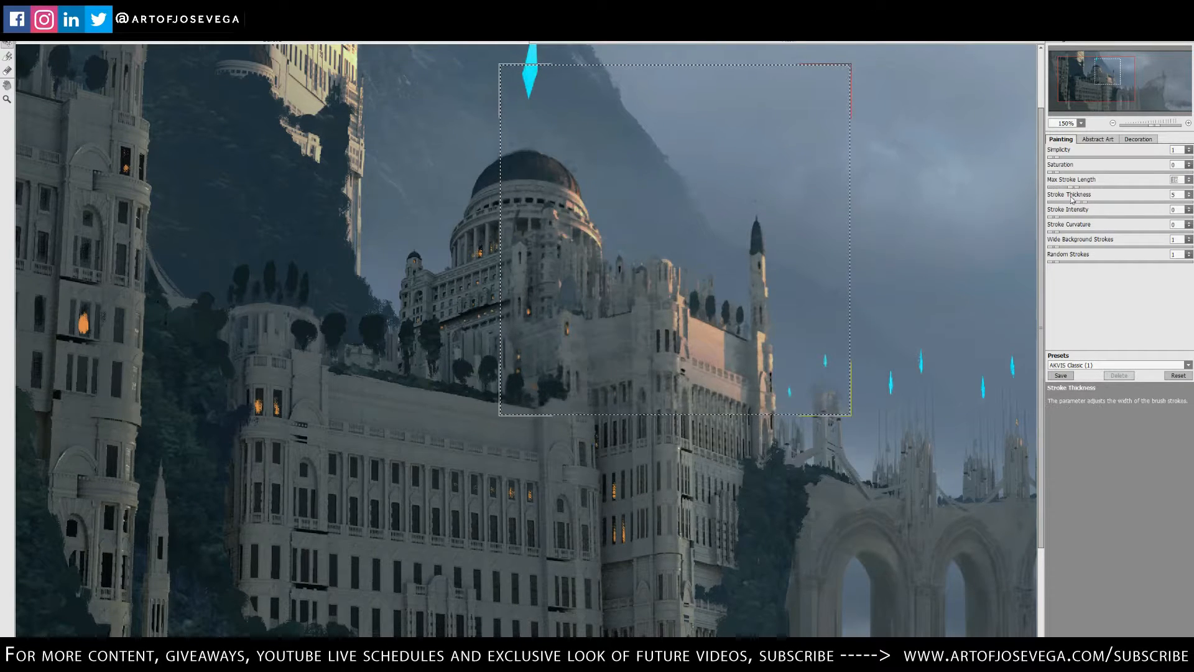
- Try Stroke Intensity values of 21, 5 and 10, previewing each over the castle facade, the bridge and the sky around the spire
left_click_drag(1055, 217, 1112, 224)
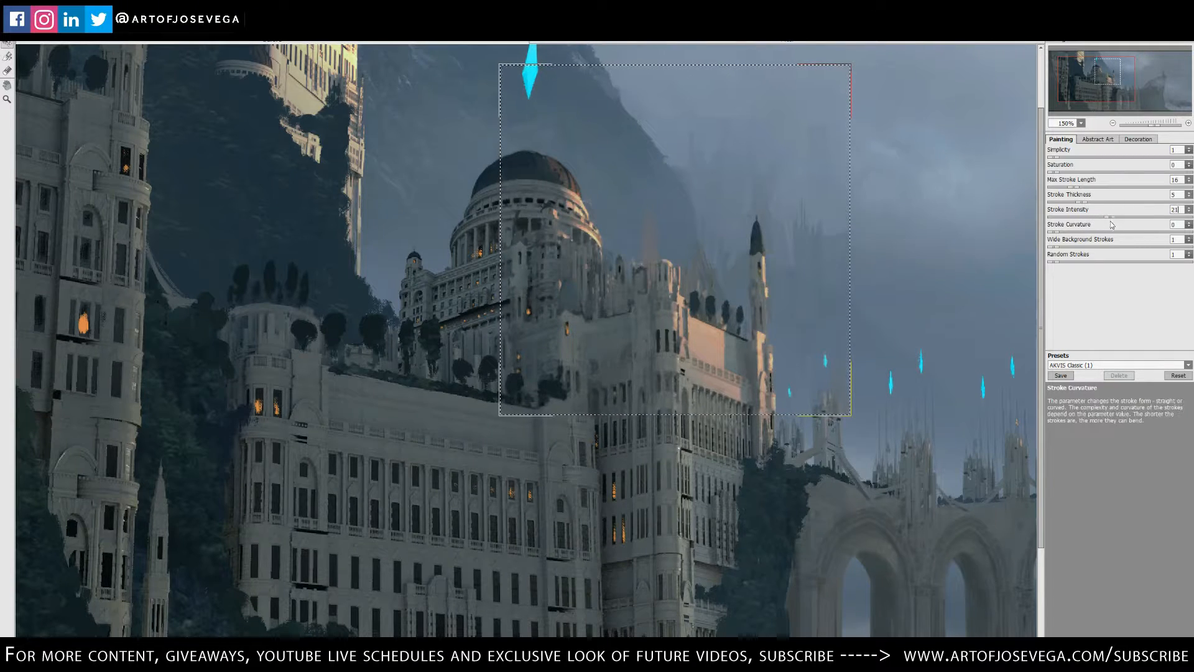
left_click_drag(636, 194, 628, 272)
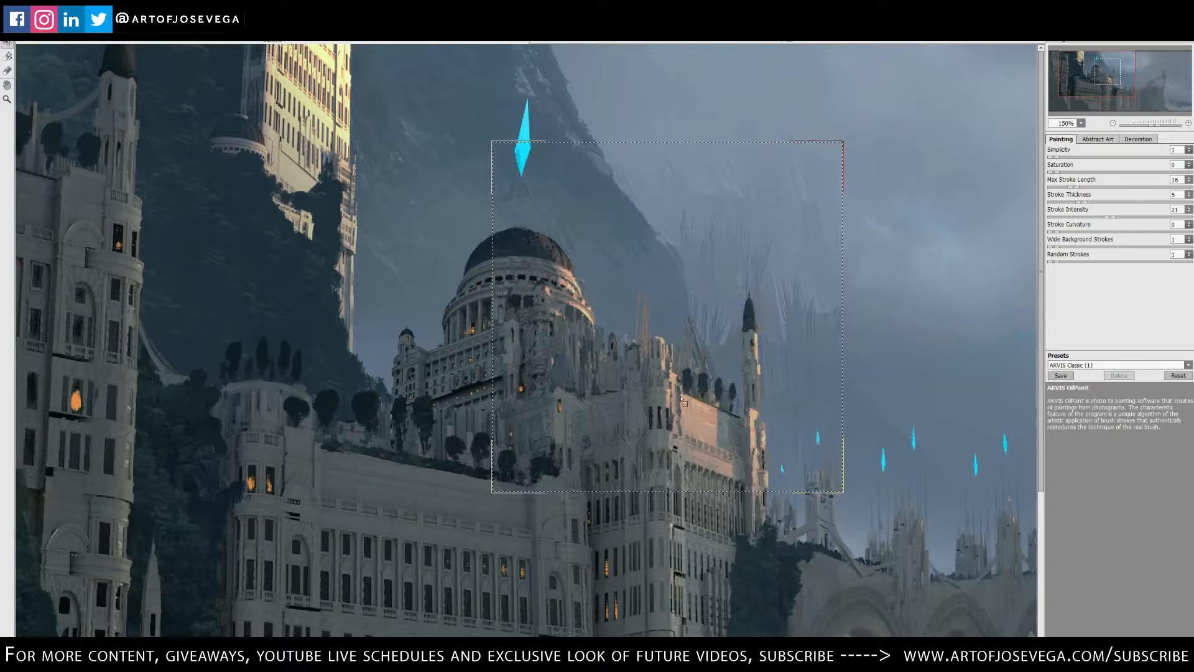
mouse_move(681, 398)
left_mouse_down()
mouse_move(751, 475)
mouse_move(584, 360)
mouse_move(643, 416)
mouse_move(659, 401)
mouse_move(665, 506)
mouse_move(673, 393)
mouse_move(634, 462)
mouse_move(613, 466)
mouse_move(617, 482)
mouse_move(667, 426)
mouse_move(525, 399)
left_mouse_up()
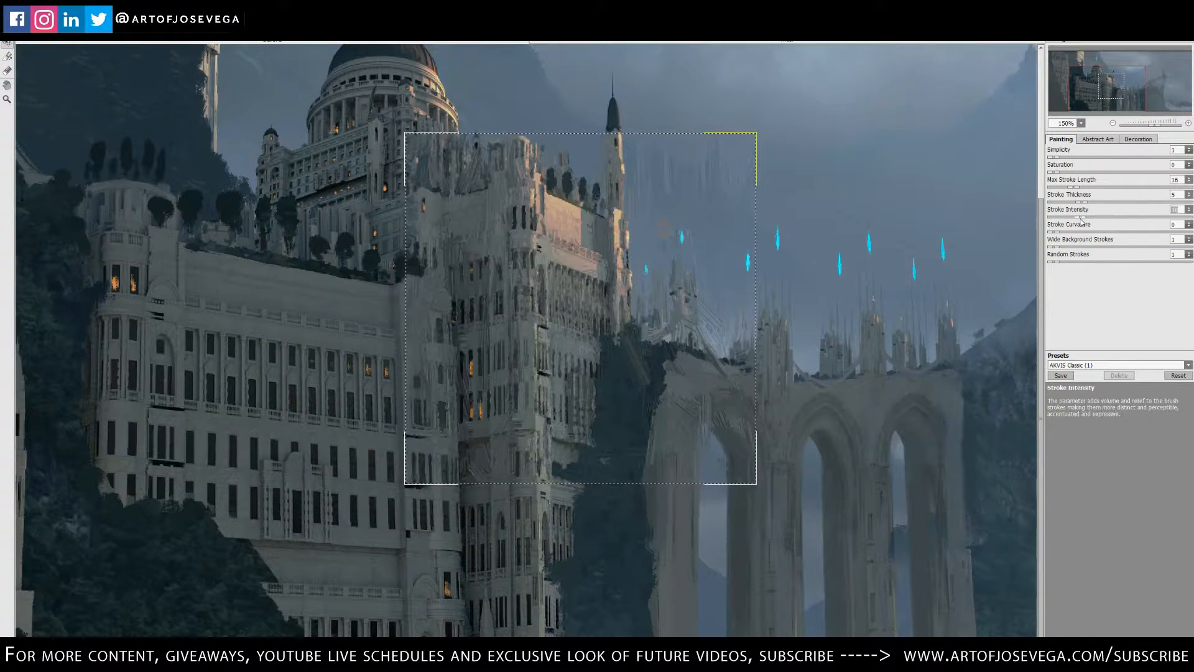
left_click_drag(1081, 219, 1069, 217)
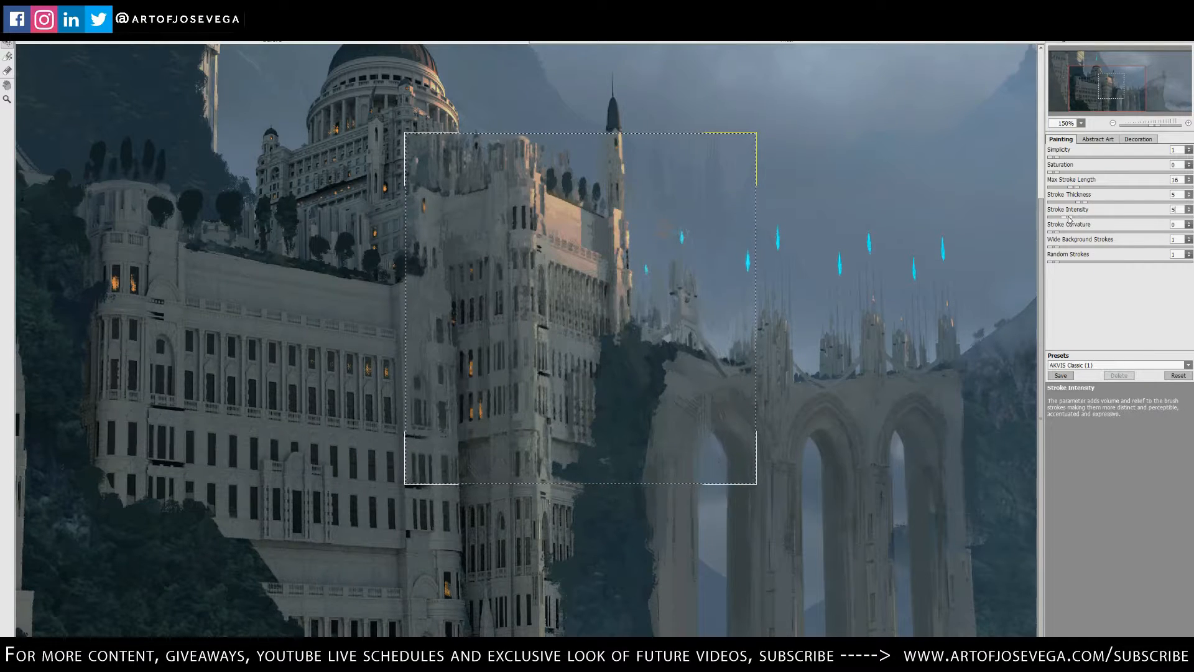
left_click_drag(1069, 217, 1080, 217)
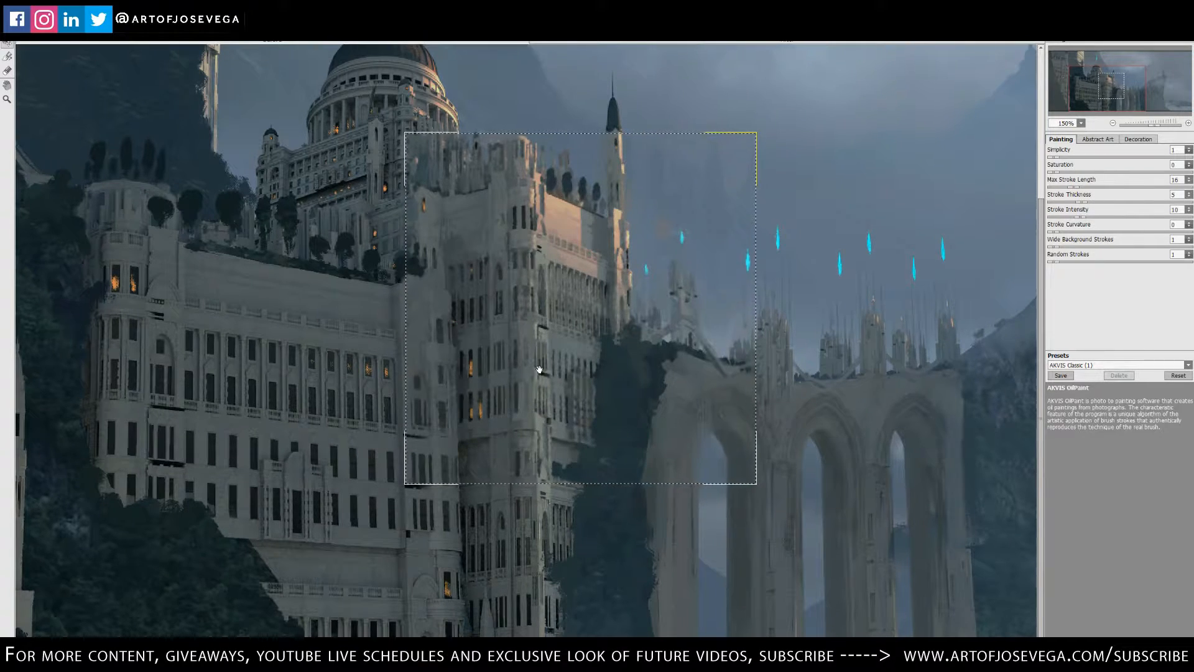
mouse_move(480, 329)
left_mouse_down()
mouse_move(581, 422)
mouse_move(573, 441)
left_mouse_up()
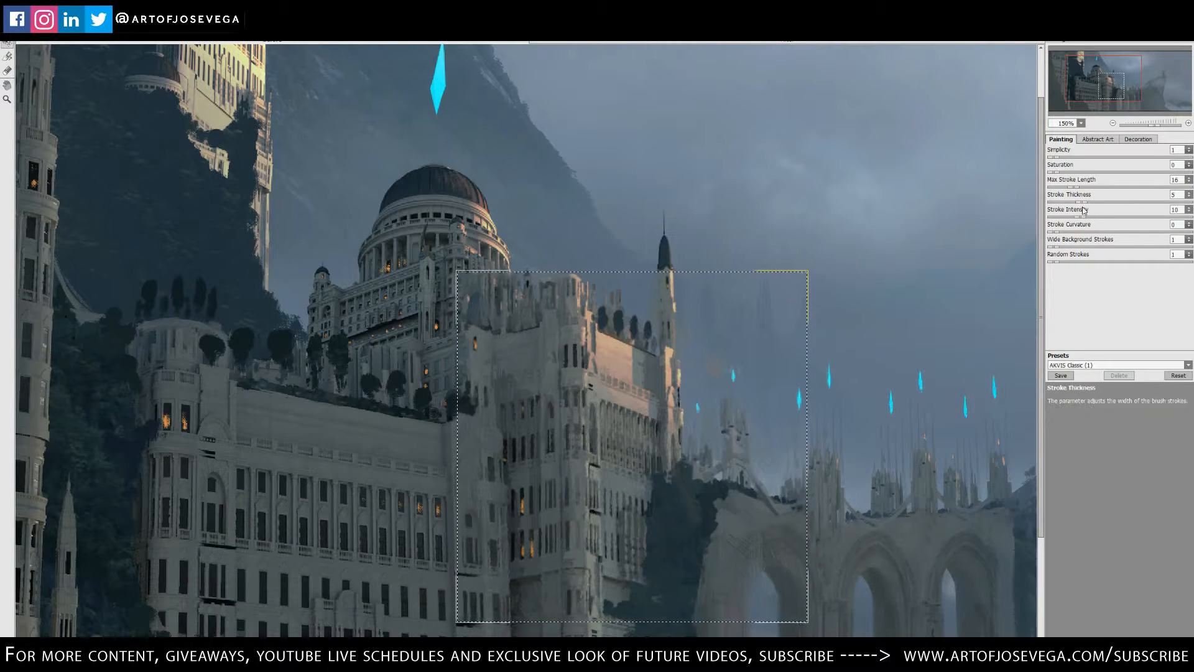
left_click_drag(598, 471, 464, 408)
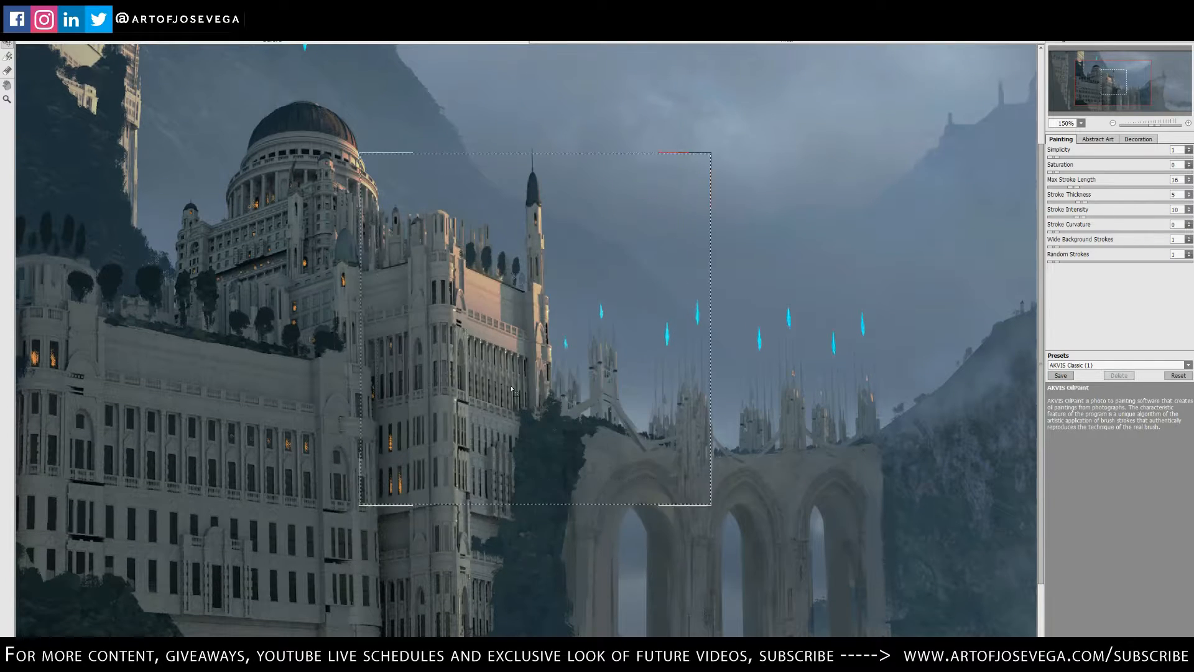
left_click_drag(607, 225, 669, 307)
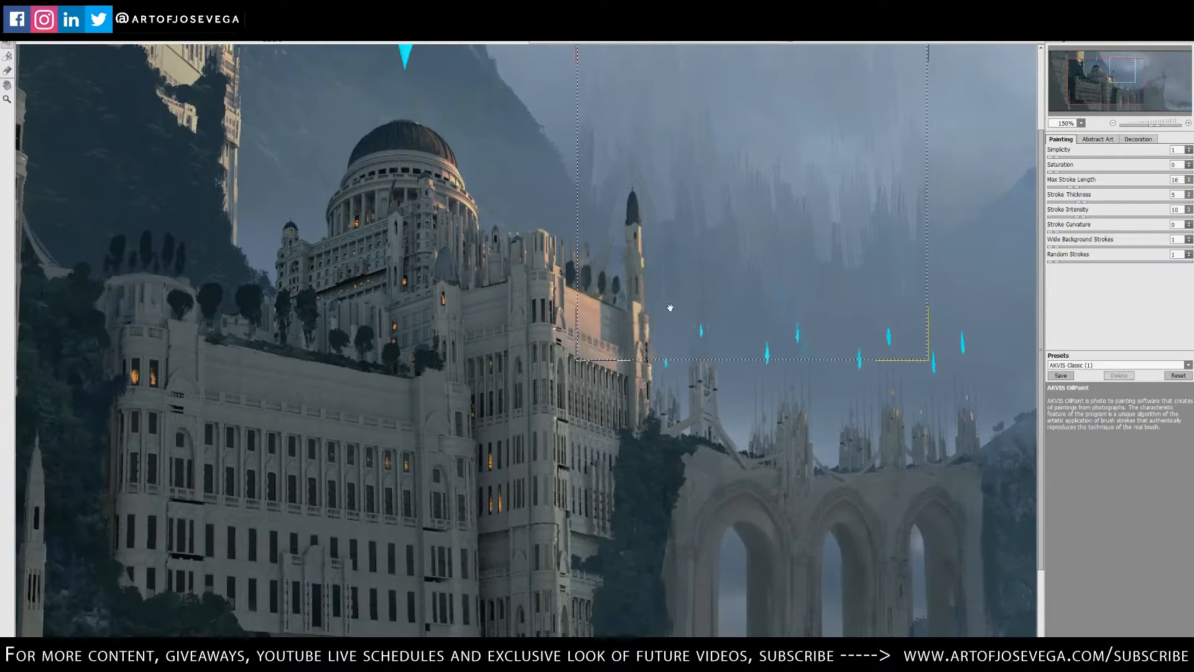
- Reduce the Max Stroke Length to 4, the Stroke Thickness to 2 and the Stroke Intensity to 5, previewing around the spire
double_click(637, 251)
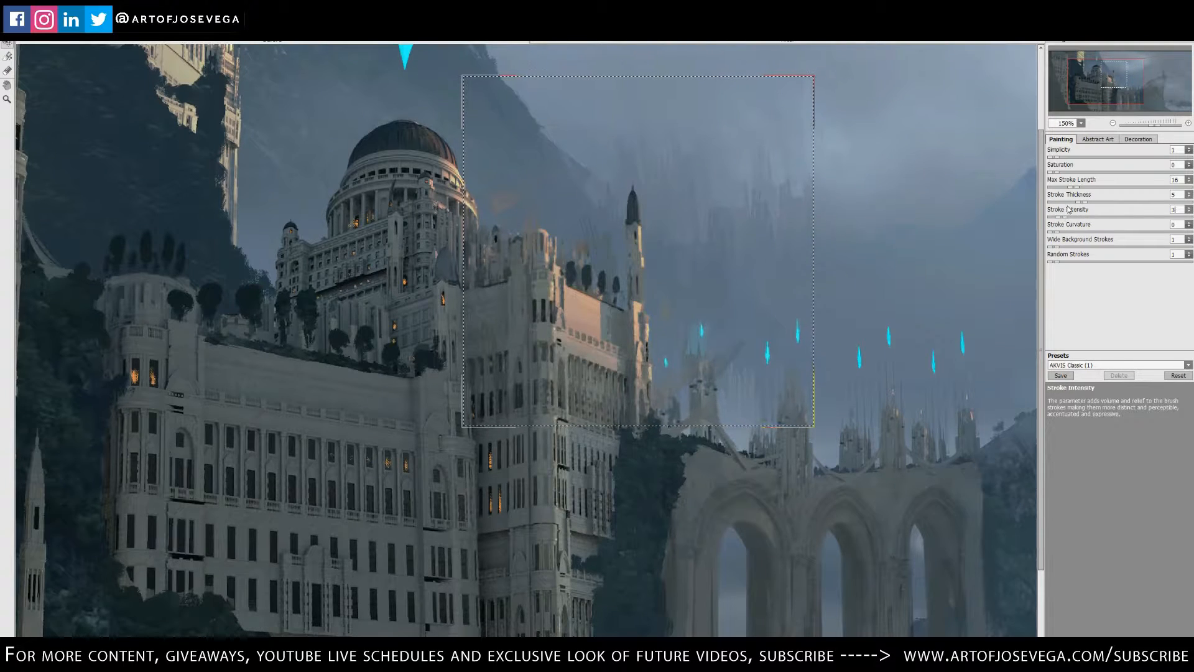
left_click(1057, 187)
left_click(1061, 202)
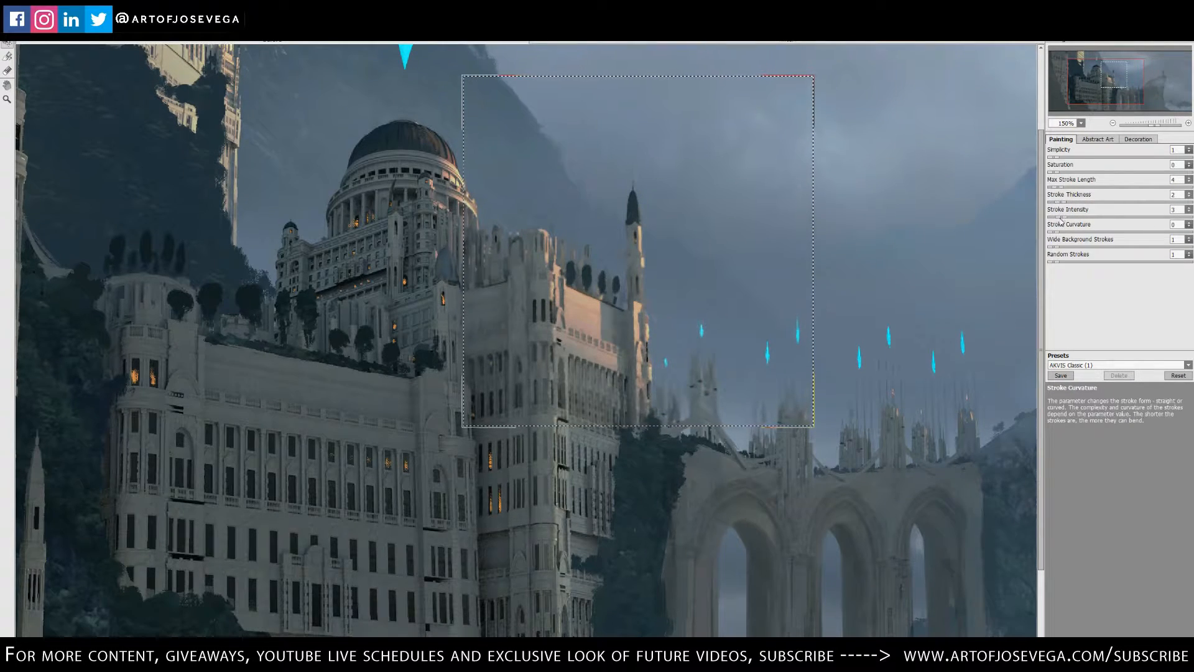
left_click(1062, 216)
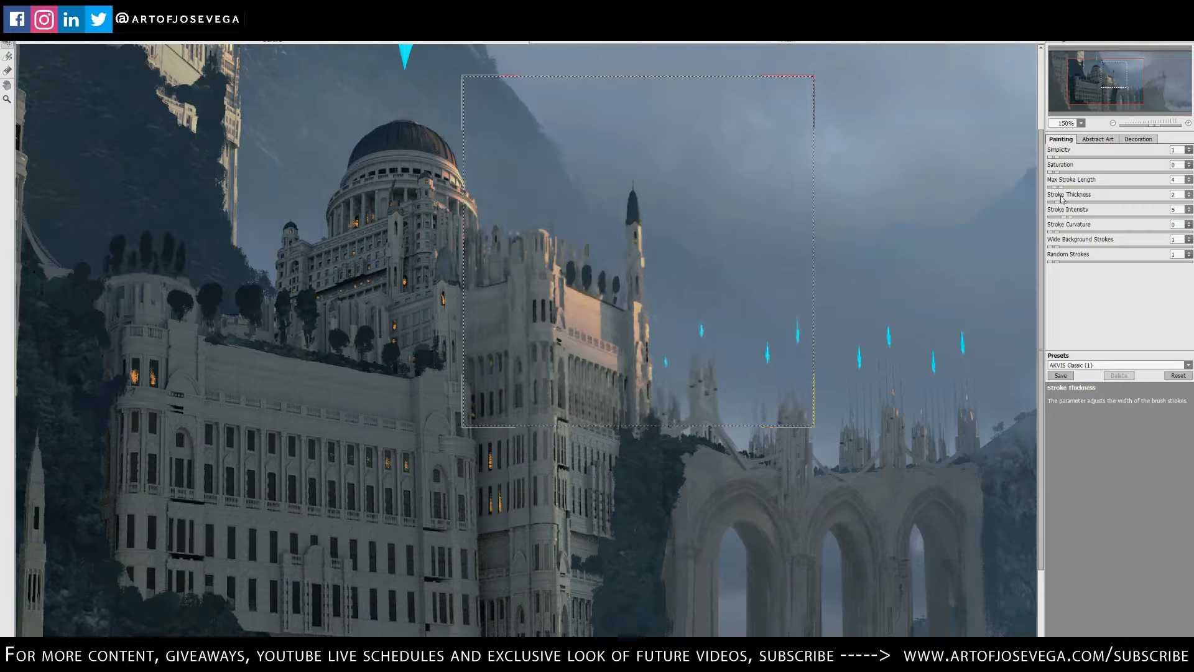
- Set Max Stroke Length to 28, Stroke Thickness to 7, Stroke Intensity to 19 and Stroke Curvature to 40, previewing over the sky
left_click_drag(1068, 232, 1085, 222)
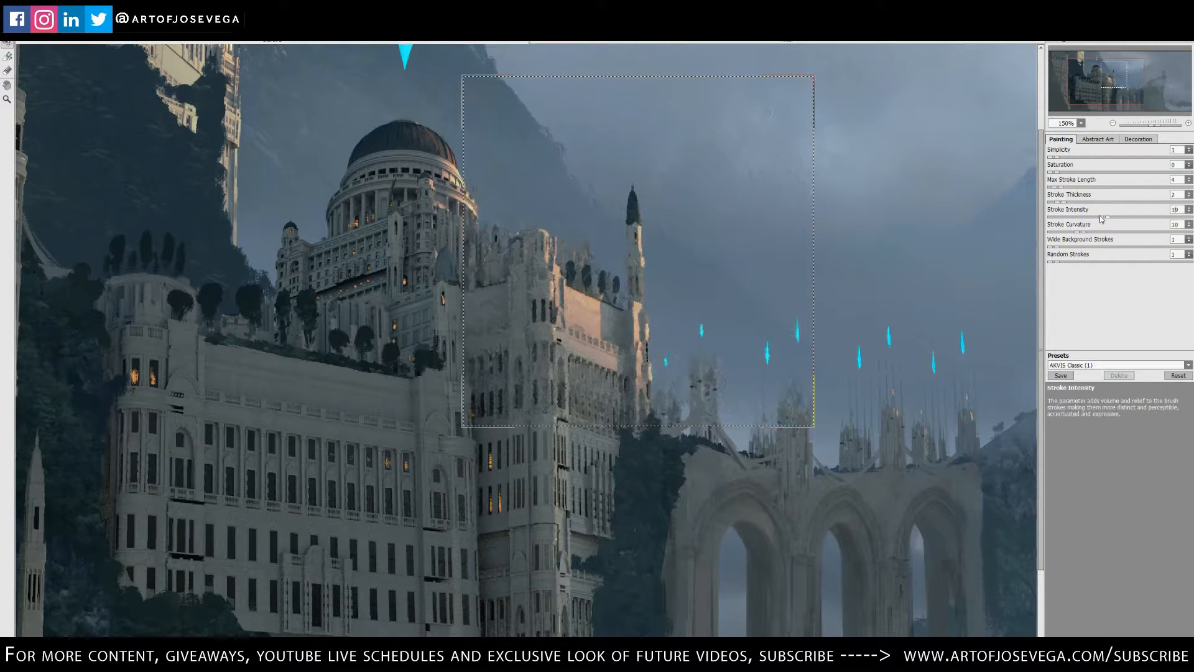
left_click(1096, 202)
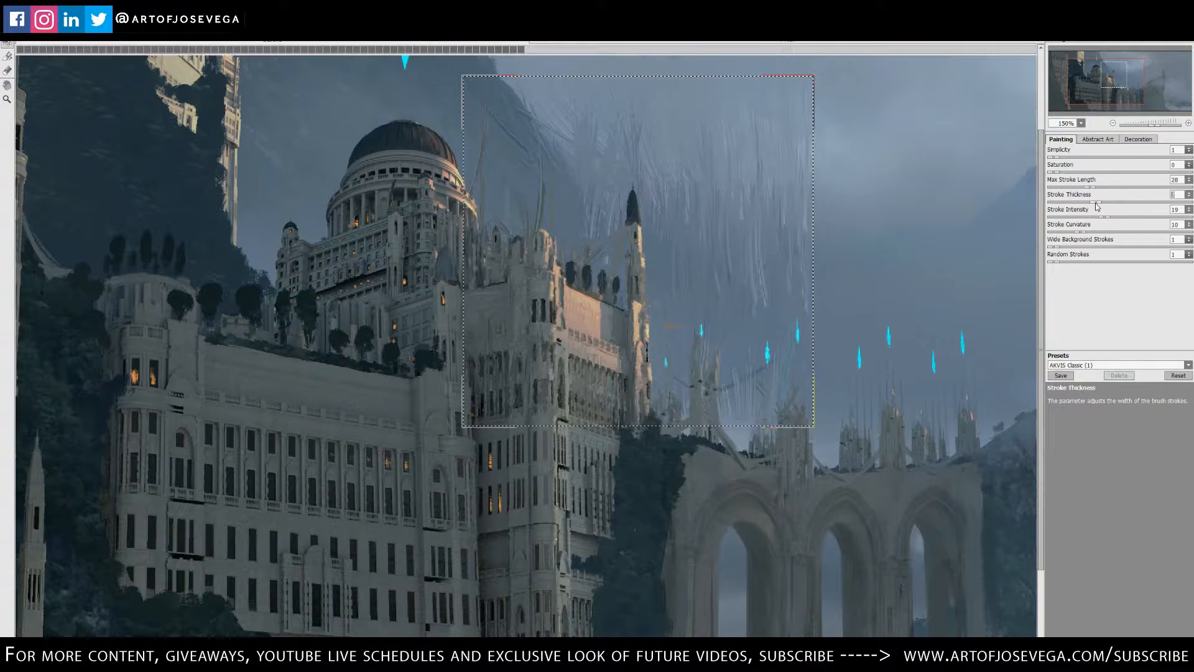
left_click_drag(1083, 236, 1090, 234)
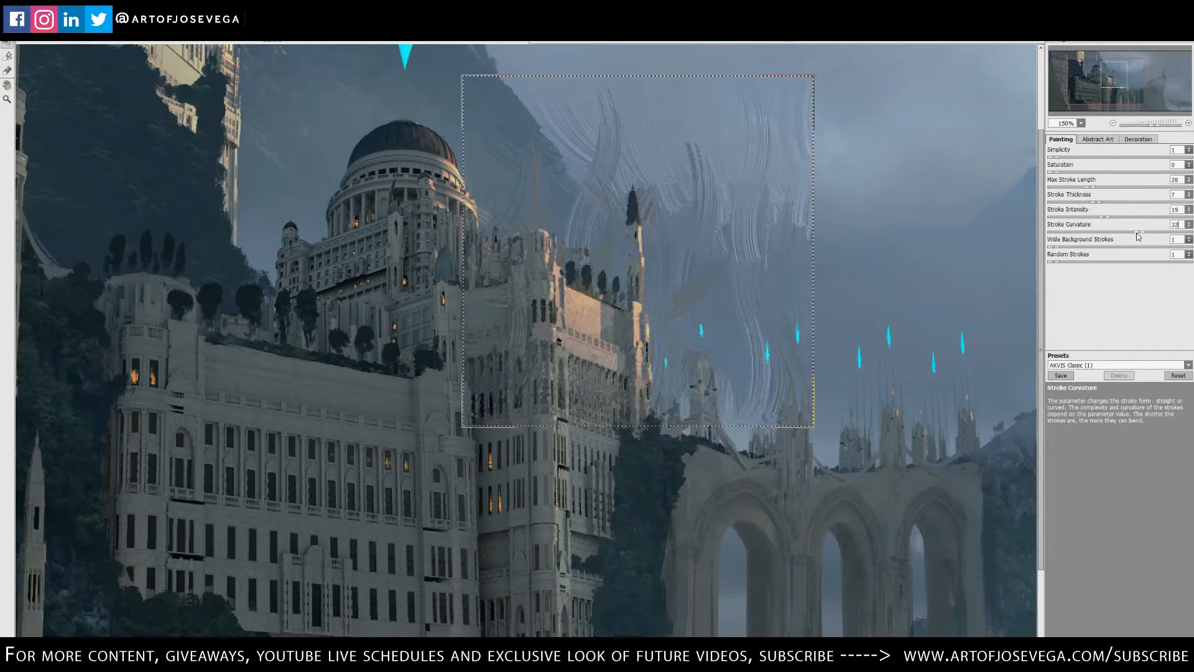
left_click_drag(1138, 233, 1146, 232)
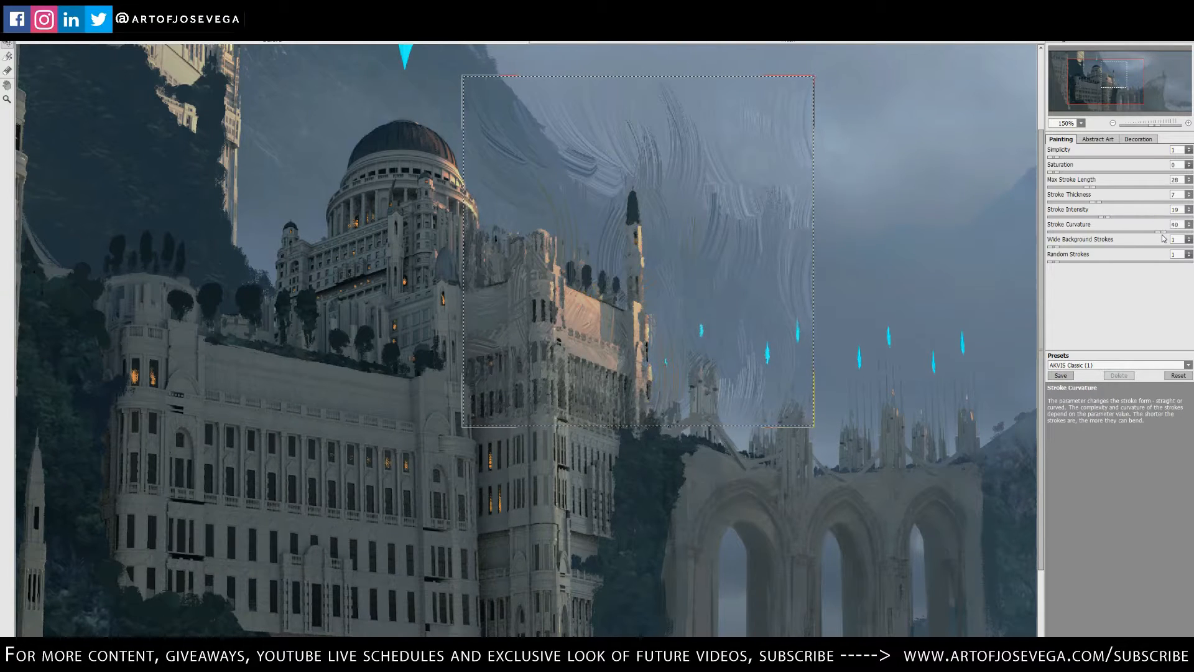
left_click_drag(597, 298, 760, 291)
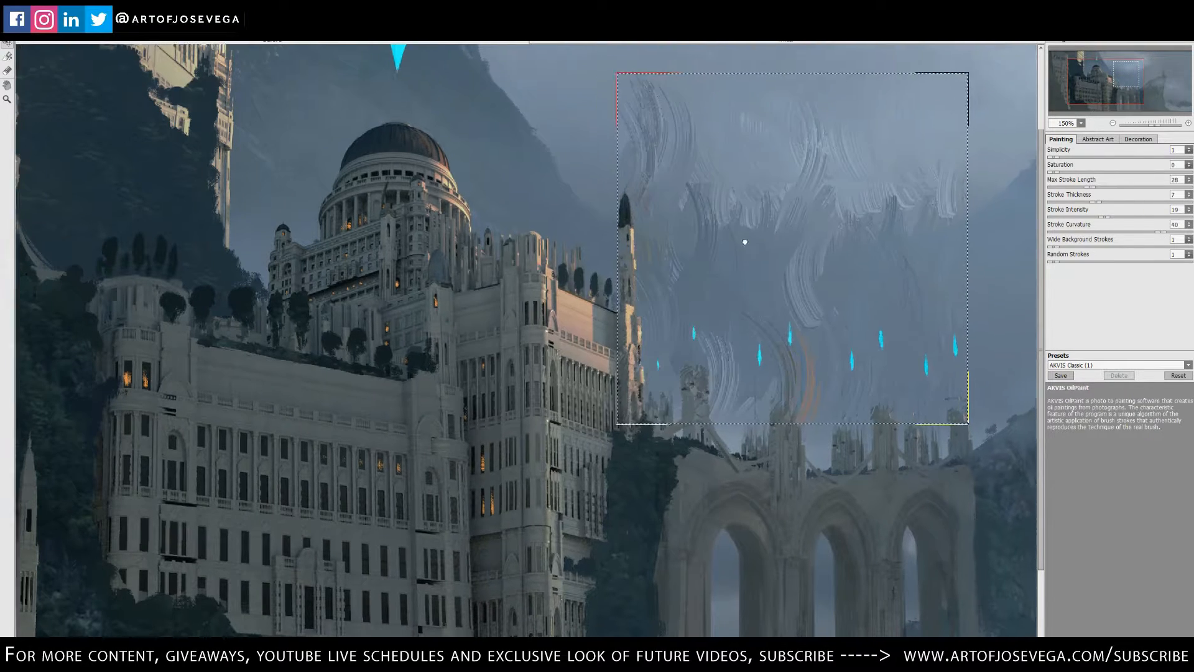
mouse_move(744, 241)
left_mouse_down()
mouse_move(532, 379)
mouse_move(596, 263)
mouse_move(765, 319)
mouse_move(661, 319)
left_mouse_up()
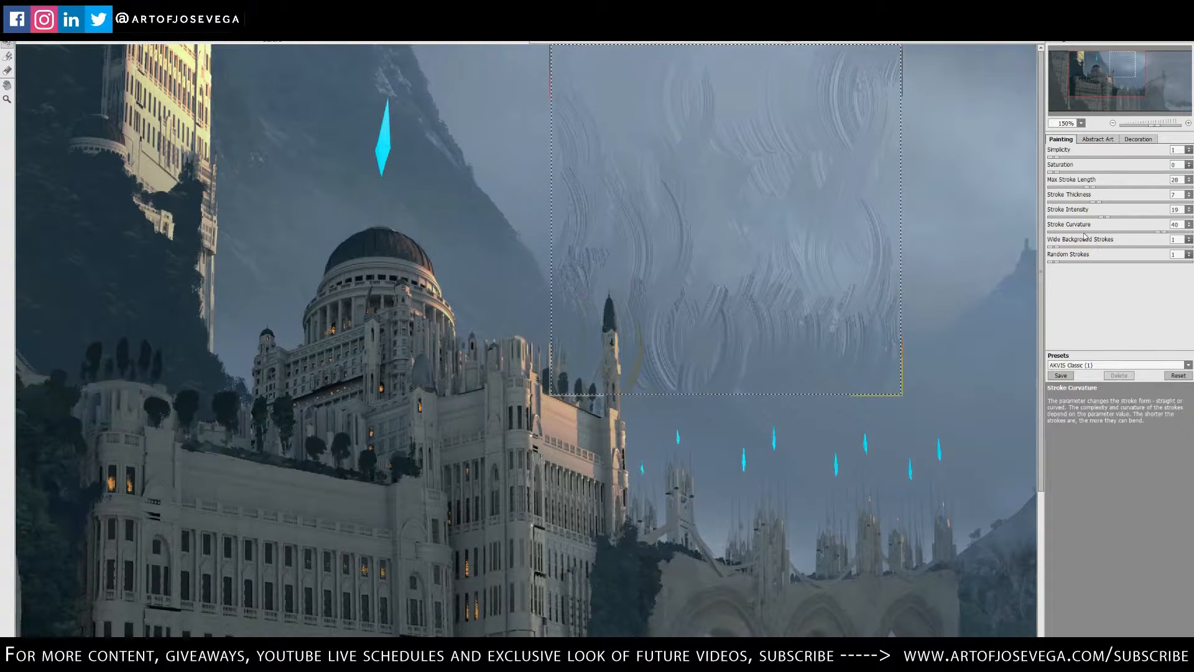
- Set the Stroke Curvature to 0 and the Wide Background Strokes to 6, previewing over the sky and the dome
left_click_drag(1067, 235, 1048, 234)
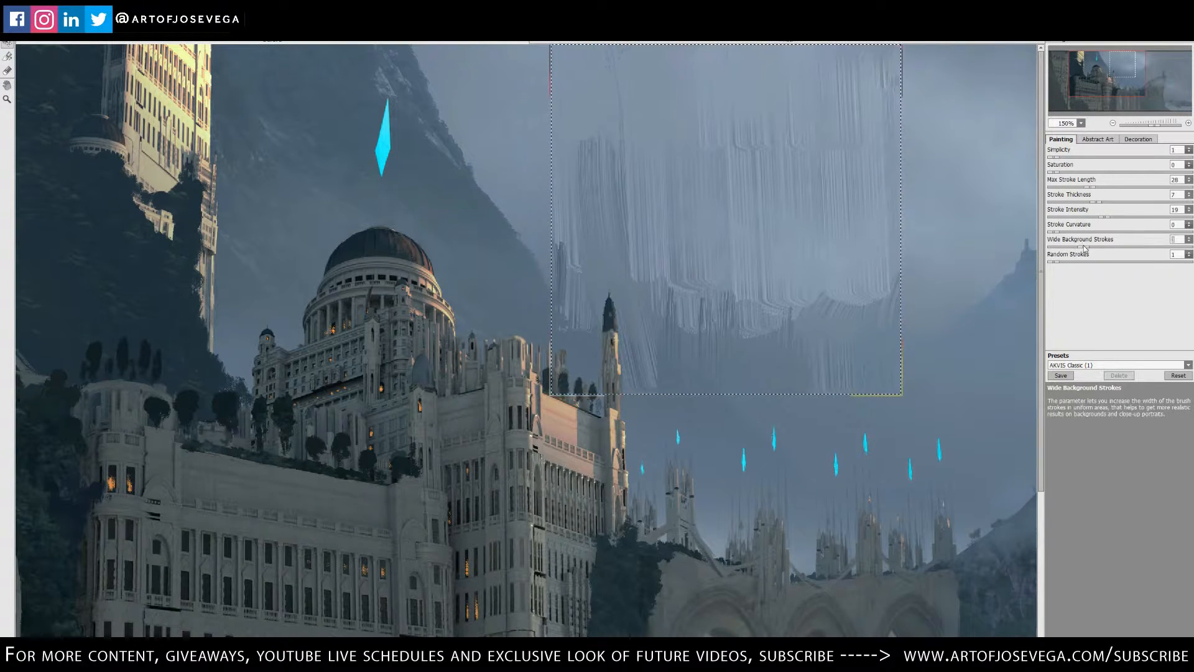
left_click(1126, 246)
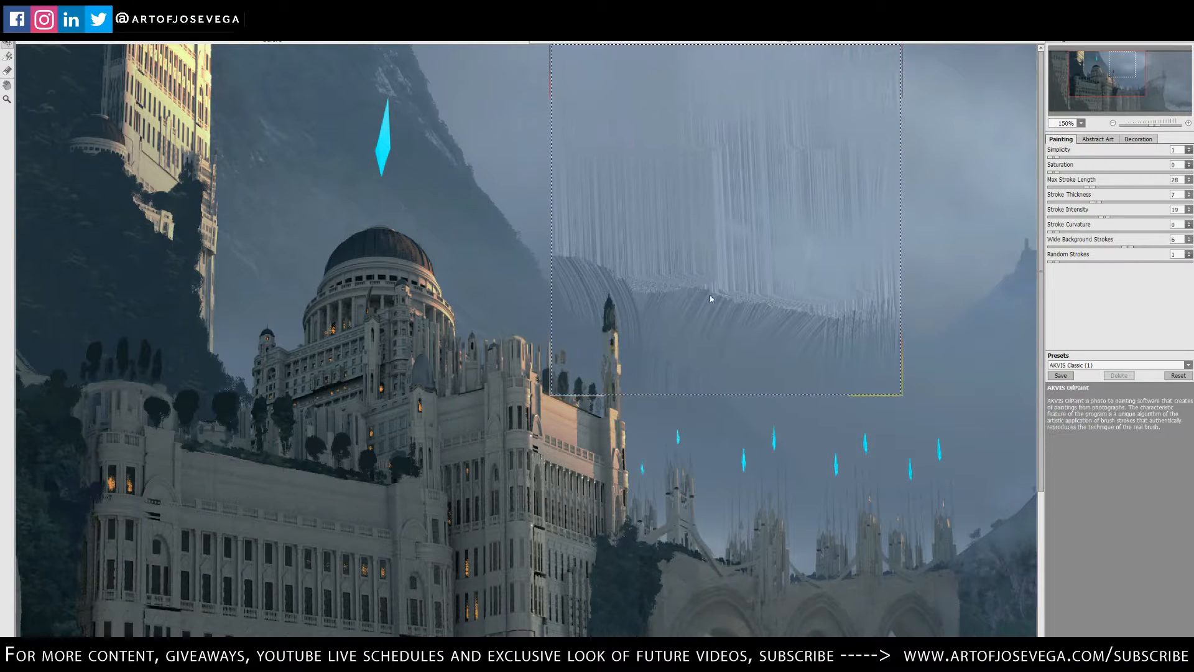
left_click_drag(711, 295, 443, 336)
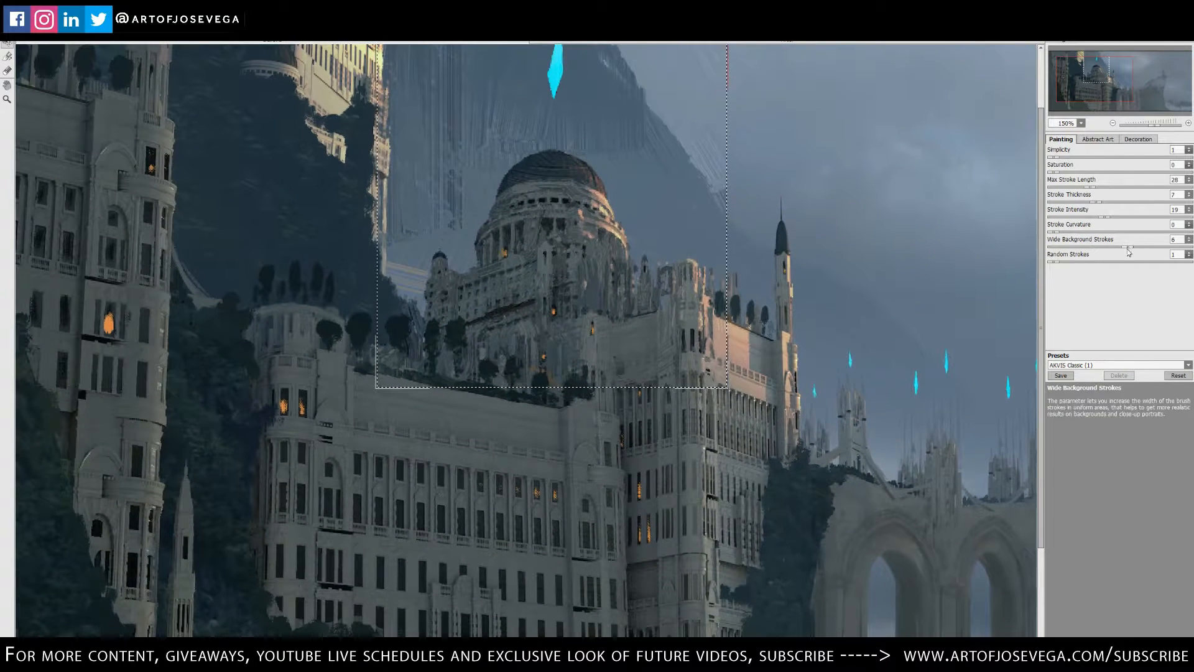
- Preview the wide strokes around the dome, mountainside and spire, and set the Stroke Intensity to 20
left_click_drag(469, 270, 466, 292)
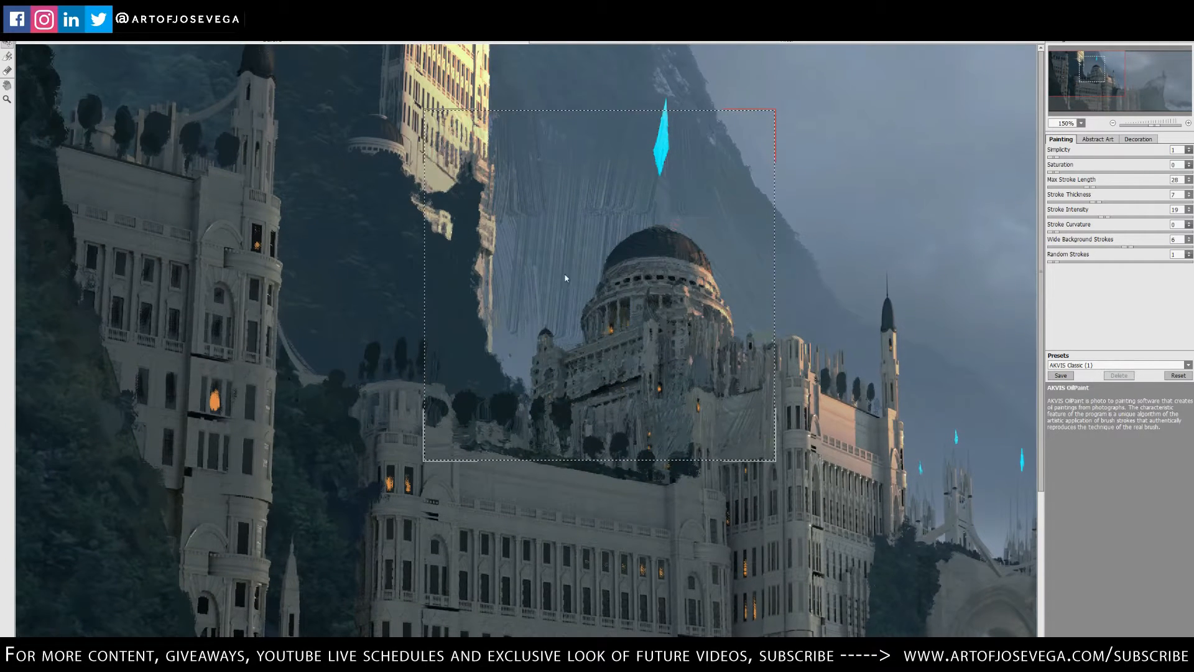
left_click_drag(565, 278, 549, 259)
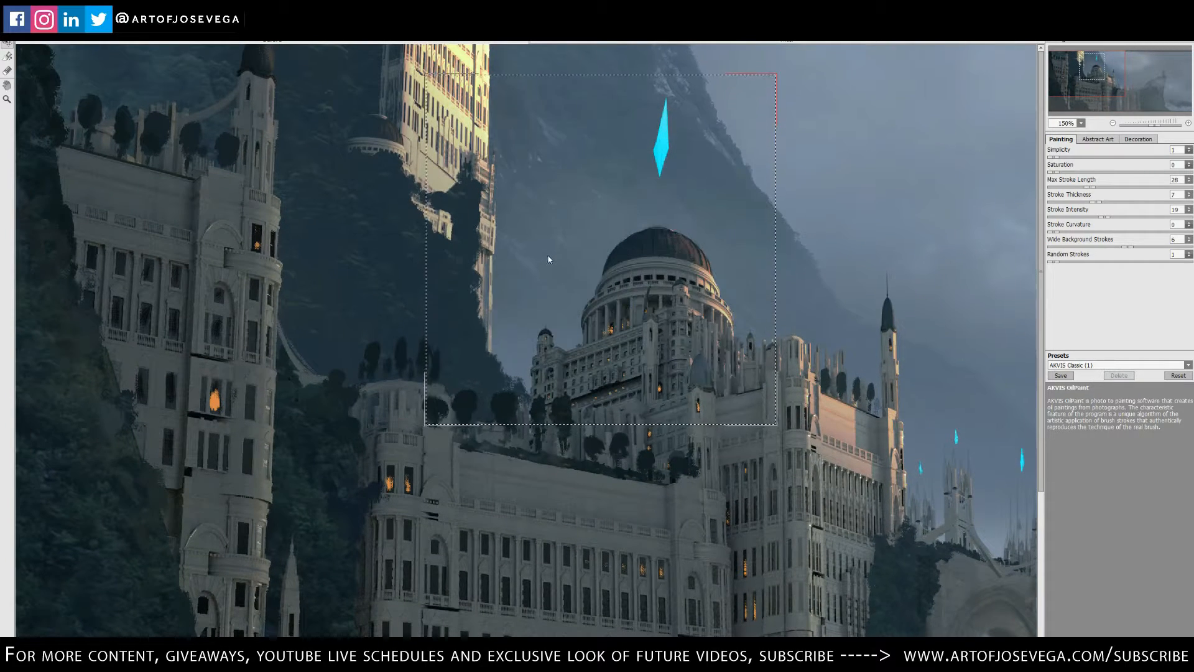
mouse_move(607, 350)
left_mouse_down()
mouse_move(516, 335)
mouse_move(379, 346)
mouse_move(595, 406)
mouse_move(625, 390)
mouse_move(683, 441)
mouse_move(668, 370)
left_mouse_up()
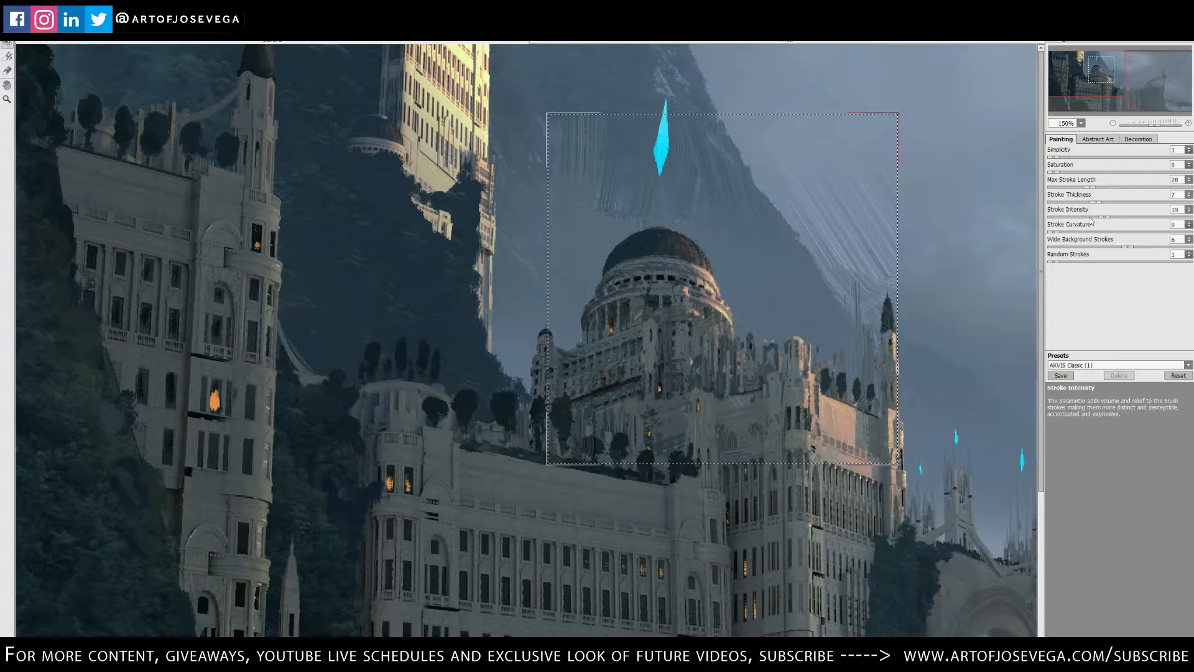
left_click_drag(702, 319, 546, 319)
left_click_drag(546, 319, 722, 297)
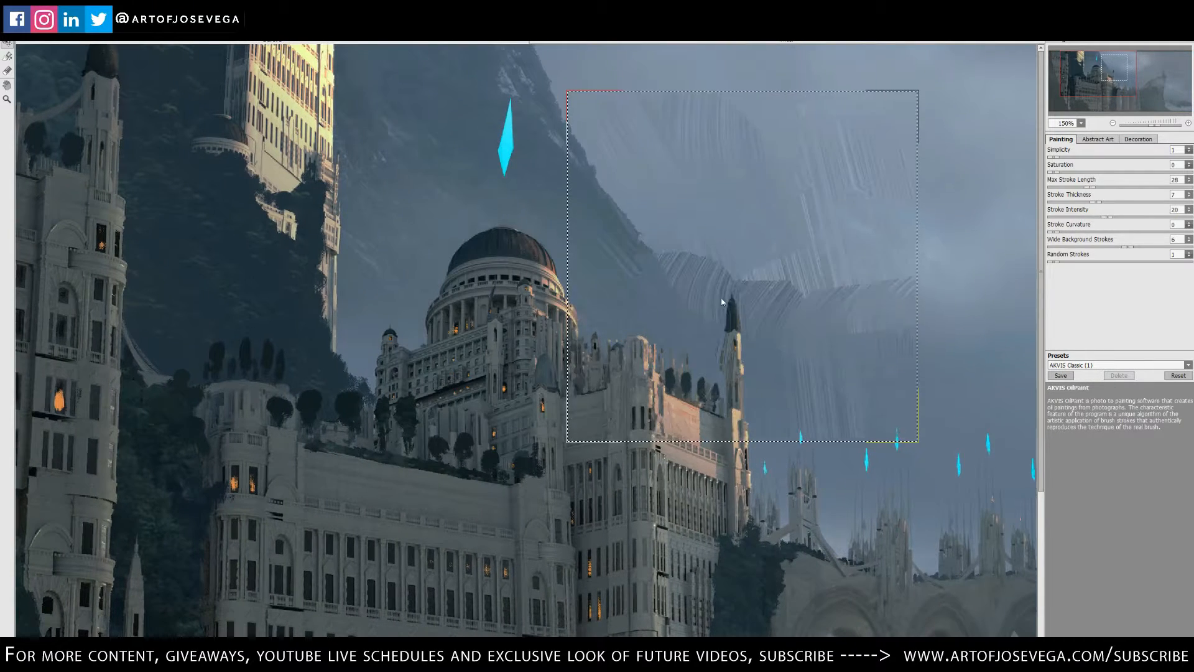
- Try higher Random Strokes values over the sky and mountain slope near the spire, and bring the setting back to 1
left_click(1076, 262)
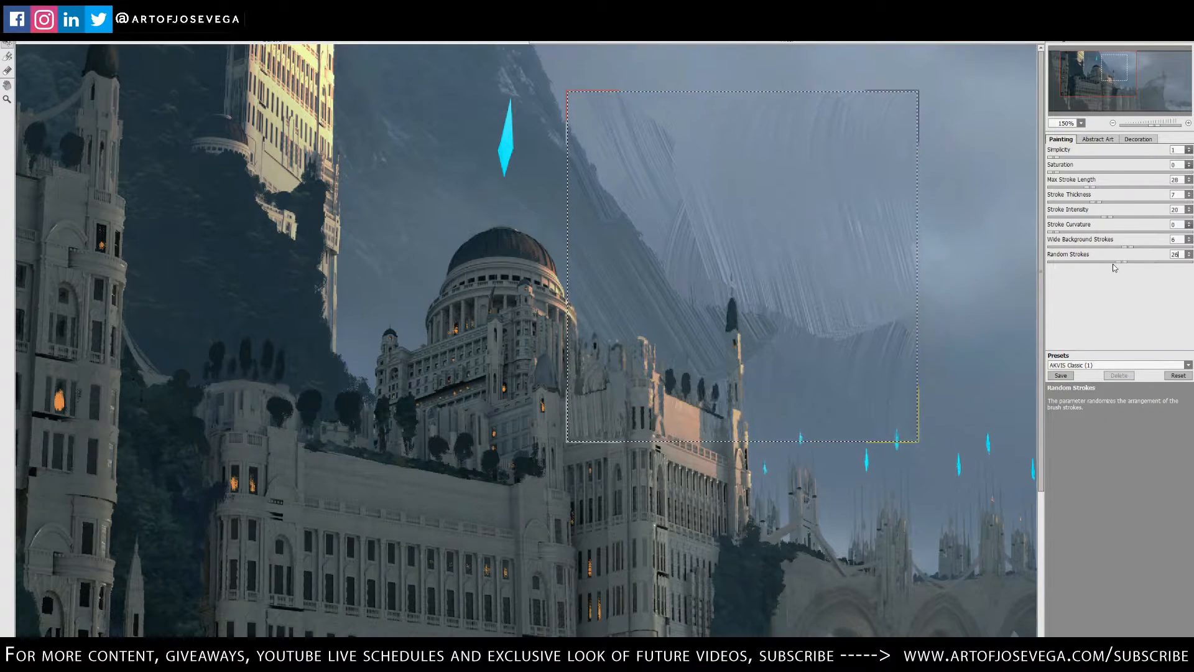
left_click(1161, 264)
left_click(1084, 264)
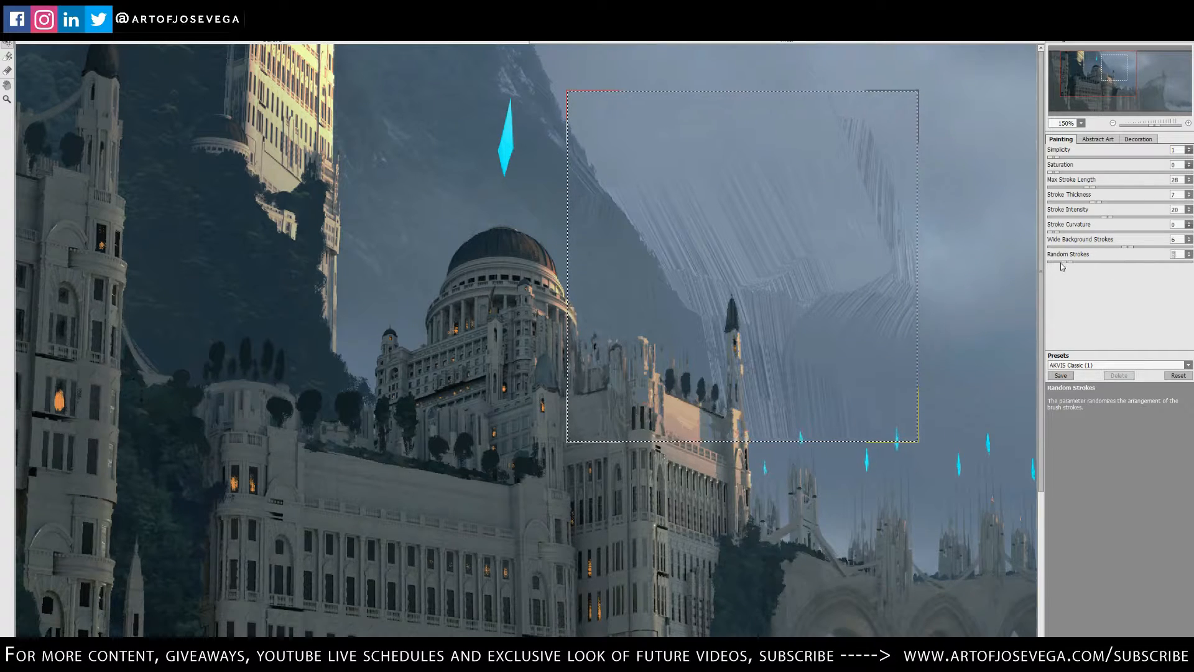
left_click_drag(752, 204, 649, 197)
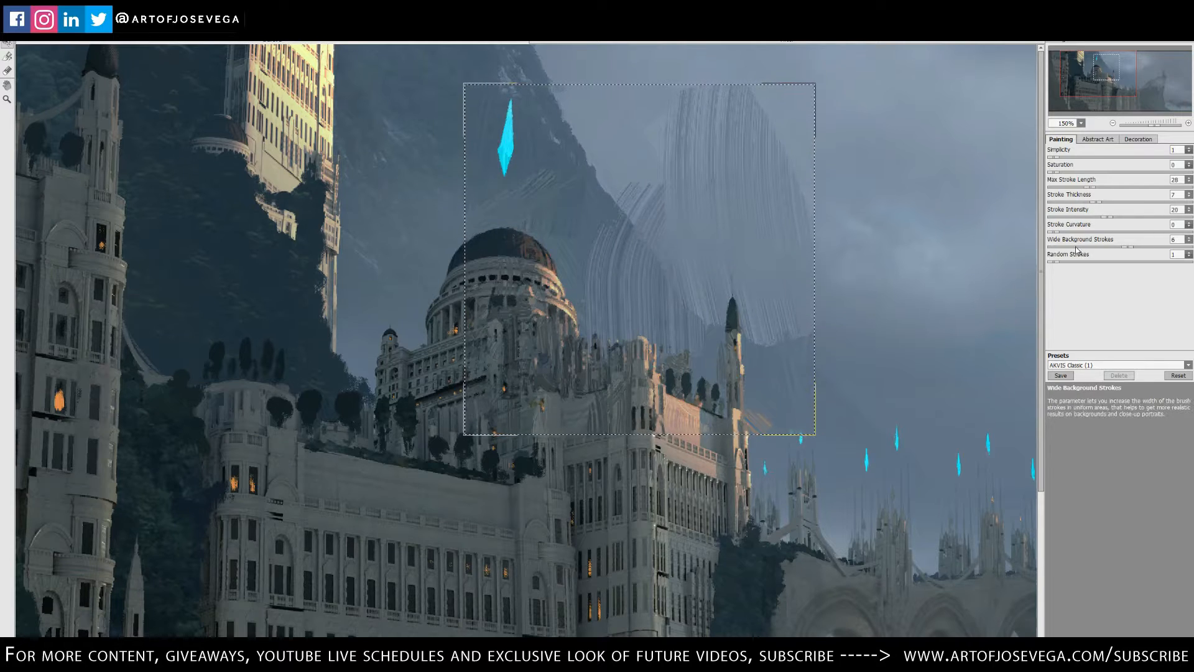
- Set Stroke Intensity to 9, Stroke Thickness to 7 and Wide Background Strokes to 3, previewing across the castle facade and arched bridge
left_click(1078, 217)
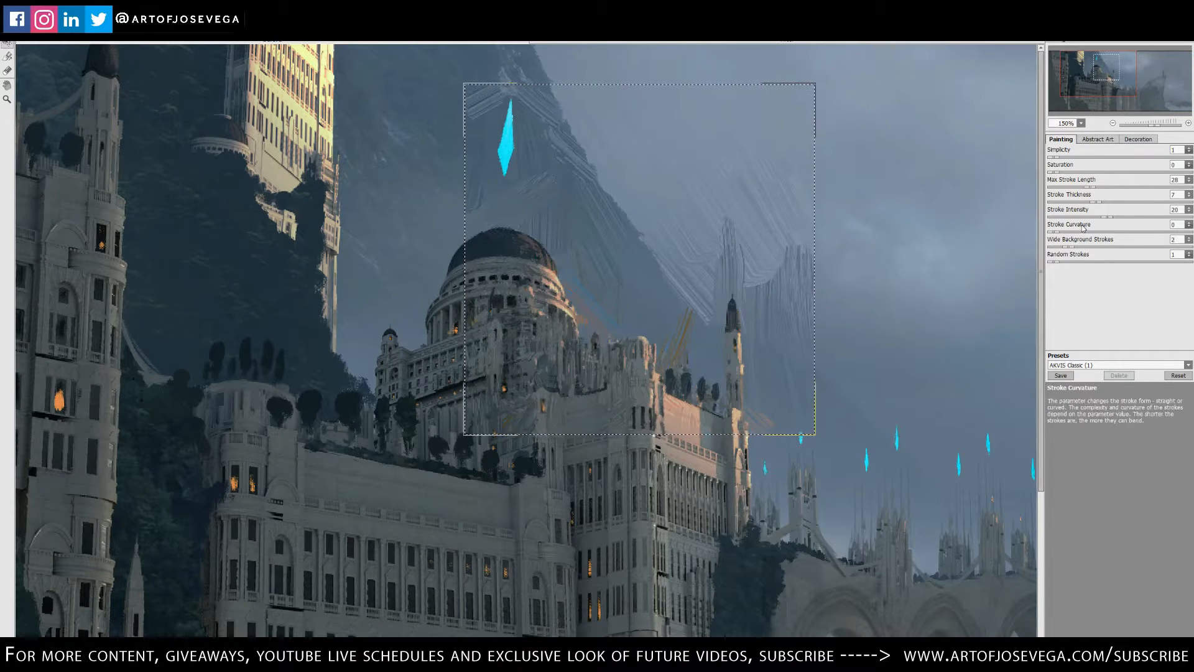
left_click(1074, 202)
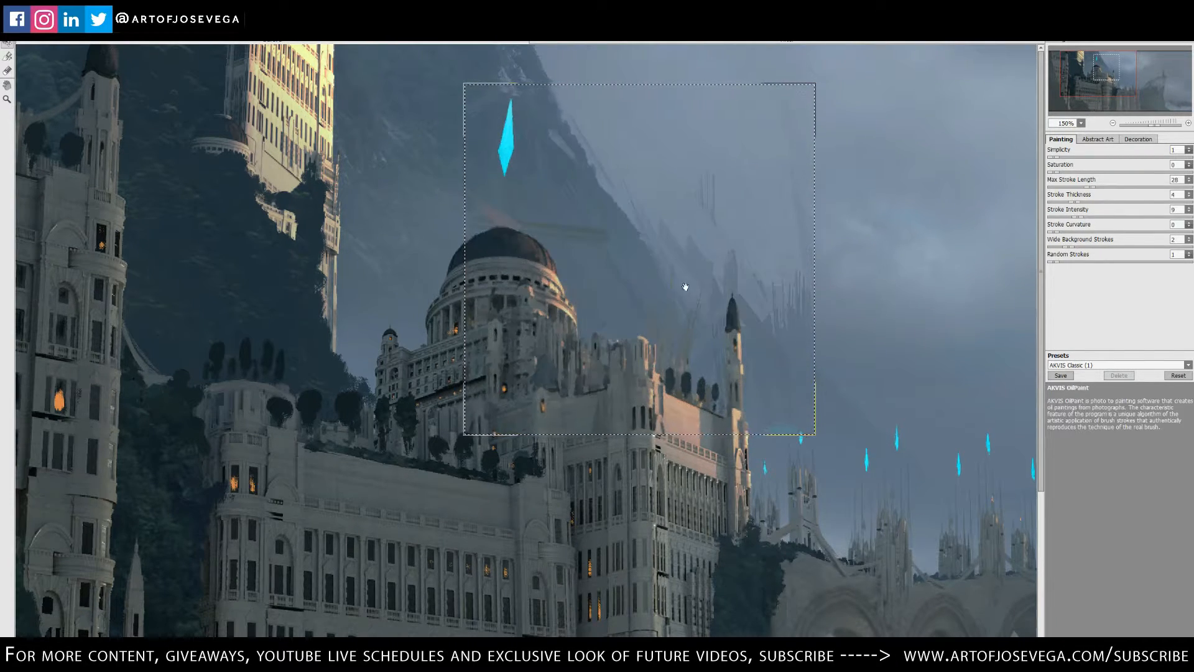
left_click_drag(684, 288, 600, 288)
left_click(1096, 201)
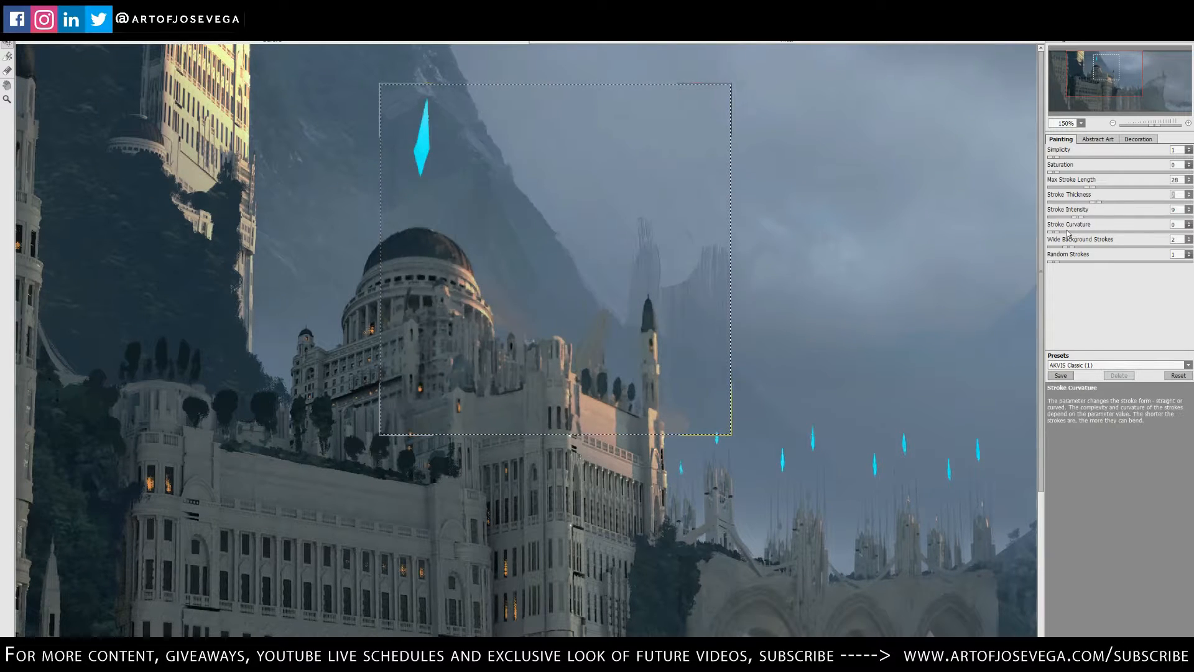
left_click(1081, 247)
left_click(535, 455)
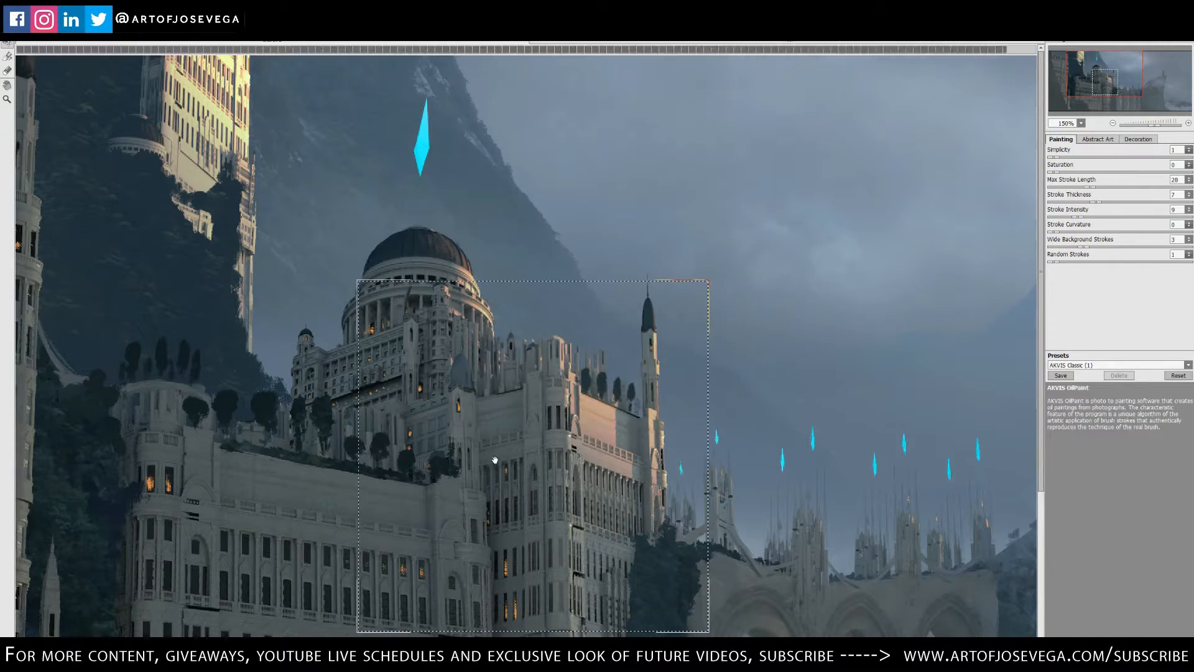
left_click_drag(504, 440, 450, 240)
left_click(672, 355)
left_click(684, 300)
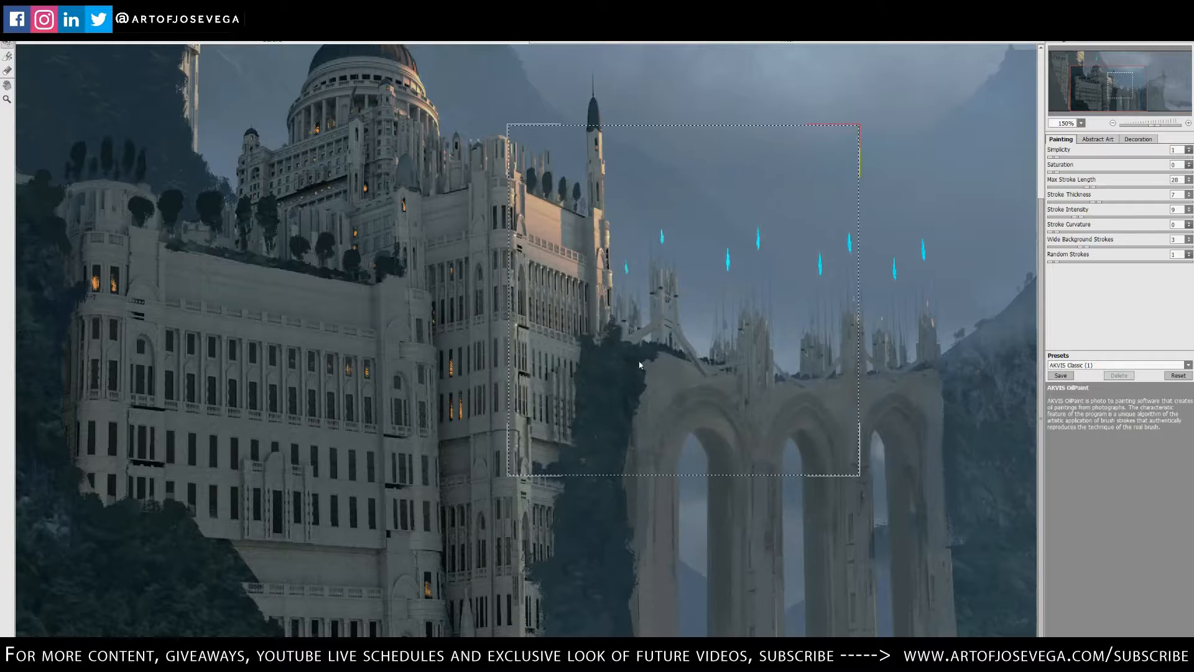
- Set the Stroke Intensity to 17 and preview the strokes over the sky, the spire and the castle facade
left_click(1097, 217)
left_click_drag(681, 252, 709, 452)
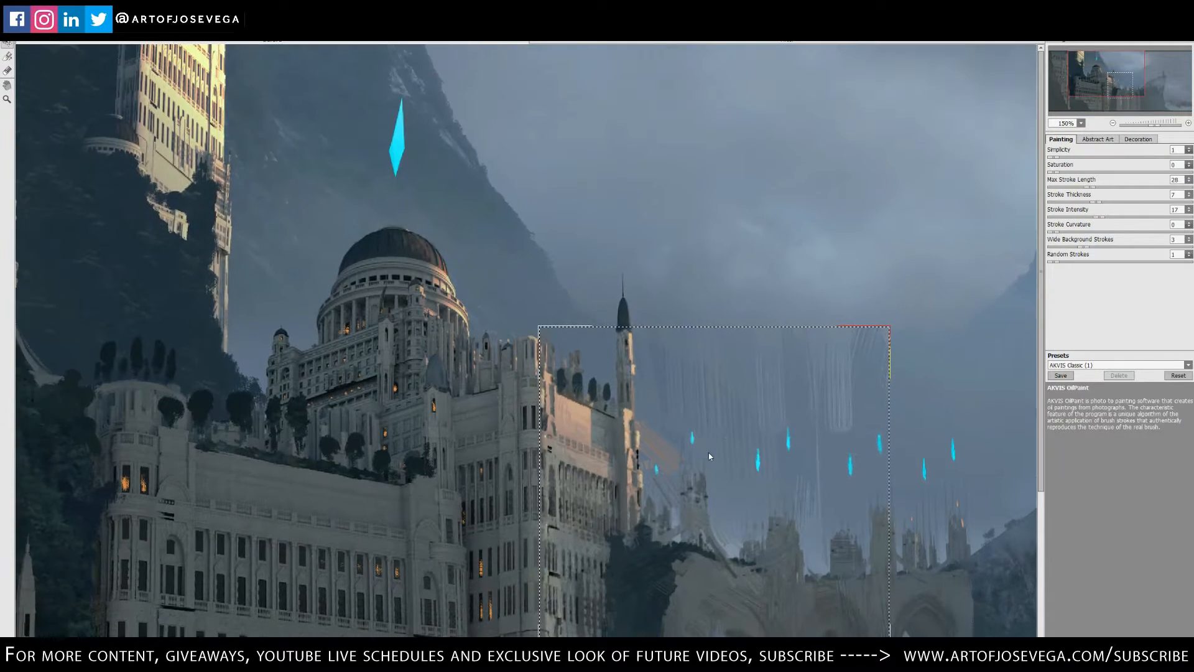
left_click(616, 311)
key("ctrl+minus")
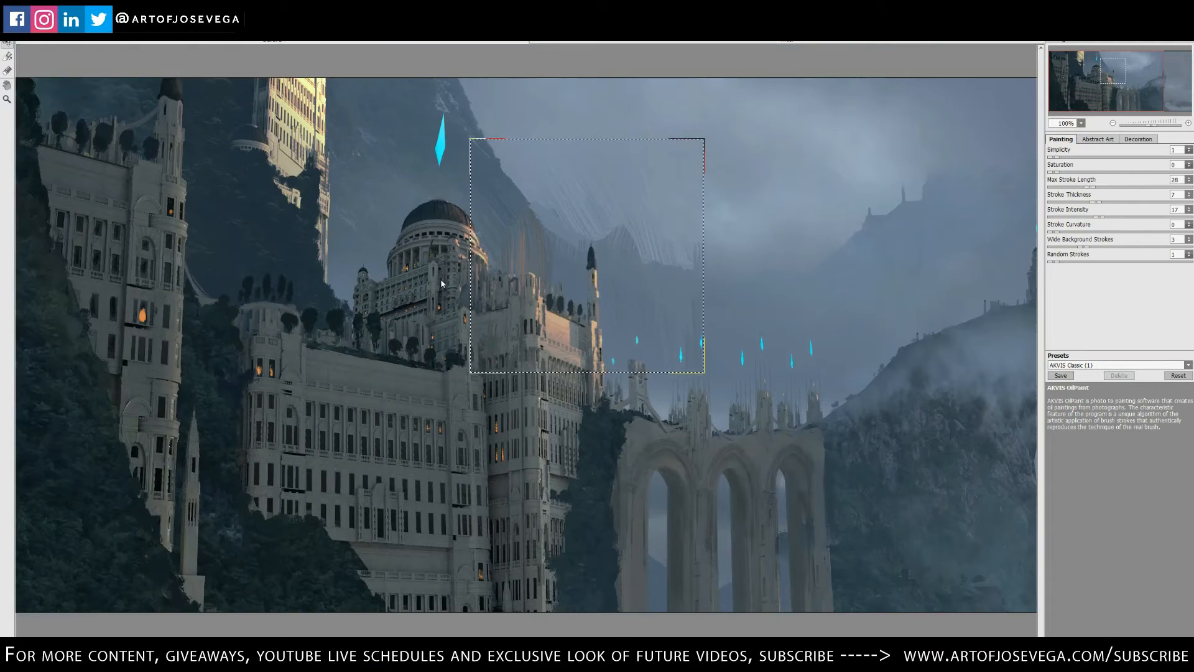
left_click_drag(667, 302, 672, 302)
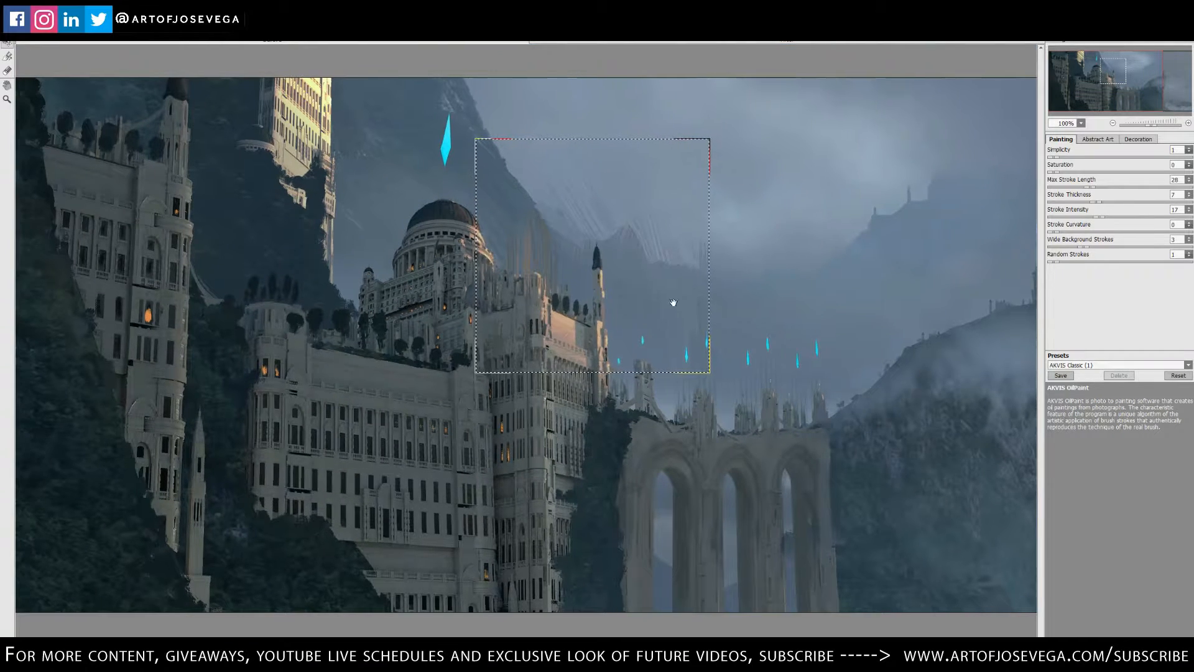
left_click_drag(573, 292, 502, 373)
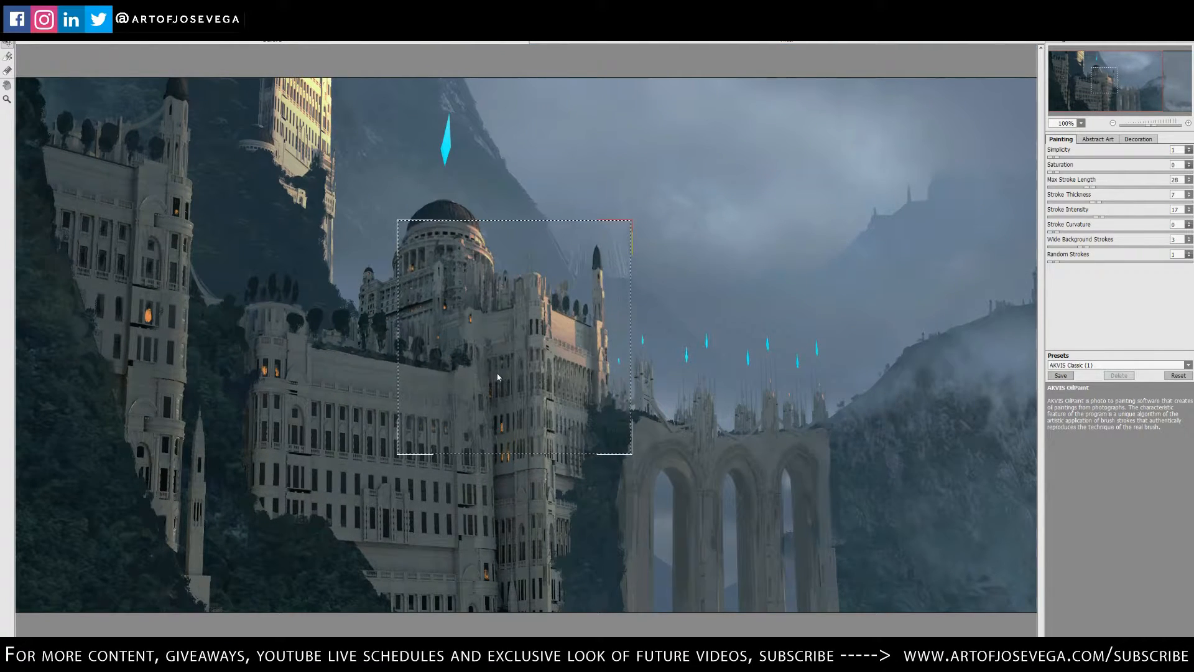
- Examine the stroke preview up close over the castle tower, the sky beside the spire and the mountain slope
key("ctrl+plus")
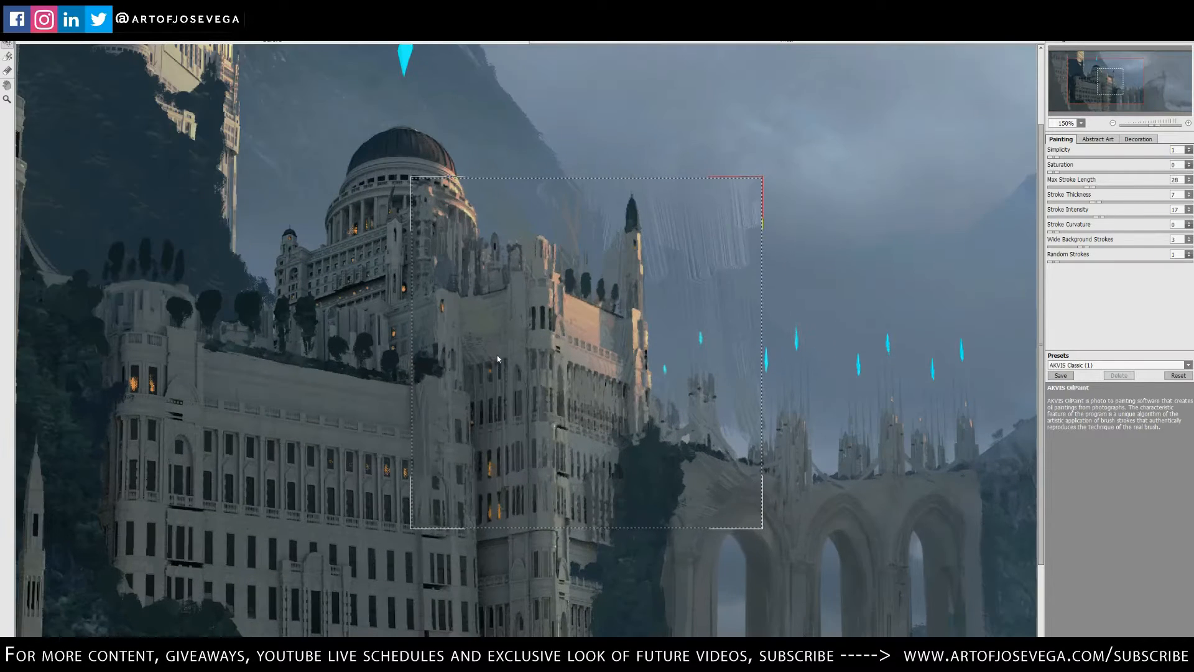
left_click_drag(523, 434, 501, 375)
key("ctrl+plus")
left_click_drag(514, 300, 840, 347)
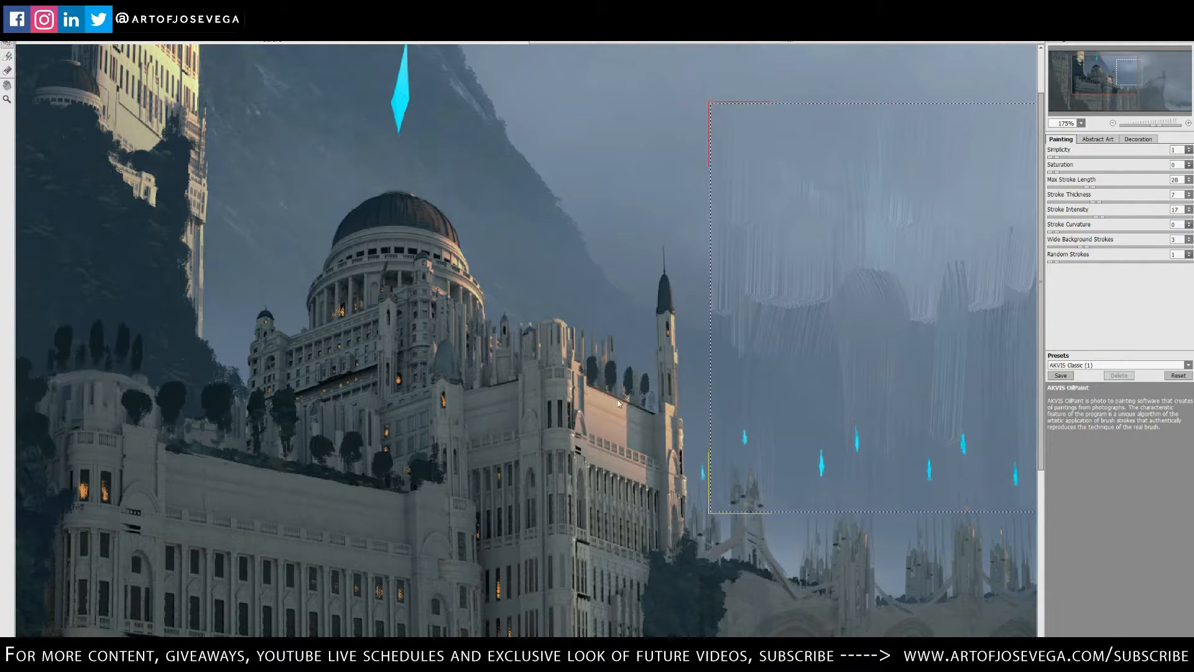
mouse_move(764, 385)
left_mouse_down()
mouse_move(580, 411)
mouse_move(529, 375)
left_mouse_up()
scroll(587, 420, "up", 1)
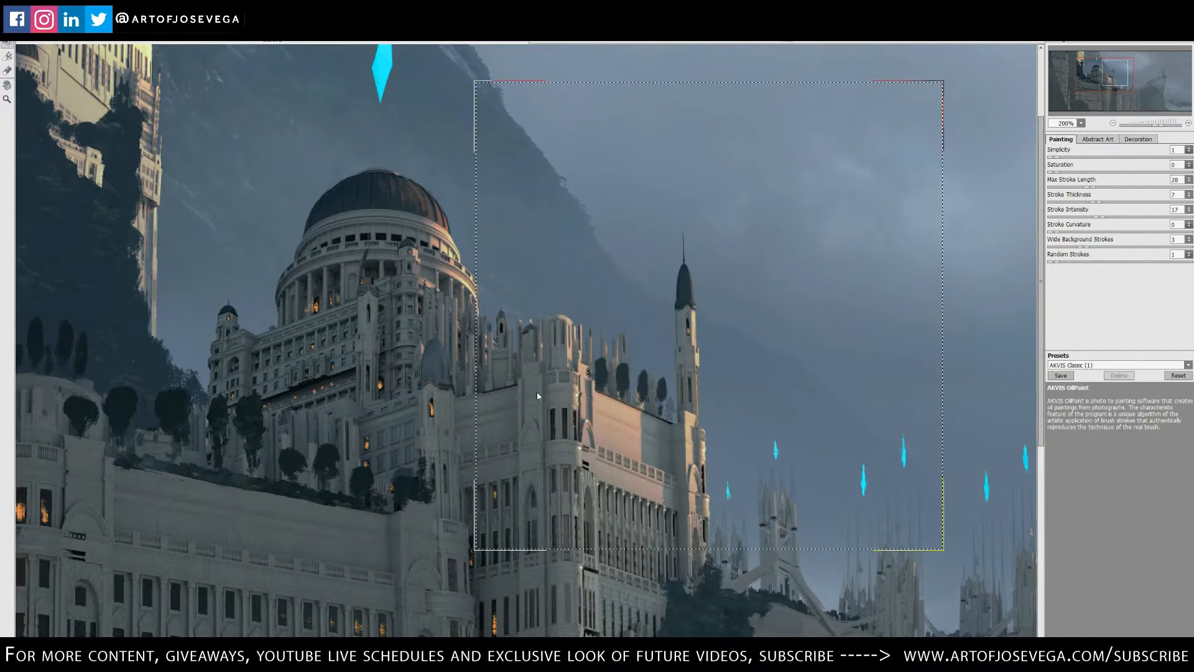
mouse_move(640, 418)
left_mouse_down()
mouse_move(536, 409)
mouse_move(609, 446)
left_mouse_up()
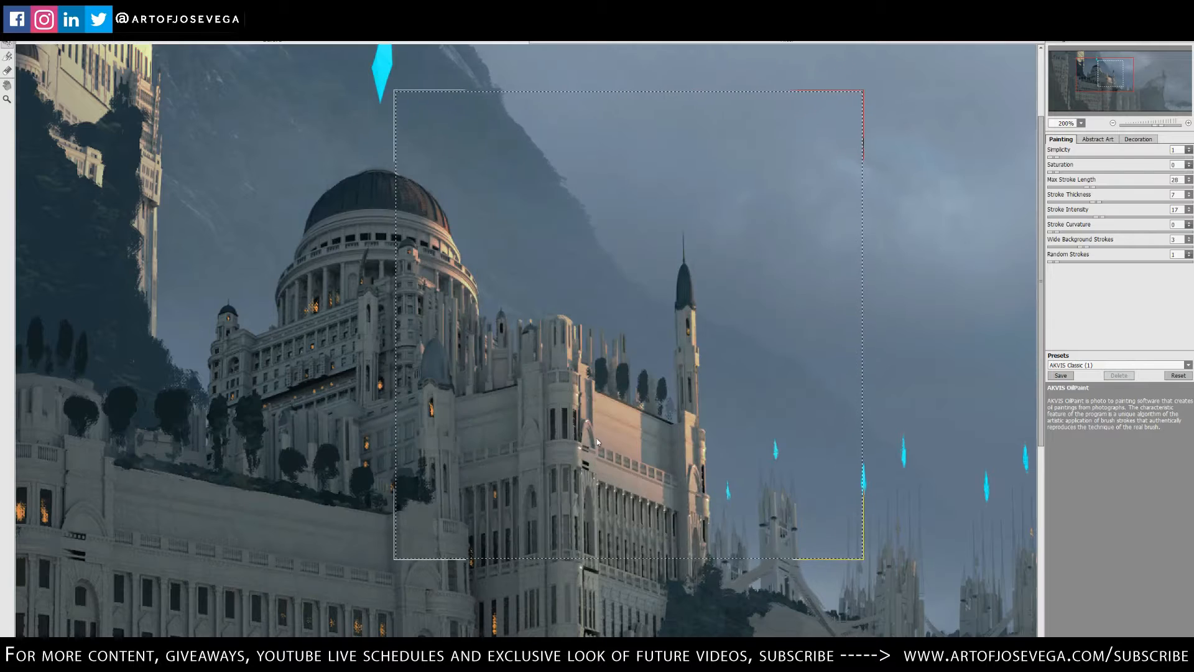
left_click_drag(565, 364, 534, 363)
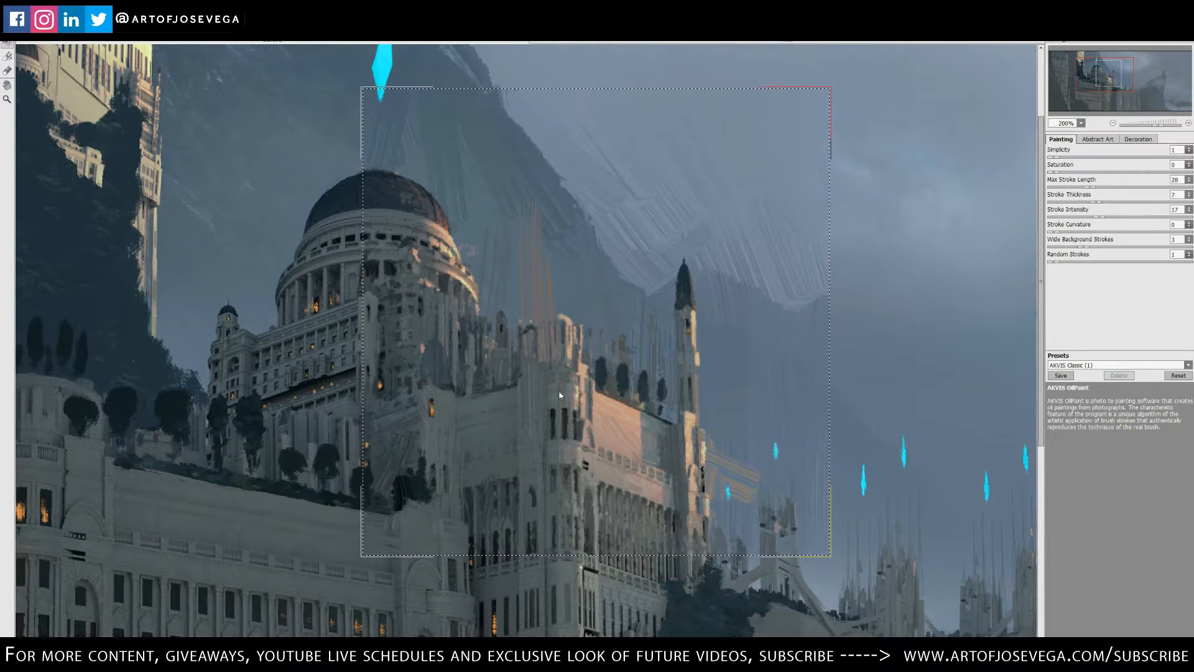
- Compare the stroke preview across the dome, the tree-lined terrace and the spire, against the overall picture
mouse_move(573, 387)
left_mouse_down()
mouse_move(539, 353)
mouse_move(527, 398)
mouse_move(382, 369)
left_mouse_up()
left_click_drag(415, 332, 324, 252)
mouse_move(268, 339)
left_mouse_down()
mouse_move(336, 357)
mouse_move(312, 325)
mouse_move(172, 388)
mouse_move(174, 406)
mouse_move(268, 443)
mouse_move(643, 468)
mouse_move(520, 331)
mouse_move(412, 277)
left_mouse_up()
left_click_drag(411, 277, 457, 321)
mouse_move(535, 269)
left_mouse_down()
mouse_move(552, 254)
mouse_move(582, 265)
left_mouse_up()
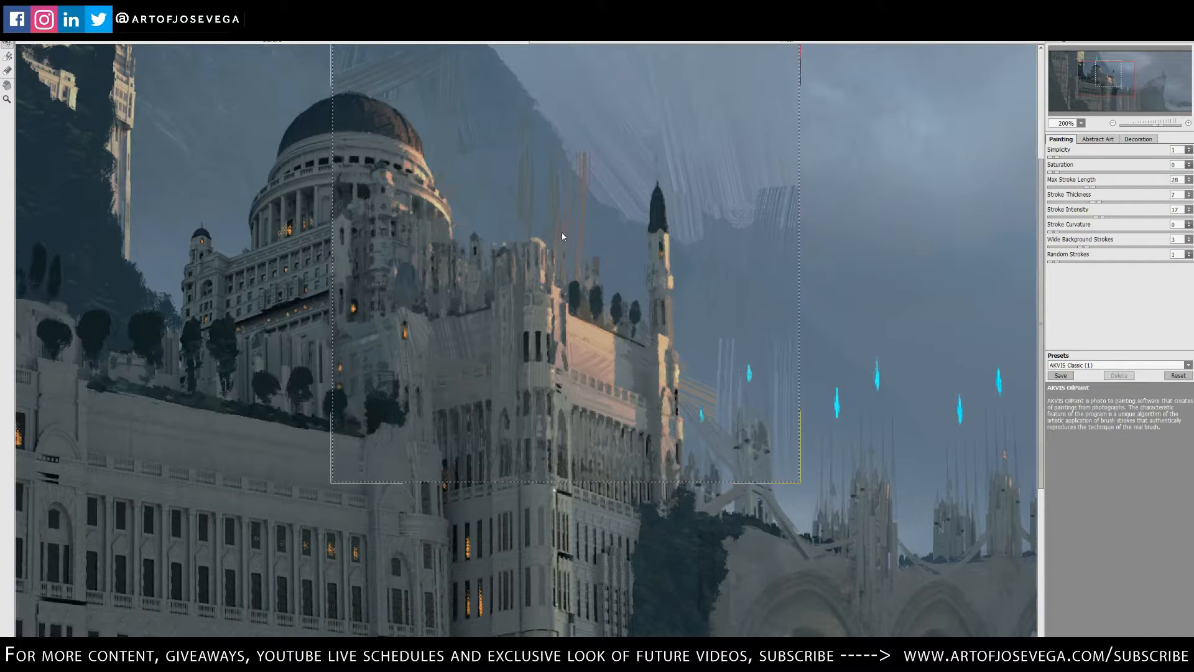
left_click_drag(589, 370, 583, 420)
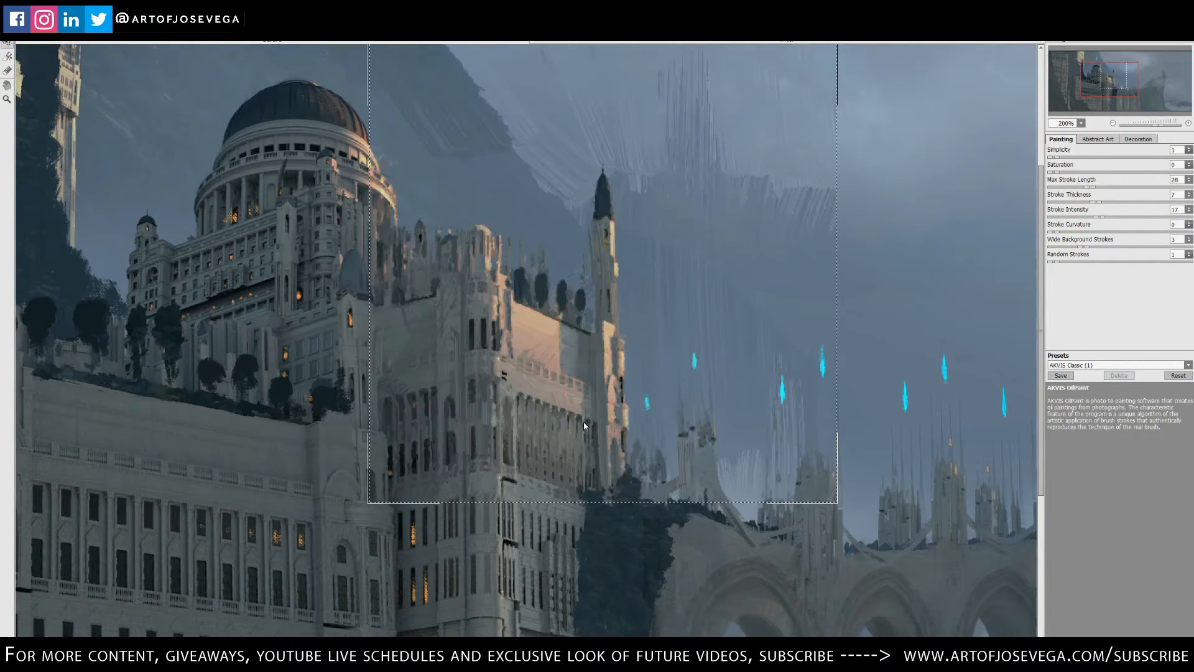
key("ctrl+minus")
key("ctrl+minus")
key("ctrl+minus")
key("ctrl+minus")
key("ctrl+minus")
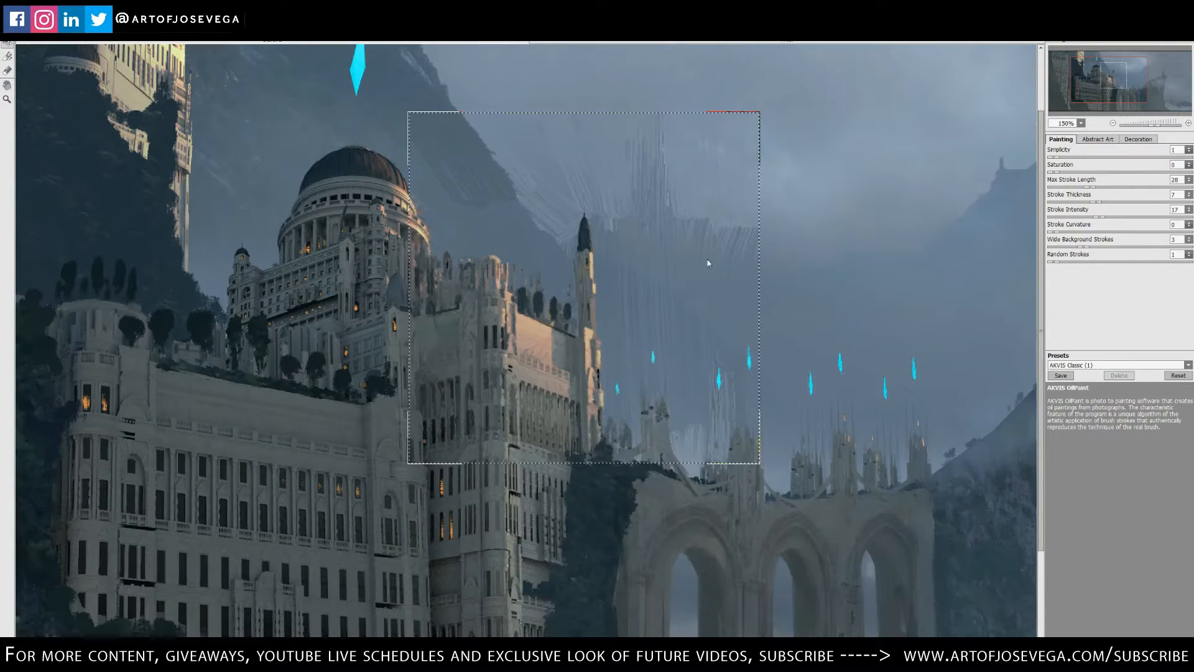
key("ctrl+alt+0")
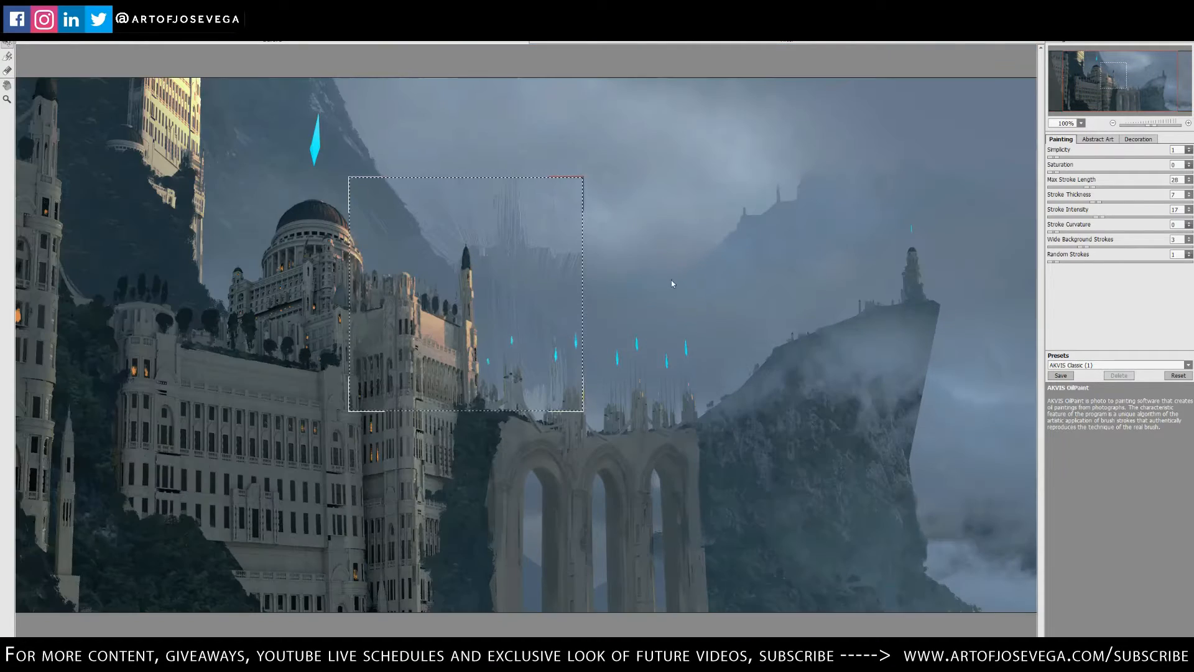
- Set the abstract strokes' Color to 51, Saturation to 9 and Contrast to 9, previewing over the dome and spire
left_click(1096, 139)
left_click_drag(510, 314, 613, 326)
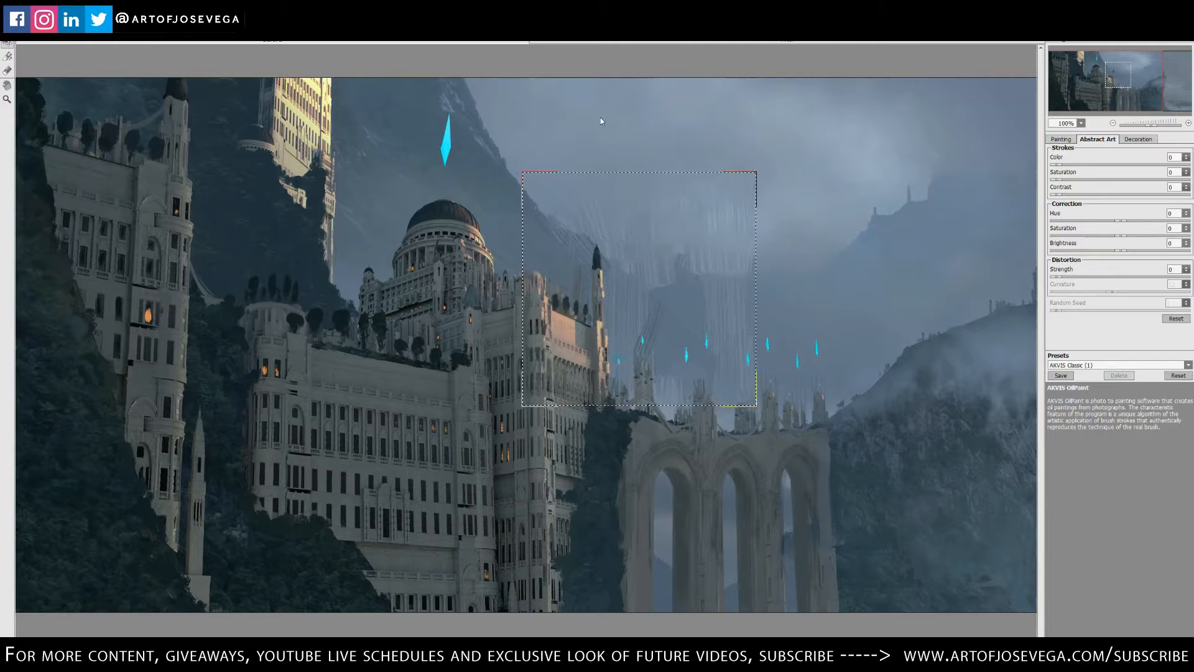
scroll(604, 129, "up", 2)
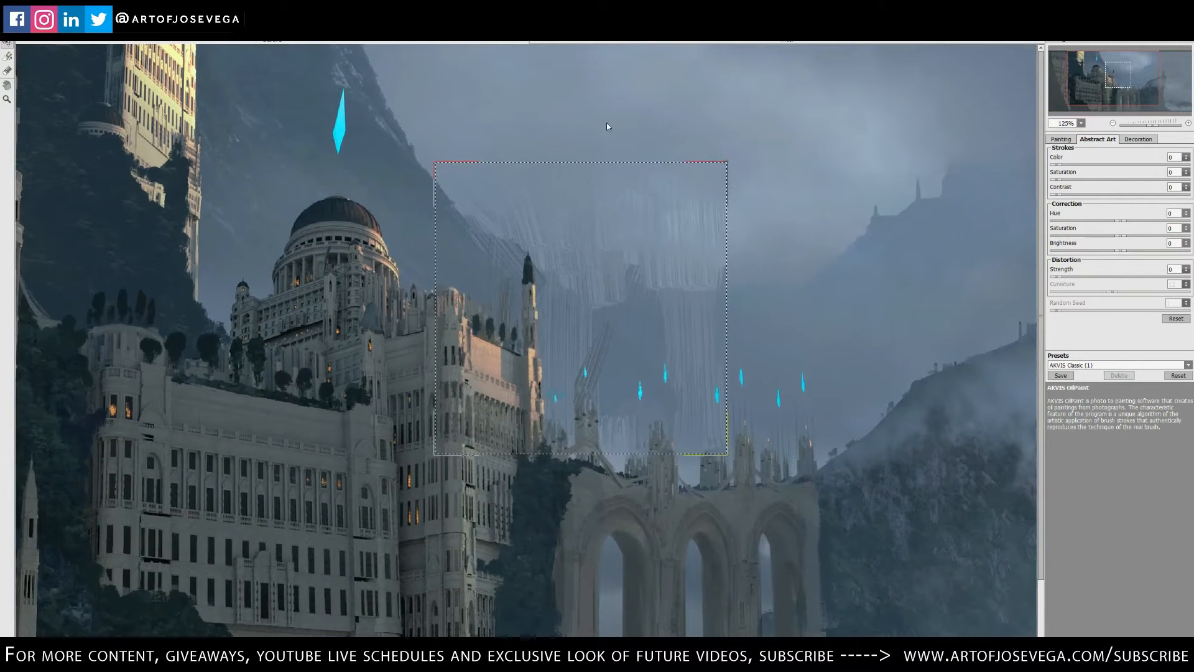
left_click_drag(568, 323, 542, 349)
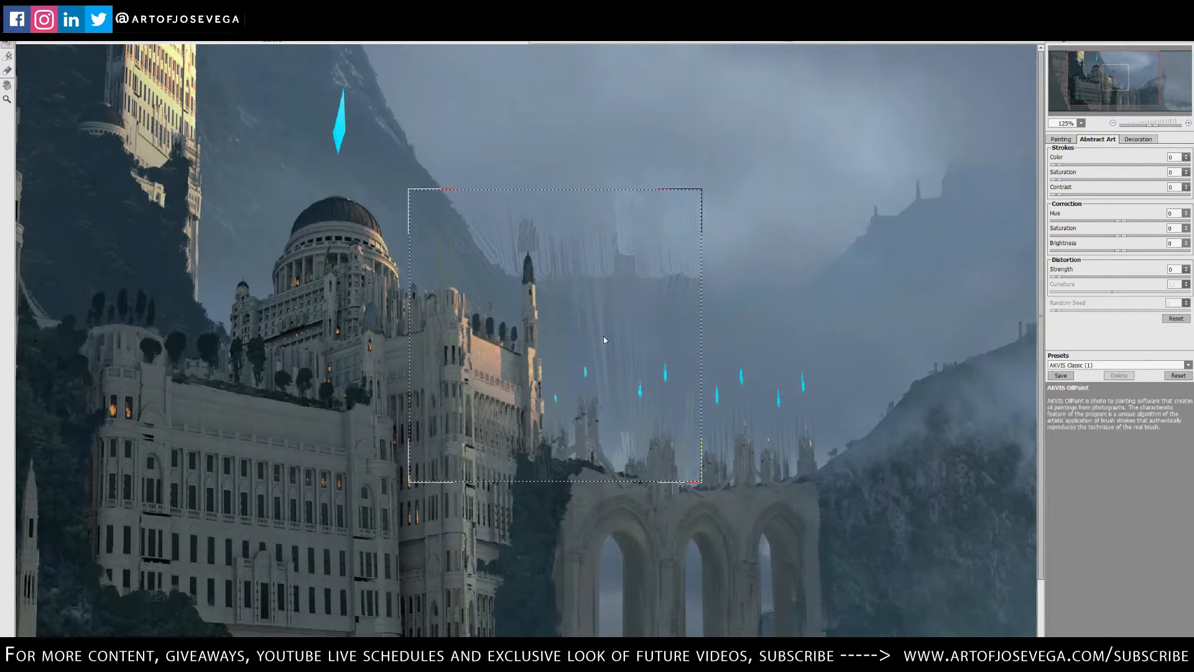
mouse_move(498, 395)
left_mouse_down()
mouse_move(494, 383)
mouse_move(446, 403)
left_mouse_up()
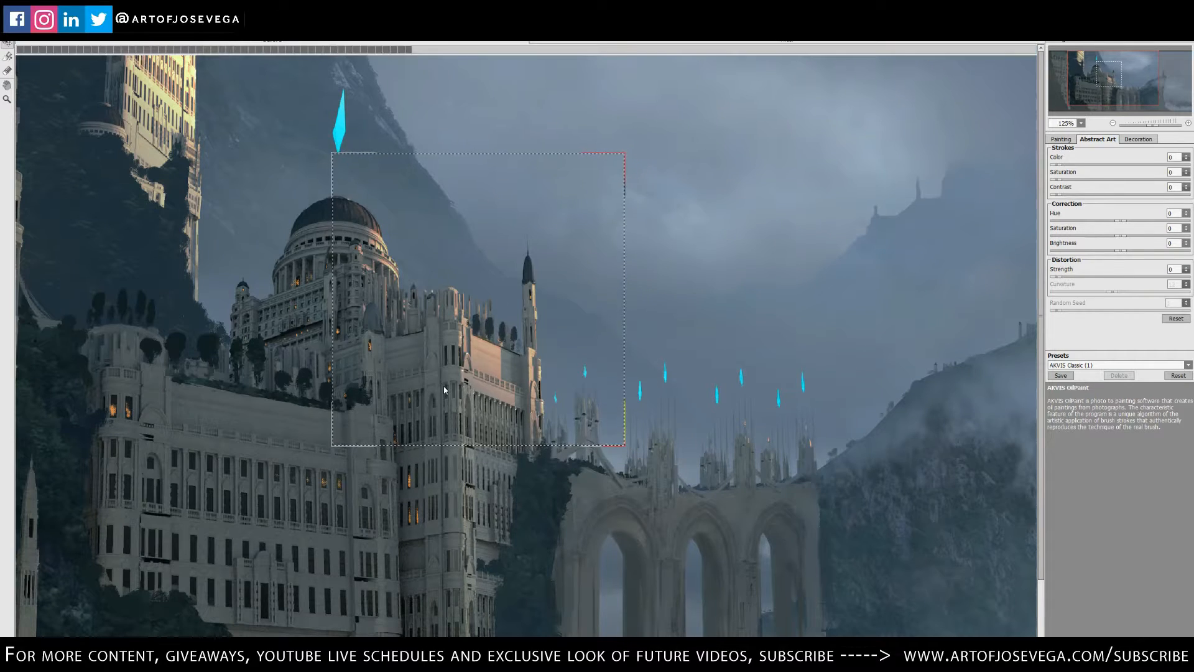
left_click_drag(1066, 165, 1086, 165)
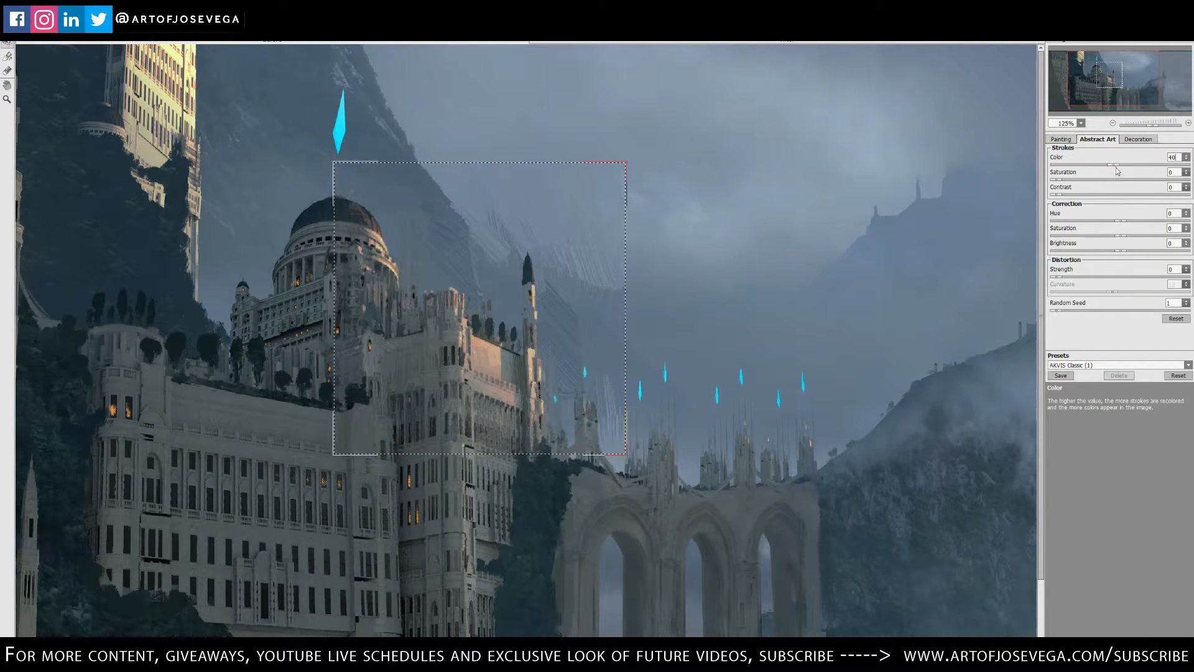
left_click_drag(1109, 168, 1127, 169)
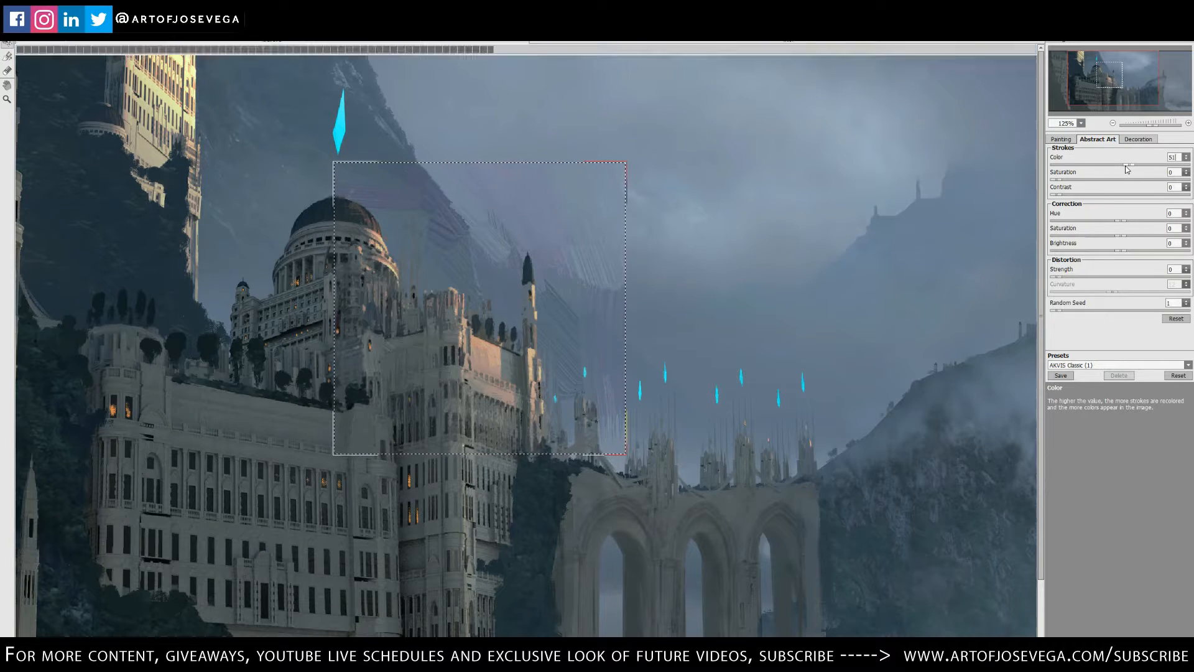
left_click(1085, 180)
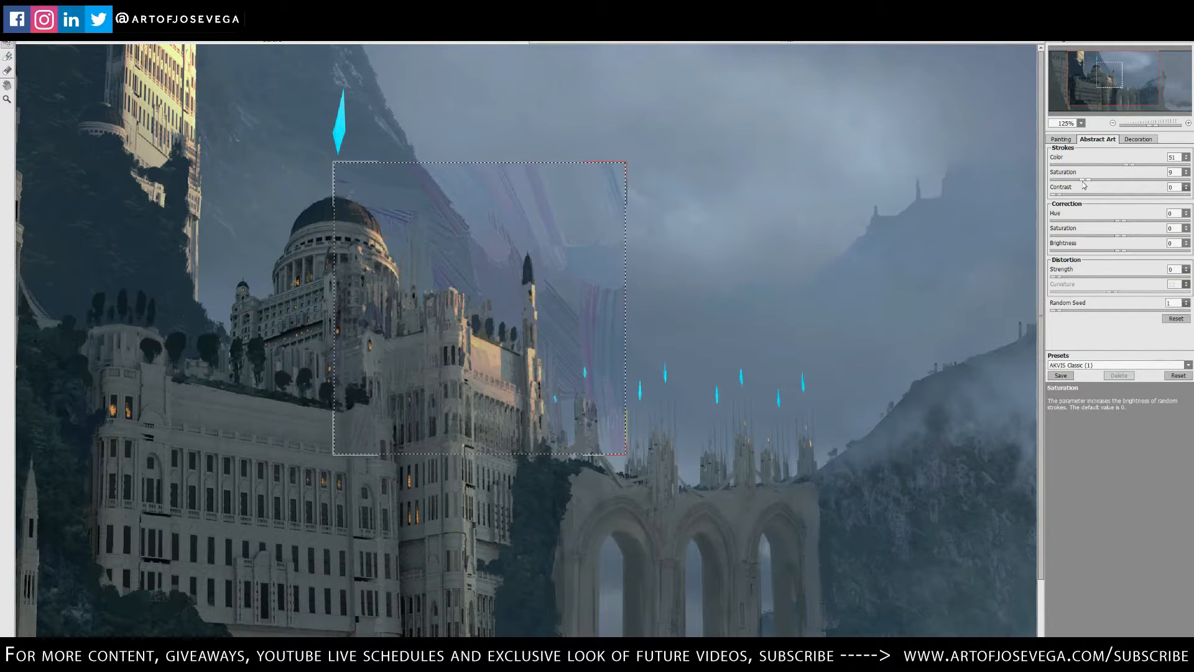
left_click(1071, 194)
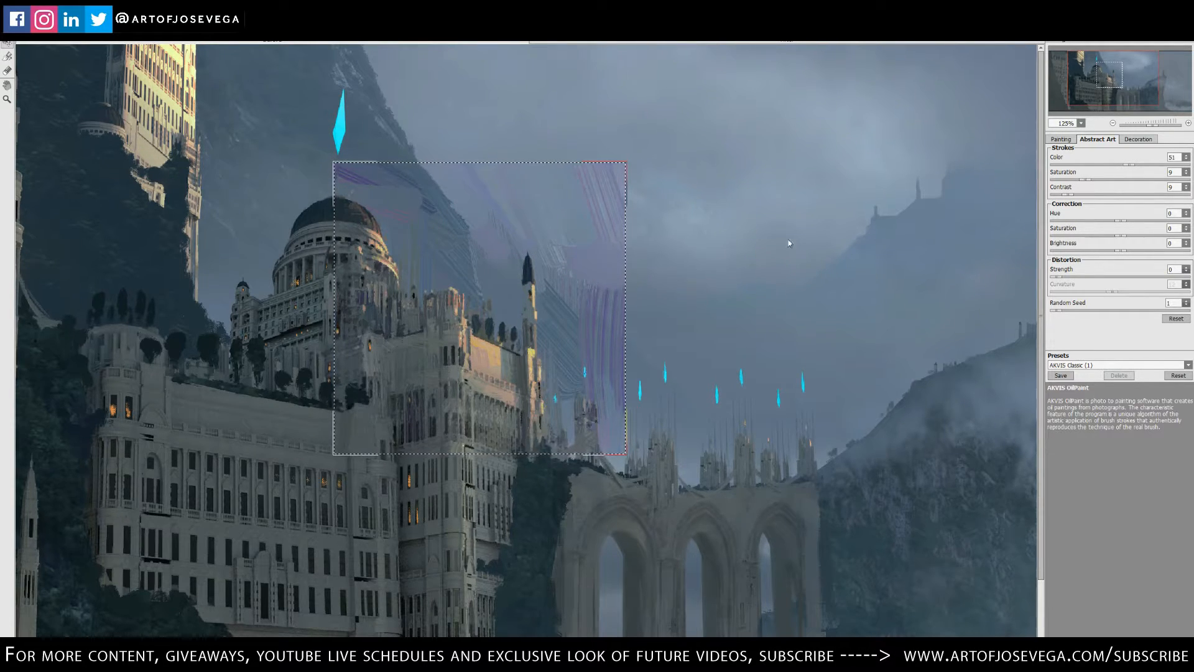
- Set the colour correction to Hue 138, Saturation 17 and Brightness -11, previewing over the arched bridge
left_click(1107, 220)
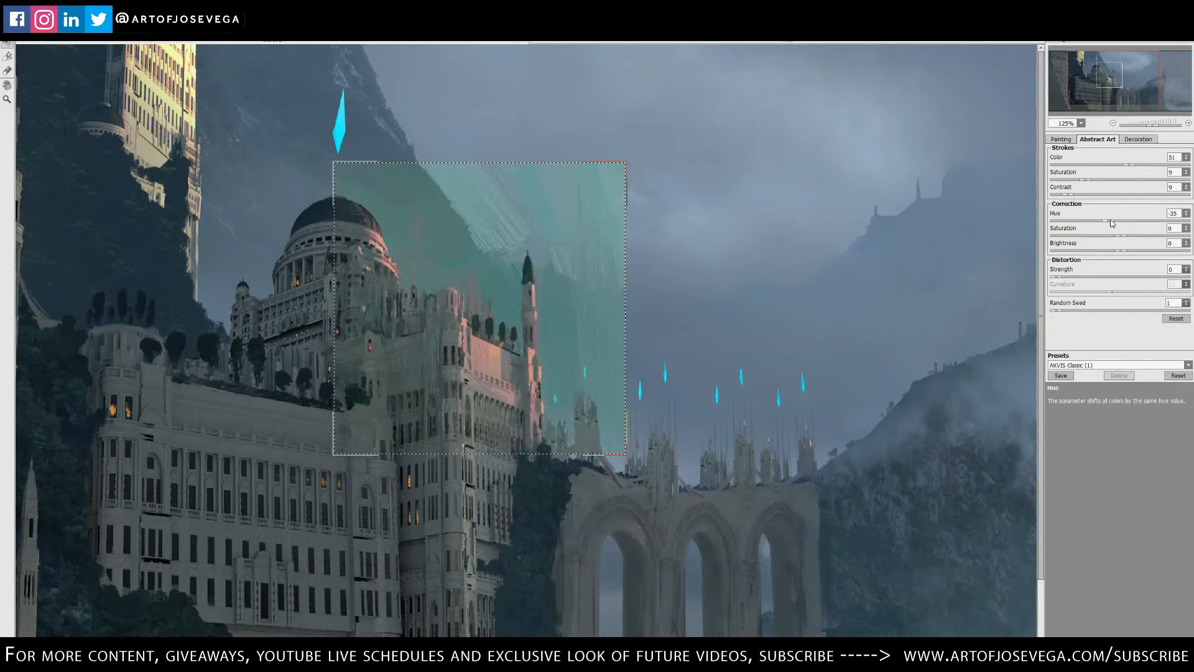
left_click_drag(1107, 220, 1134, 221)
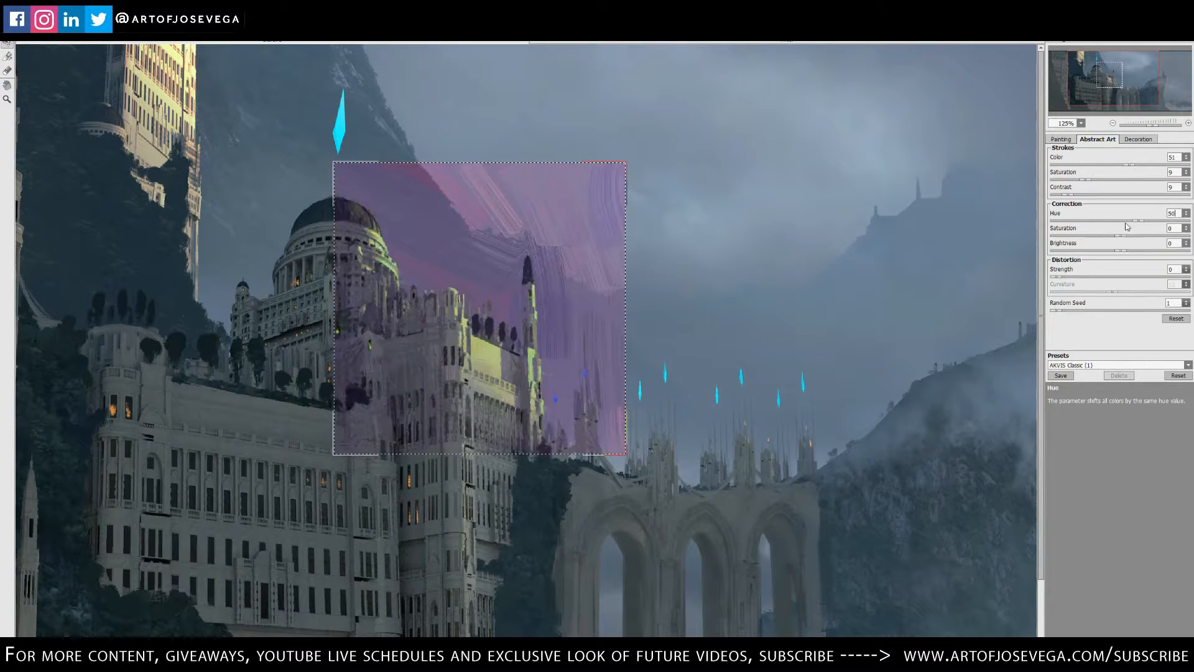
left_click_drag(404, 397, 581, 421)
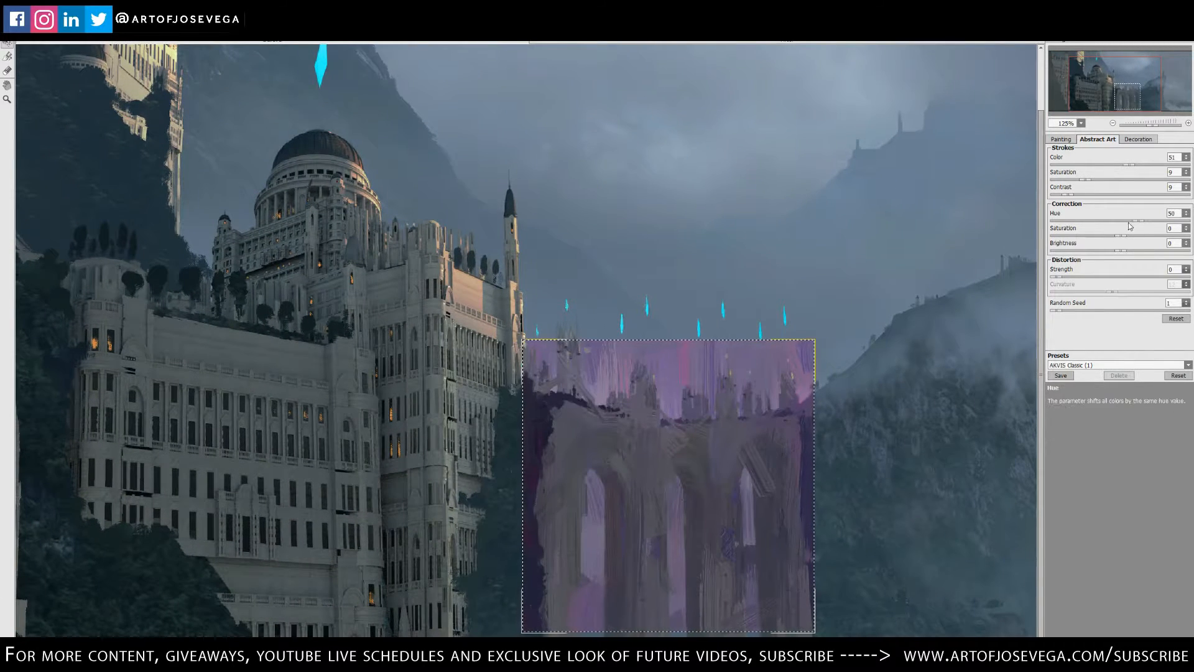
left_click_drag(1139, 223, 1156, 226)
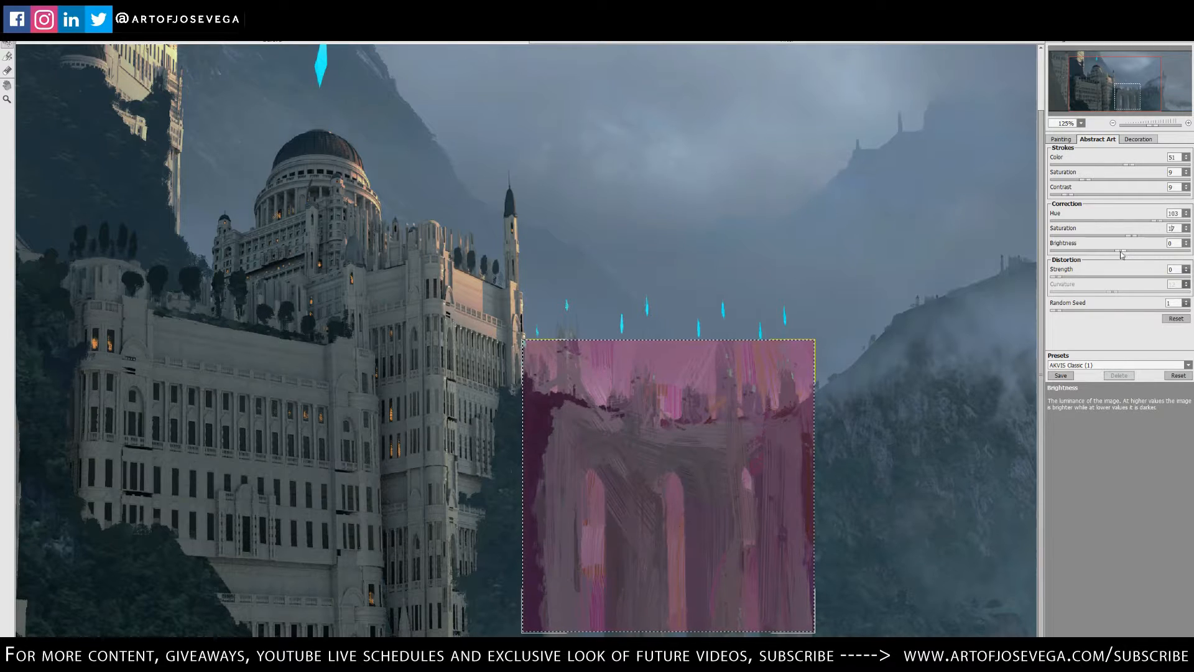
left_click_drag(1122, 254, 1170, 221)
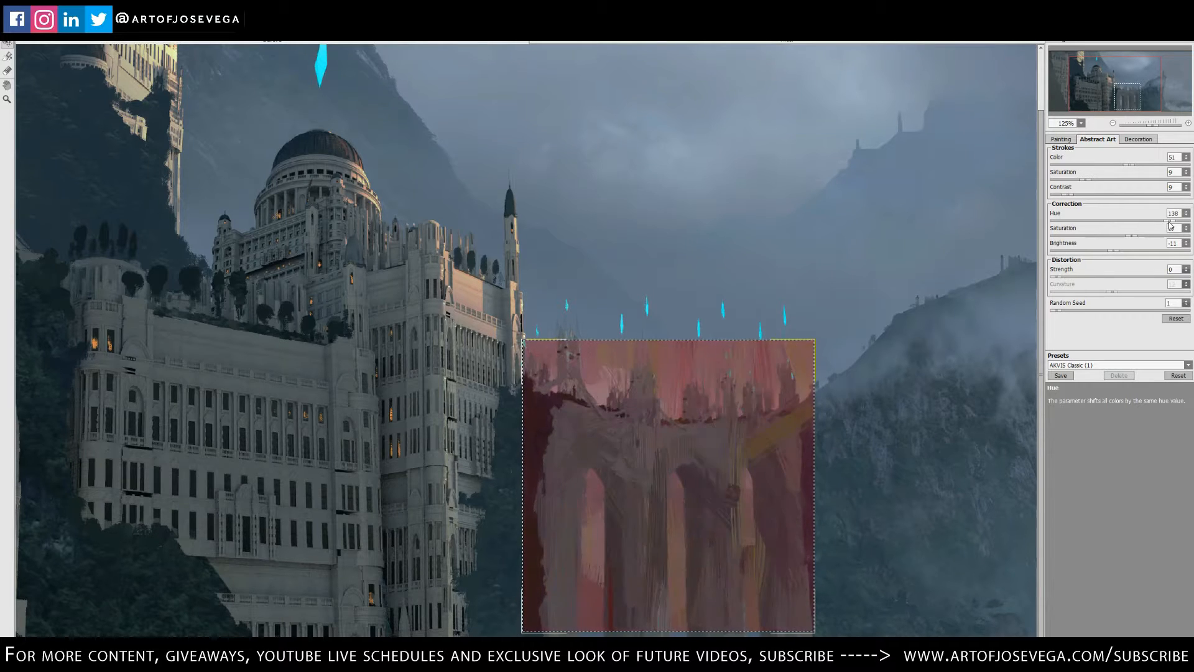
- Preview the recoloured strokes over the castle facade and the arched bridge
left_click_drag(637, 442, 610, 434)
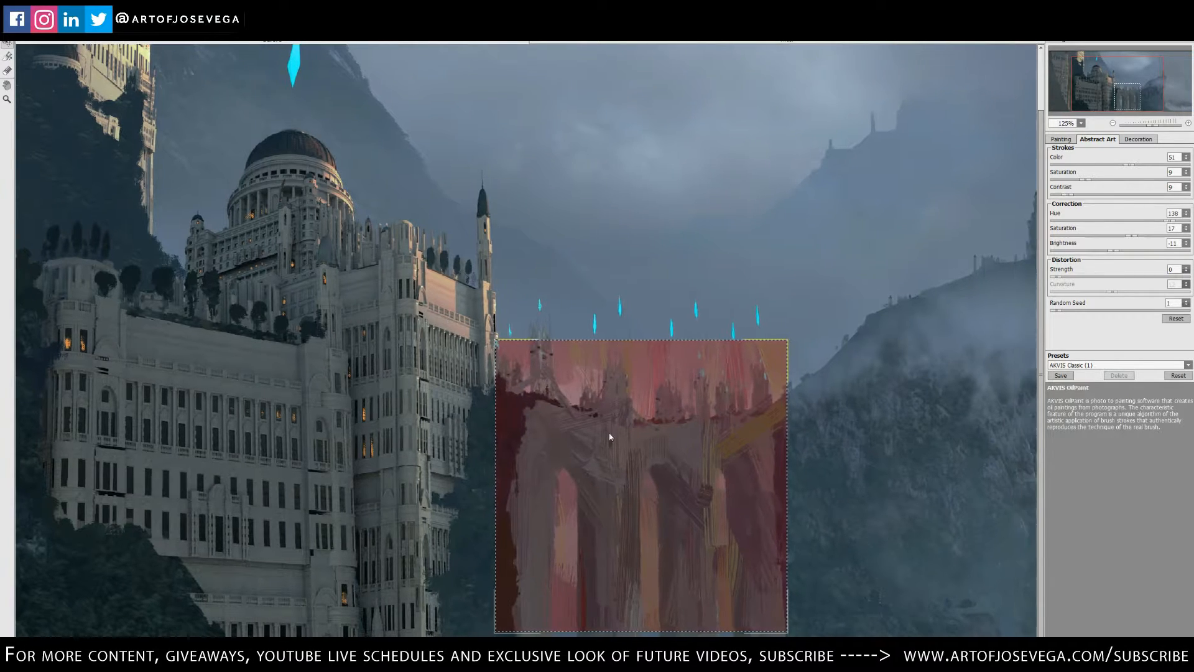
left_click(276, 370)
left_click_drag(229, 402, 221, 406)
left_click_drag(598, 248, 634, 251)
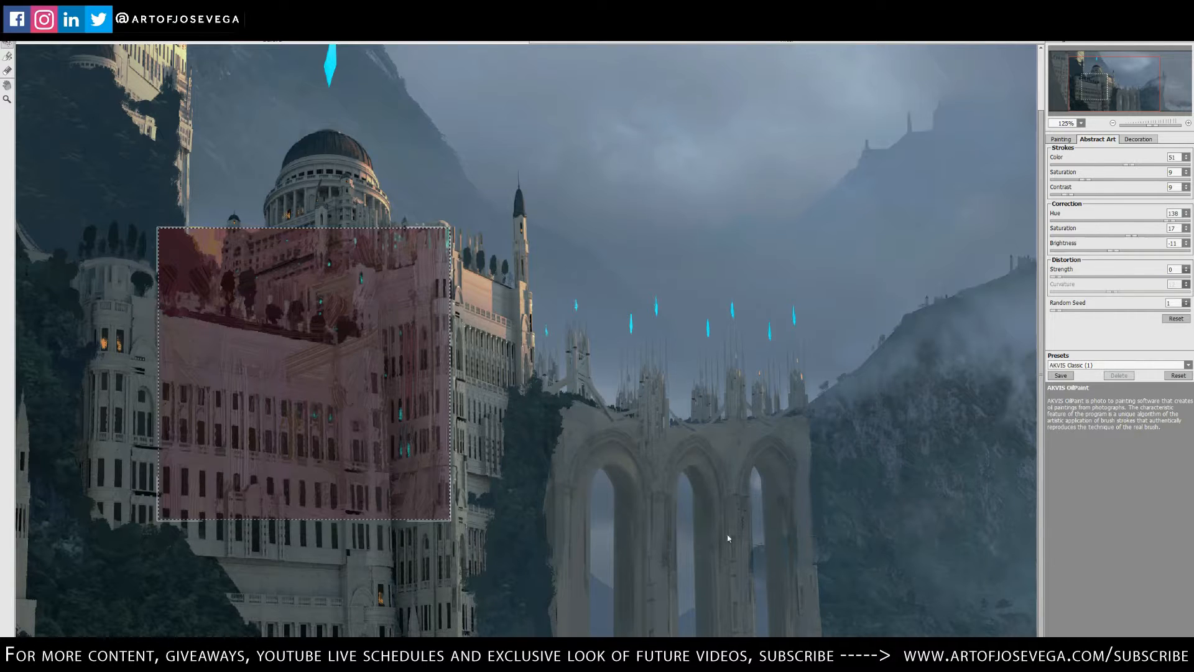
left_click_drag(266, 400, 593, 508)
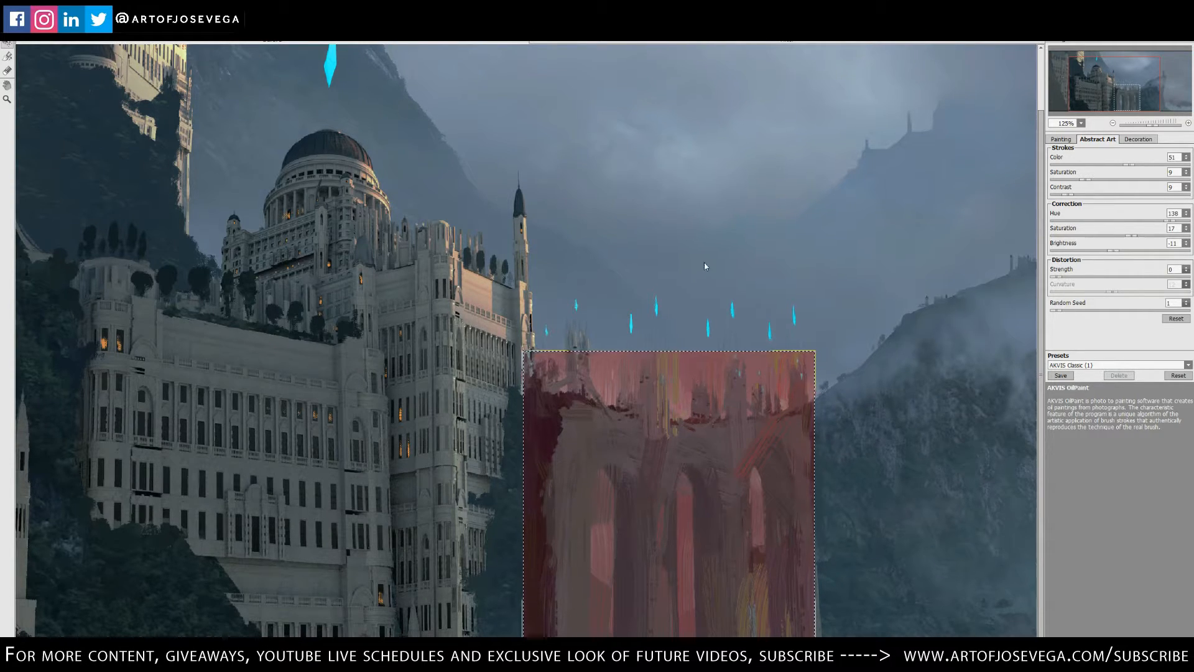
left_click(684, 470)
mouse_move(680, 490)
left_mouse_down()
mouse_move(700, 522)
mouse_move(652, 544)
mouse_move(652, 569)
left_mouse_up()
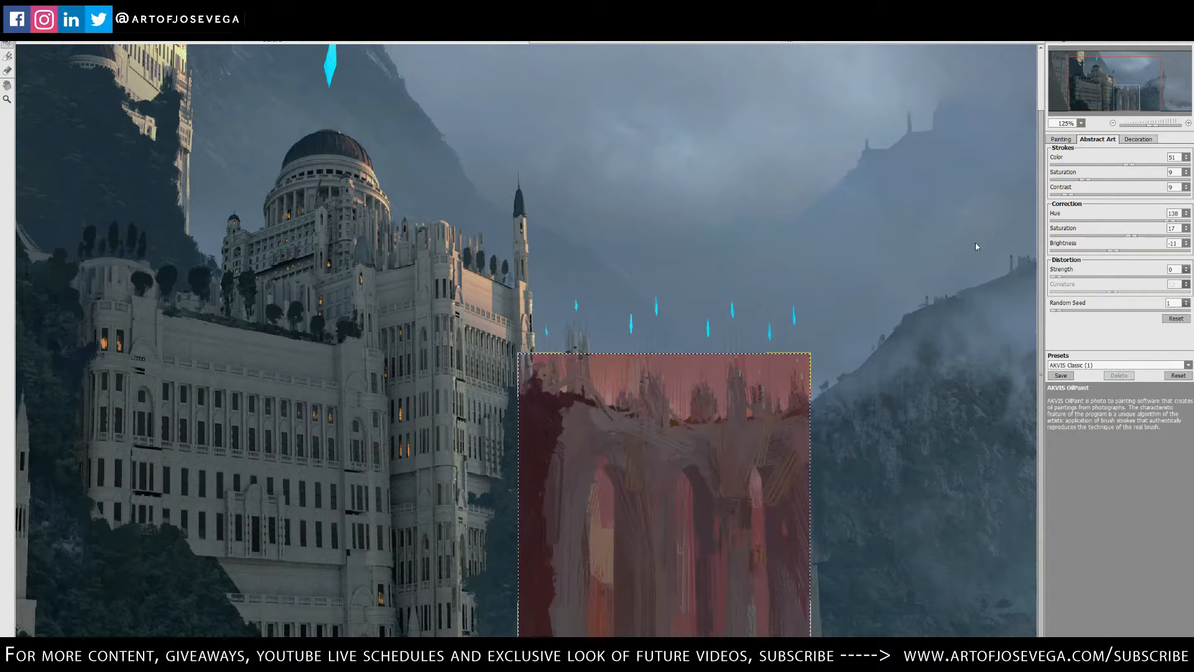
- Set the painting's Max Stroke Length to 15 and Simplicity to 2
left_click(1060, 138)
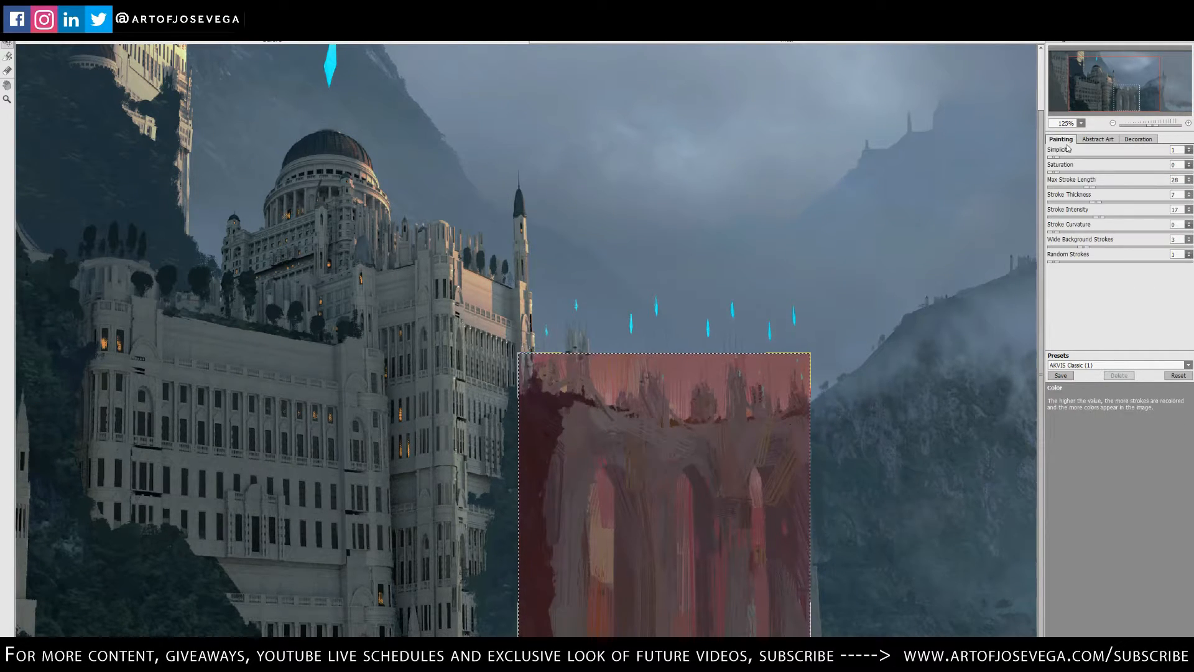
left_click(1075, 187)
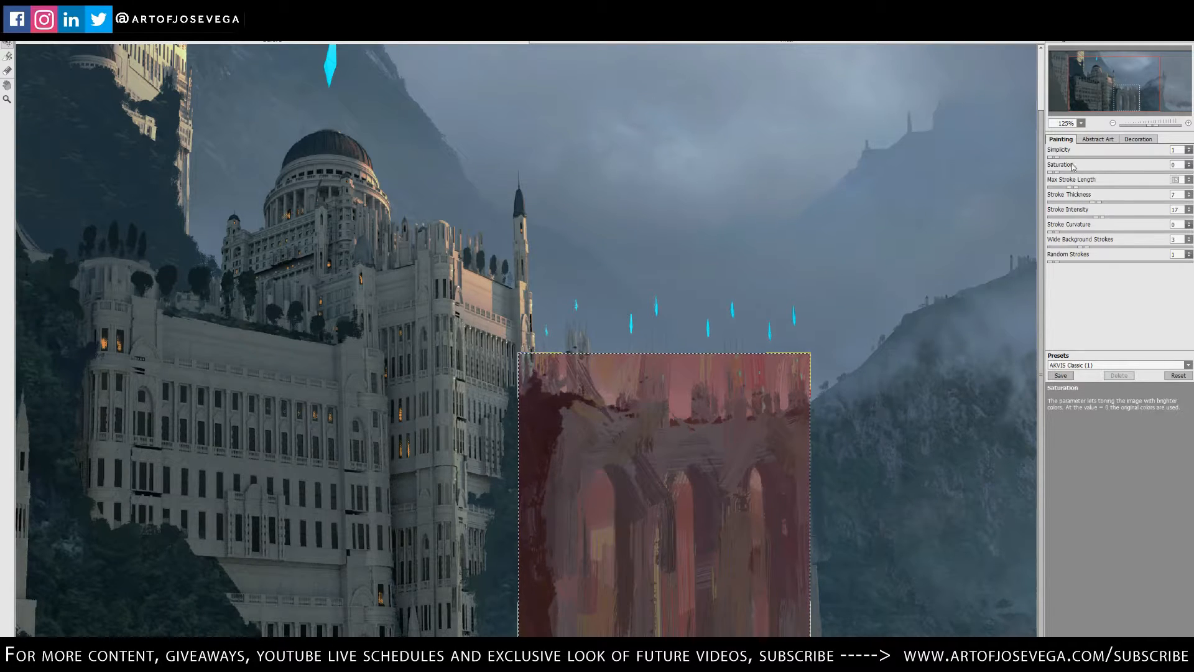
left_click(1067, 158)
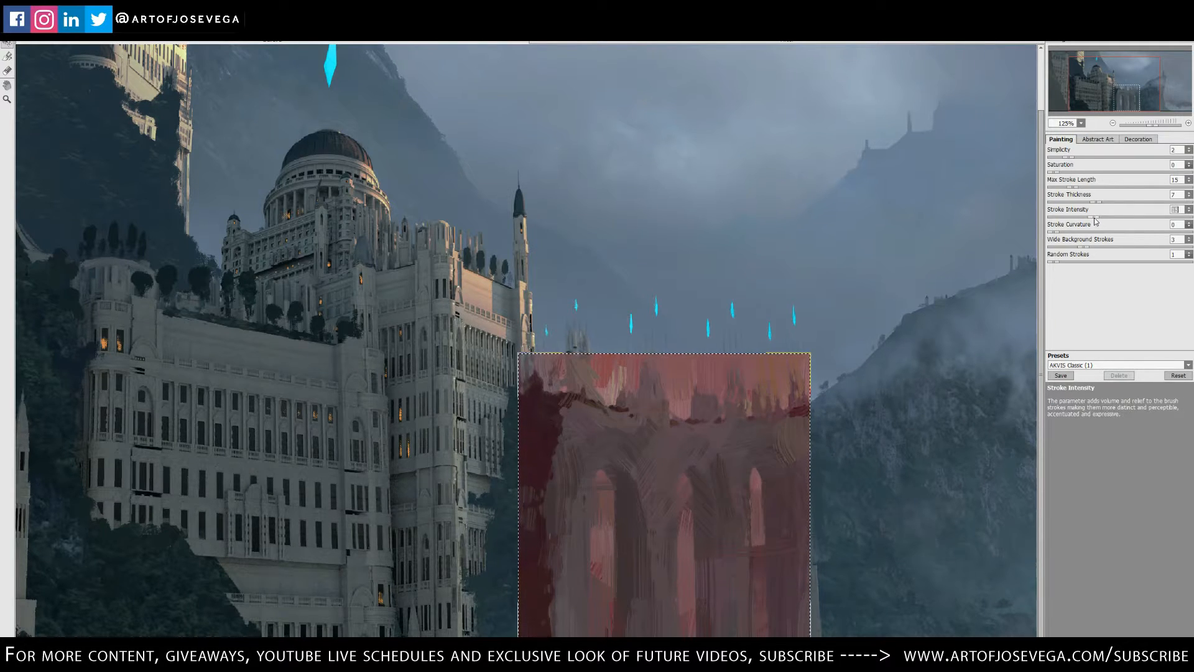
- Apply the oil paint effect to Layer 31 copy 2, and hide that layer and the masked layer directly above it
left_click(1110, 26)
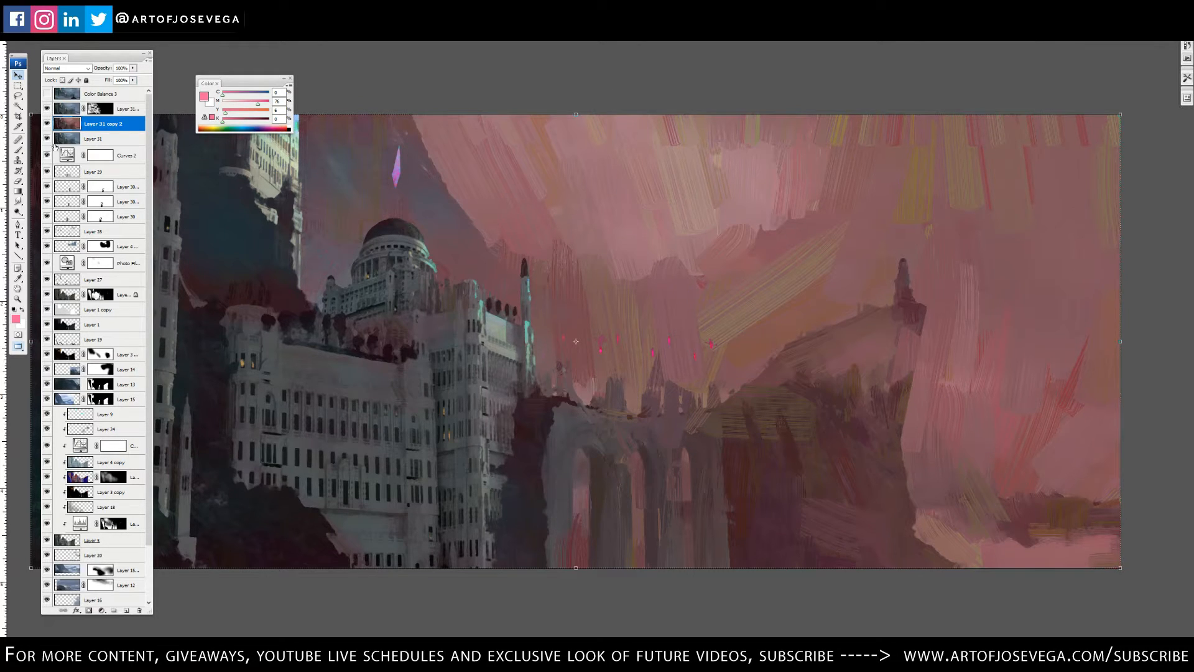
left_click_drag(46, 112, 47, 125)
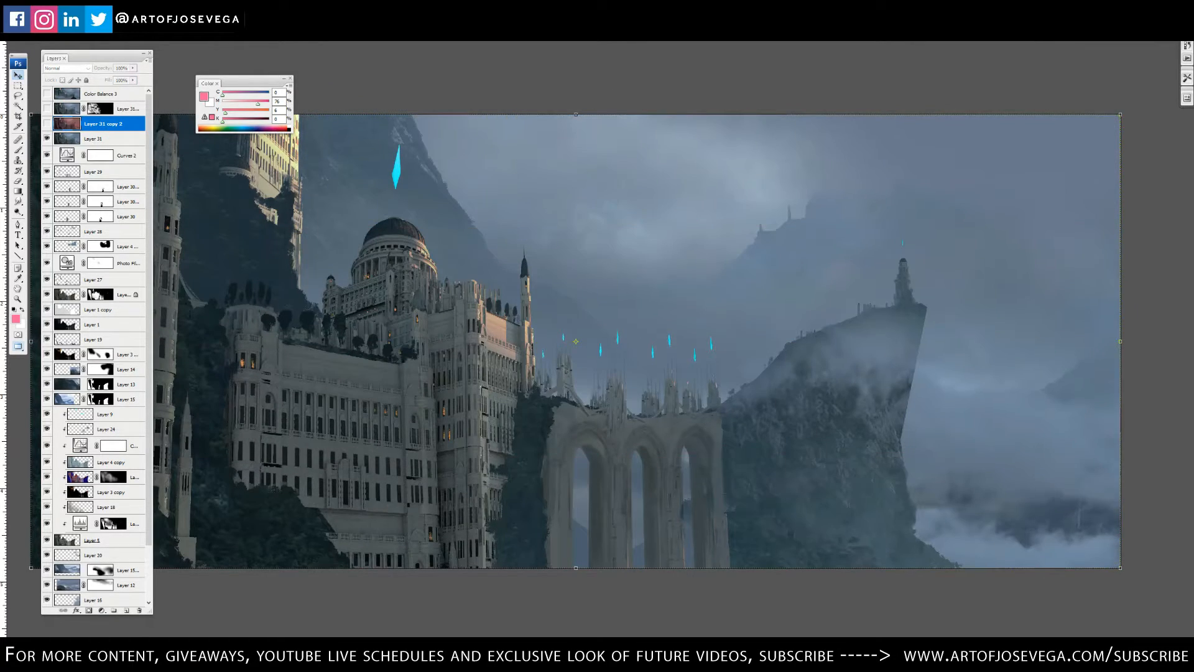
- Compare the castle with and without Layer 31 copy 2, leave the layer shown, and set its blend mode to Lighten
left_click(98, 139)
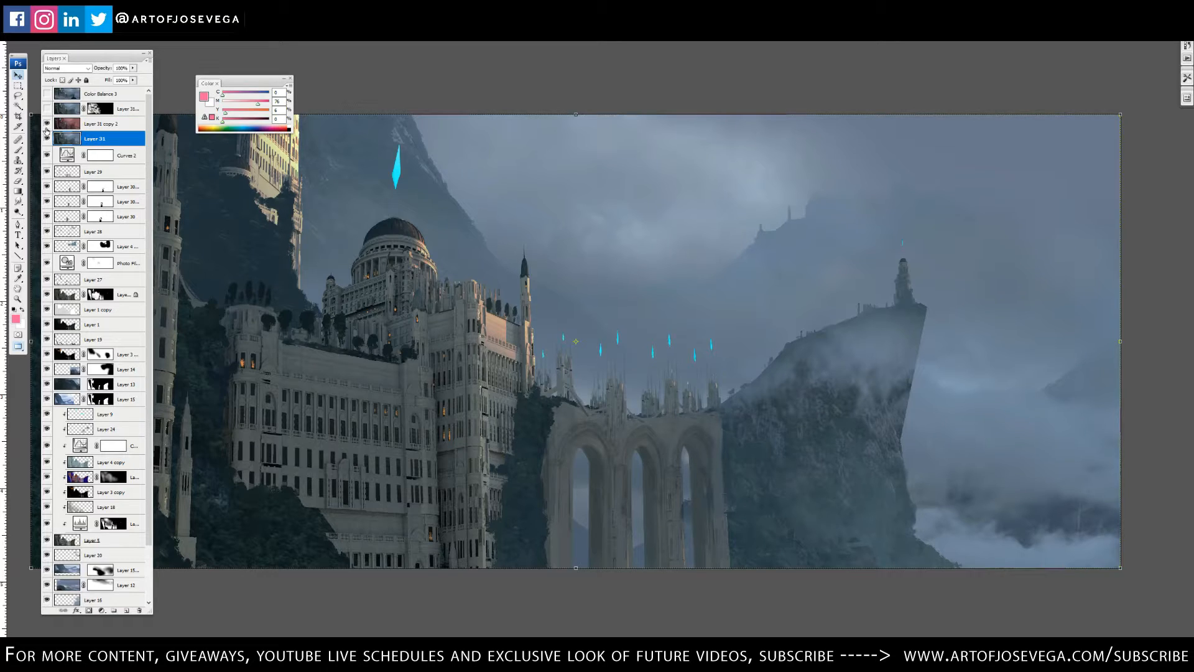
left_click(47, 124)
left_click(112, 124)
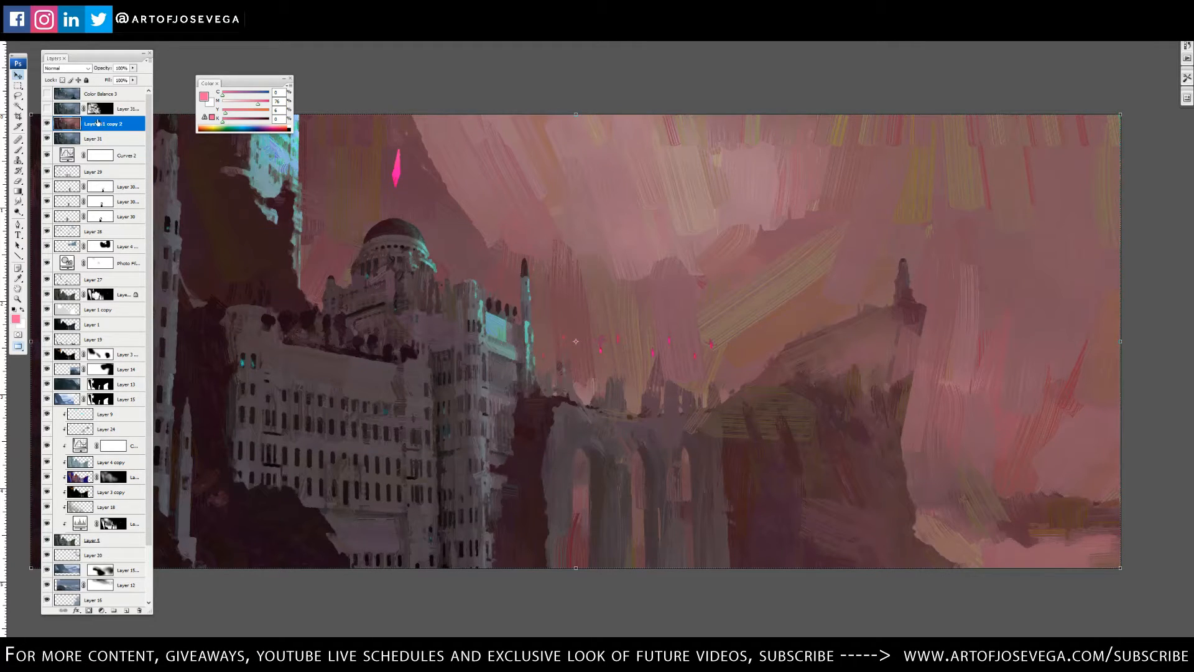
left_click(47, 123)
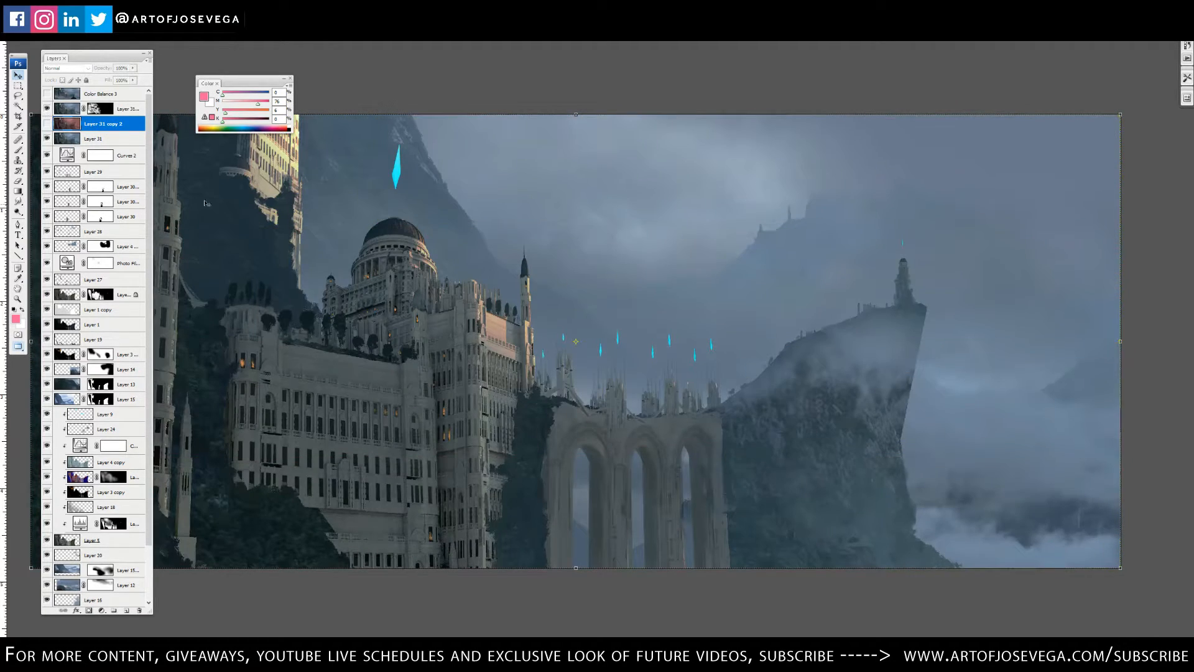
left_click(48, 125)
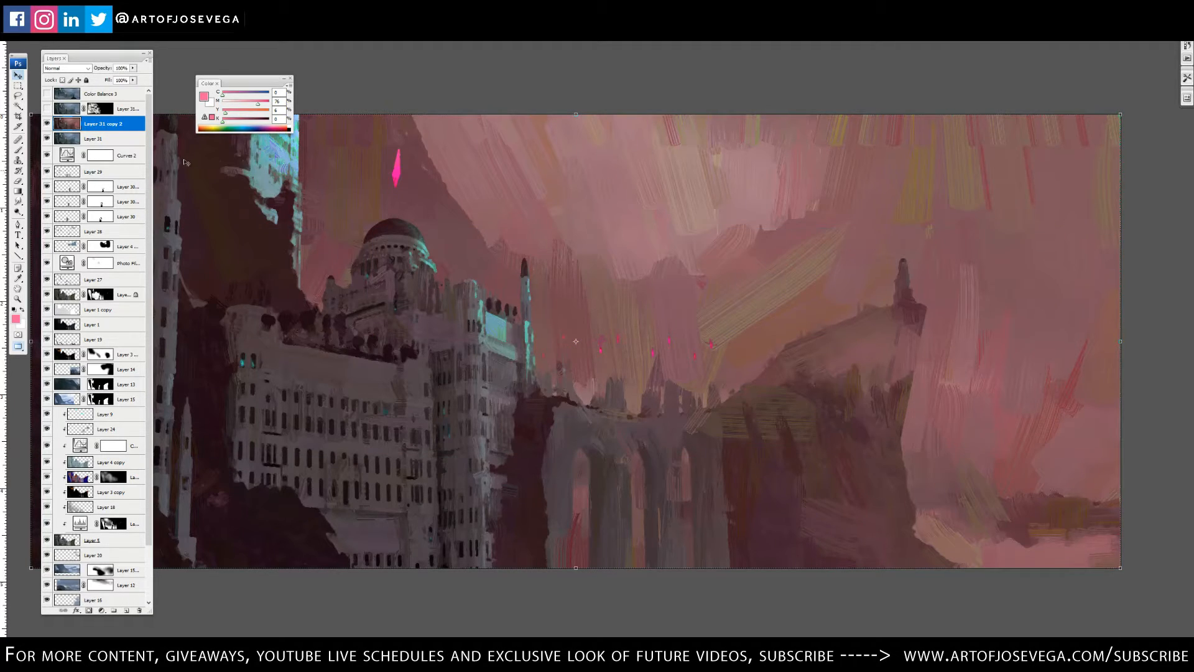
left_click(67, 69)
left_click(63, 133)
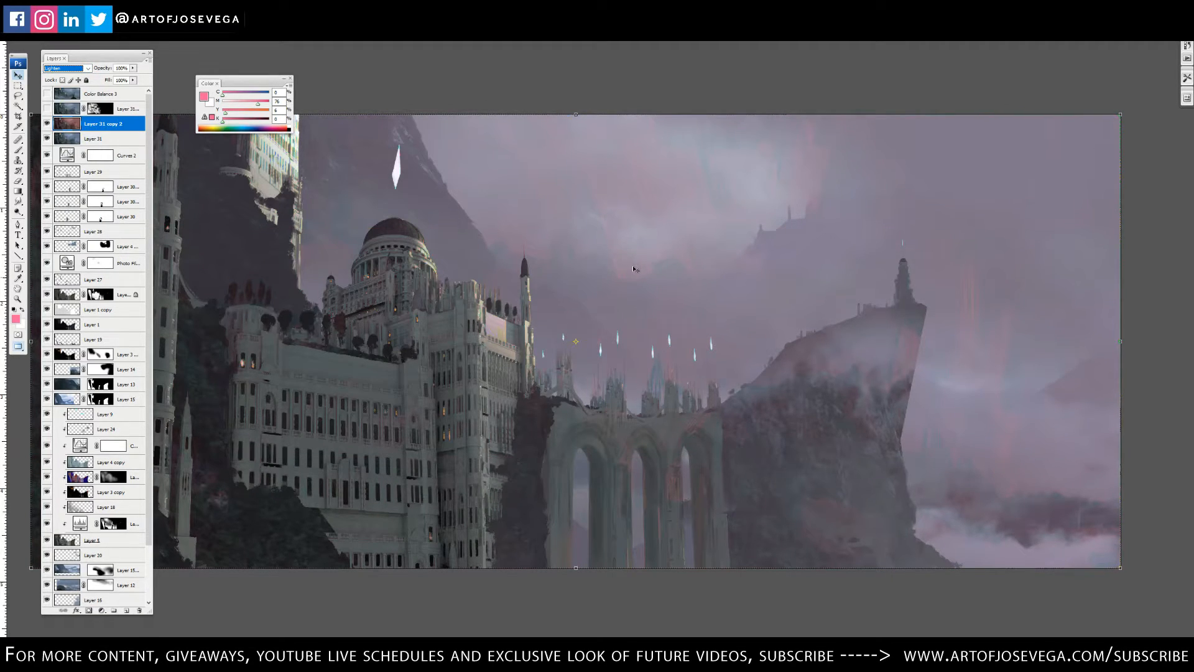
- Examine the Lighten-blended strokes up close over the castle facade and the arched bridge
key("ctrl+minus")
key("ctrl+plus")
left_click_drag(386, 426, 684, 441)
key("ctrl+plus")
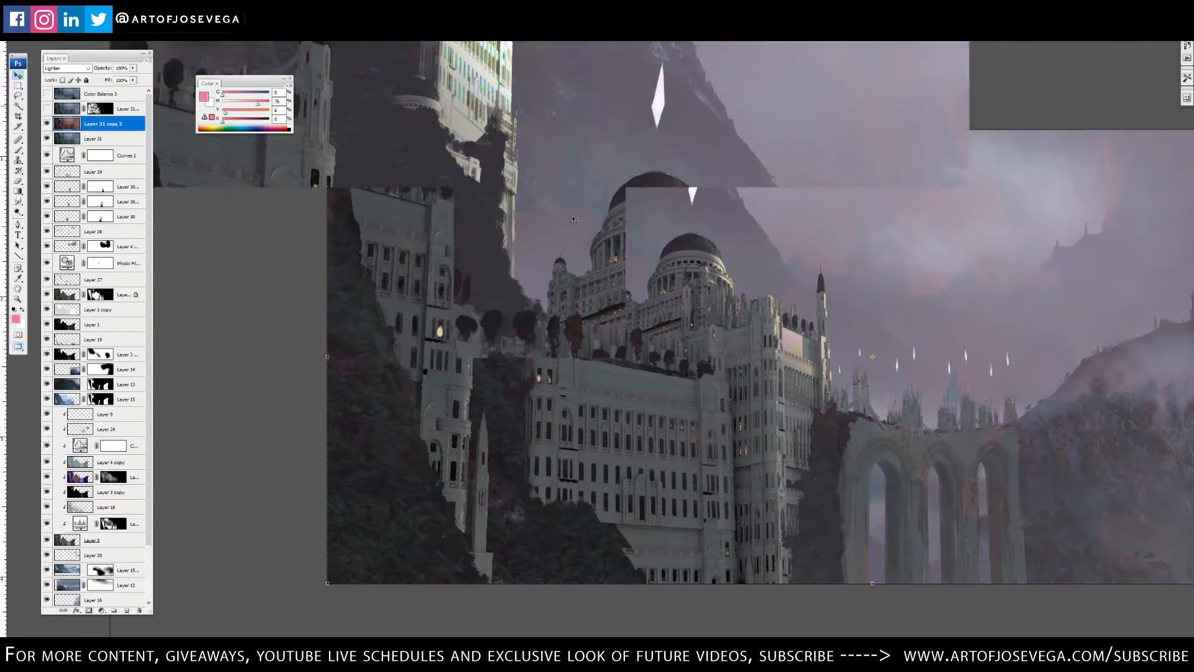
key("ctrl+plus")
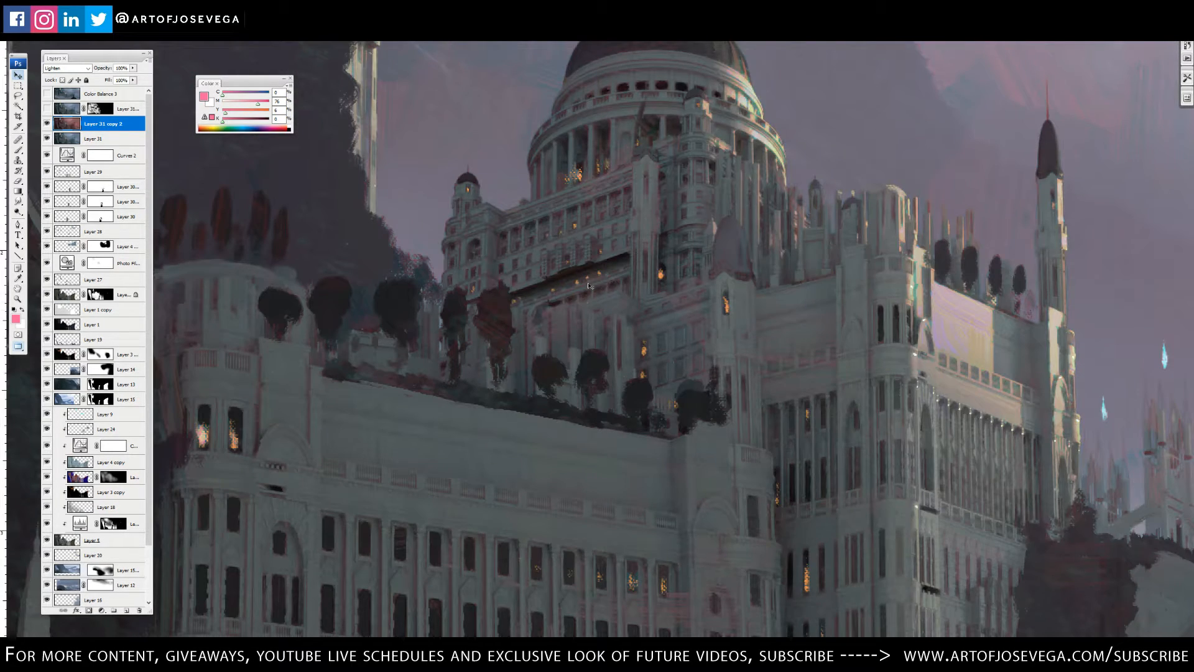
mouse_move(817, 393)
left_mouse_down()
mouse_move(643, 376)
mouse_move(547, 418)
left_mouse_up()
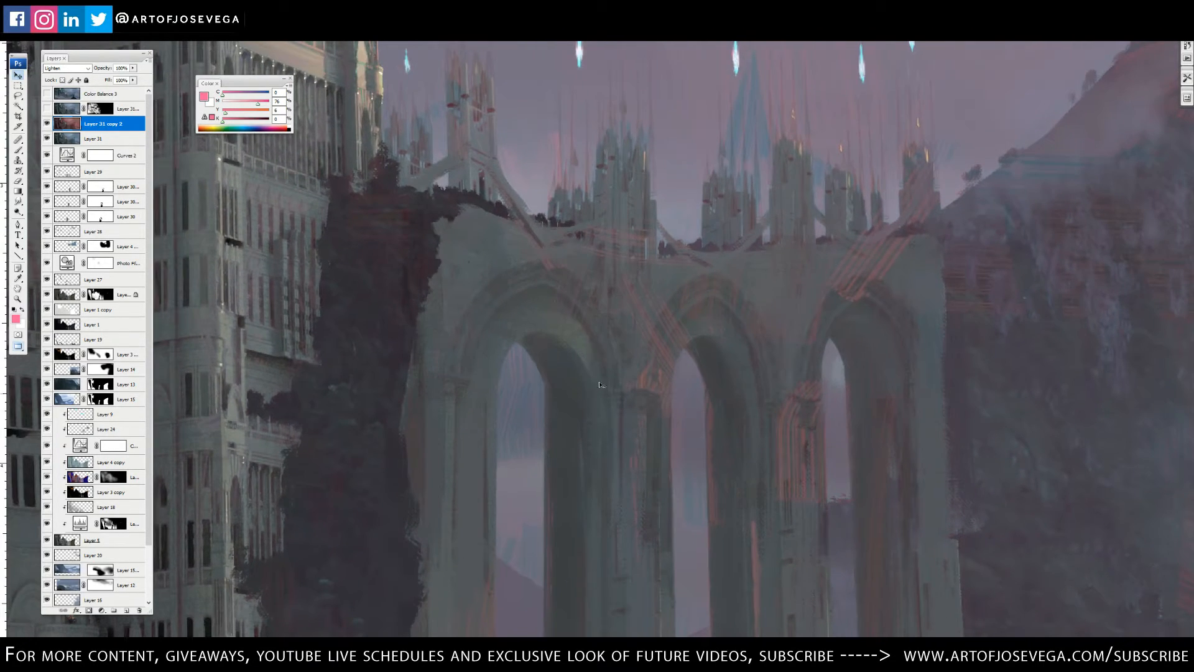
key("ctrl+minus")
key("ctrl+minus")
left_click_drag(619, 319, 671, 317)
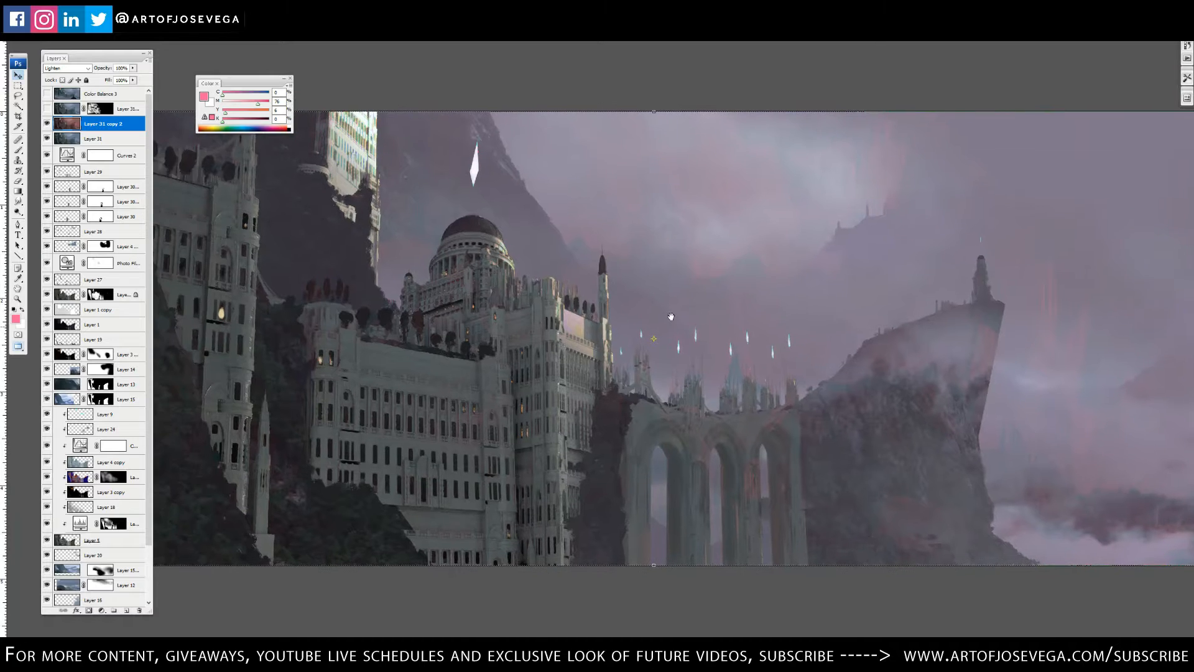
- Add a layer mask to Layer 31 copy 2 and invert it to black, comparing the hidden and shown effect
left_click(89, 611)
key("ctrl+i")
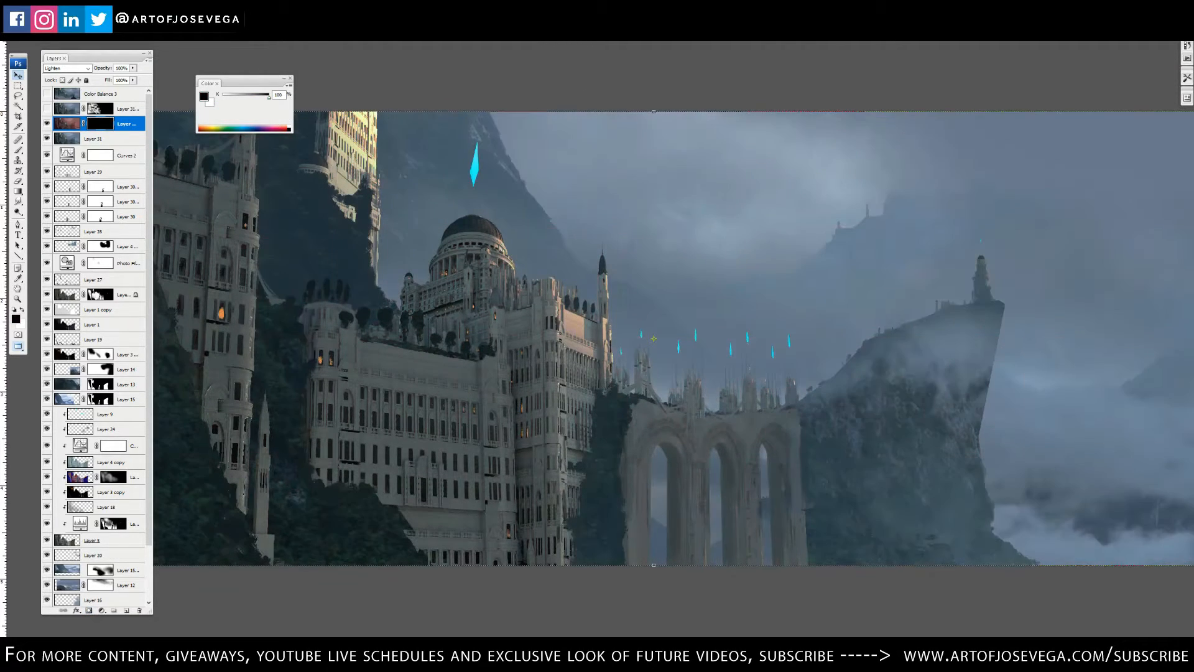
key("ctrl+plus")
left_click_drag(616, 283, 666, 240)
left_click_drag(508, 326, 554, 279)
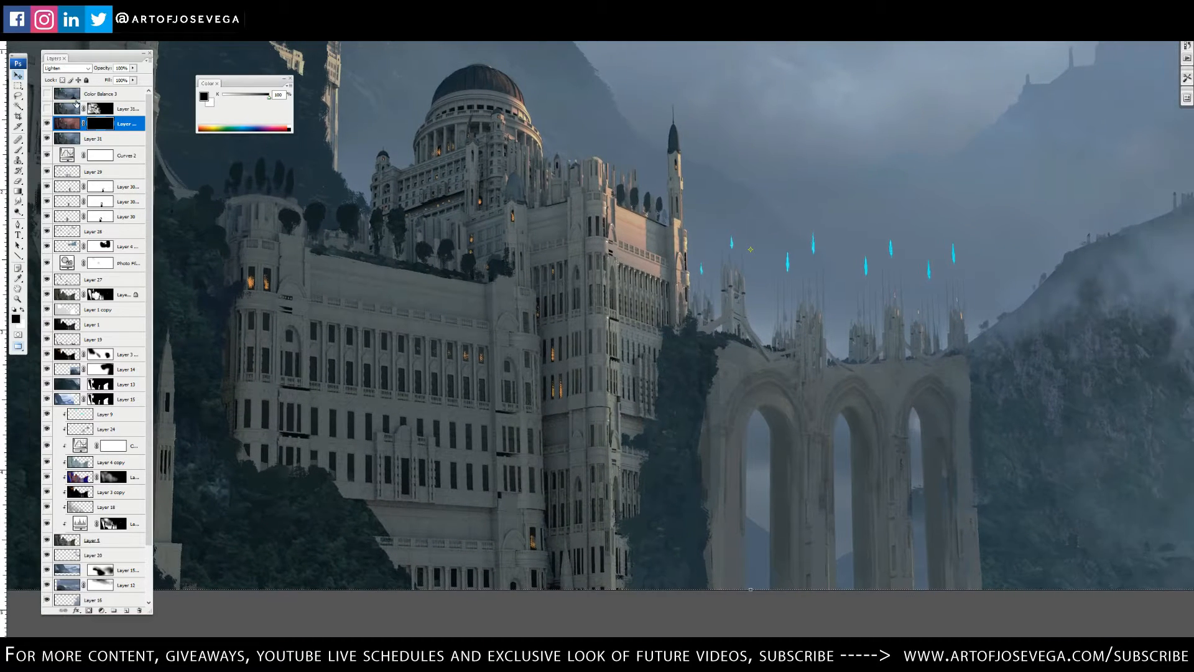
key("ctrl+i")
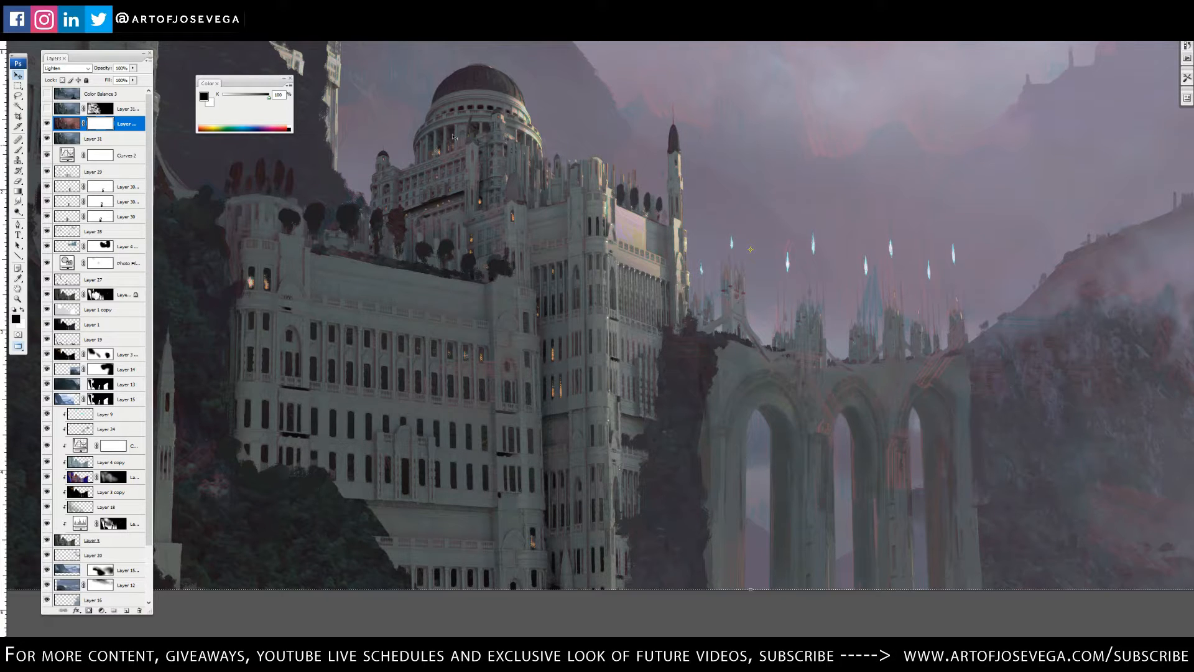
key("ctrl+i")
- Brush white on the mask over the castle's lower corner tower and inside the bridge arches to reveal the reddish strokes
key("b")
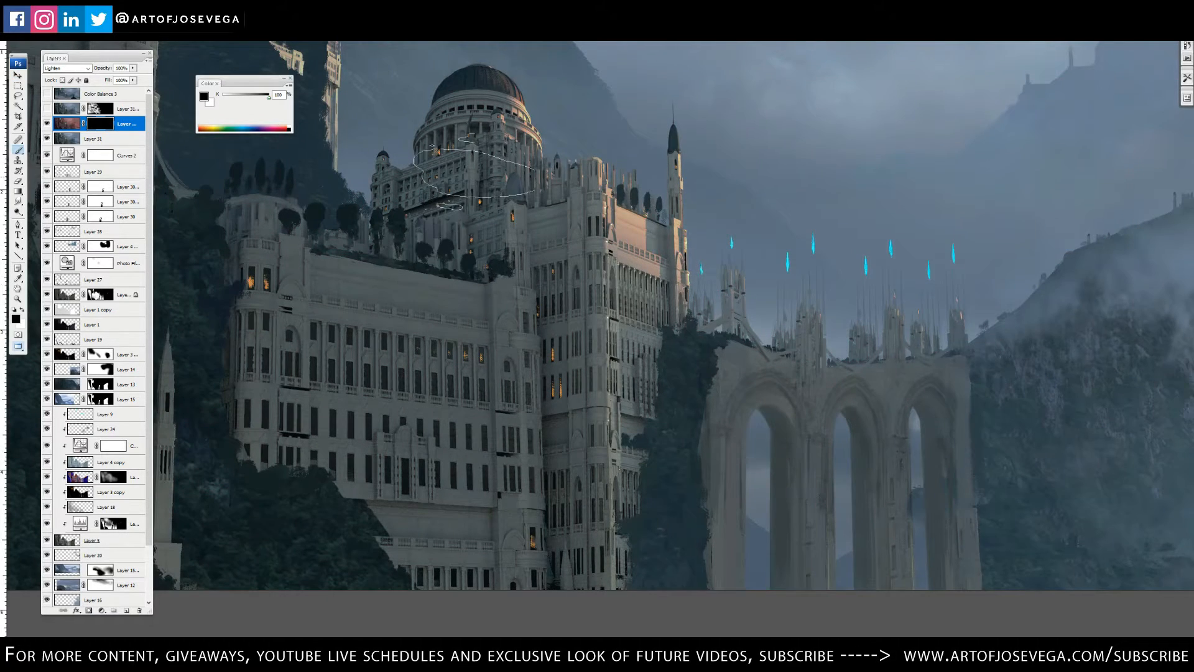
key("x")
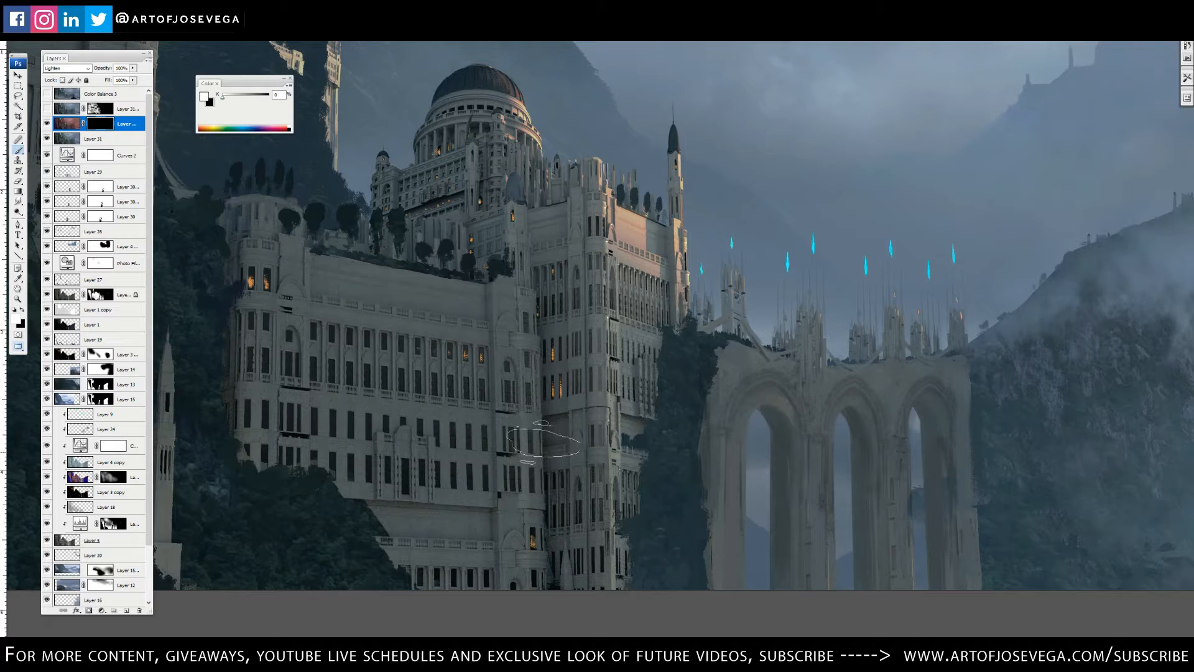
mouse_move(560, 460)
left_mouse_down()
mouse_move(566, 541)
mouse_move(567, 449)
left_mouse_up()
mouse_move(577, 569)
left_mouse_down()
mouse_move(583, 589)
mouse_move(584, 543)
left_mouse_up()
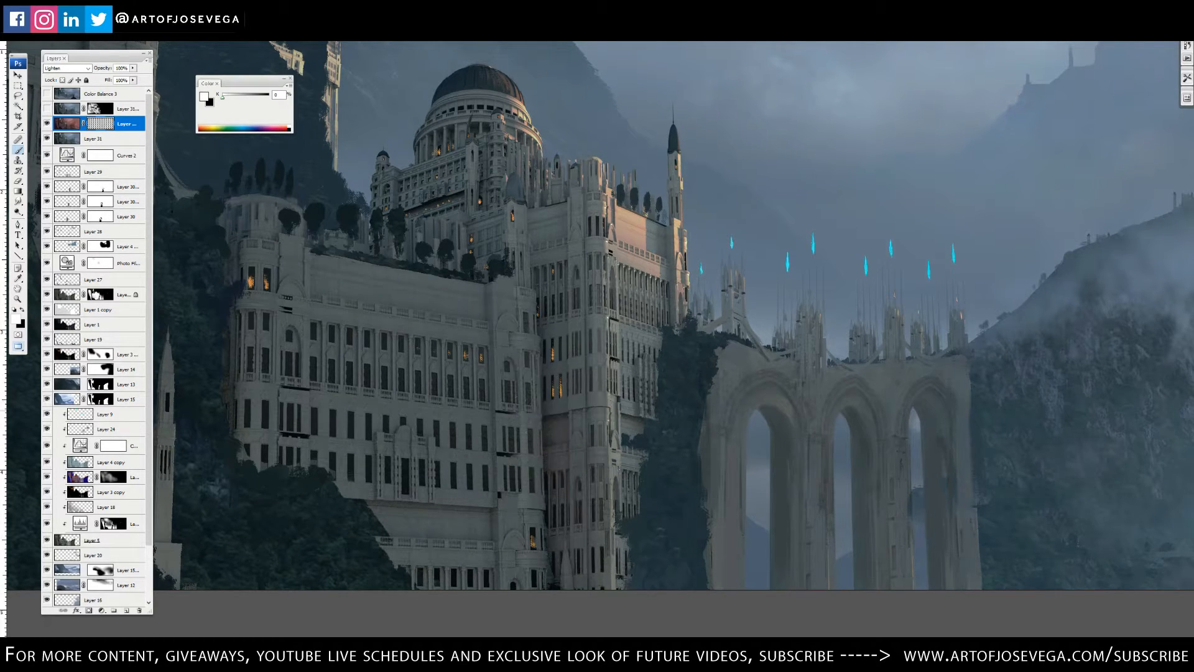
left_click_drag(781, 411, 778, 424)
left_click_drag(925, 430, 930, 496)
- Enlarge the brush and reveal the reddish strokes on the mask around the castle's terrace trees
key("bracketright")
key("bracketright")
key("bracketright")
key("bracketright")
key("bracketright")
key("bracketright")
key("bracketleft")
key("x")
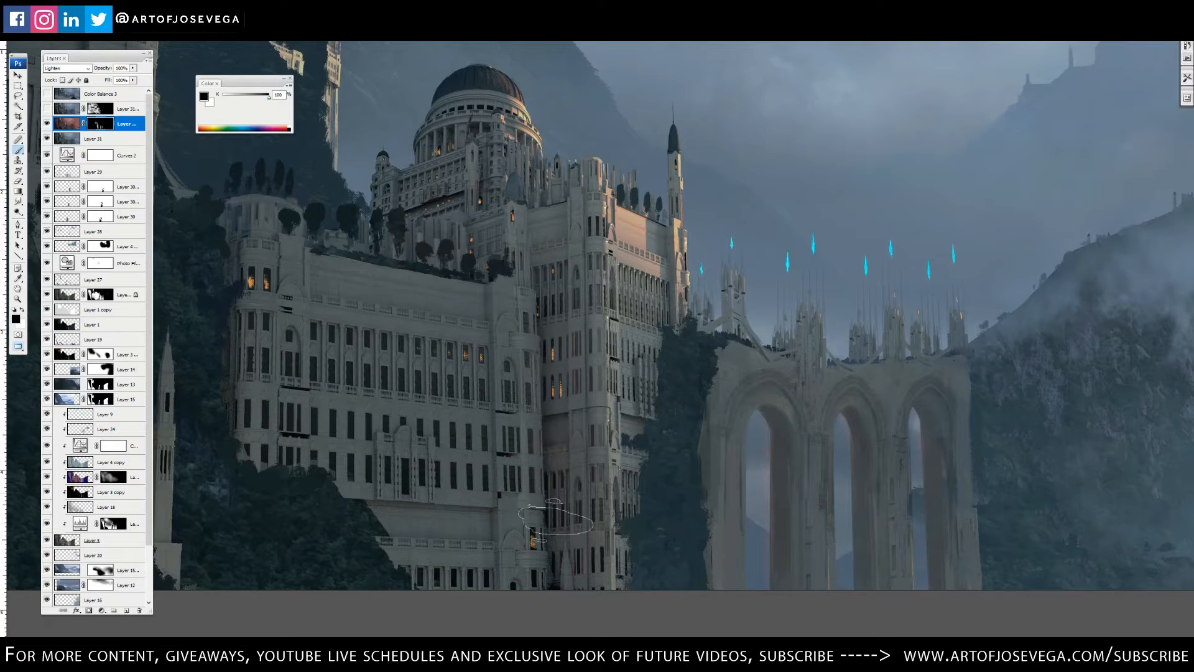
key("x")
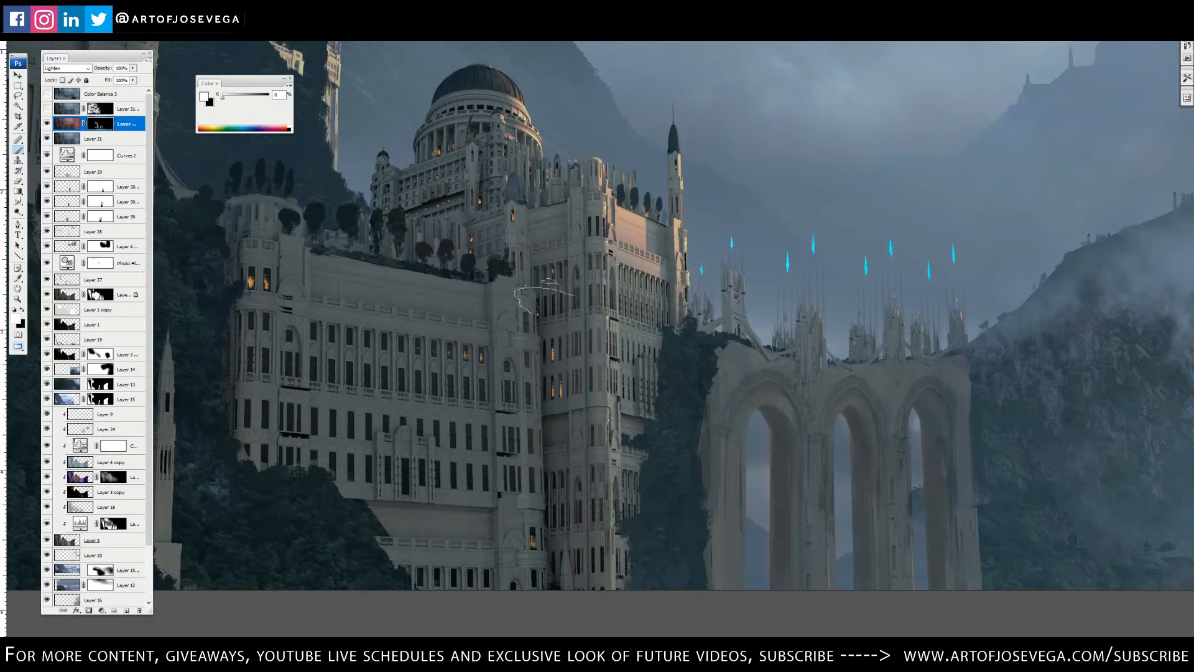
- Brush white on the mask over the sunlit golden tower behind the castle to bring in the recoloured strokes
left_click_drag(453, 292, 654, 310)
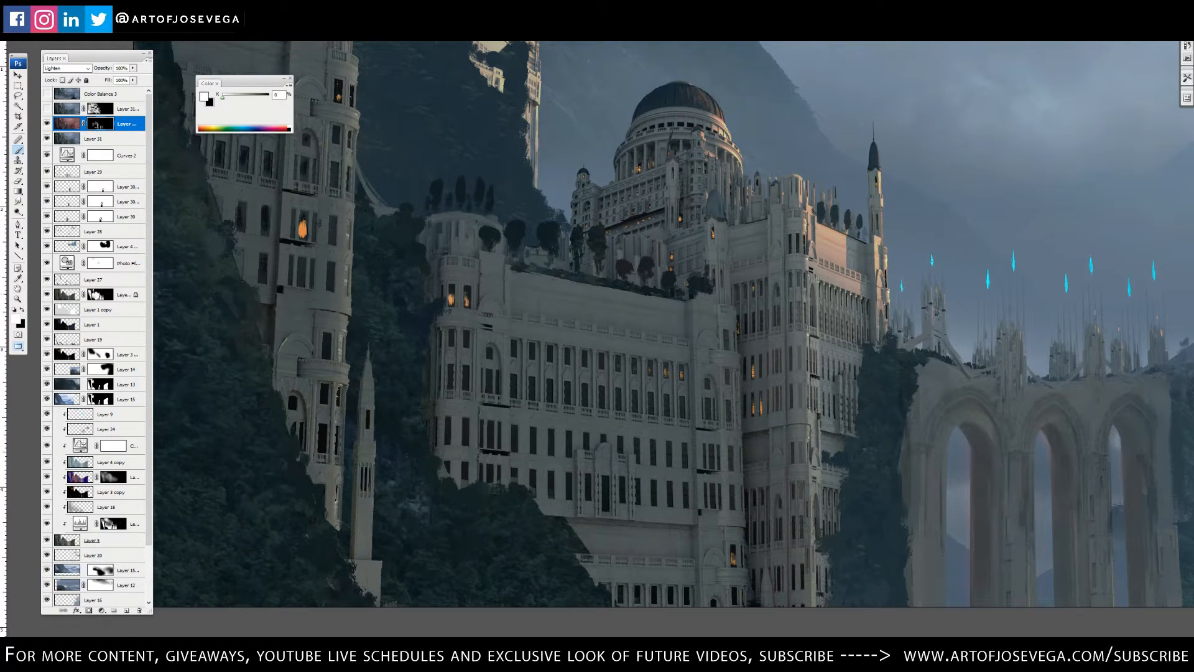
left_click_drag(294, 318, 391, 436)
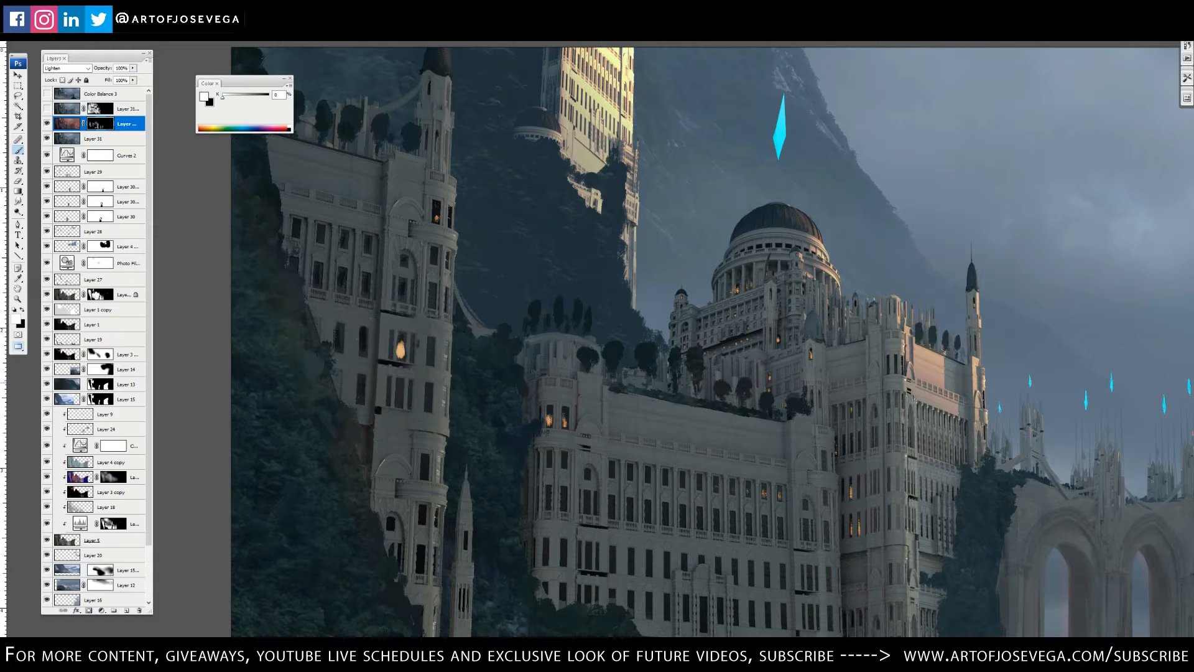
left_click_drag(544, 93, 541, 242)
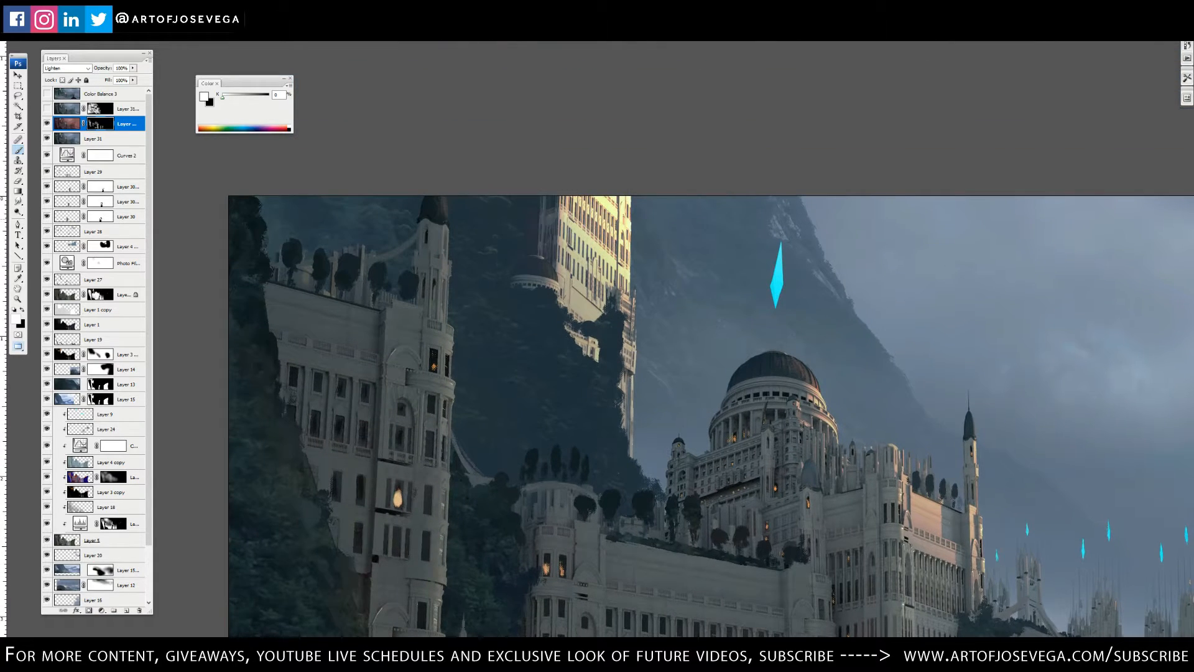
left_click(591, 261)
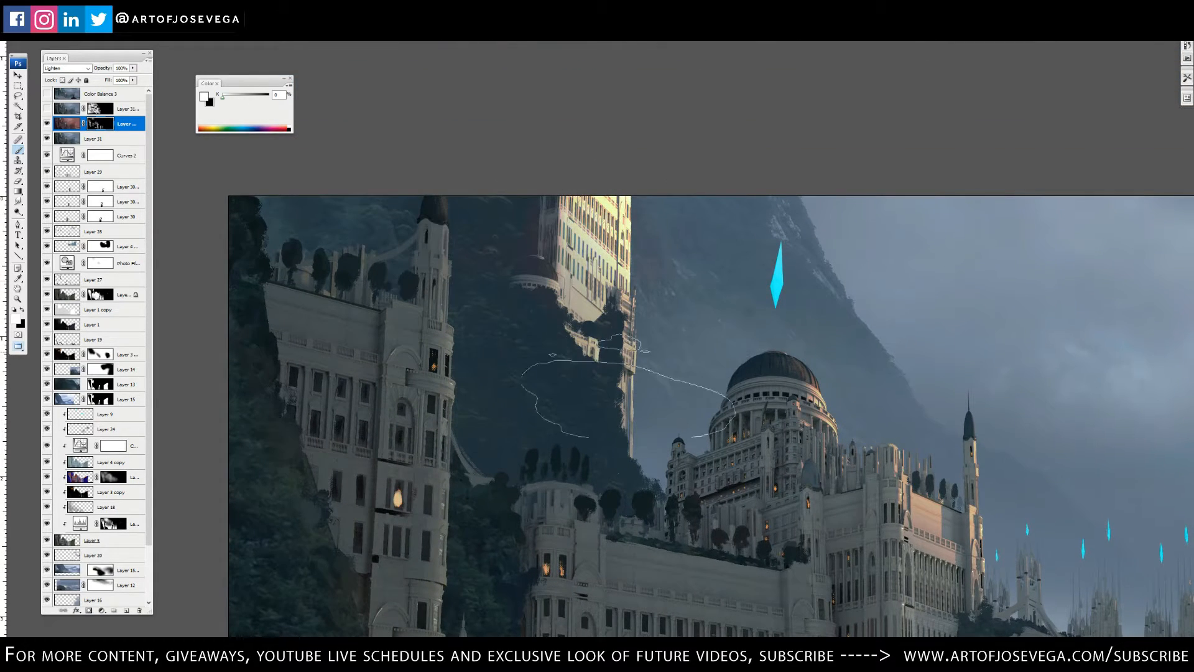
left_click_drag(631, 385, 428, 286)
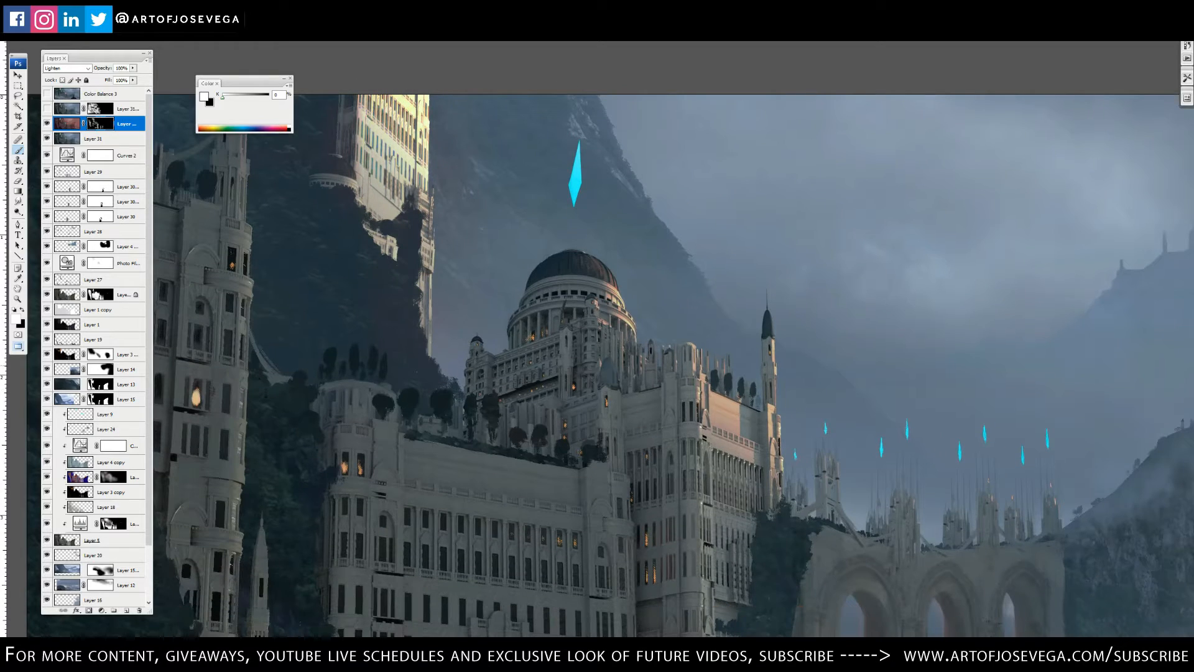
- Enlarge the white mask brush further and paint more of the recoloured strokes into the arched bridge
key("x")
mouse_move(552, 326)
left_mouse_down()
mouse_move(423, 258)
mouse_move(431, 214)
mouse_move(396, 261)
left_mouse_up()
key("x")
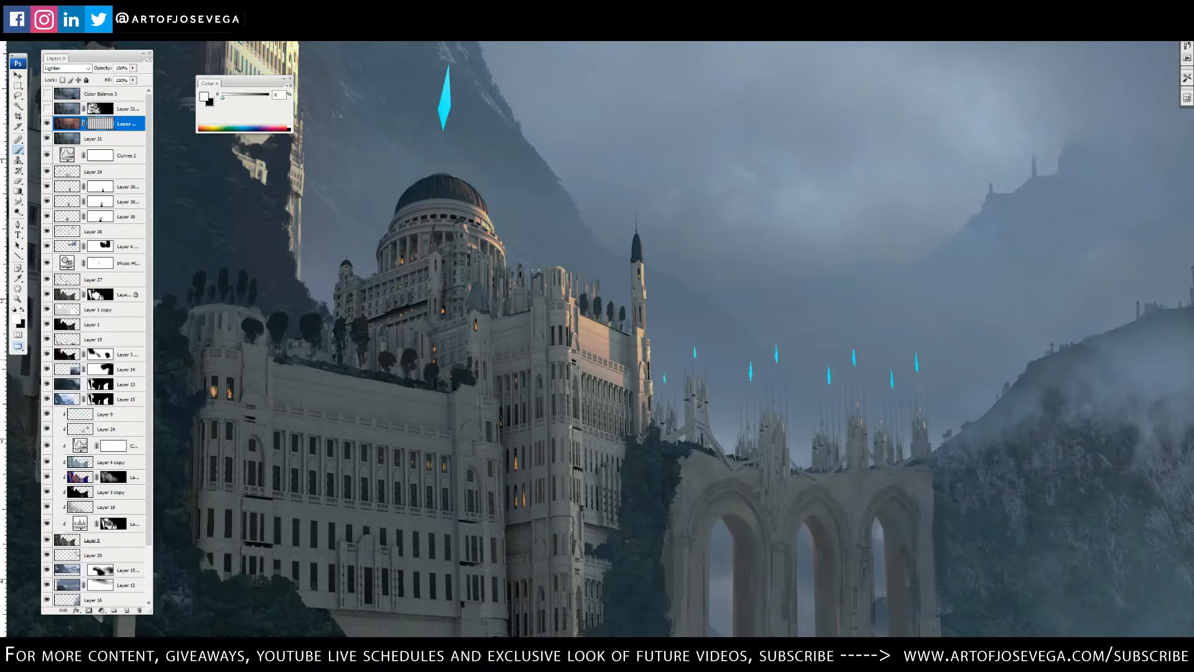
left_click_drag(508, 414, 457, 274)
key("bracketright")
key("bracketright")
left_click_drag(787, 404, 858, 401)
left_click_drag(399, 206, 517, 238)
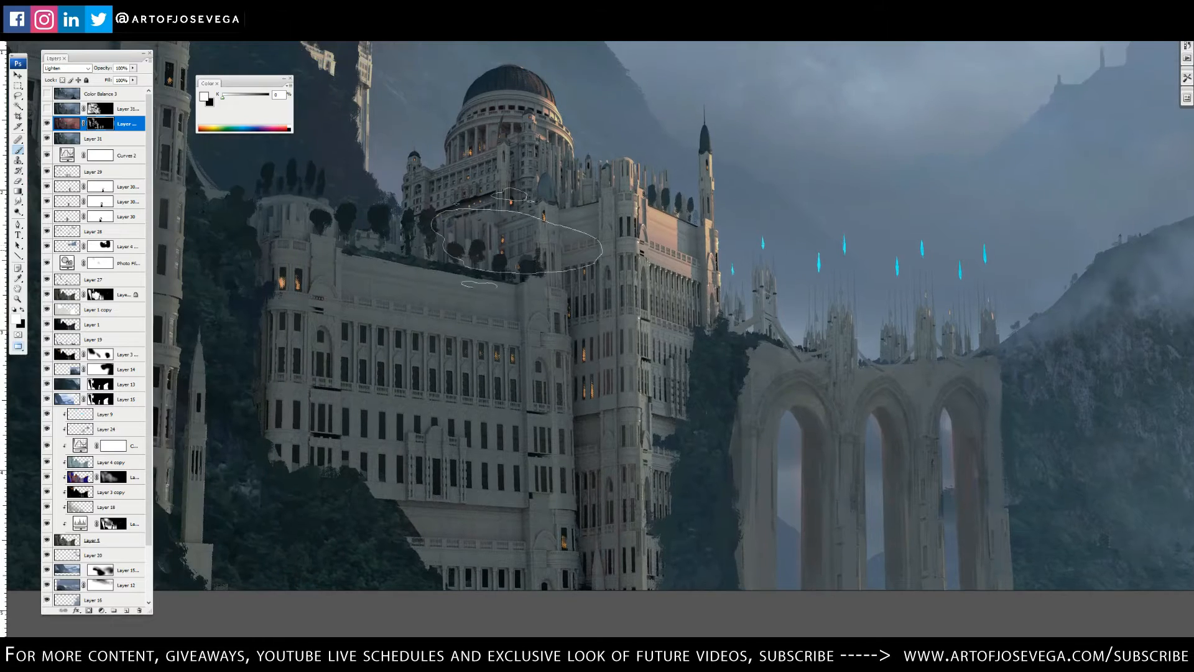
left_click_drag(317, 261, 411, 321)
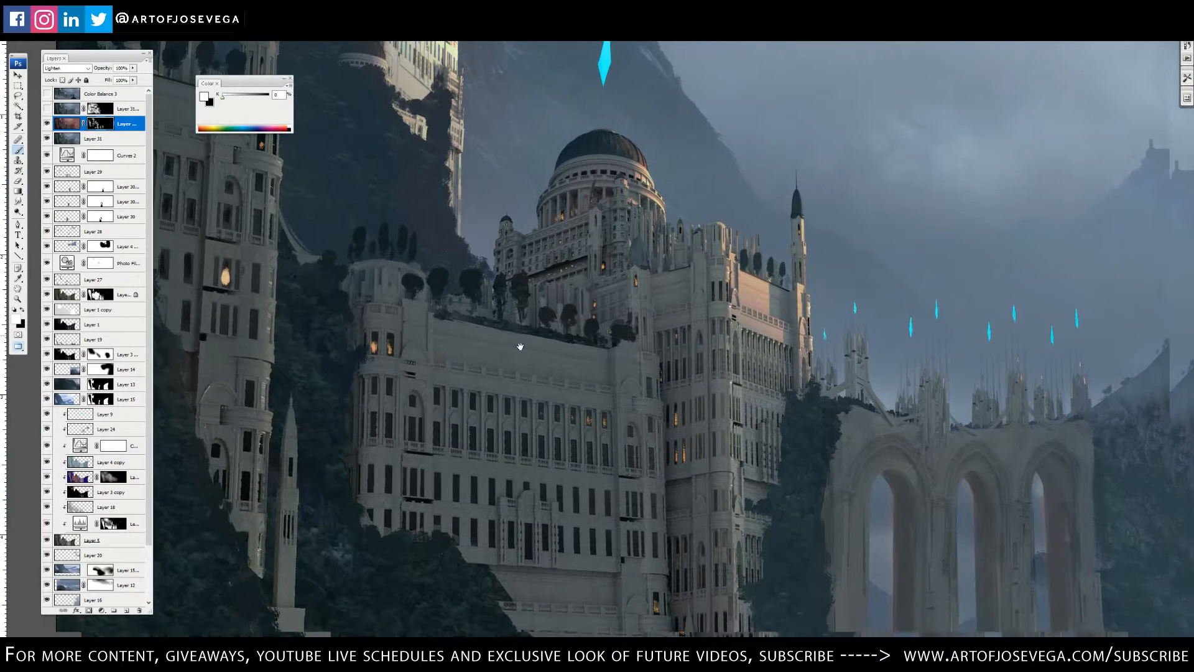
- Shift the hue of Layer 31 copy 2's image toward orange and raise its saturation with Hue/Saturation
left_click(67, 125)
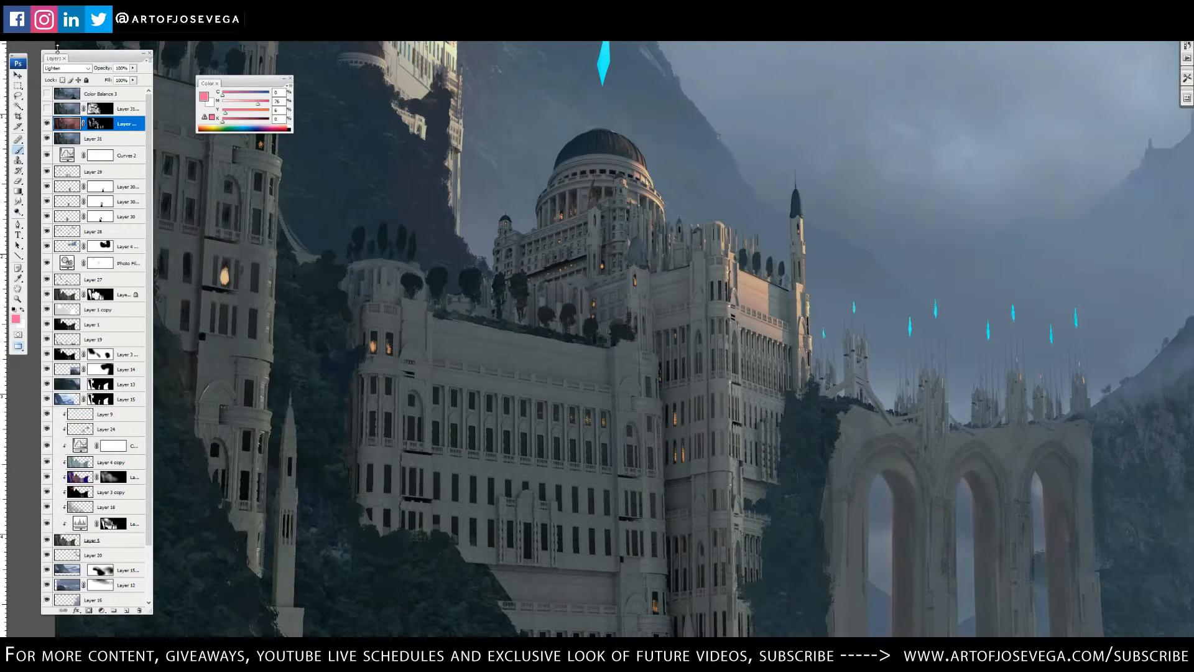
key("ctrl+u")
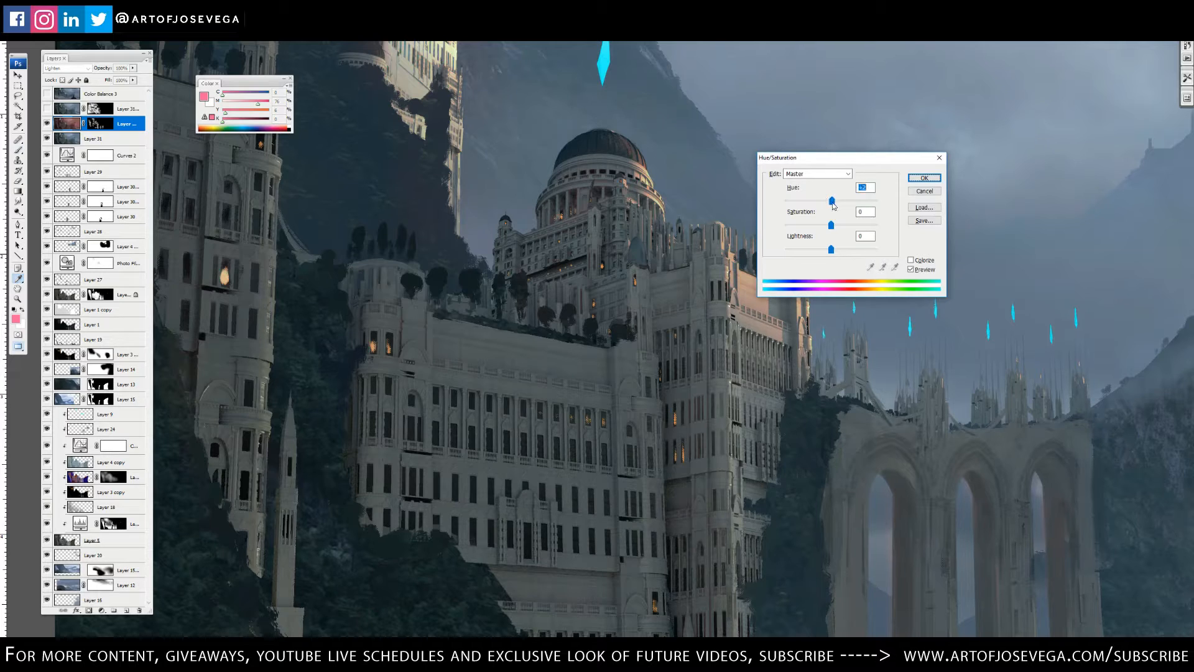
left_click_drag(814, 207, 827, 251)
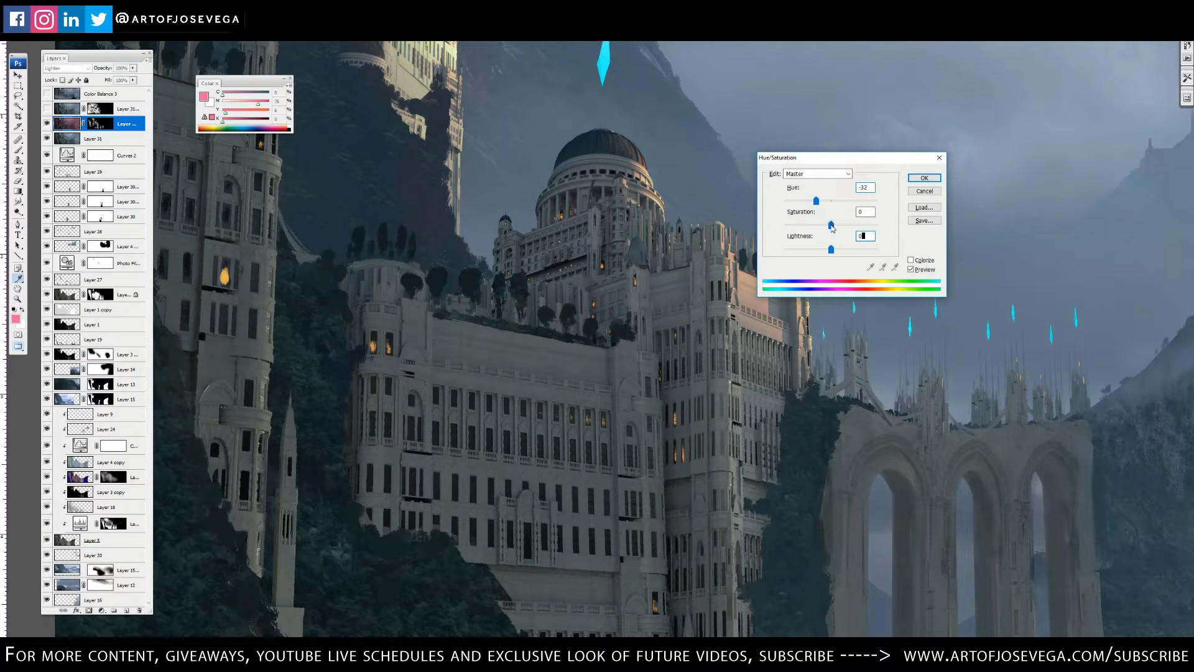
left_click_drag(816, 200, 851, 208)
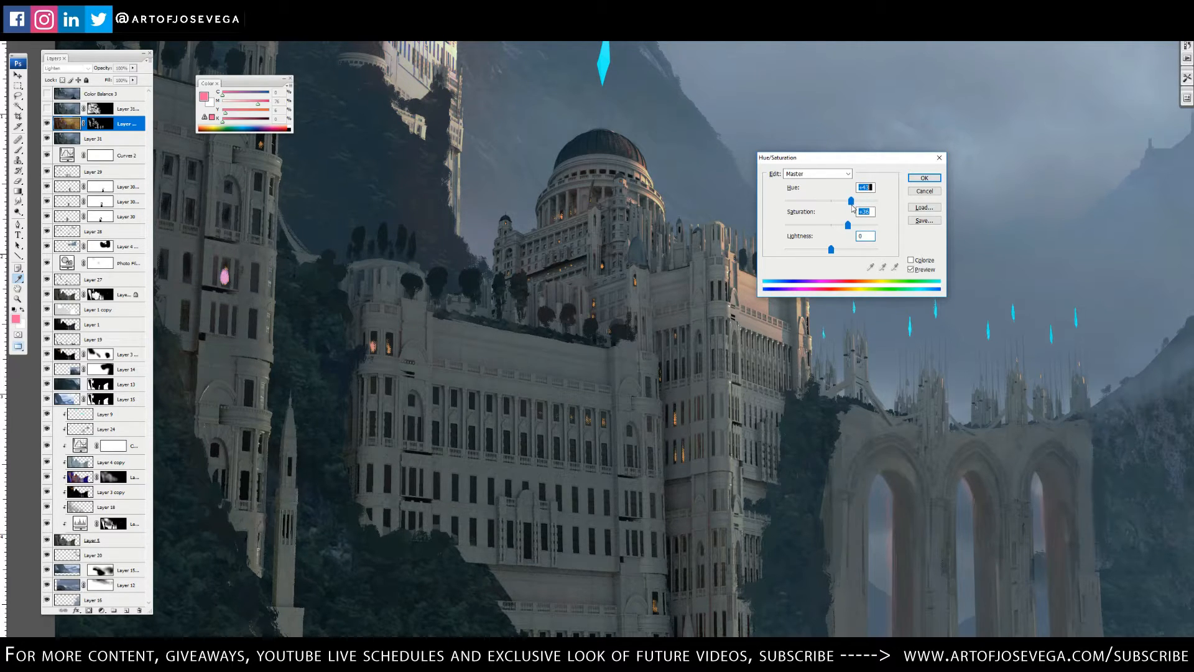
key("Return")
- Target the layer's mask again and paint black with a much smaller brush along the middle bridge arch to reduce the tint
key("ctrl+minus")
mouse_move(544, 350)
left_mouse_down()
mouse_move(409, 207)
mouse_move(438, 224)
left_mouse_up()
key("ctrl+plus")
left_click(99, 123)
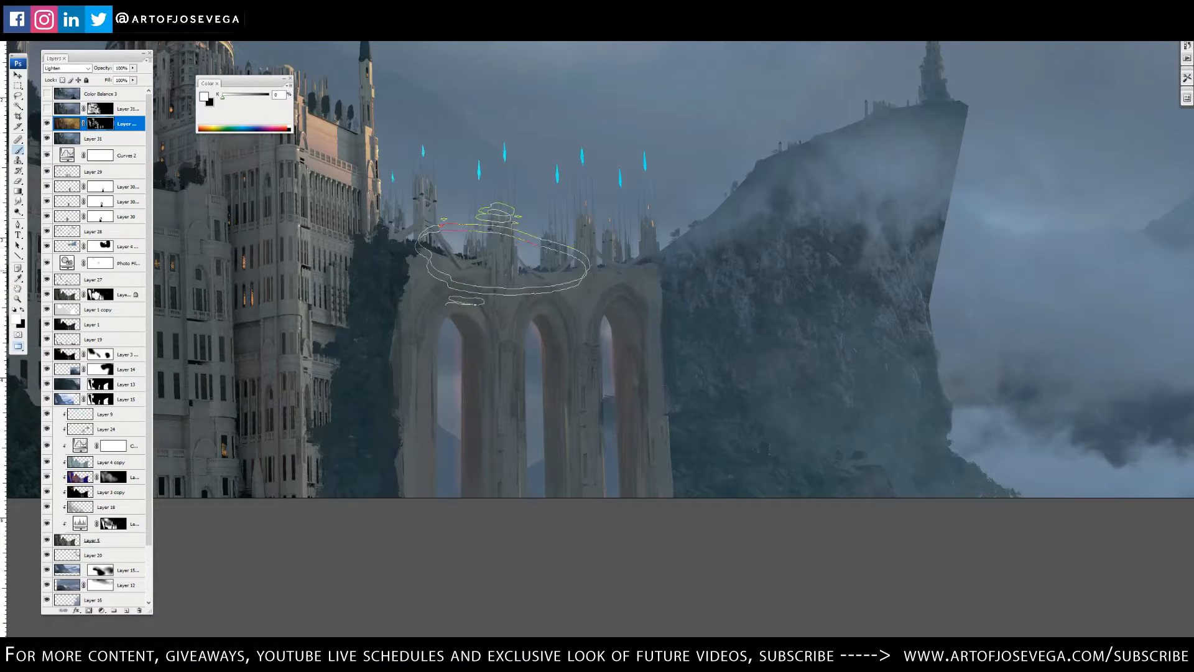
key("bracketleft")
key("bracketleft")
key("bracketleft")
key("bracketleft")
key("bracketleft")
key("bracketleft")
key("bracketleft")
key("bracketleft")
key("x")
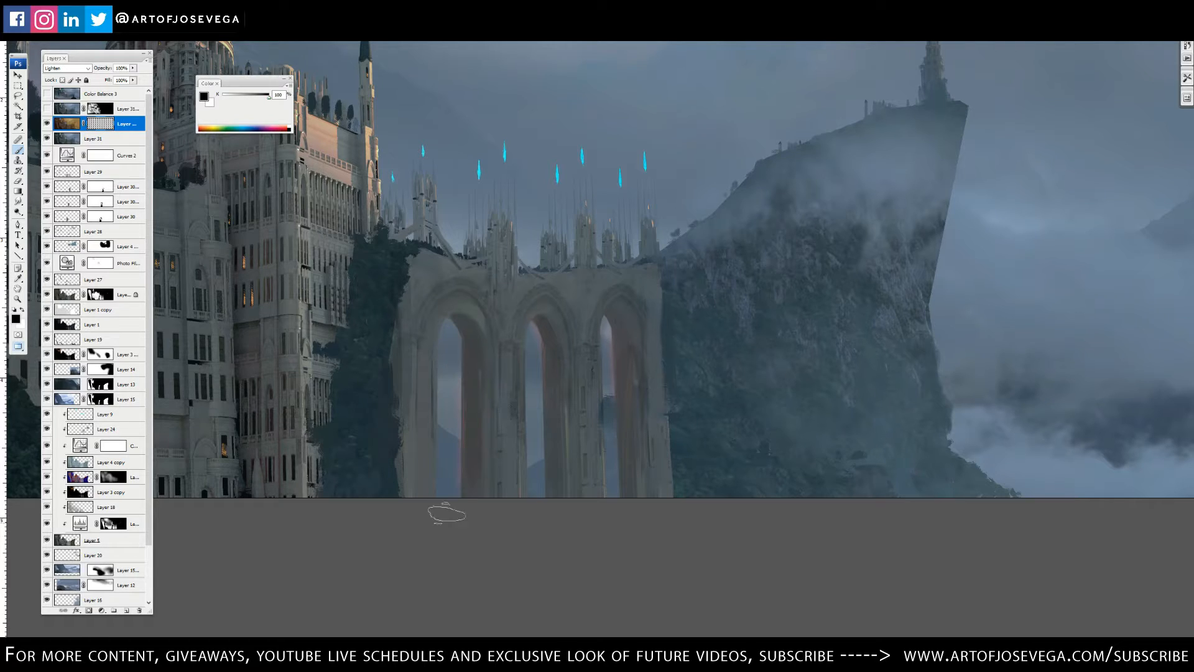
left_click_drag(526, 328, 529, 401)
- Brush black on the mask over the wall and foliage at the castle's base, gradually enlarging the brush
left_click_drag(383, 401, 719, 453)
key("]")
left_click_drag(402, 486, 426, 485)
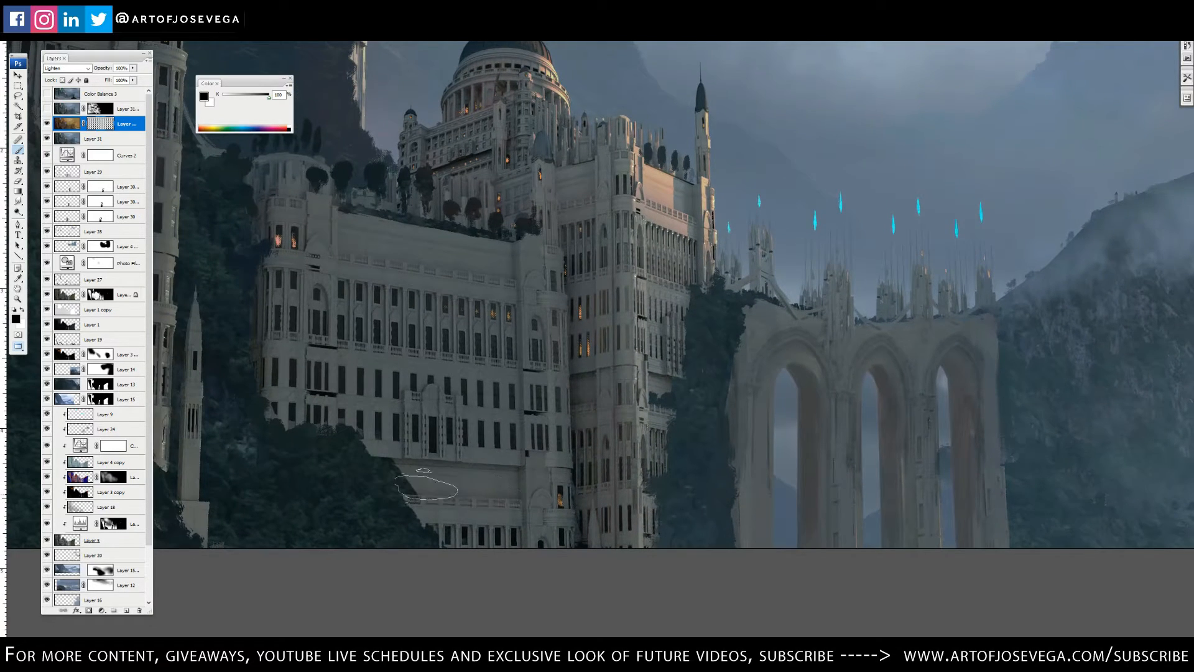
key("]")
left_click_drag(580, 413, 640, 560)
key("]")
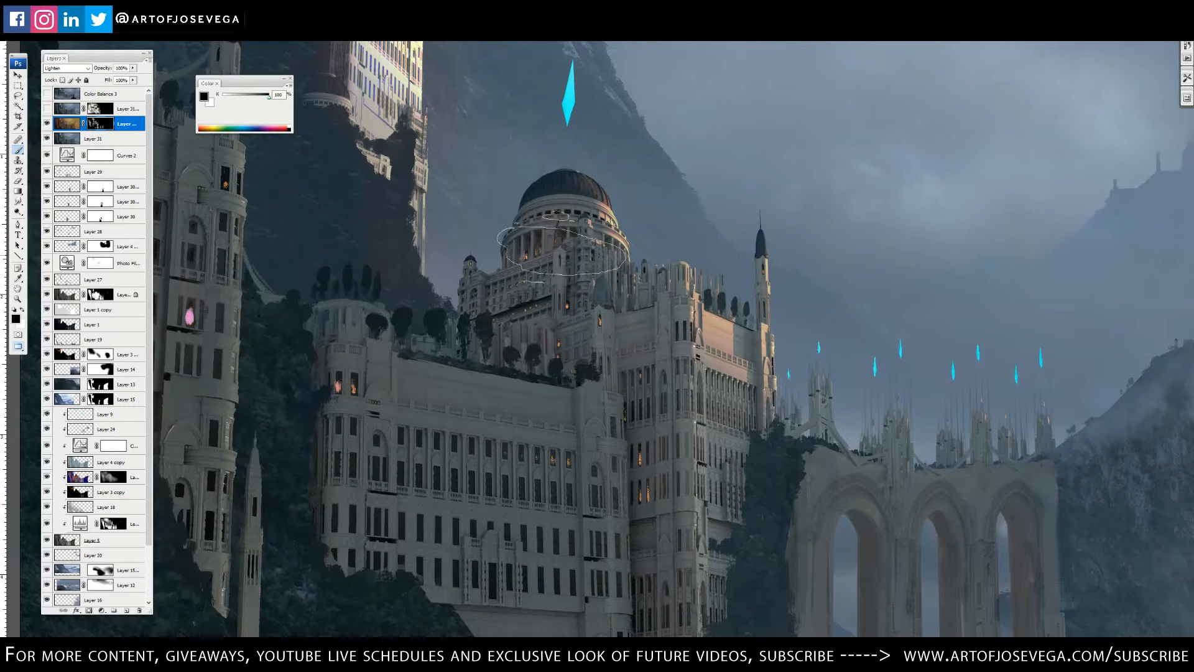
mouse_move(532, 323)
left_mouse_down()
mouse_move(530, 335)
mouse_move(638, 333)
mouse_move(592, 419)
mouse_move(647, 511)
left_mouse_up()
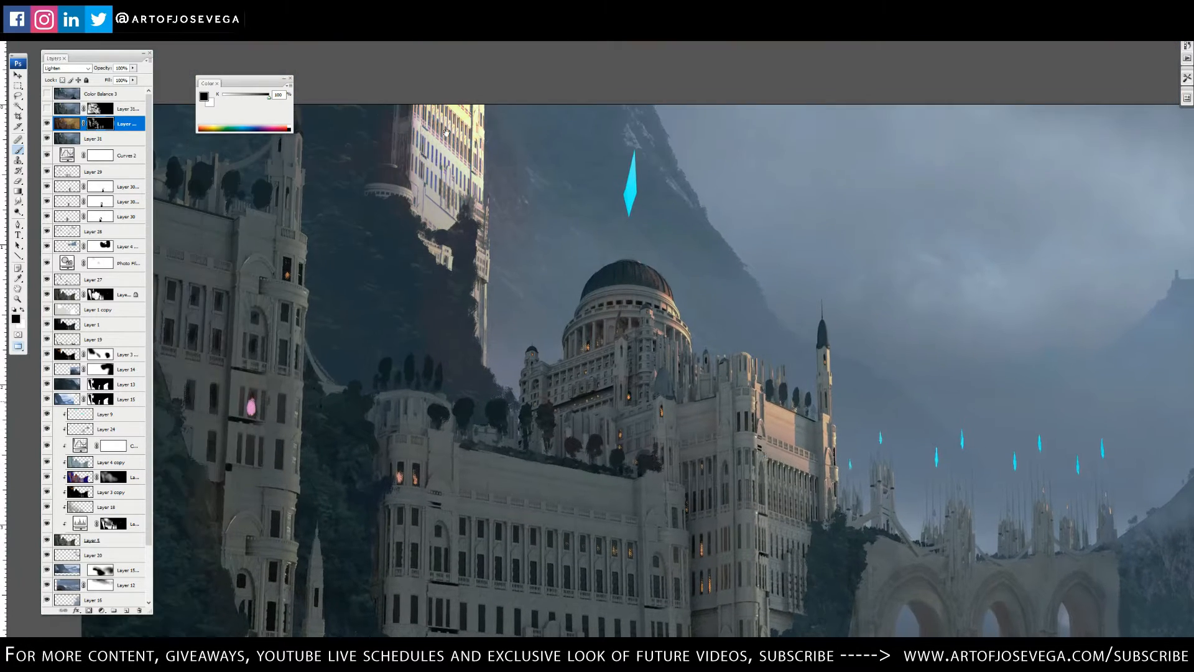
- Mask out the tint beside the golden tower and over the pink-lit window of the foreground tower
key("]")
mouse_move(492, 174)
left_mouse_down()
mouse_move(471, 196)
mouse_move(452, 265)
left_mouse_up()
key("[")
left_click(264, 400)
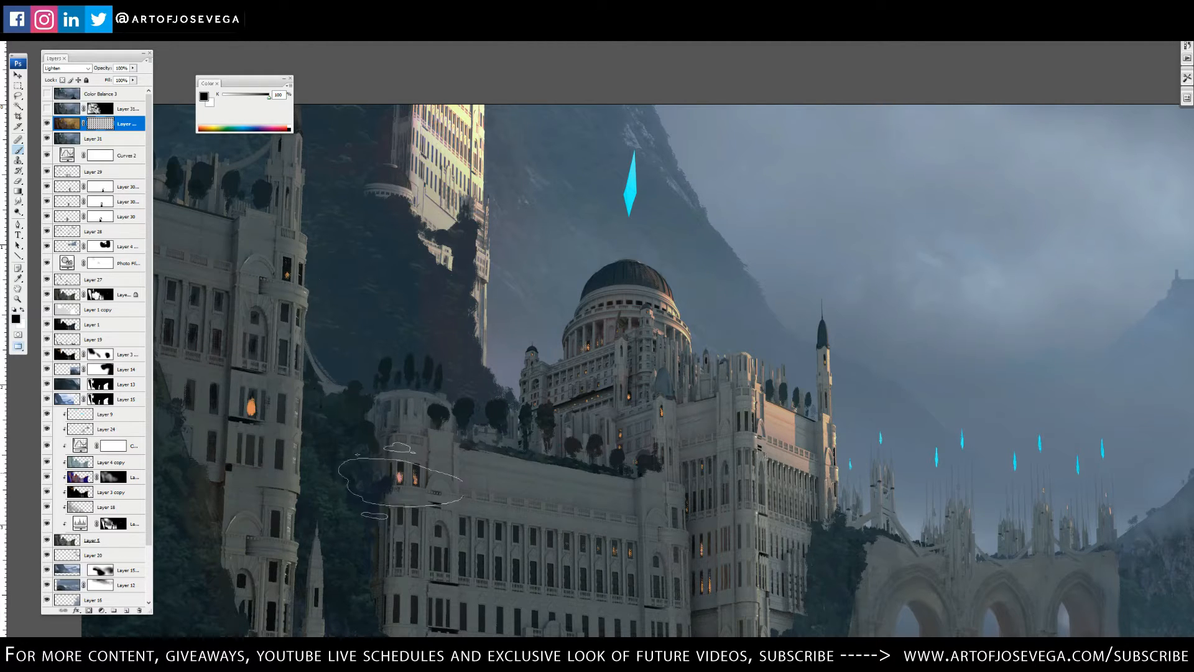
- Dab the mask over the round tower's lit windows and add an empty layer above the Layer 31 copies
left_click(401, 480)
left_click_drag(608, 411, 497, 205)
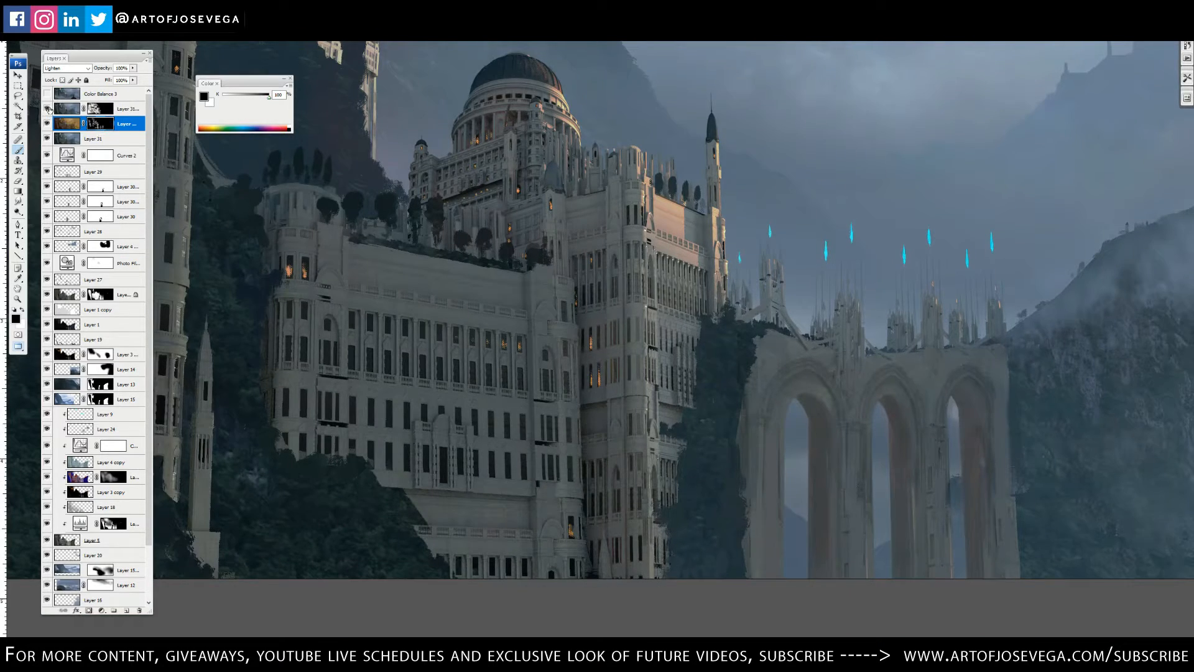
left_click(127, 112)
left_click(126, 610)
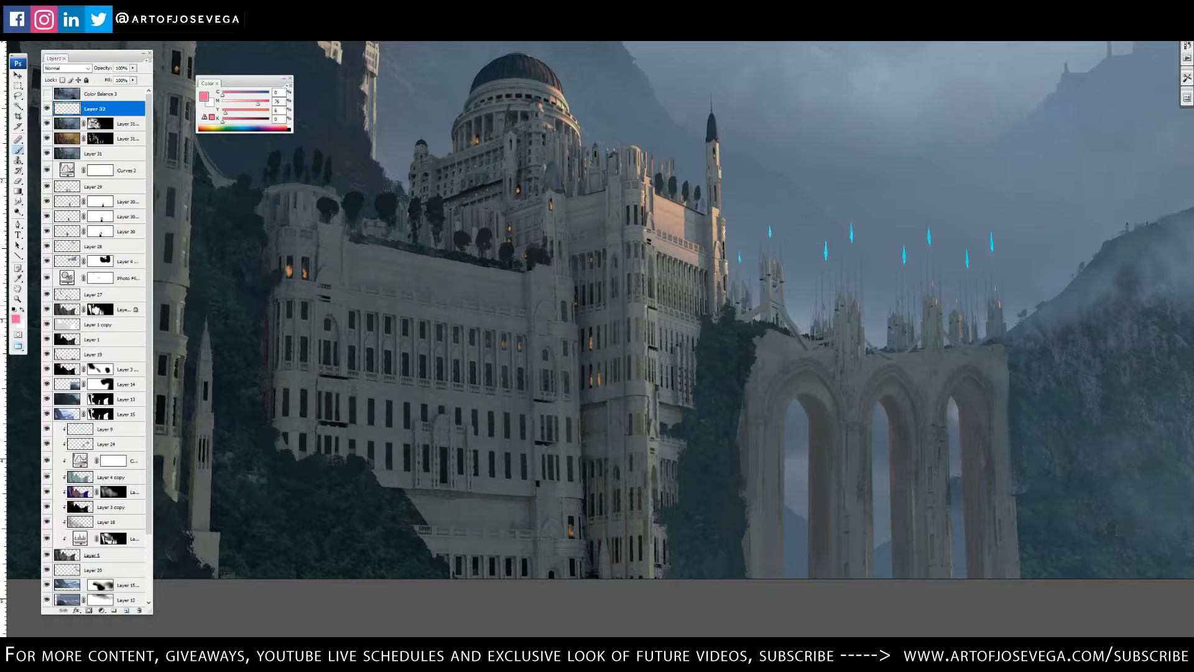
- Sample stone and shadow colours around the bridge arches and paint over the reddish streaks inside them with a smaller brush
key("ctrl+plus")
key("ctrl+plus")
left_click_drag(778, 413, 483, 282)
key("bracketleft")
key("bracketleft")
key("bracketleft")
key("bracketleft")
key("bracketleft")
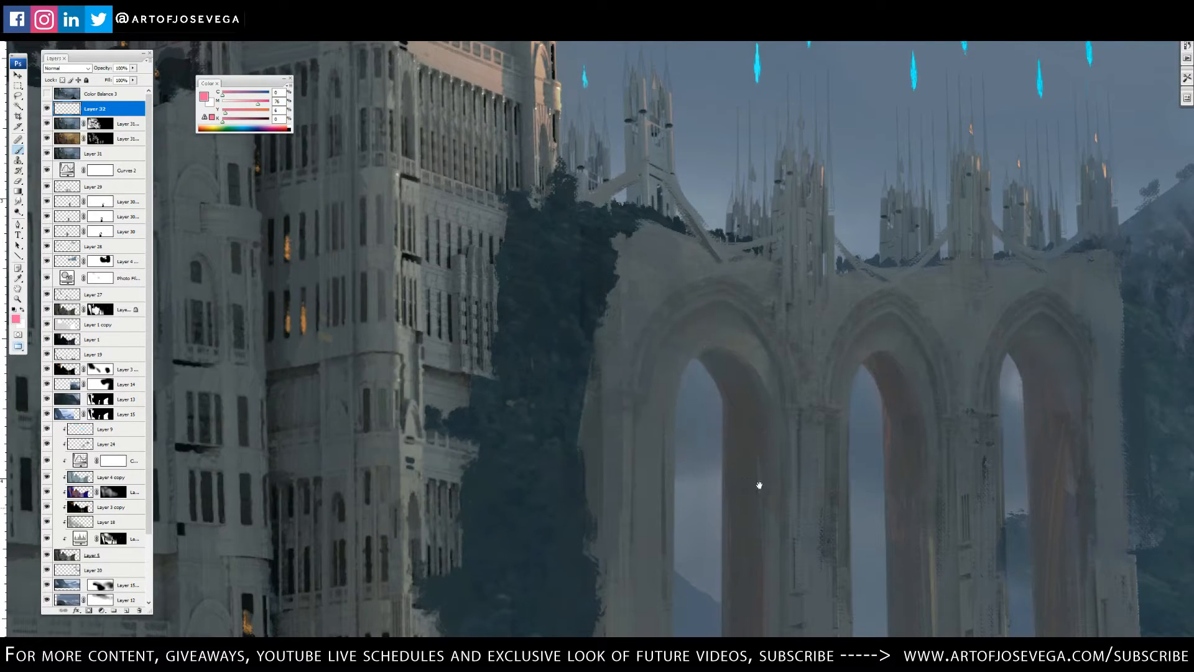
left_click_drag(760, 485, 487, 327)
left_click(782, 262, "alt")
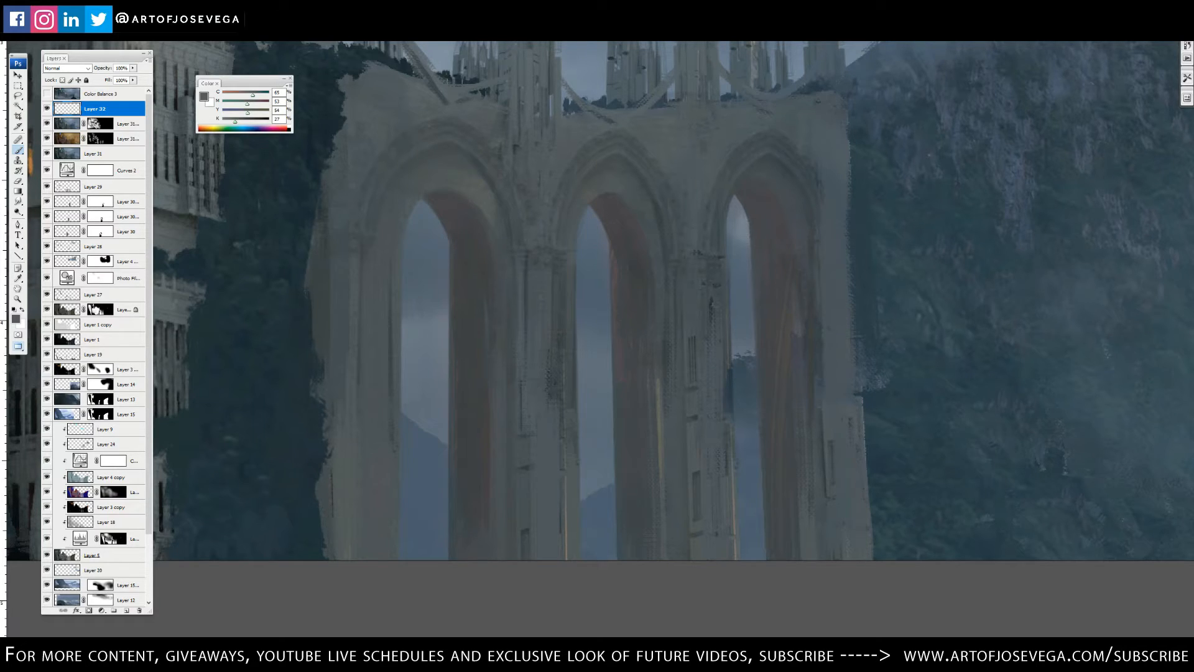
left_click(460, 218, "alt")
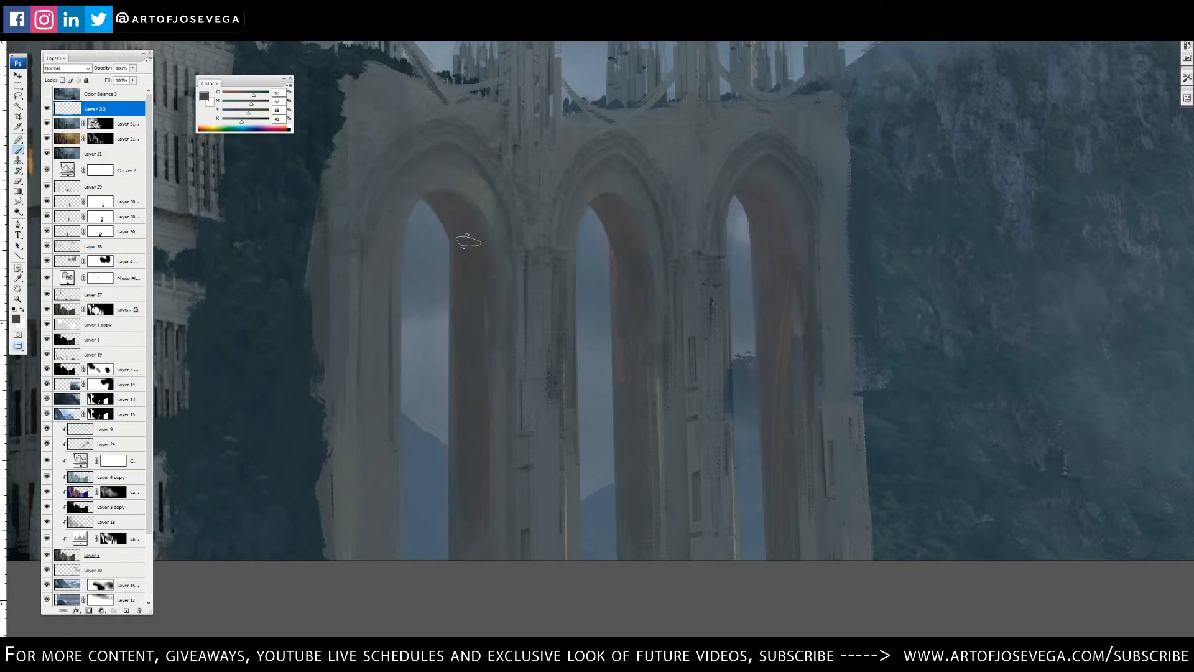
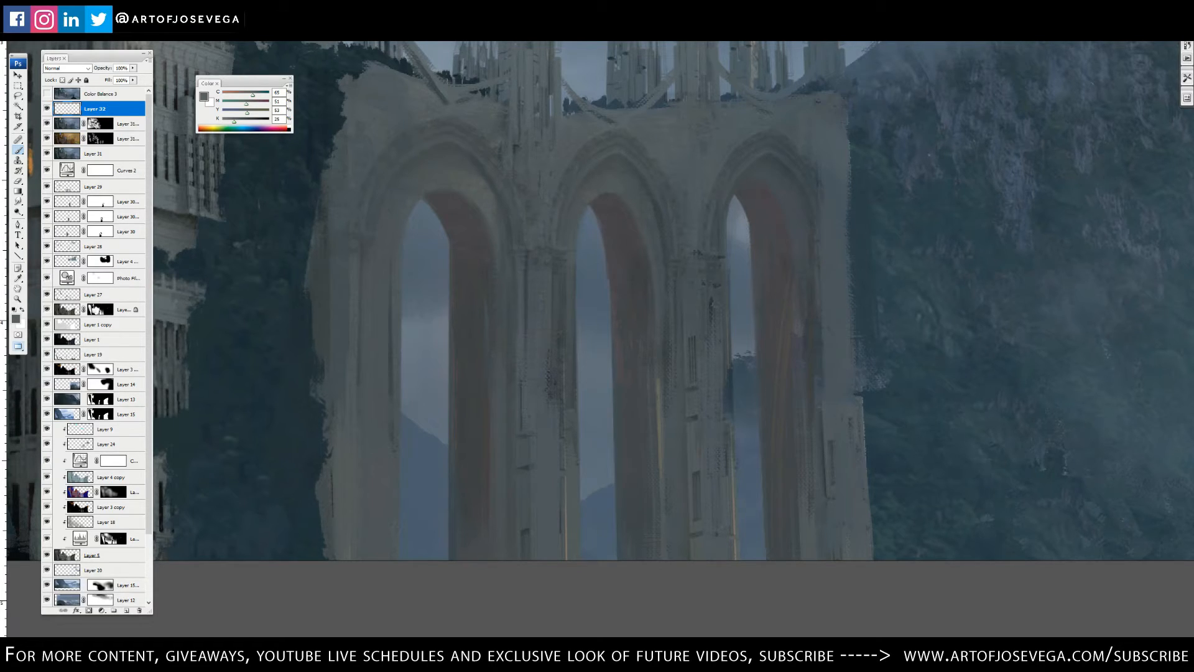
- Merge the whole visible painting into a new layer above Layer 32 and duplicate that layer
left_click_drag(307, 120, 605, 301)
key("ctrl+minus")
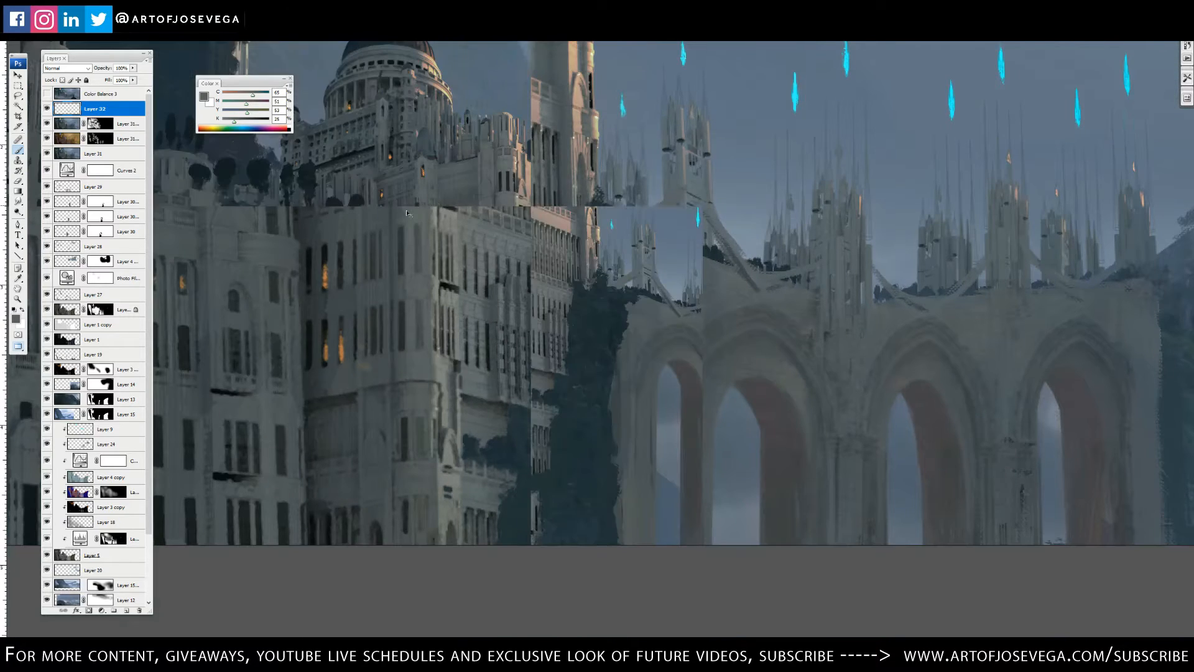
key("ctrl+minus")
left_click_drag(347, 315, 384, 277)
key("ctrl+minus")
key("ctrl+plus")
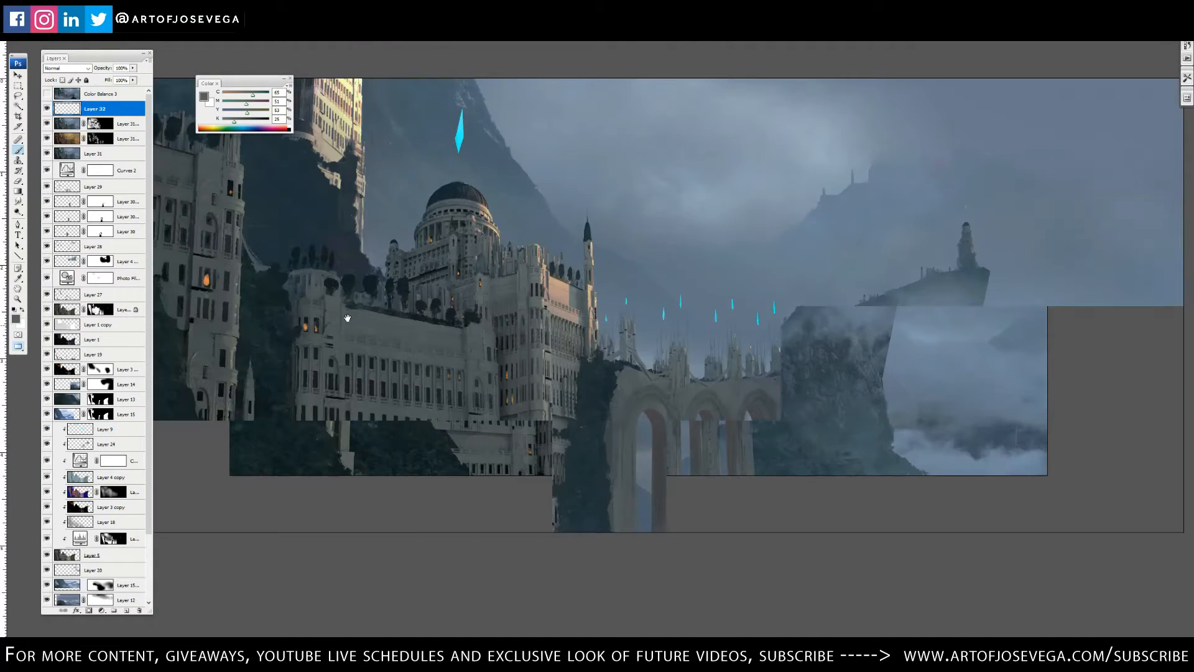
left_click_drag(347, 317, 360, 313)
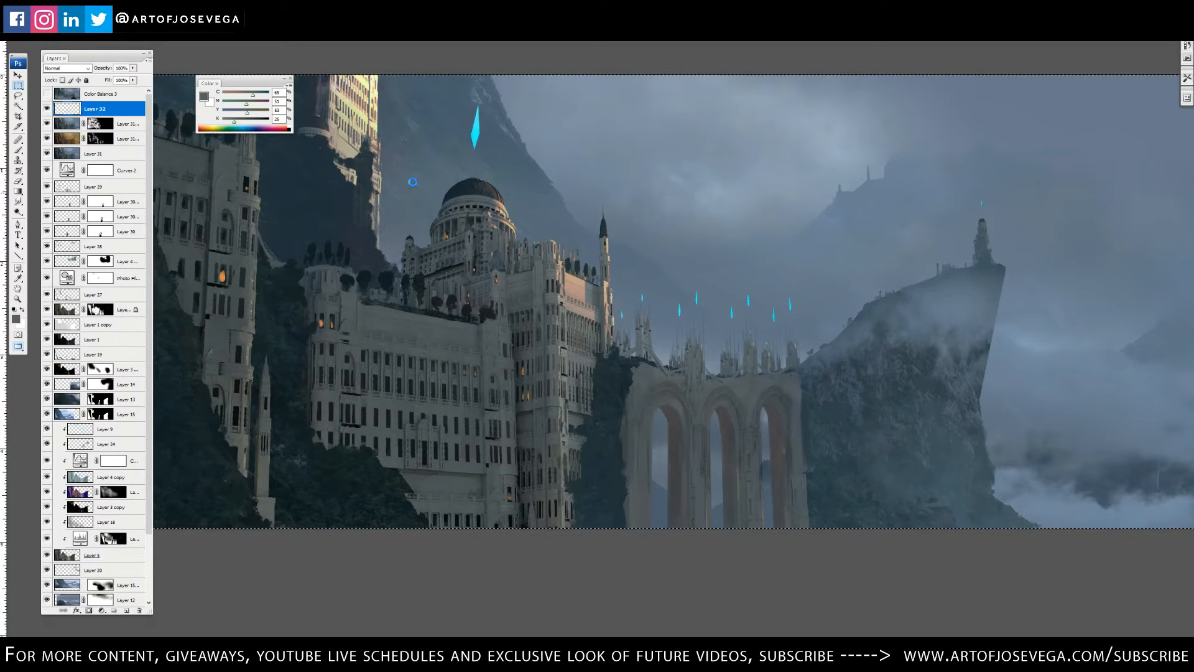
key("ctrl+alt+shift+e")
key("ctrl+j")
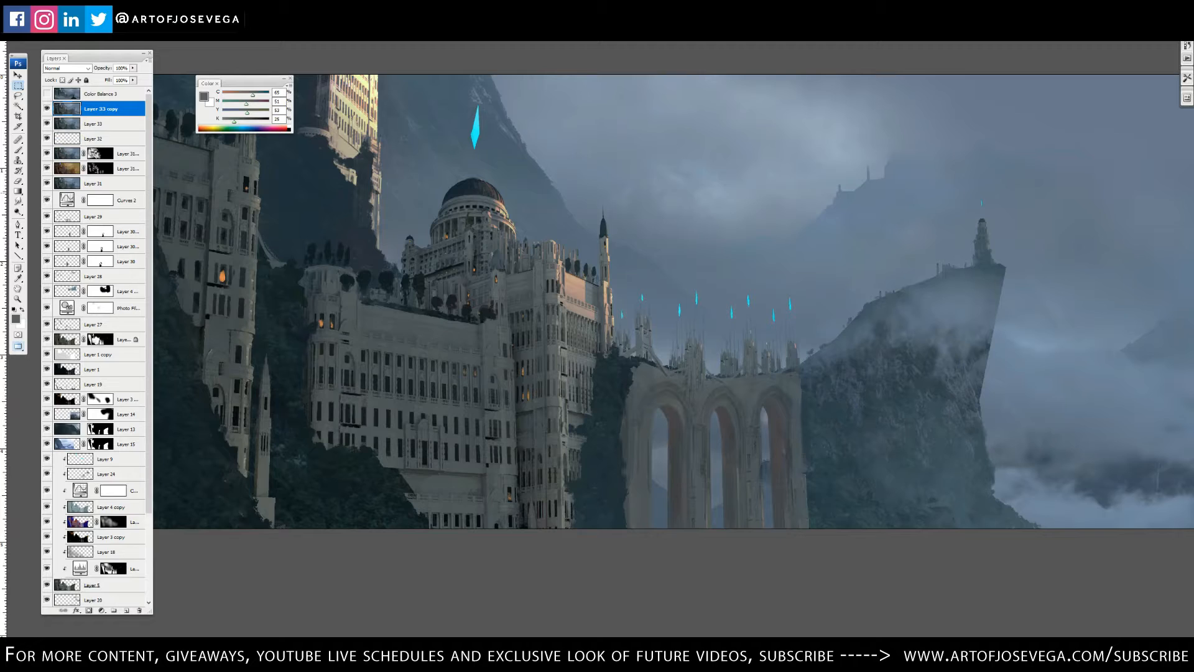
- Start the AKVIS OilPaint filter on Layer 33 copy, shift its correction hue to -22 and preview the sky
left_click(103, 36)
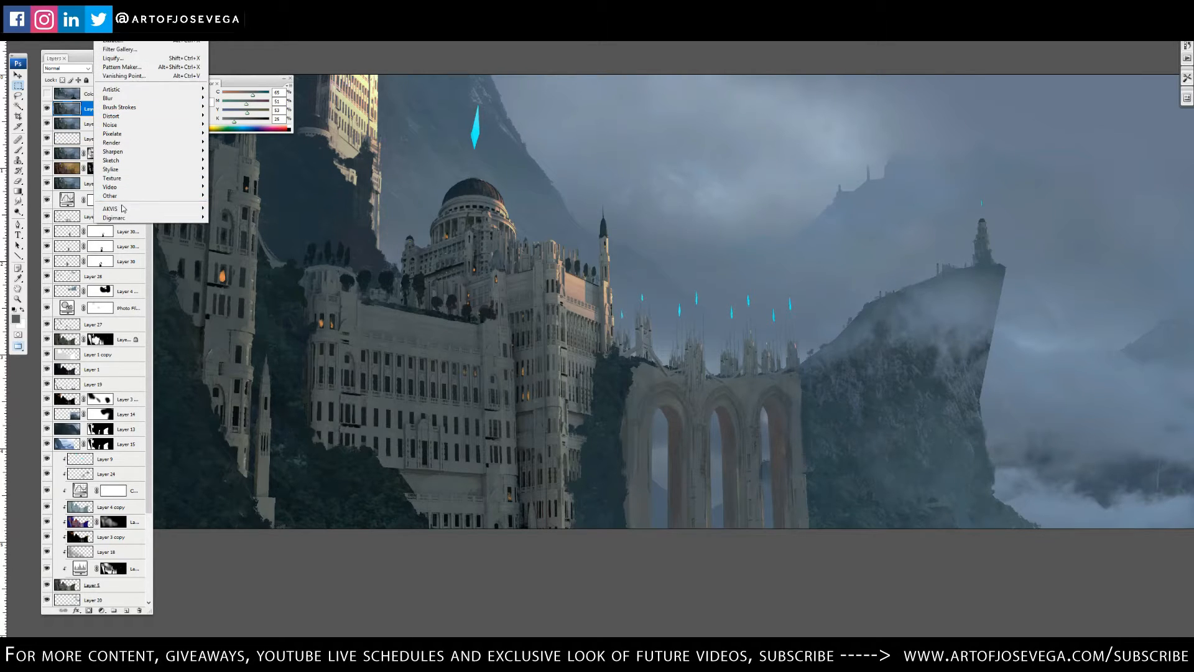
mouse_move(125, 208)
left_click(225, 208)
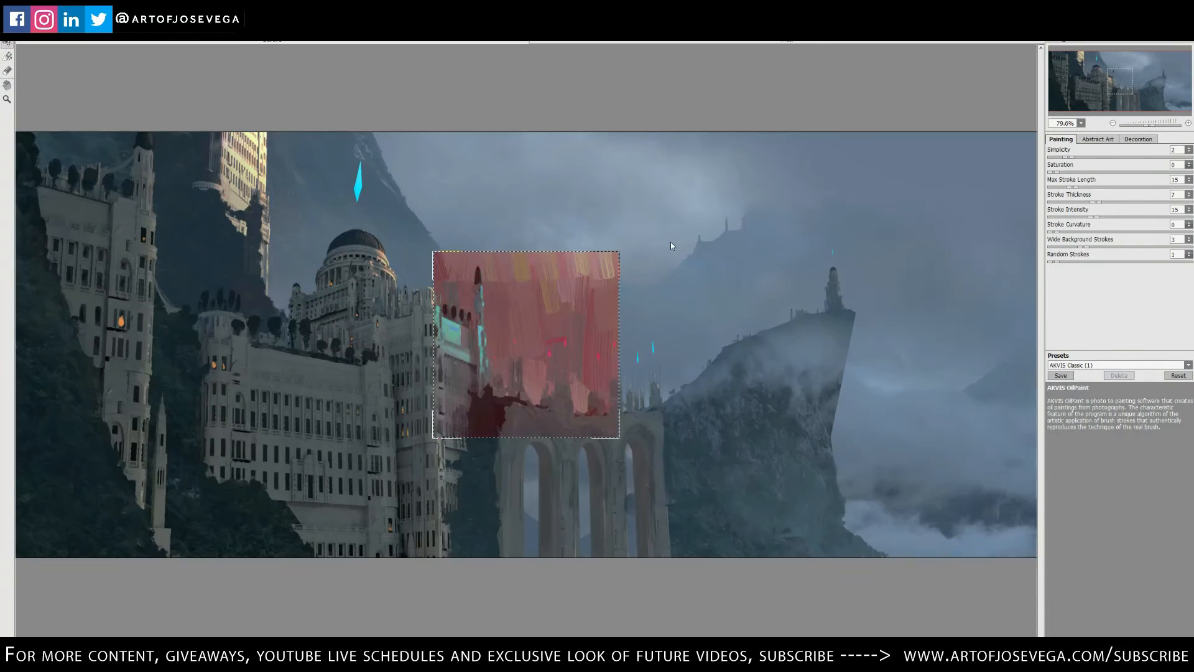
left_click(1098, 139)
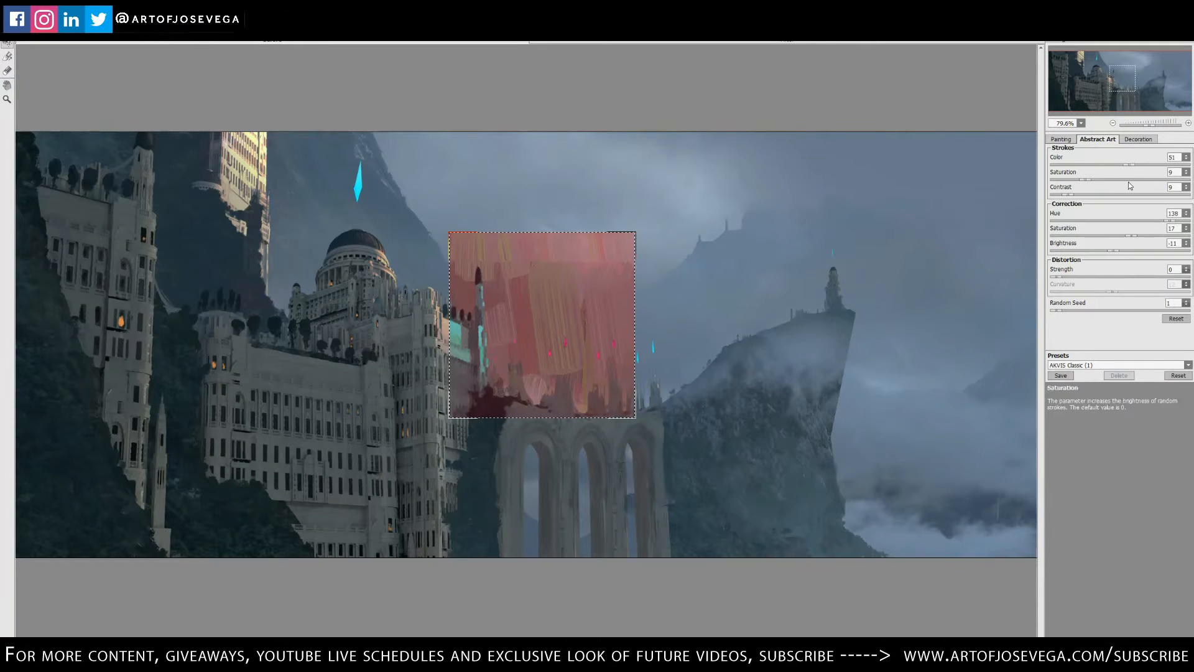
mouse_move(1092, 225)
left_mouse_down()
mouse_move(1062, 224)
mouse_move(1112, 222)
left_mouse_up()
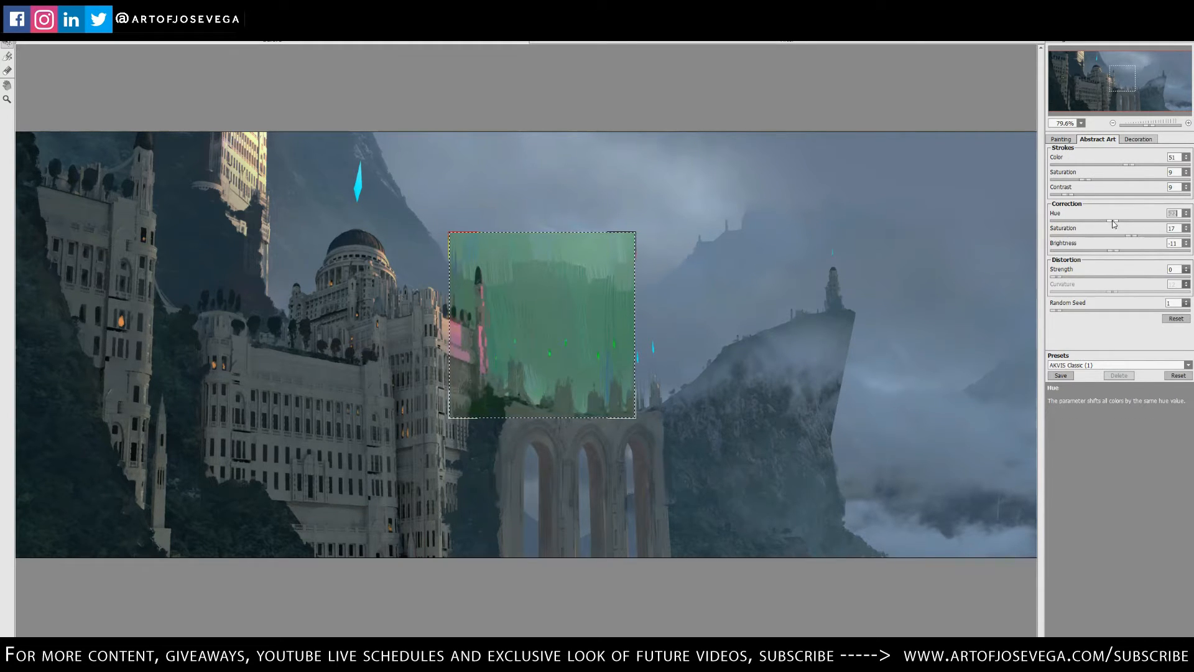
left_click_drag(531, 332, 572, 231)
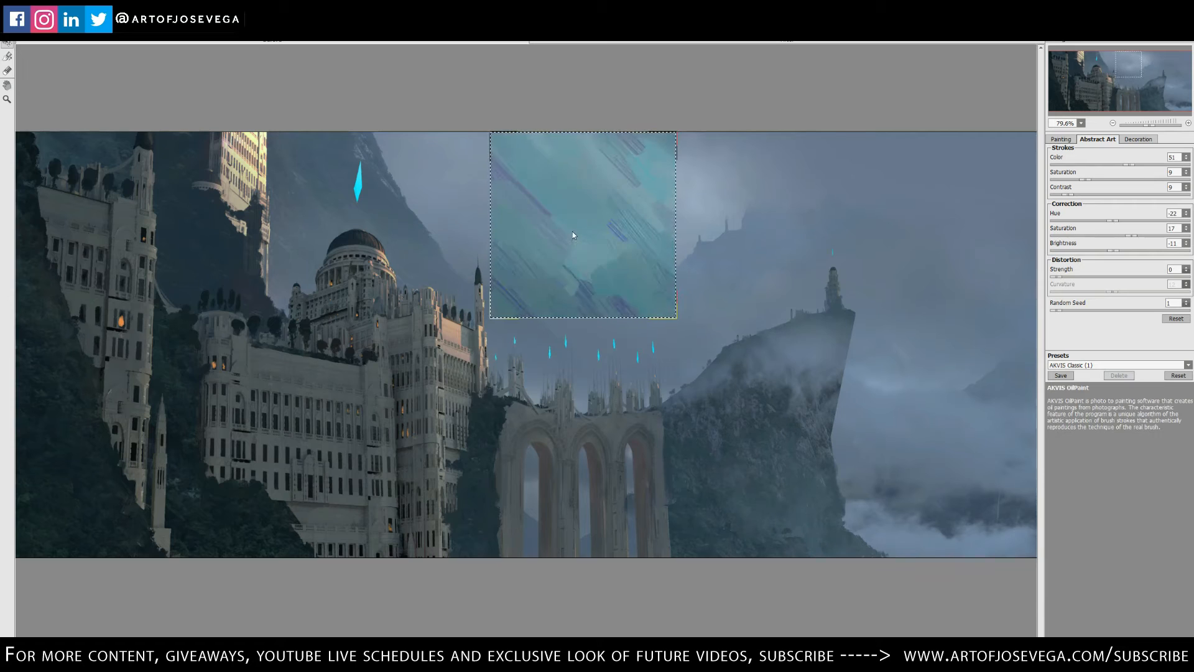
- Raise the maximum stroke length to 56, preview the strokes beside the sea cliff, and apply the oil effect to the whole image
left_click(1061, 139)
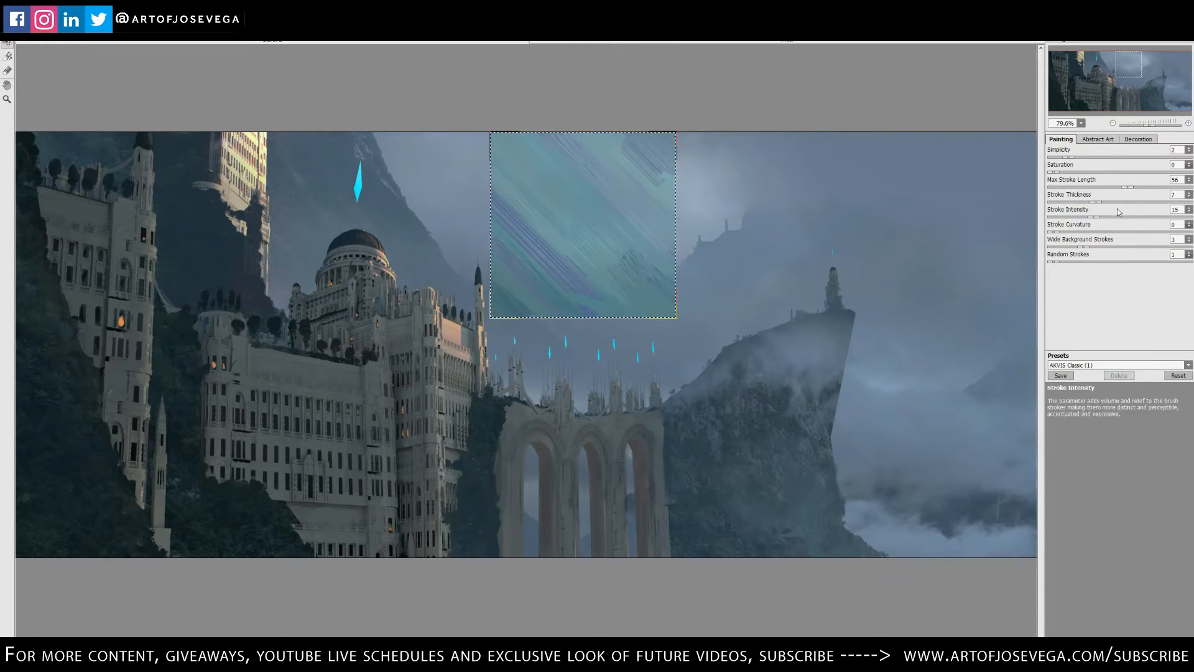
left_click_drag(556, 239, 939, 342)
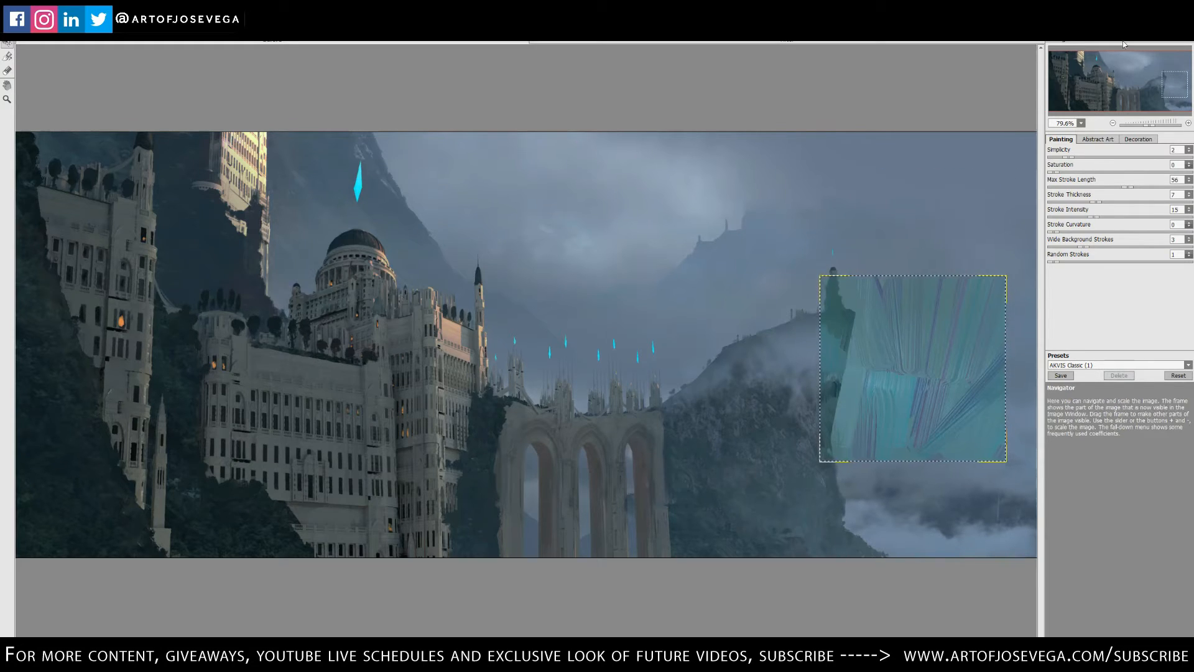
left_click(505, 32)
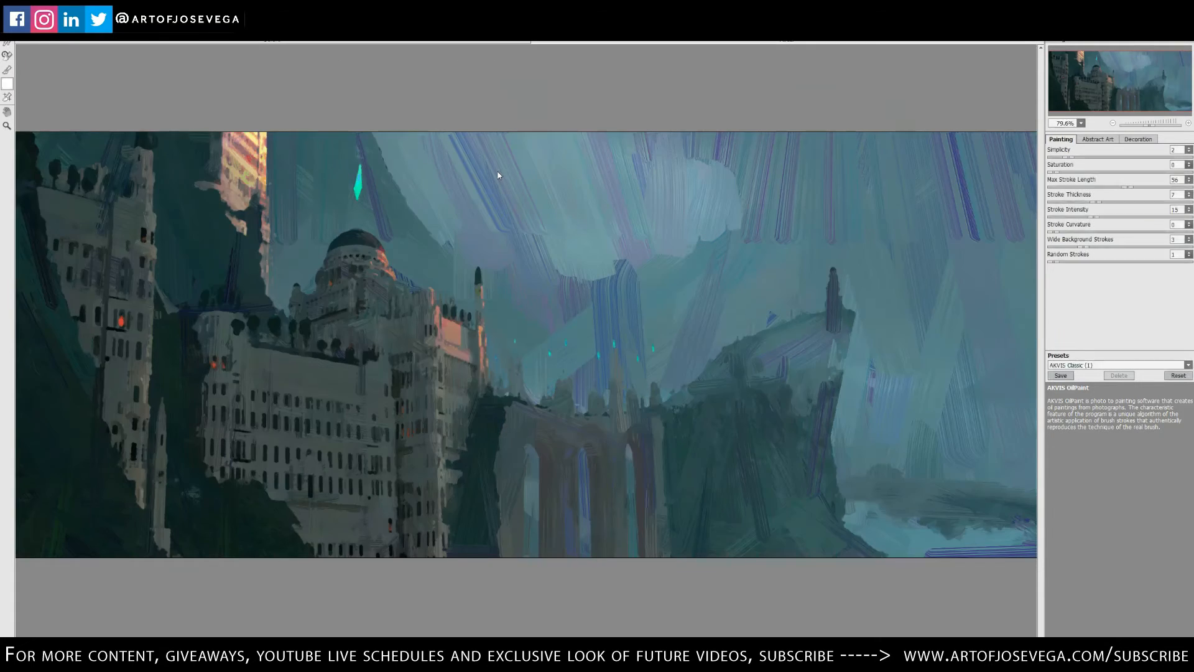
key("Return")
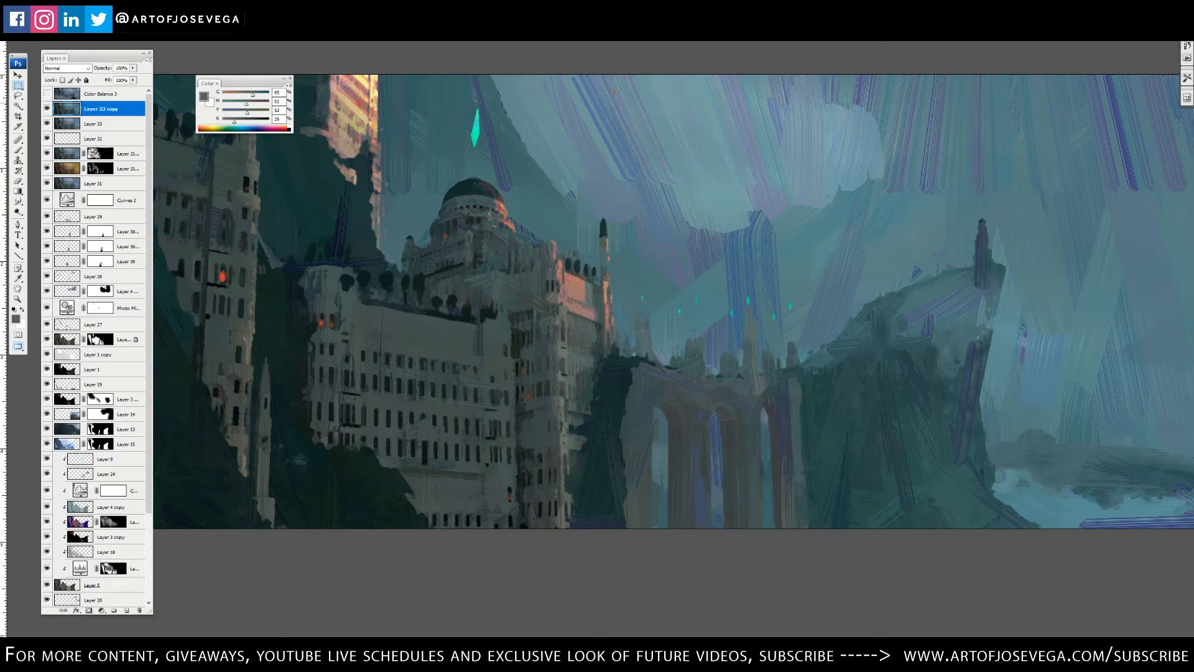
- Add a white layer mask to the oil-painted layer, target its image, and set its blending mode to Lighten
left_click(89, 612)
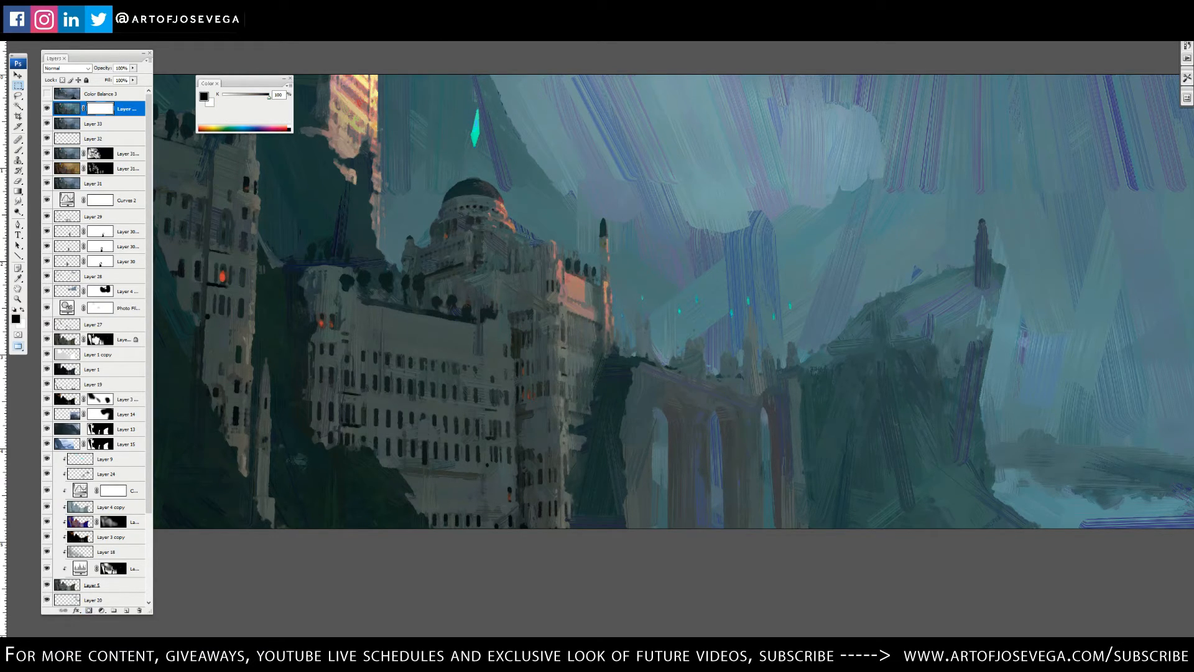
key("ctrl+i")
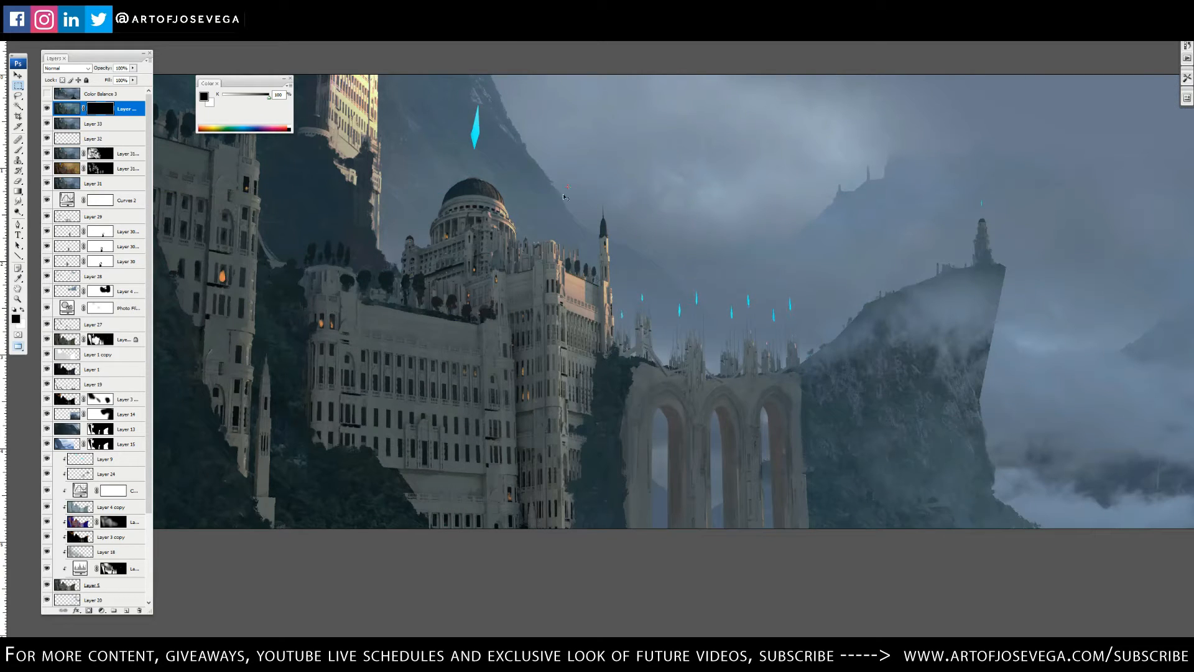
key("ctrl+i")
left_click(66, 109)
left_click(67, 67)
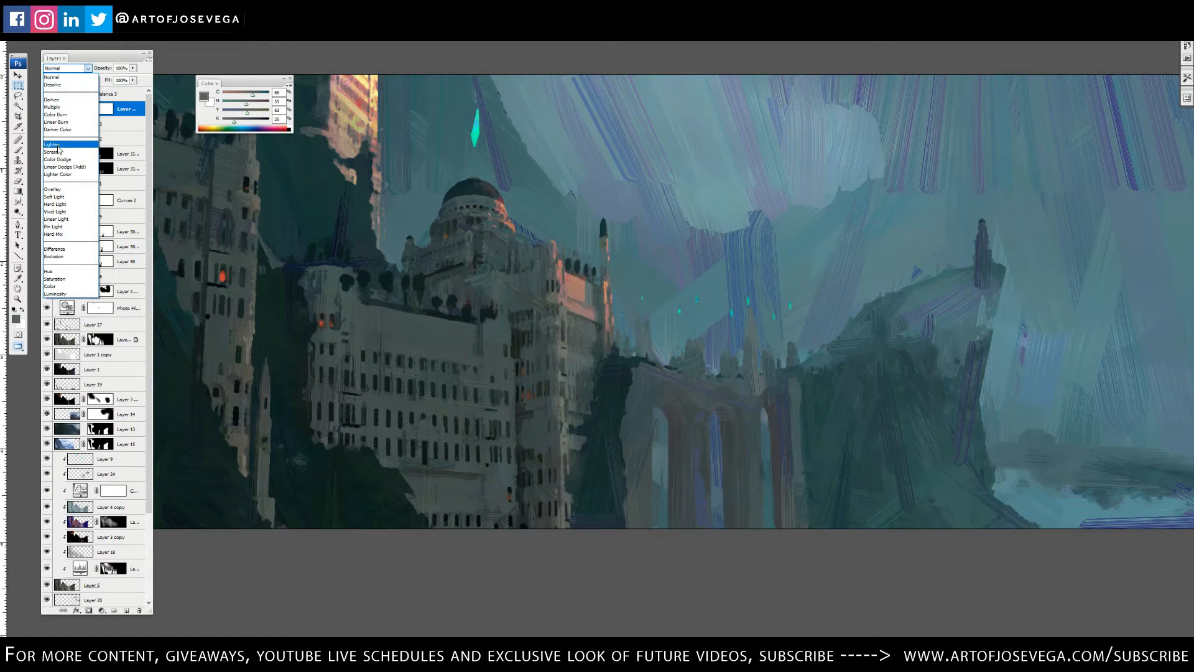
left_click(52, 145)
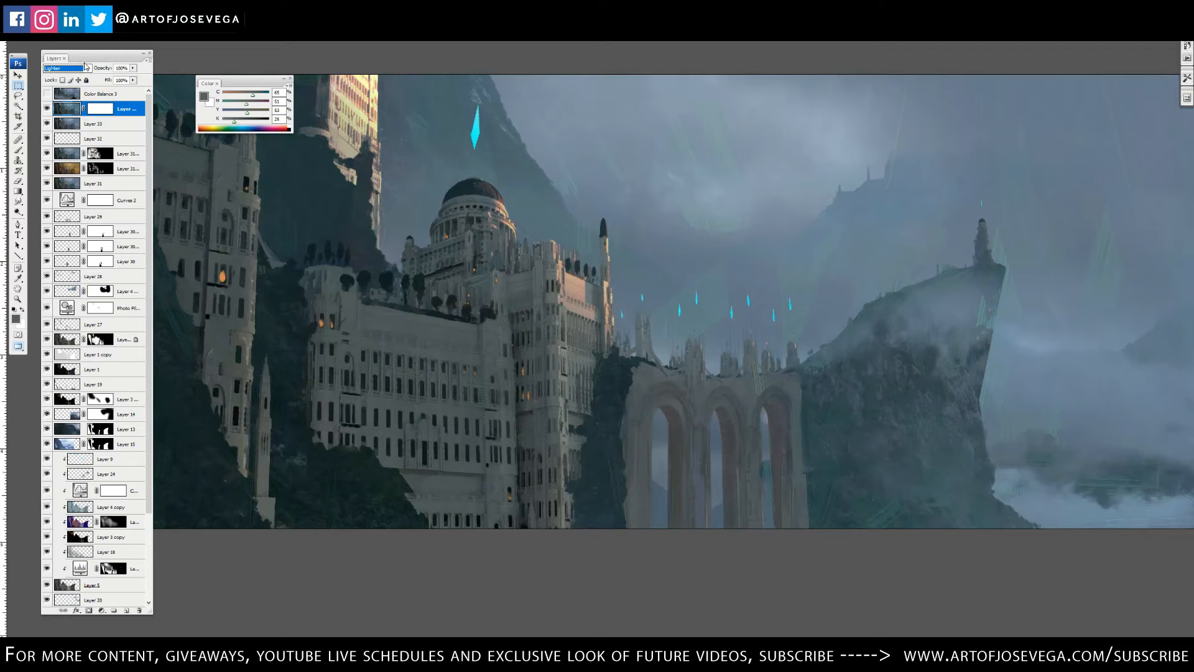
- Compare the oil-painted layer in other blending modes, including Linear Burn and Darken, and return it to Lighten
key("Down")
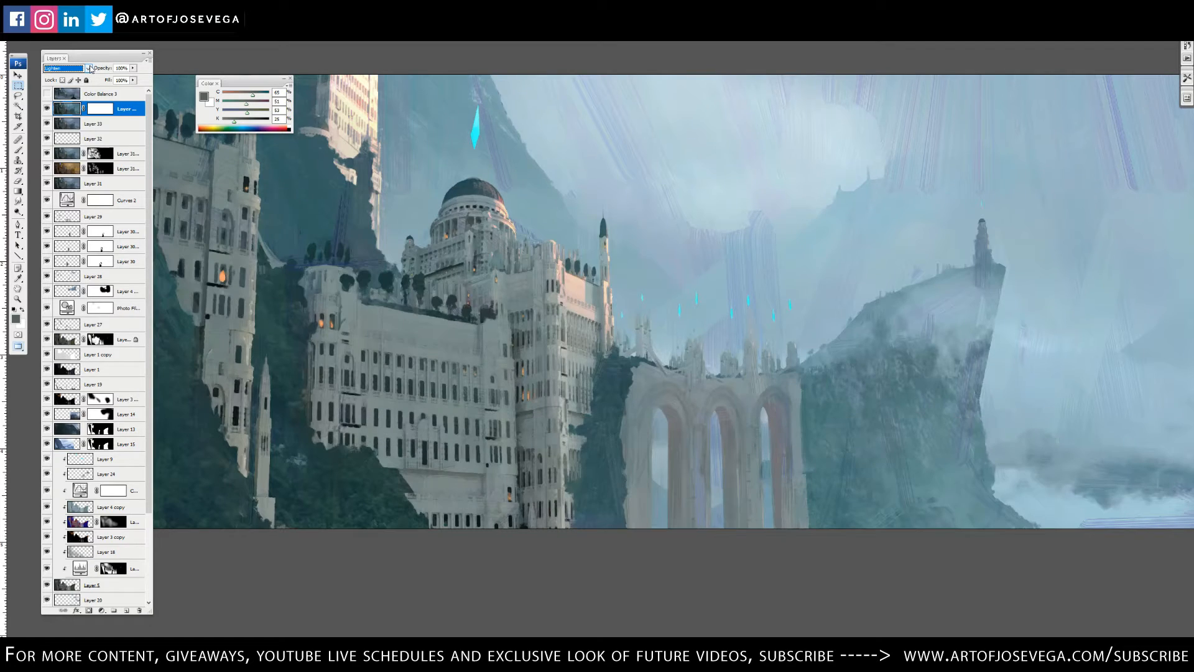
key("Up")
key("Up")
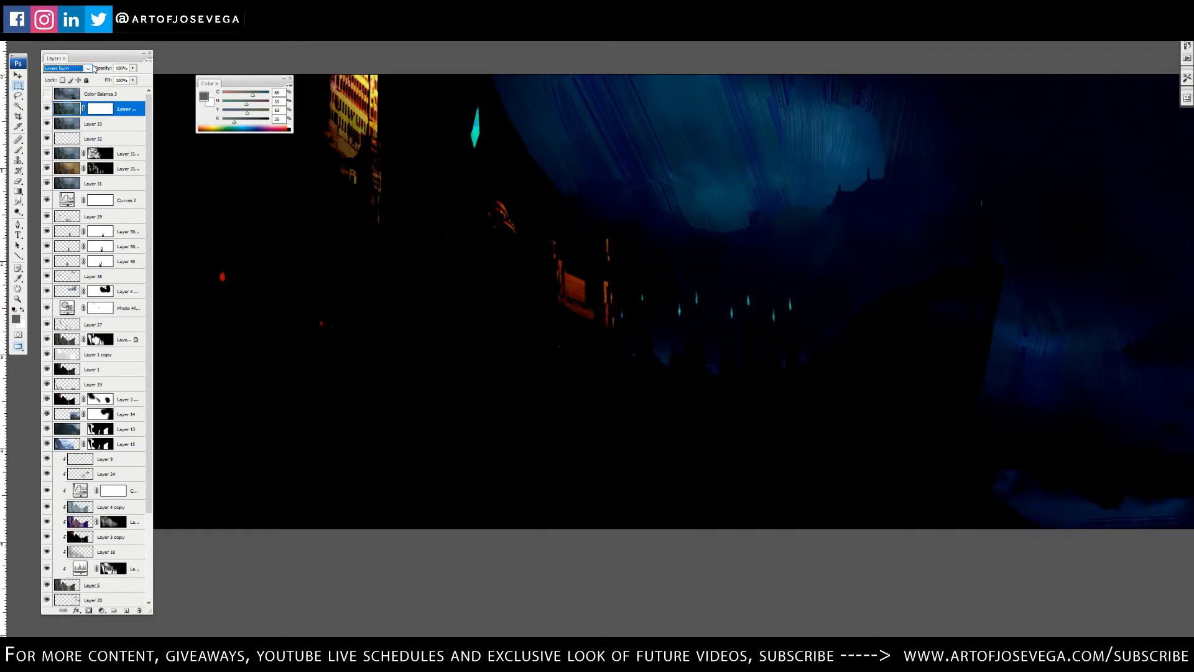
key("Up")
key("Up")
key("Up")
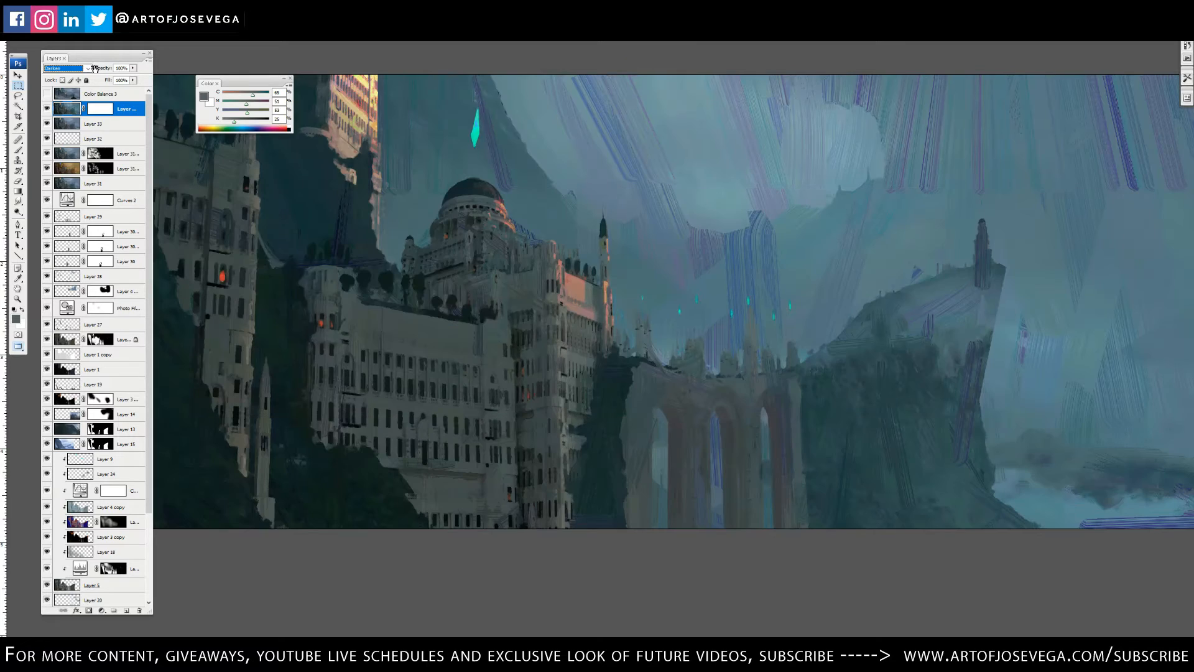
key("Up")
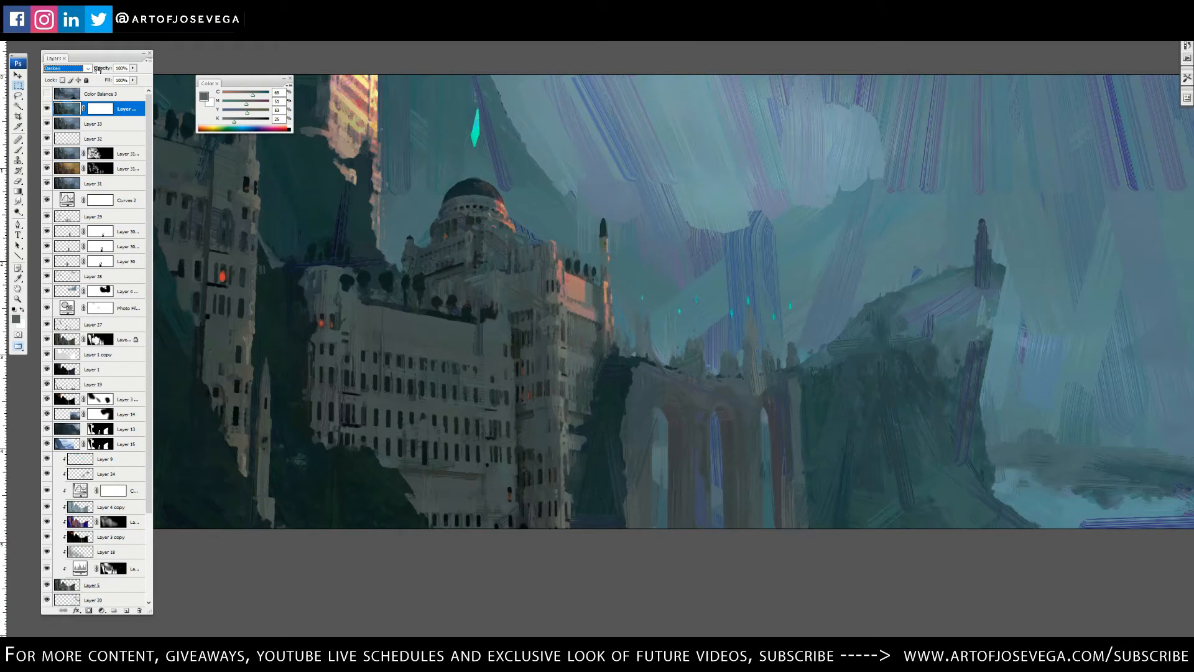
key("Down")
key("Down")
key("Down")
key("Down")
key("Down")
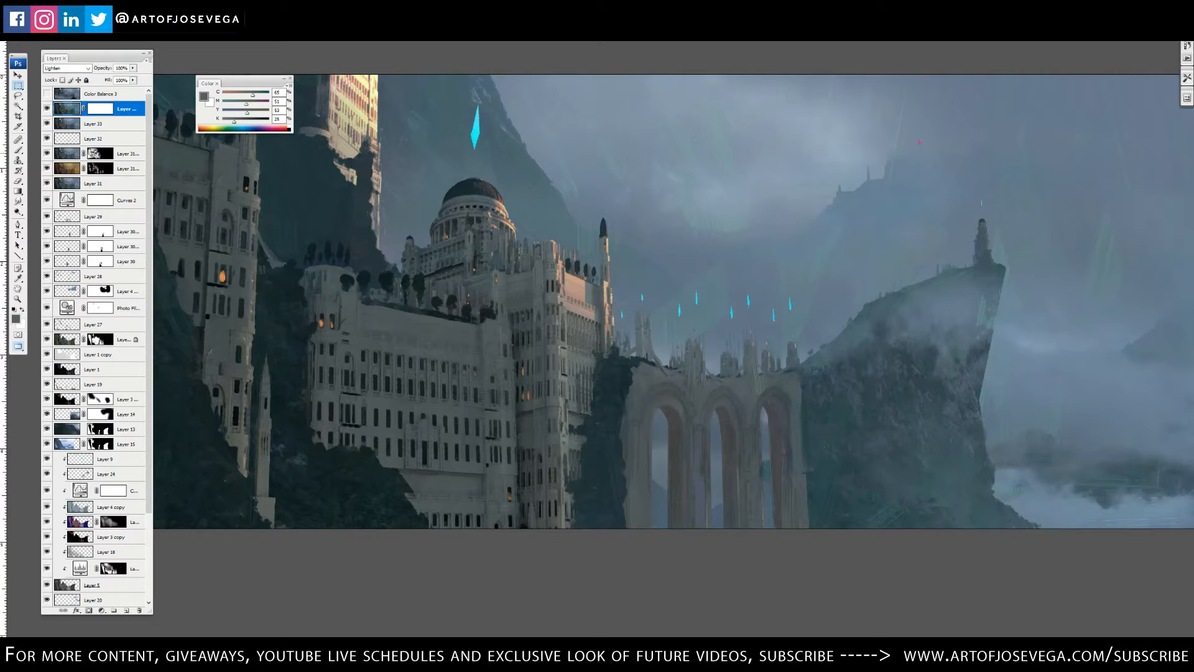
- Shift the oil-painted layer's hue to +11 and raise its saturation with Hue/Saturation
left_click_drag(692, 325, 629, 322)
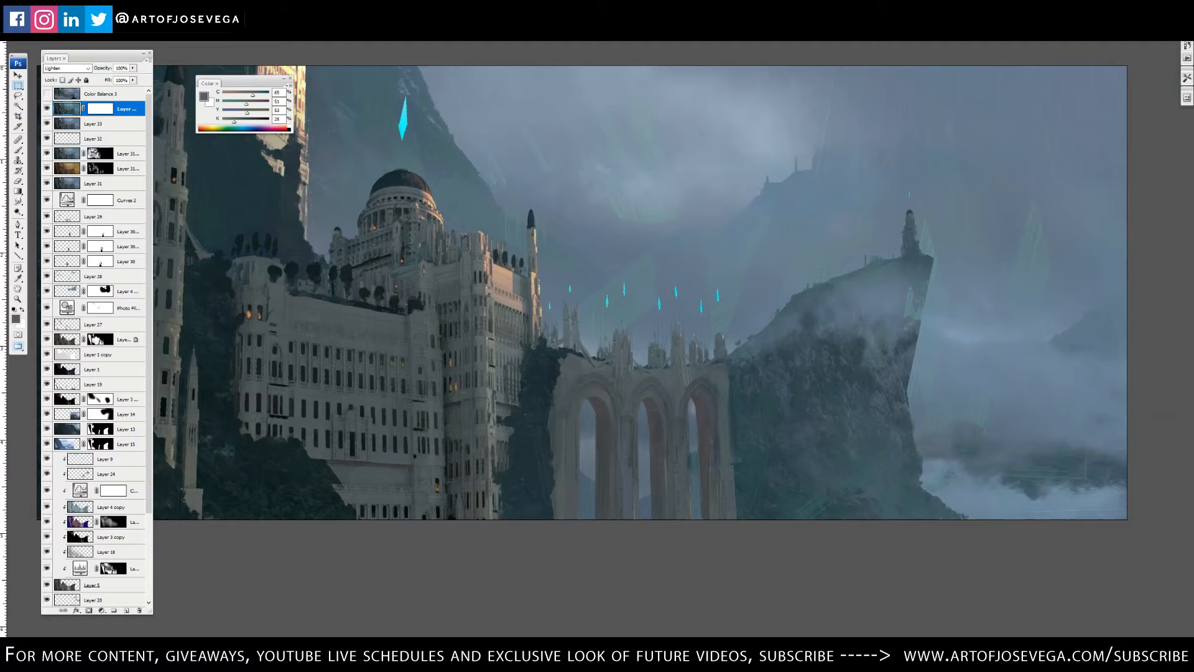
key("ctrl+u")
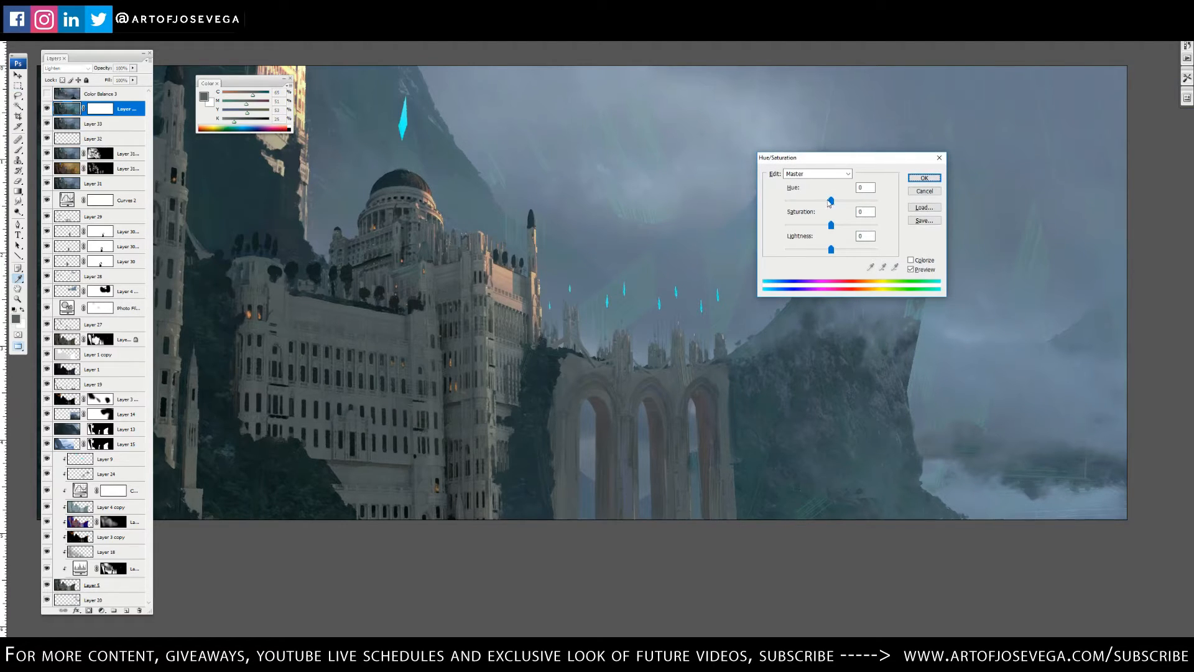
left_click_drag(828, 203, 852, 227)
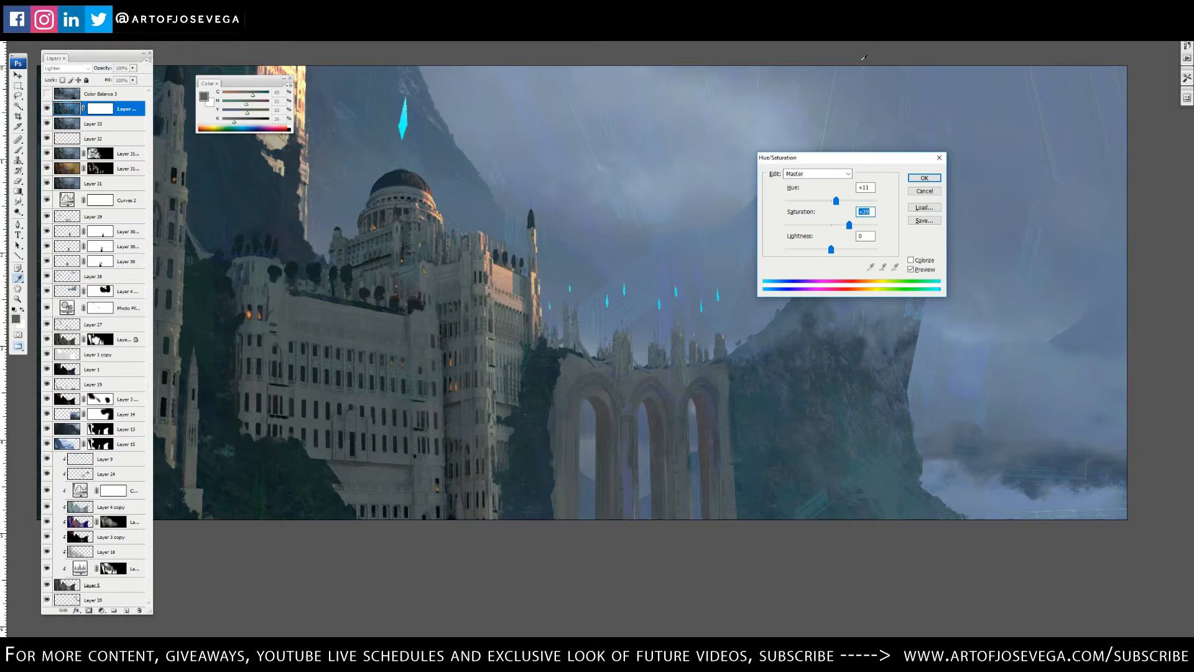
key("Return")
- Invert the oil-painted layer's mask to black and reveal strokes with a large white brush on the mountain beside the golden tower
left_click(101, 109)
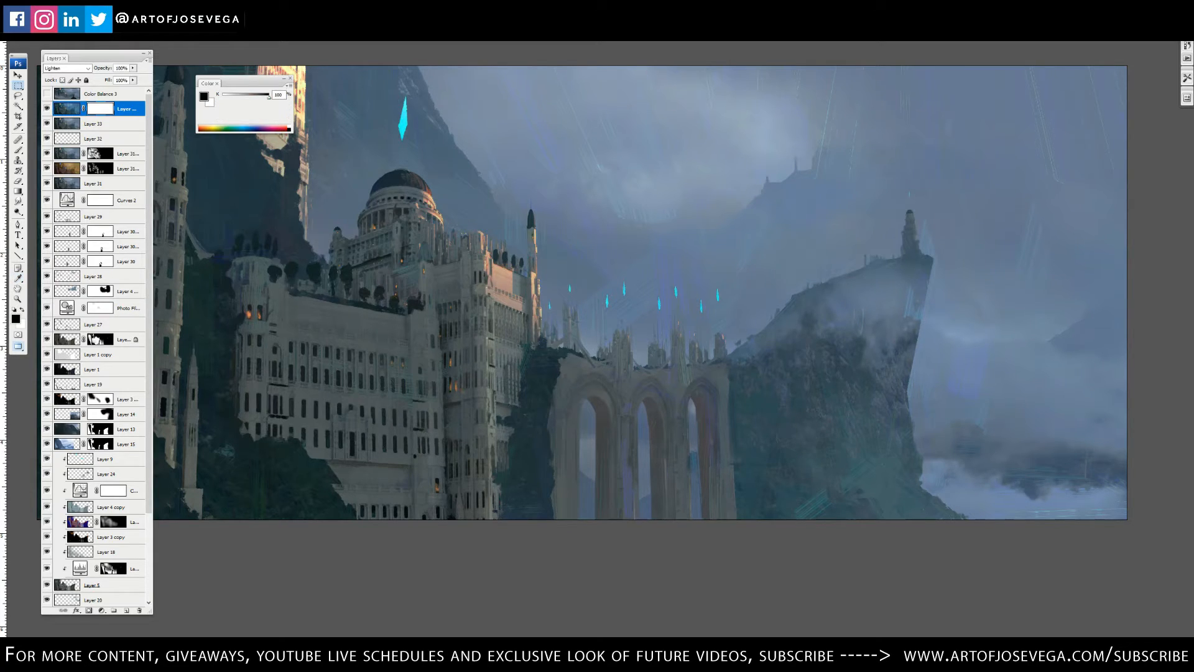
key("ctrl+i")
key("b")
key("x")
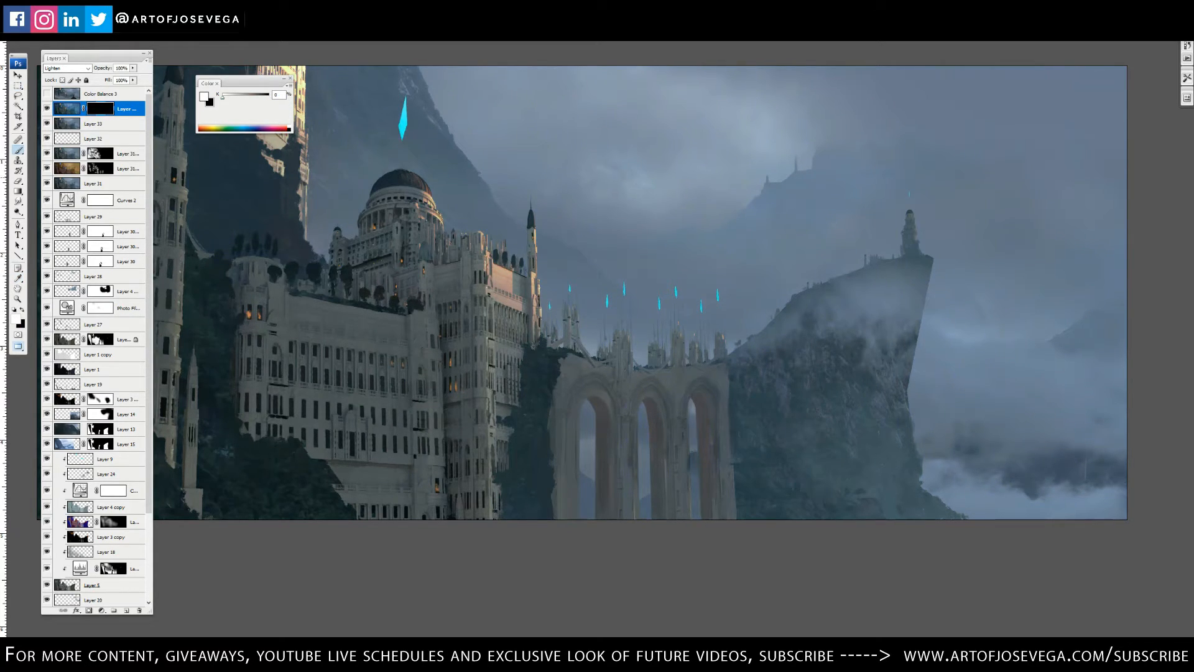
key("bracketright")
key("bracketright")
key("bracketright")
key("bracketright")
key("bracketright")
key("bracketright")
left_click(362, 154)
- Reveal oil strokes with a smaller white brush on the mountain between the golden tower and the dome, undoing the last stroke
key("bracketleft")
key("bracketleft")
key("bracketleft")
key("bracketleft")
left_click(462, 228)
key("ctrl+plus")
left_click_drag(551, 378, 895, 624)
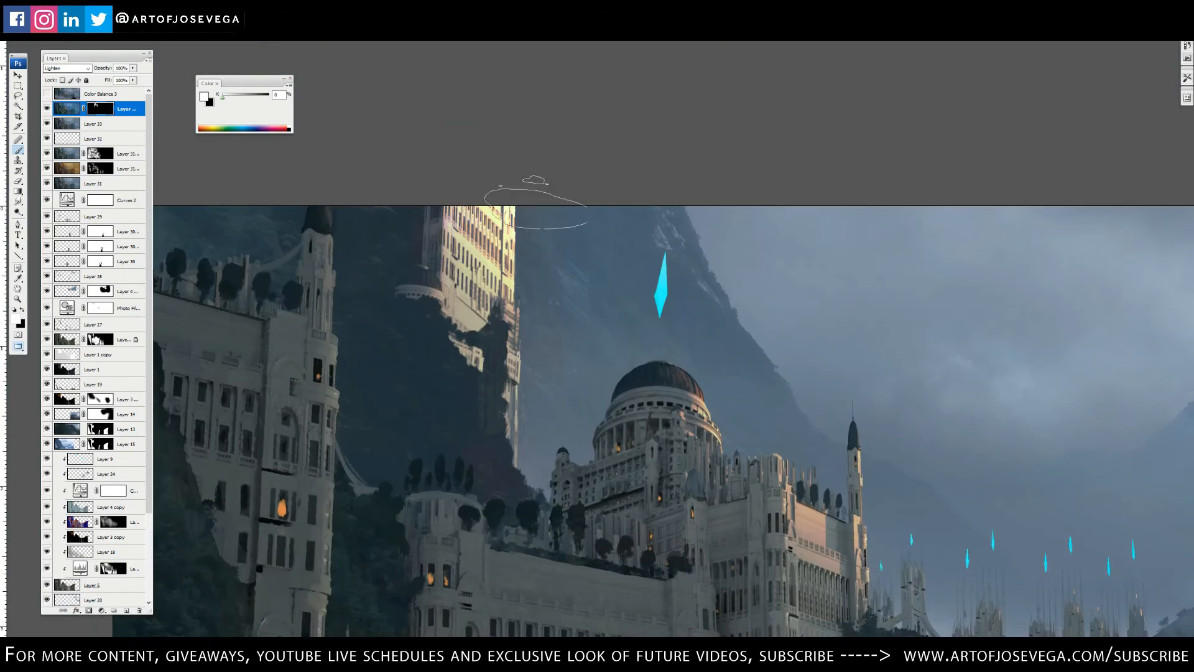
left_click(553, 264)
left_click(669, 267)
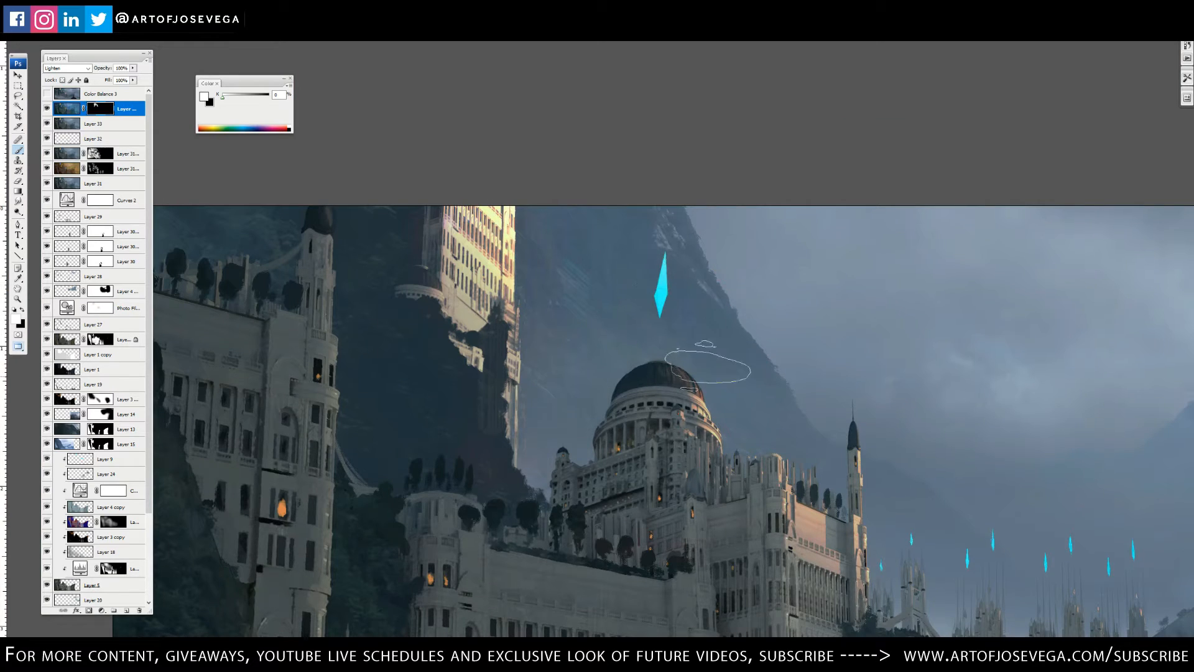
key("x")
key("ctrl+alt+z")
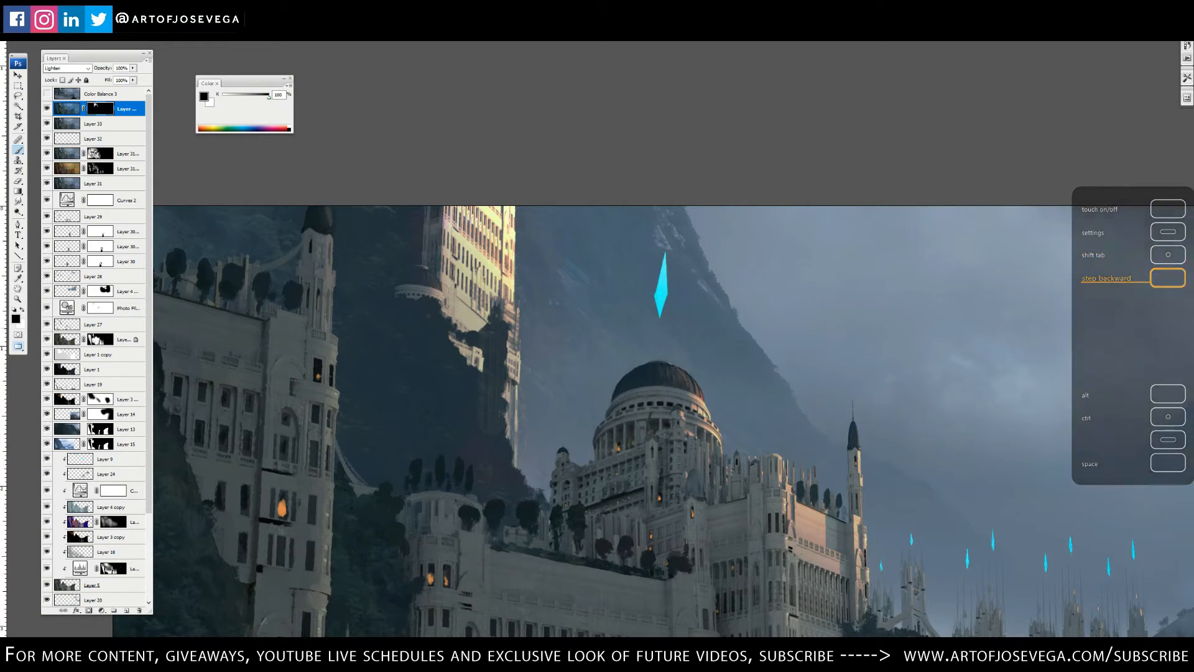
key("x")
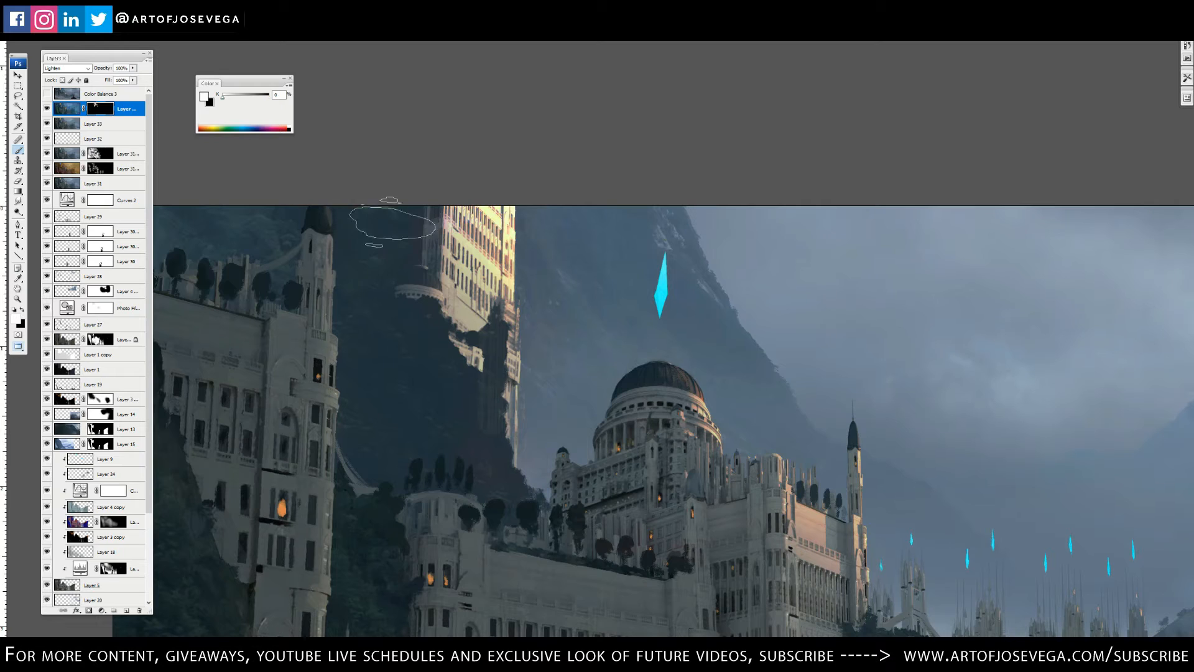
key("x")
- Paint the layer mask over the right-hand cliff's base and the low clouds, alternating white and black to blend the oil strokes
left_click_drag(806, 468, 423, 278)
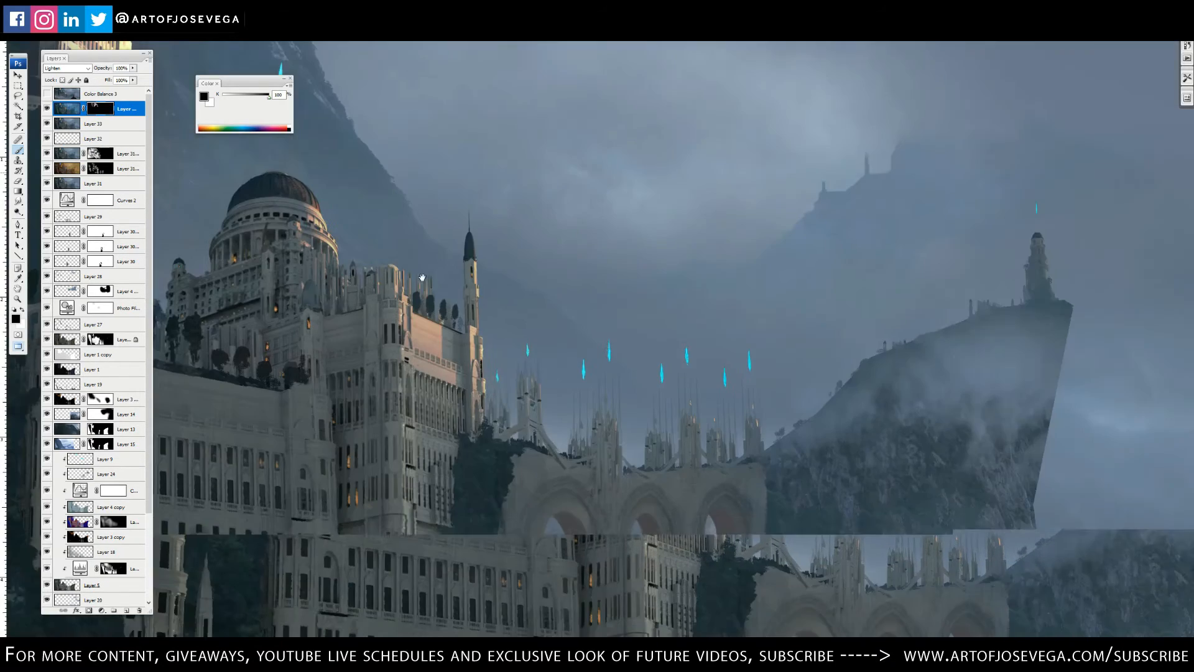
key("x")
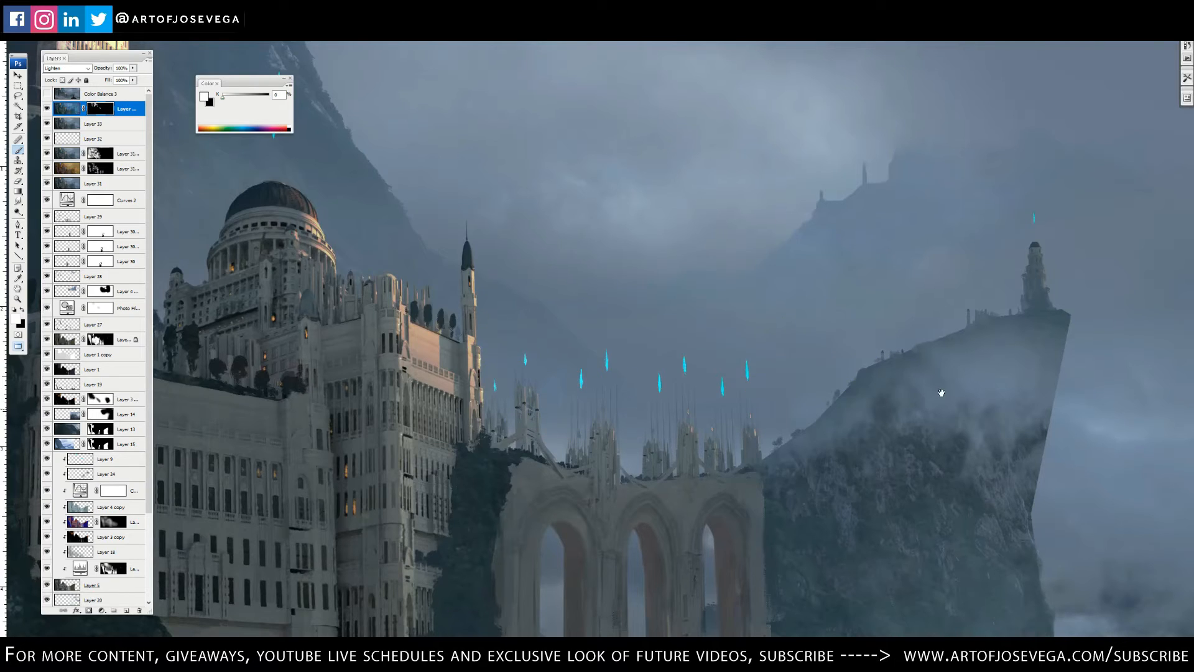
left_click_drag(941, 393, 630, 393)
left_click_drag(800, 473, 868, 338)
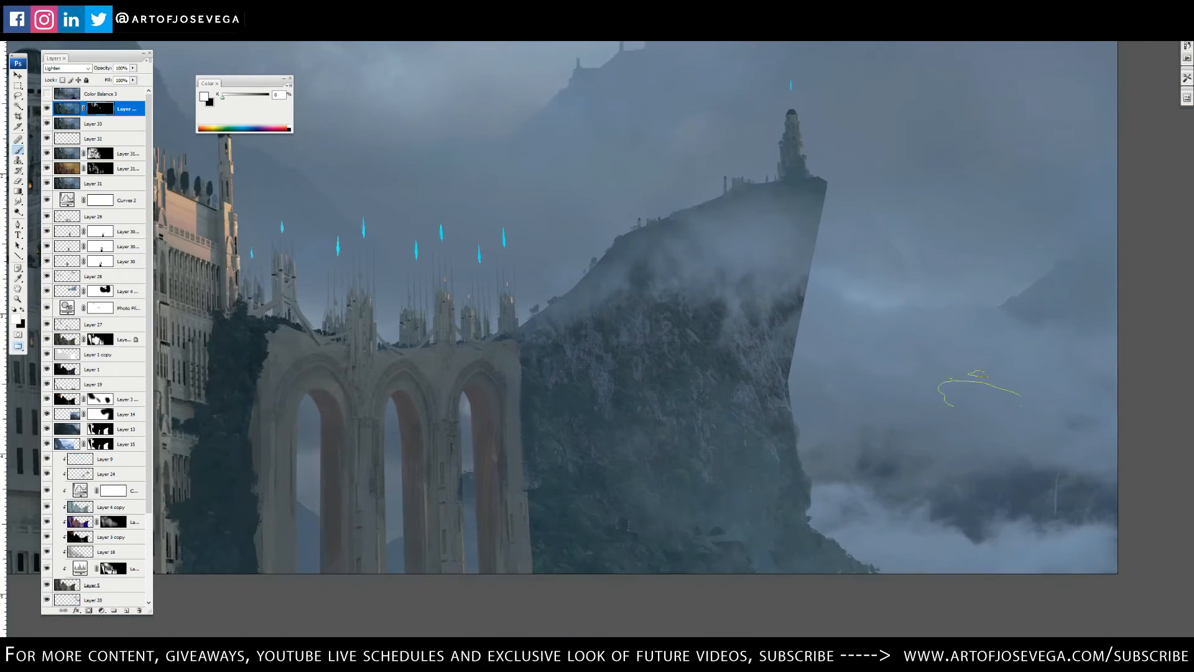
key("x")
left_click_drag(1034, 482, 971, 505)
key("x")
key("x")
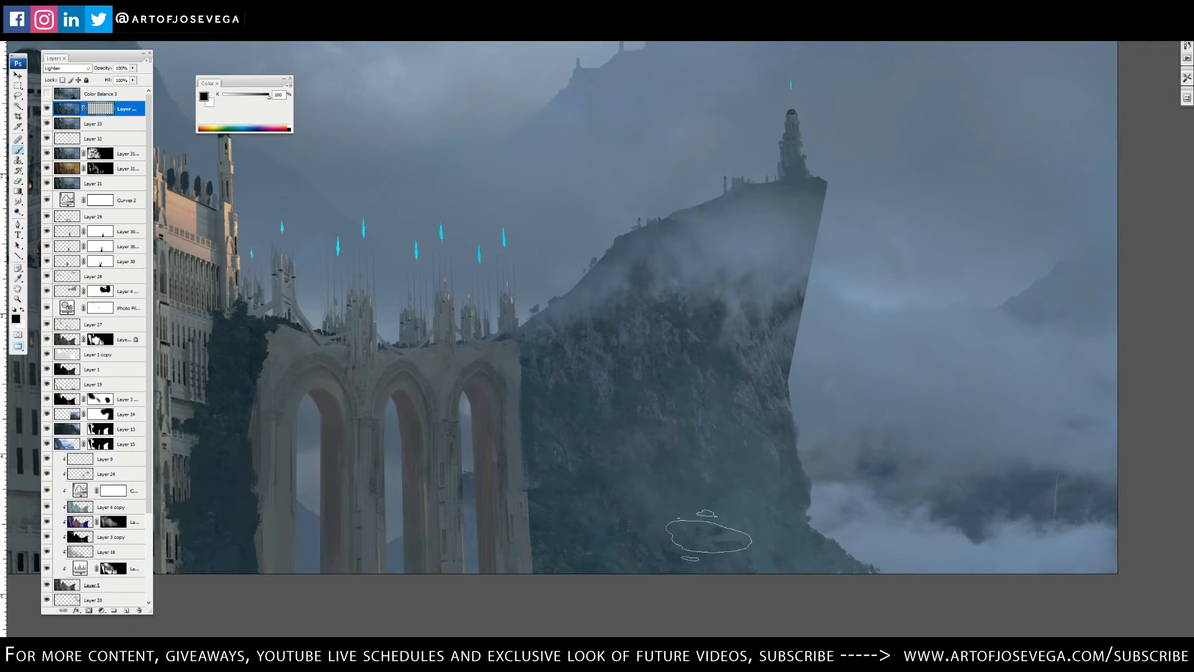
- Blend oil strokes on the layer mask over the dark foliage between the castle and the arched bridge, alternating white and black
key("ctrl+minus")
key("ctrl+minus")
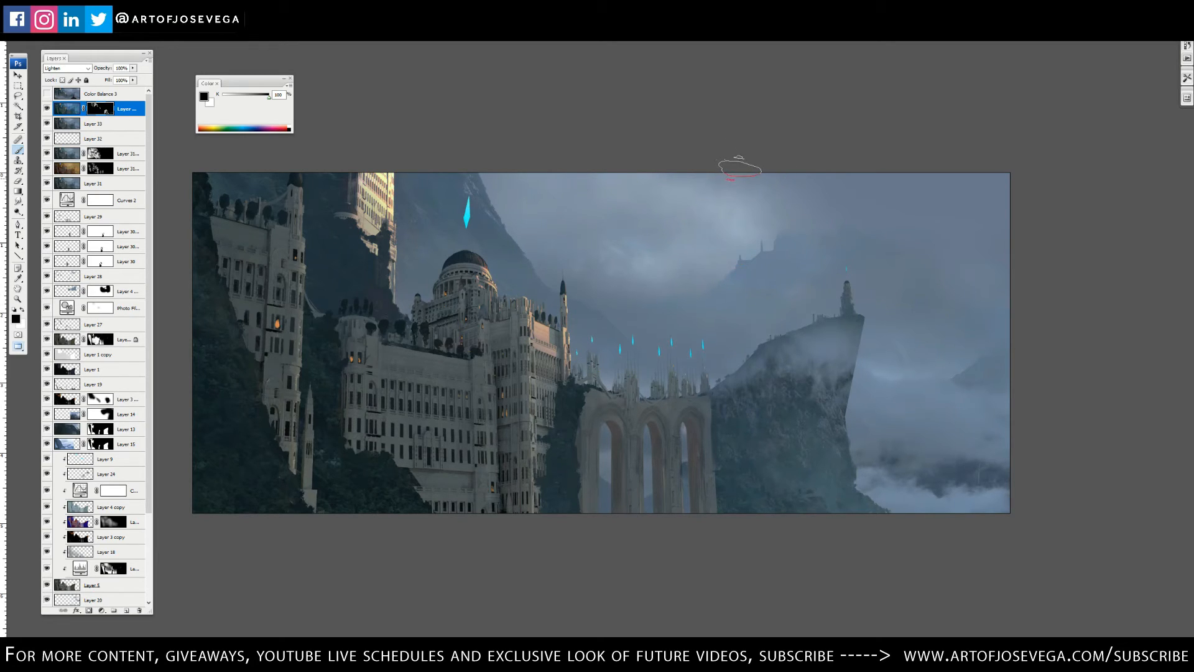
key("ctrl+plus")
left_click_drag(720, 347, 671, 358)
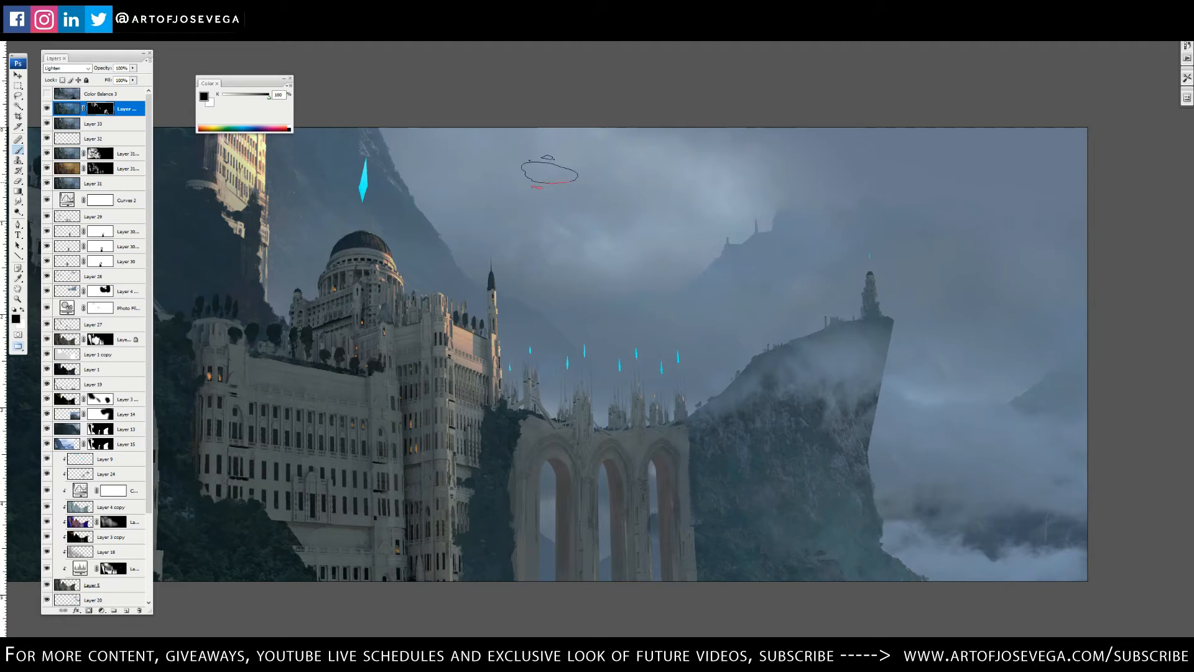
key("ctrl+plus")
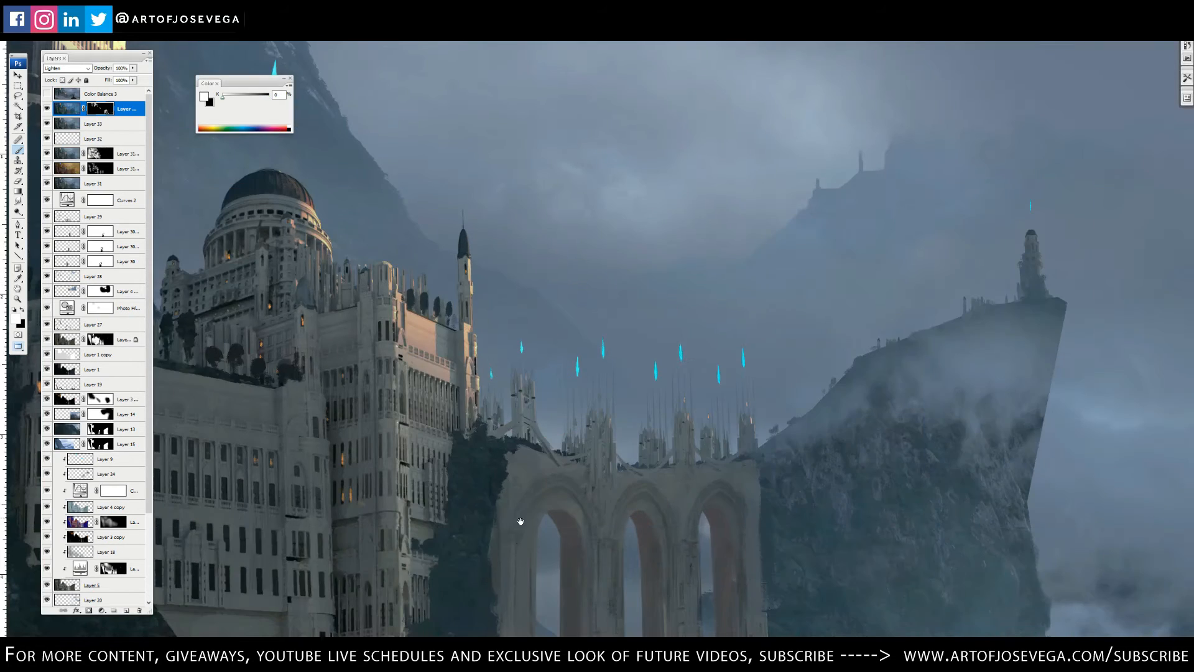
left_click_drag(519, 523, 527, 437)
left_click_drag(466, 532, 458, 559)
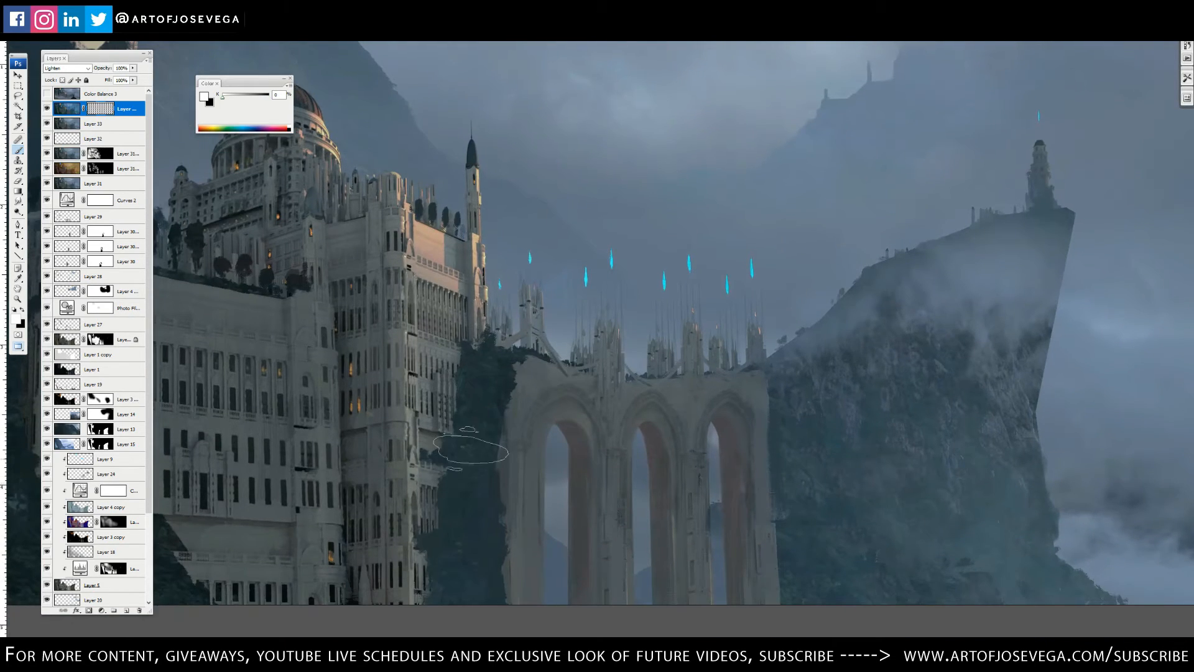
key("x")
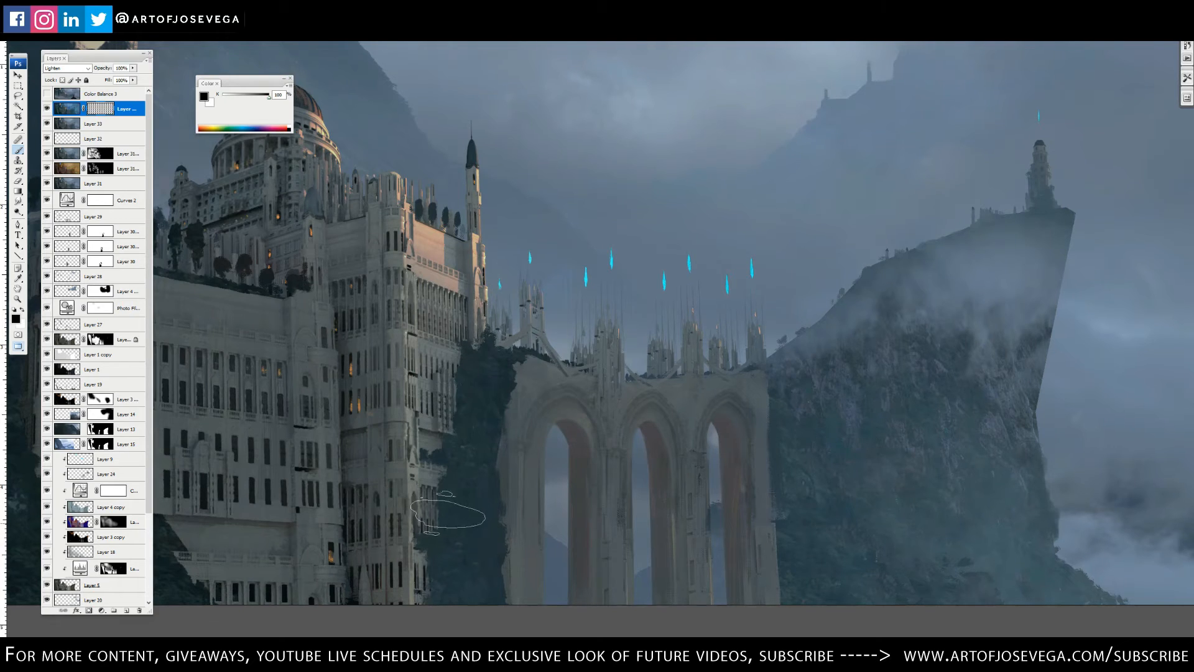
key("x")
key("x")
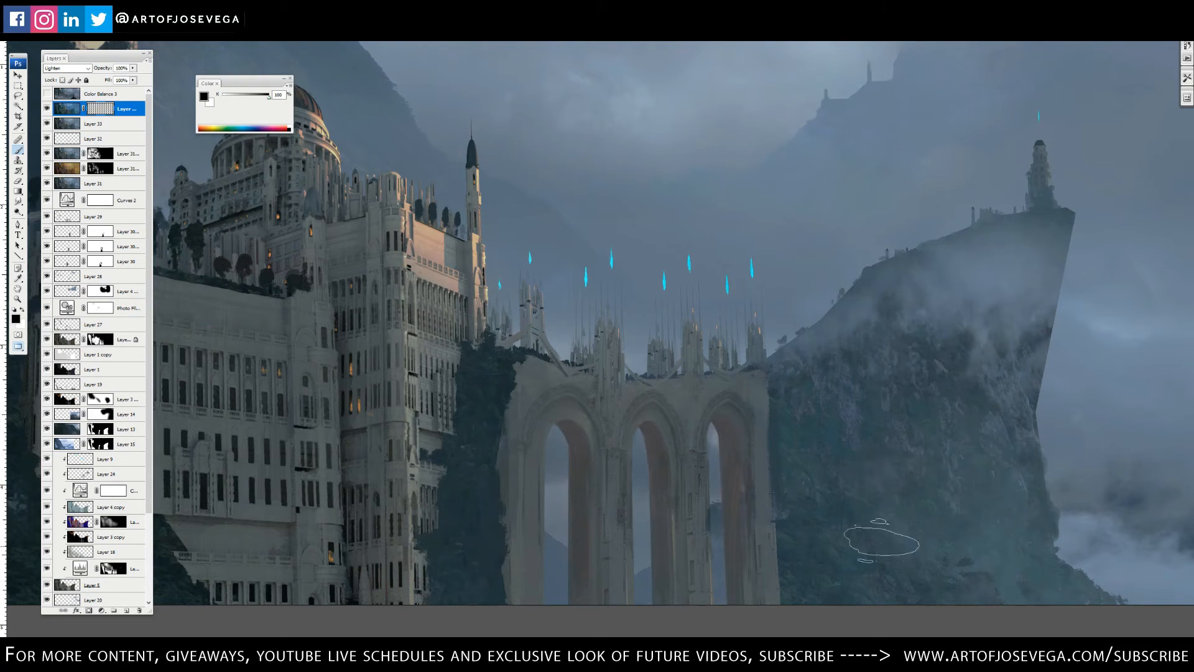
- Reveal oil strokes around the blue crystals above the bridge with a larger white brush, and soften them with black
left_click_drag(431, 345, 635, 378)
mouse_move(349, 241)
left_mouse_down()
mouse_move(515, 413)
mouse_move(578, 452)
left_mouse_up()
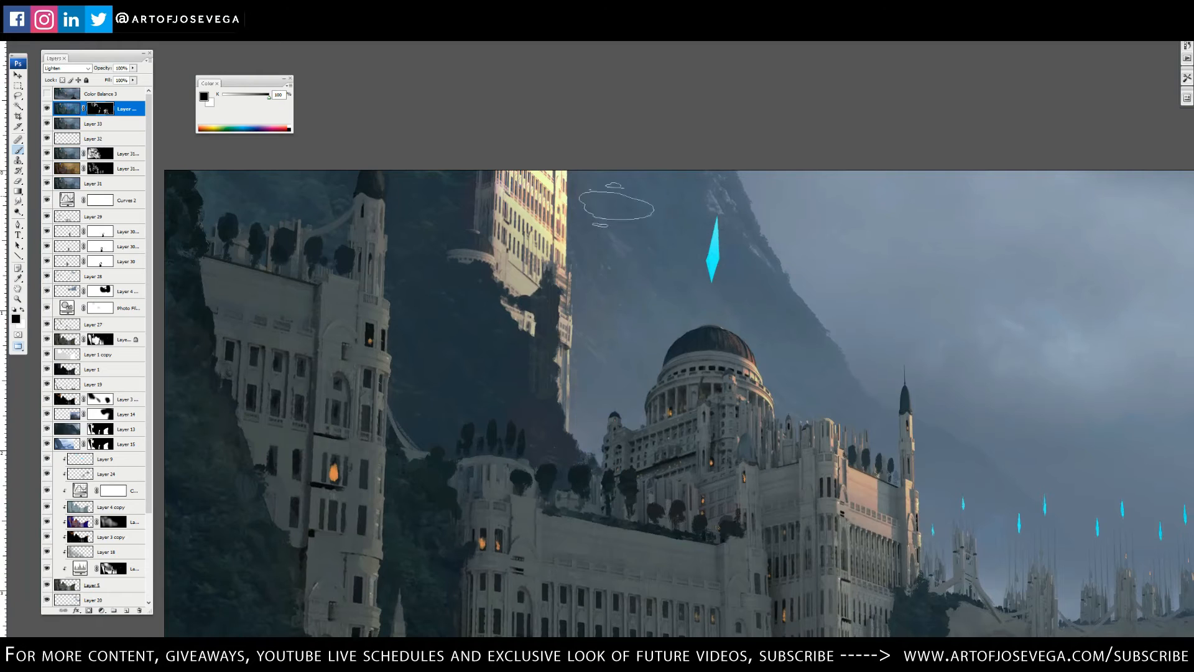
key("ctrl+minus")
key("ctrl+minus")
left_click_drag(567, 315, 555, 281)
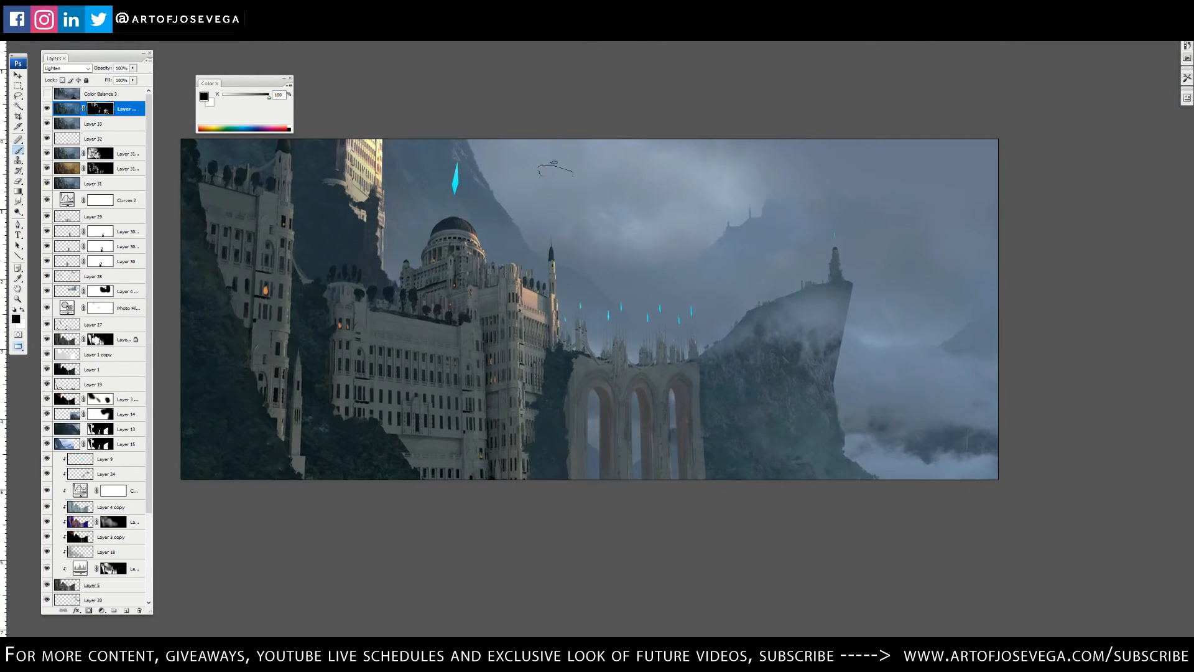
left_click_drag(500, 247, 685, 256)
key("ctrl+plus")
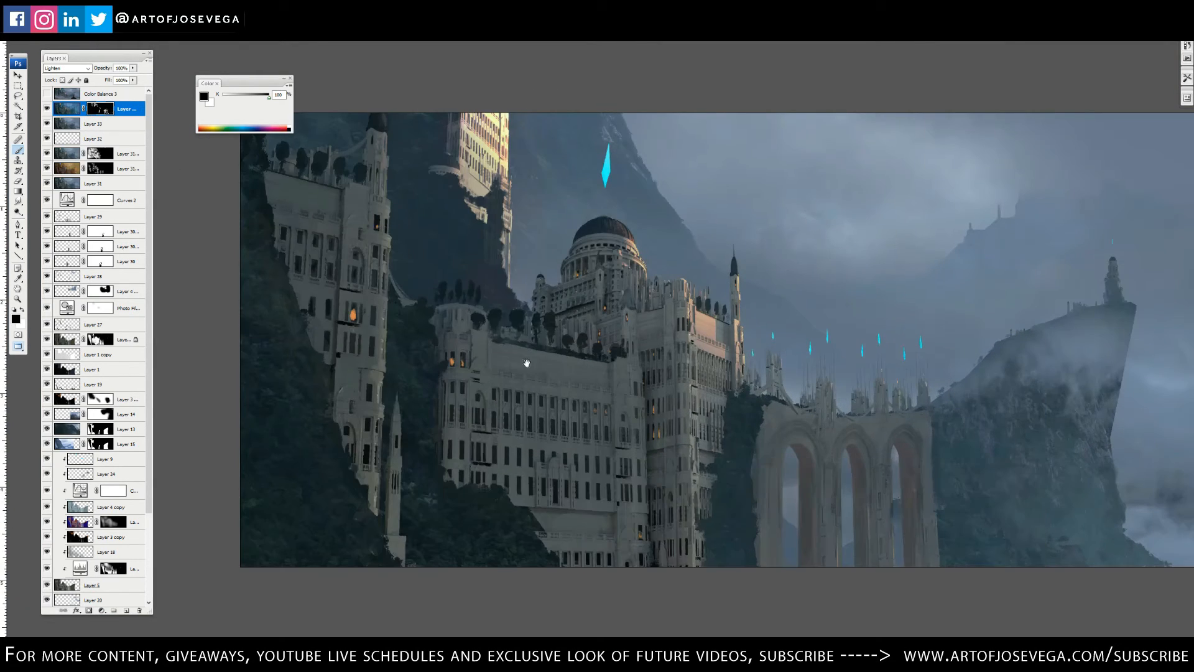
left_click_drag(527, 363, 494, 345)
key("ctrl+plus")
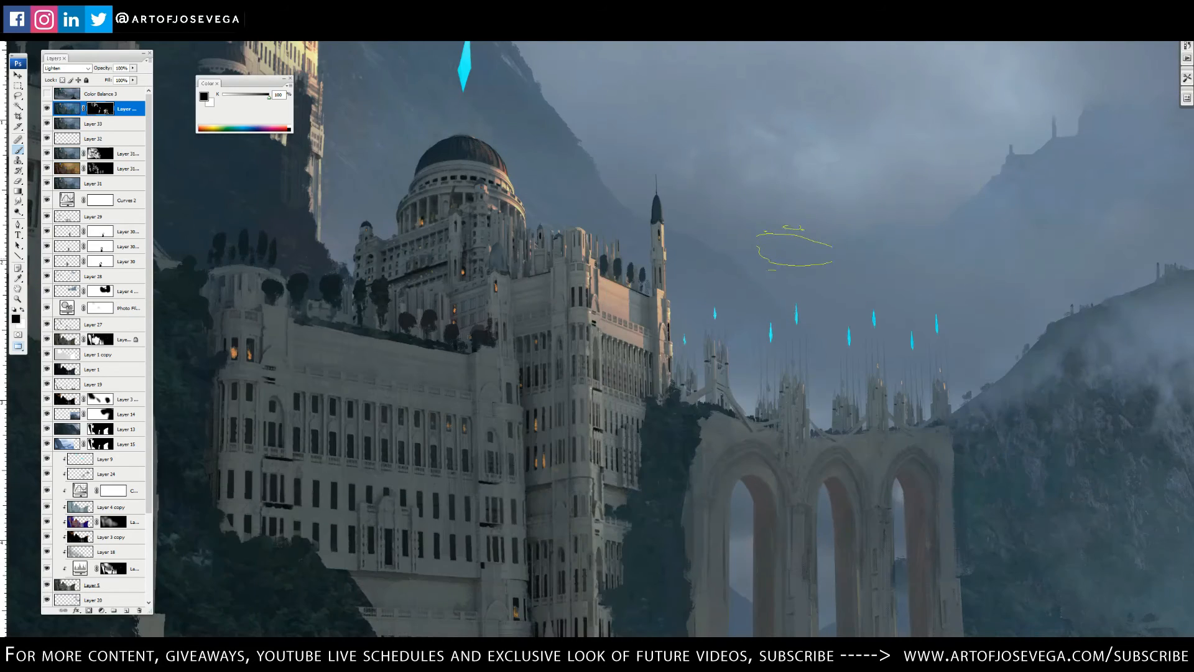
key("x")
key("]")
left_click(760, 326)
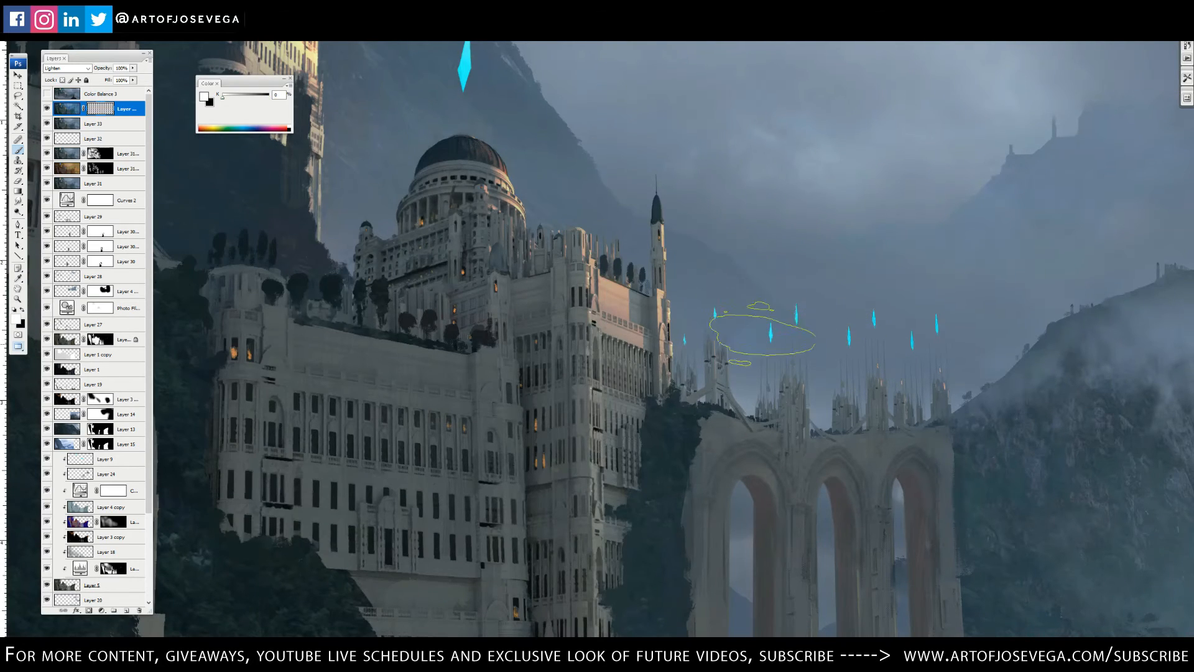
key("]")
left_click_drag(751, 316, 709, 314)
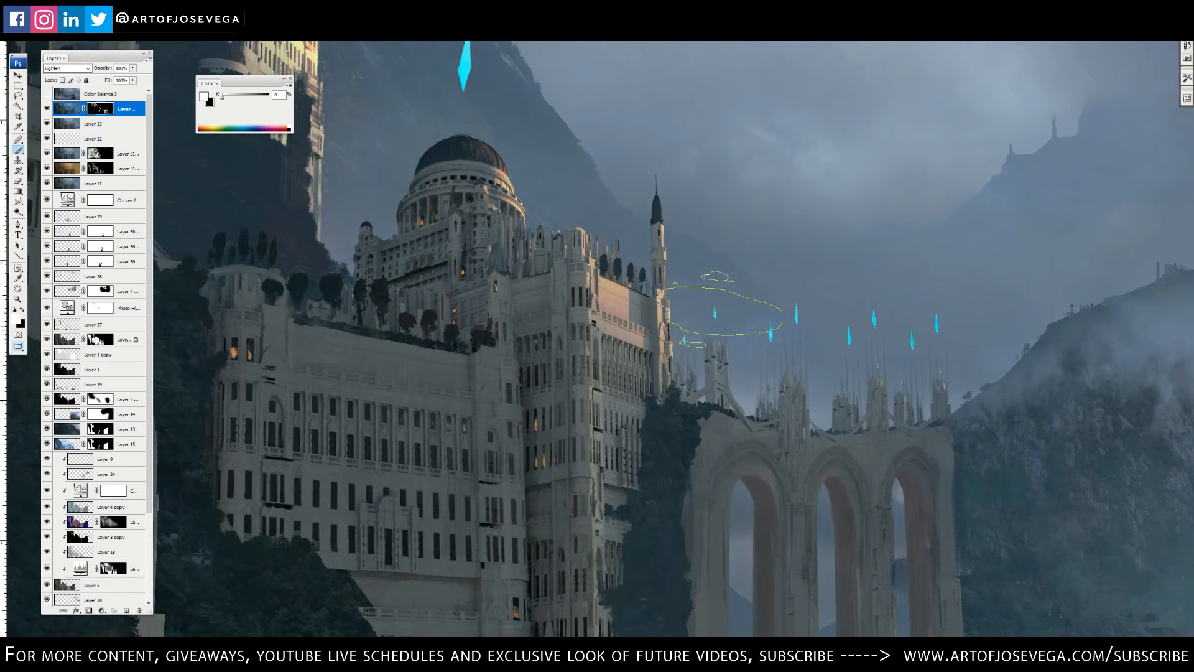
mouse_move(830, 316)
left_mouse_down()
mouse_move(820, 304)
mouse_move(873, 322)
left_mouse_up()
key("x")
mouse_move(796, 302)
left_mouse_down()
mouse_move(749, 336)
mouse_move(758, 329)
left_mouse_up()
- Merge a copy of all visible artwork into a new layer and open it in the AKVIS OilPaint filter
left_click_drag(852, 430, 573, 286)
left_click_drag(525, 424, 1024, 486)
left_click_drag(297, 411, 335, 450)
key("ctrl+minus")
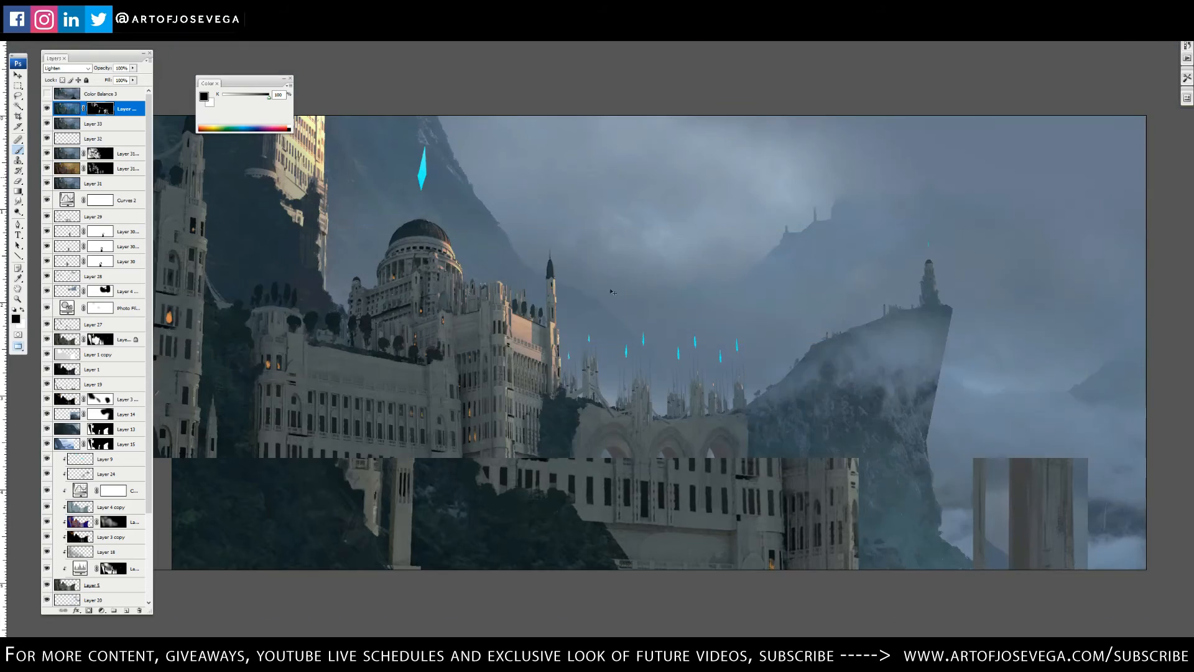
left_click_drag(610, 290, 598, 300)
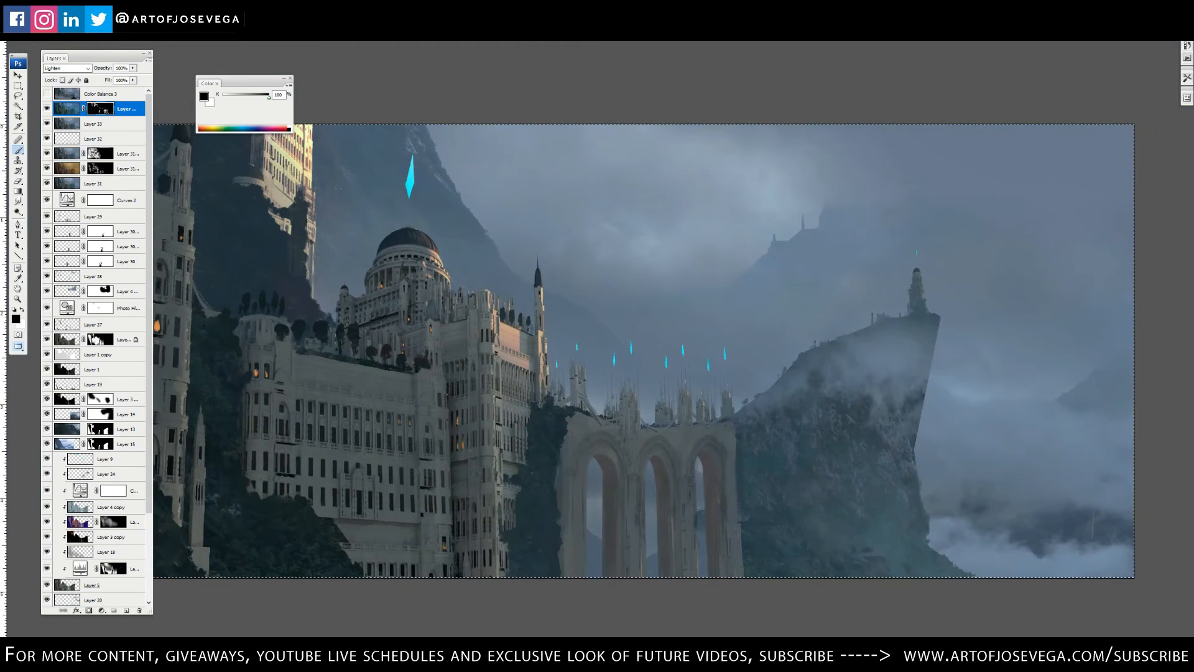
key("ctrl+alt+shift+e")
left_click(103, 5)
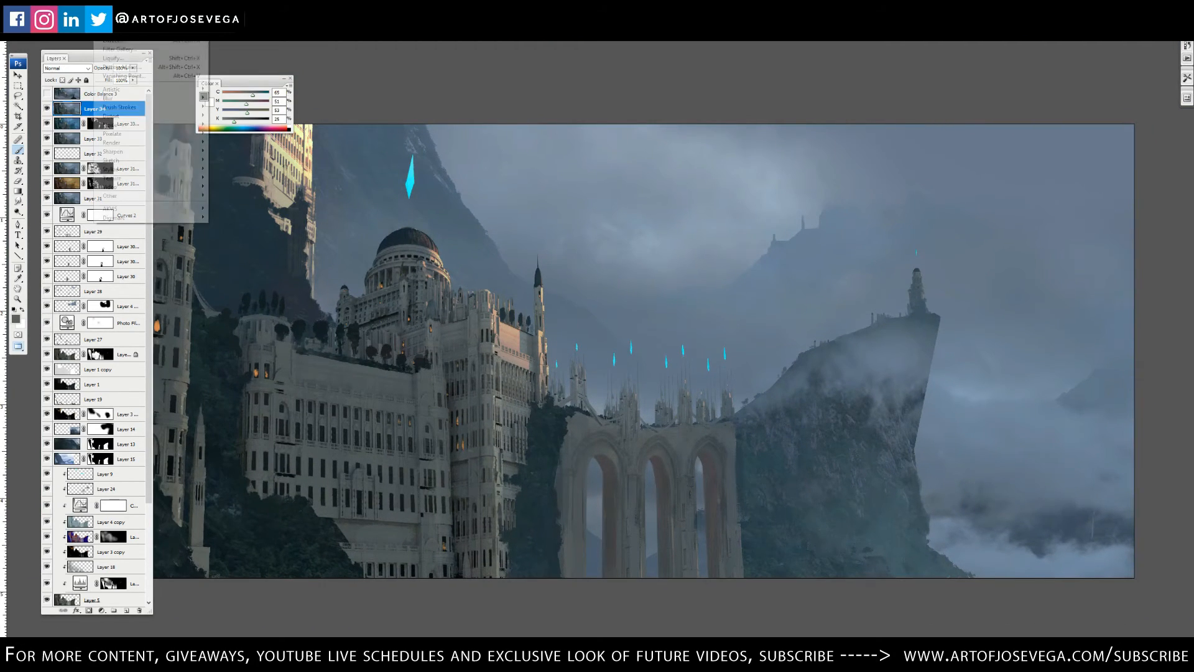
left_click(225, 209)
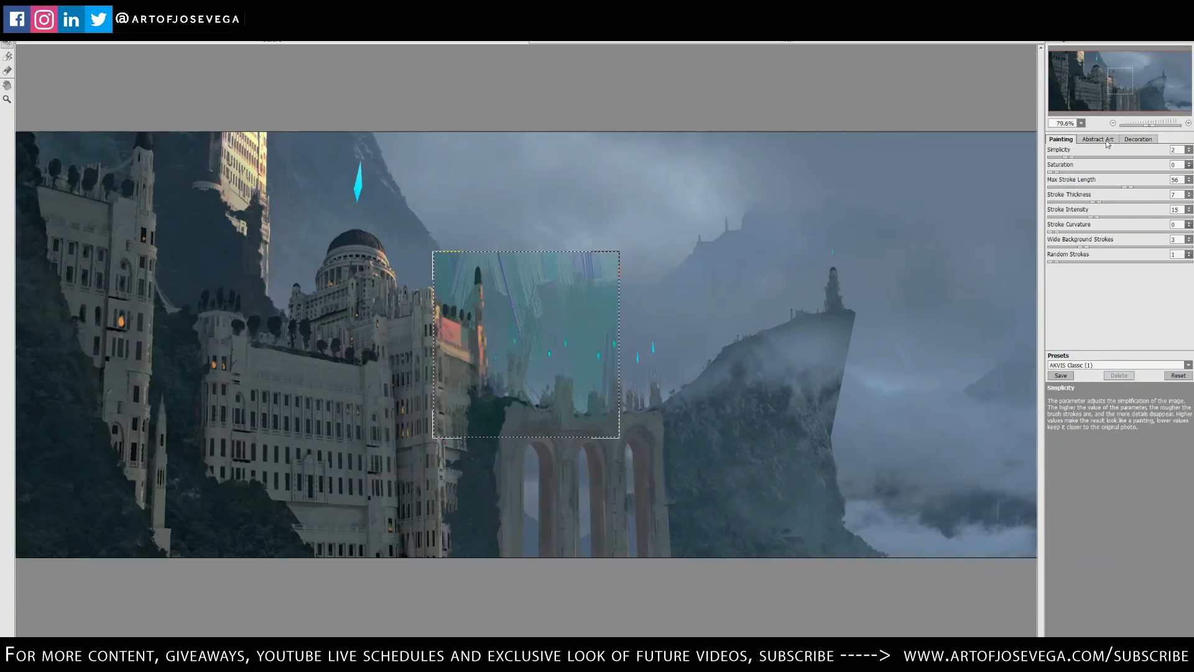
- Set the Abstract Art stroke color, saturation and contrast, and the hue, saturation and brightness corrections, all to 0
left_click(1099, 140)
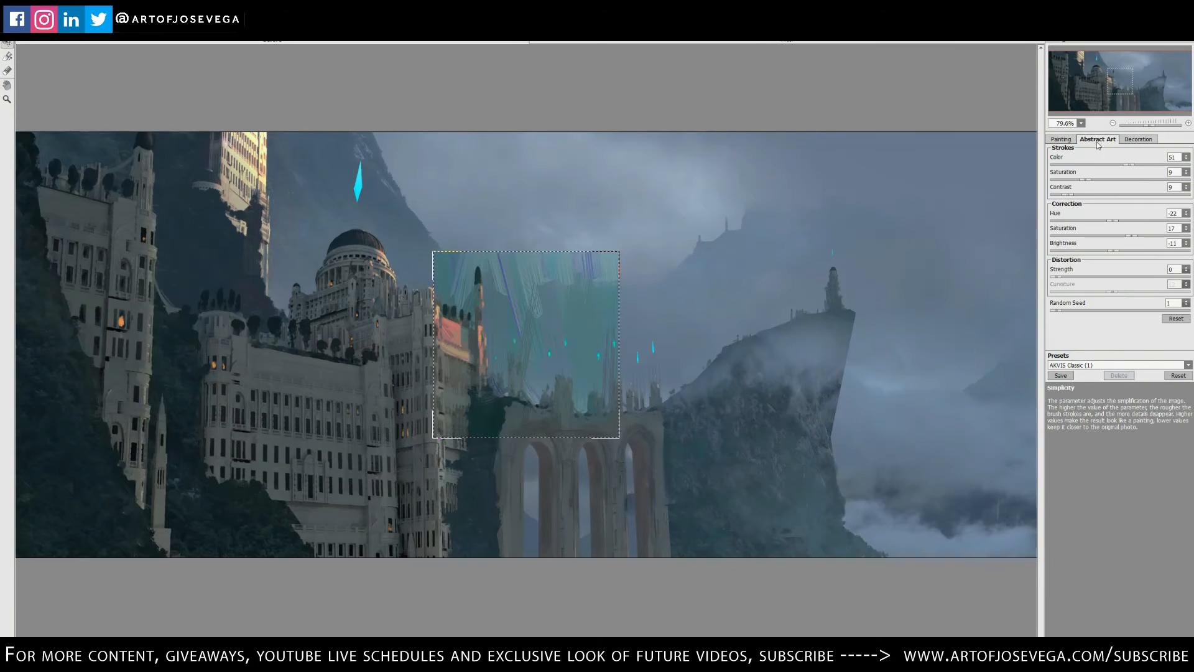
left_click_drag(1175, 158, 1149, 167)
type("0")
double_click(1172, 172)
type("0")
double_click(1171, 187)
type("0")
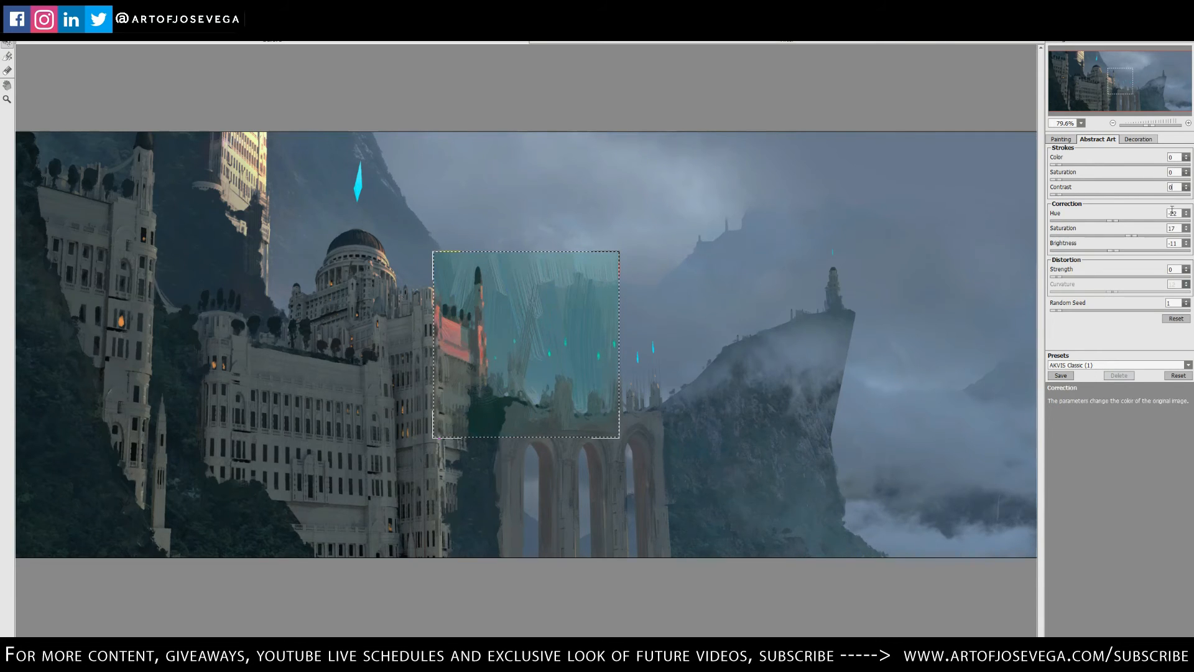
mouse_move(1175, 213)
left_mouse_down()
mouse_move(1154, 218)
mouse_move(1157, 244)
left_mouse_up()
type("0")
double_click(1171, 228)
type("00")
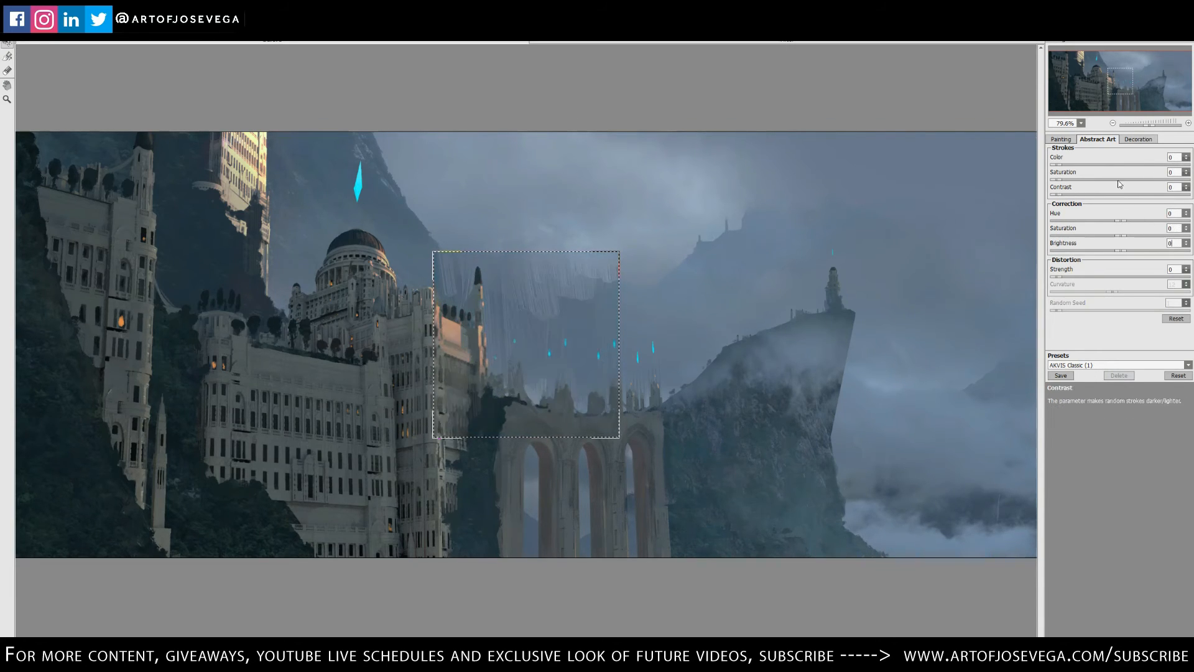
- Compare the AKVIS Bold Strokes (1) and AKVIS Classic (1) presets, previewing them on the bridge and cliff
left_click(1060, 140)
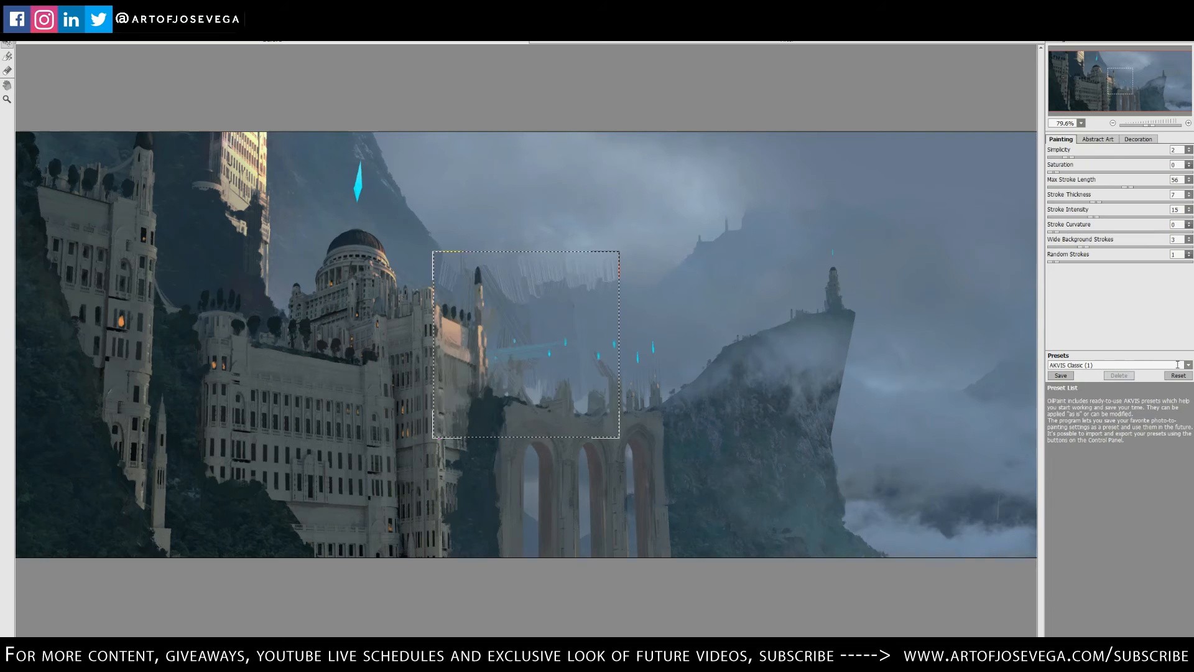
left_click(1123, 366)
left_click(1111, 348)
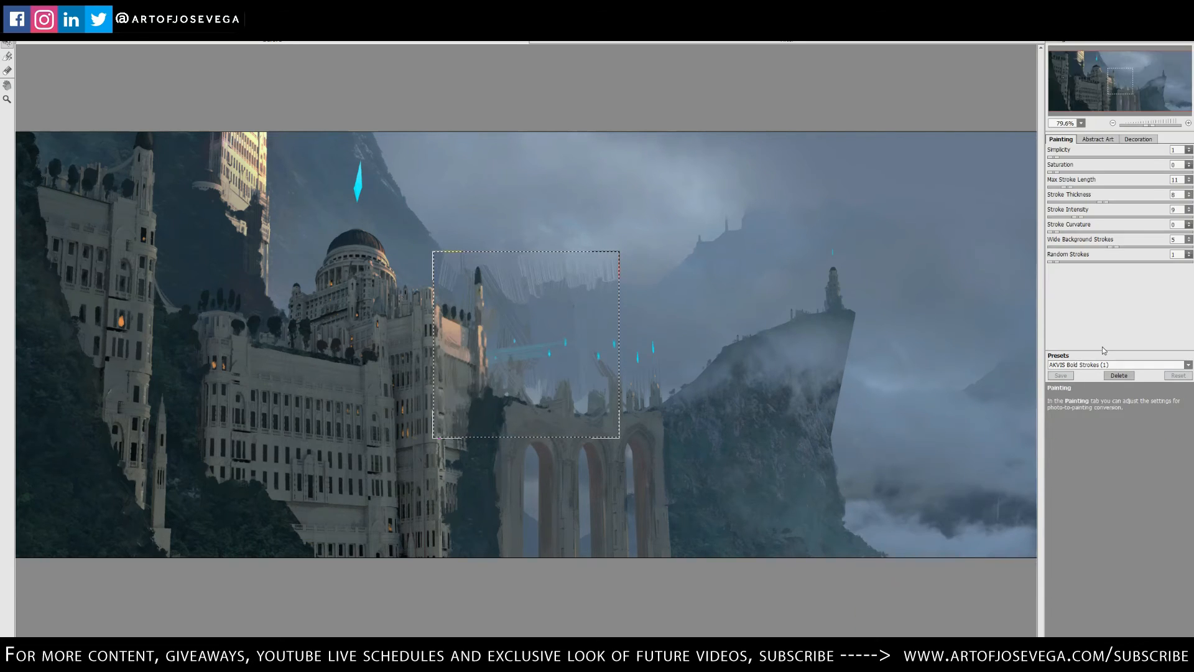
left_click(545, 414)
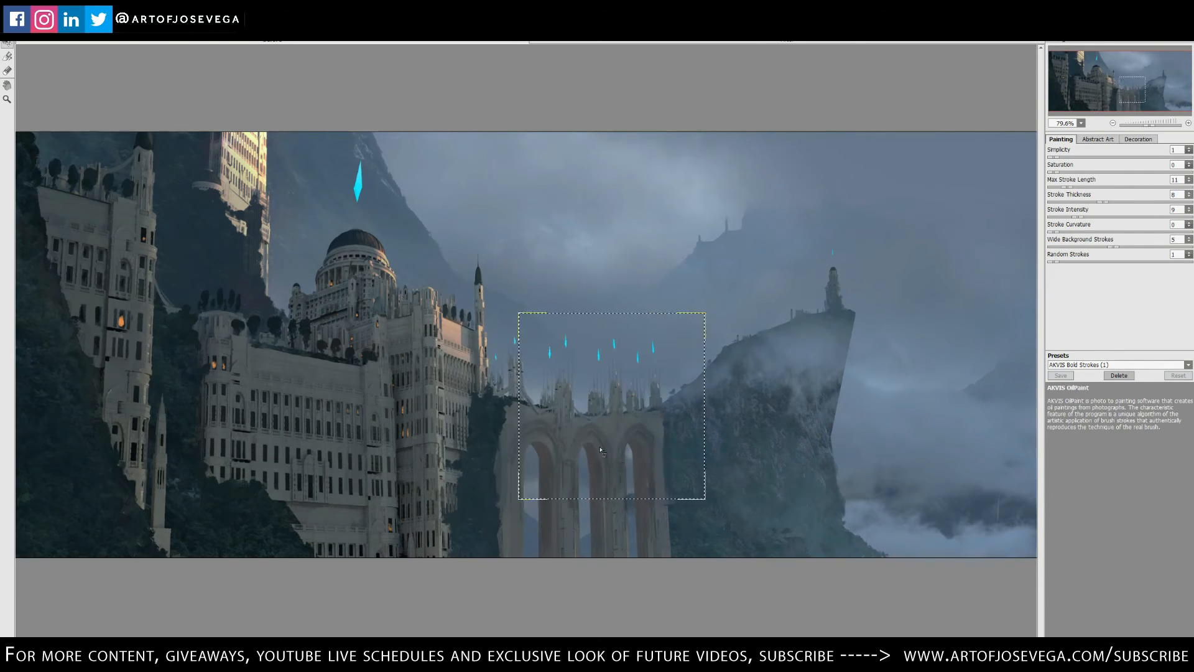
left_click(709, 469)
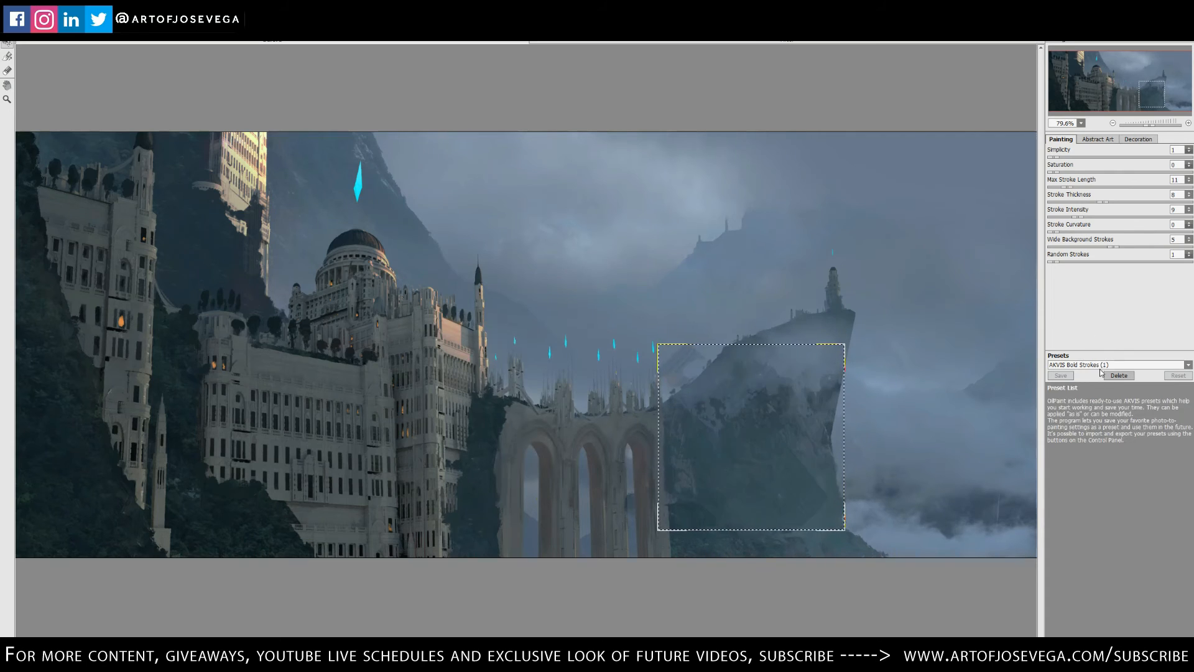
left_click(1123, 364)
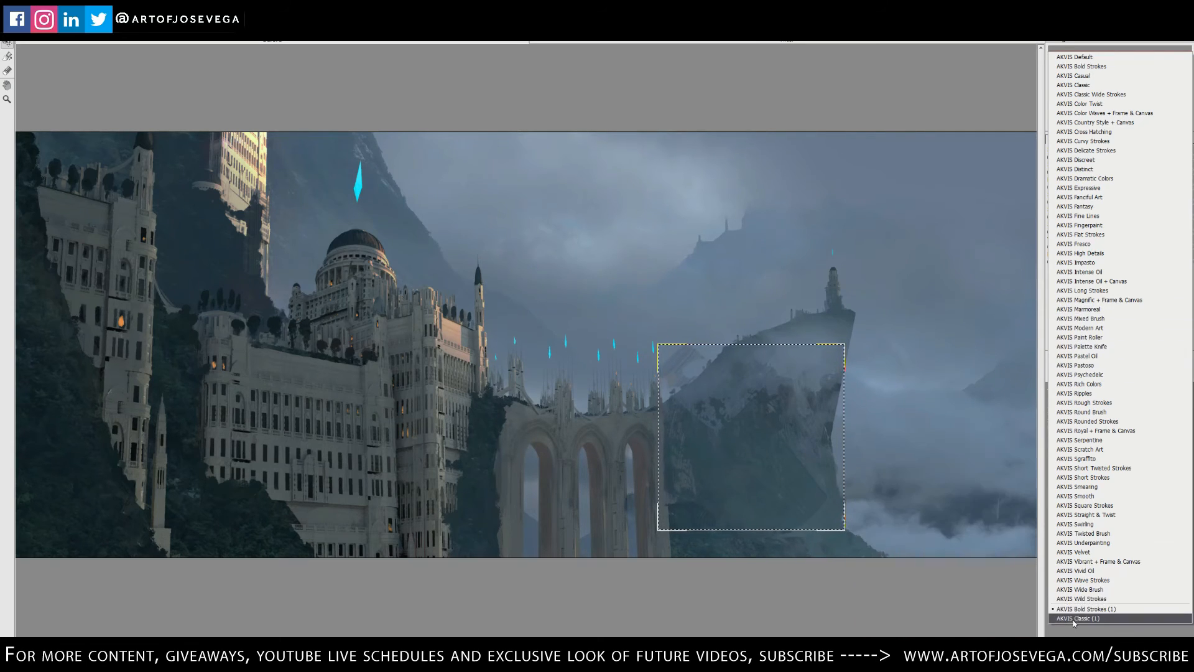
left_click(1082, 619)
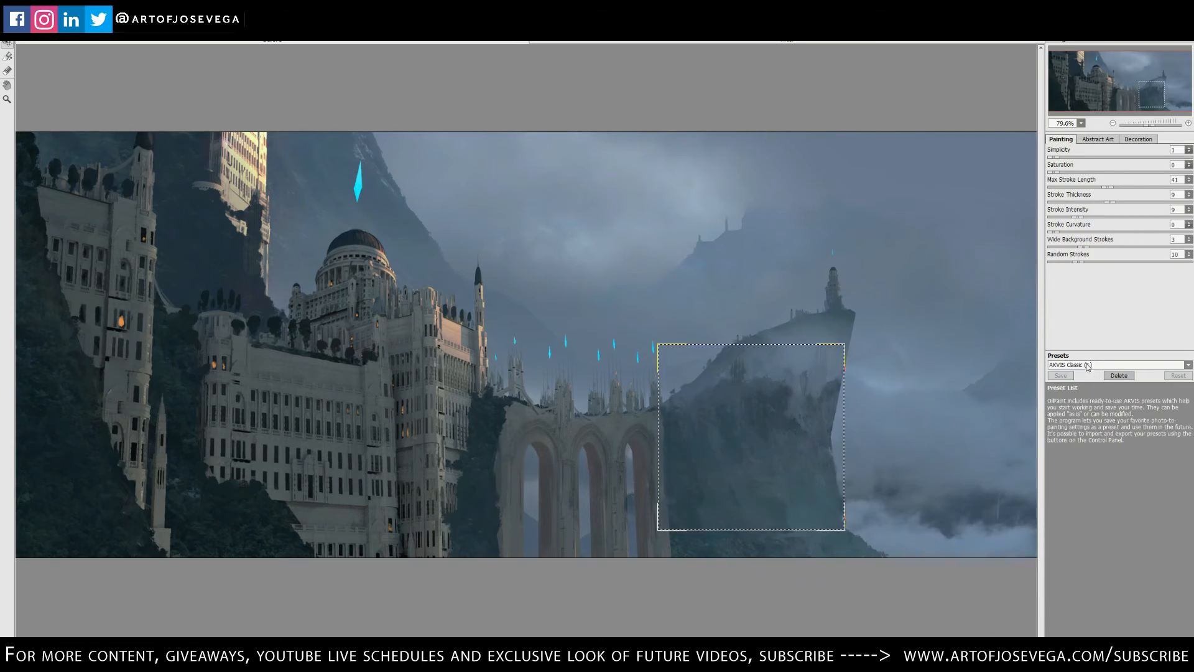
- Choose the AKVIS Bold Strokes (1) preset and apply the oil painting effect to the merged layer
left_click(1123, 365)
left_click(1094, 558)
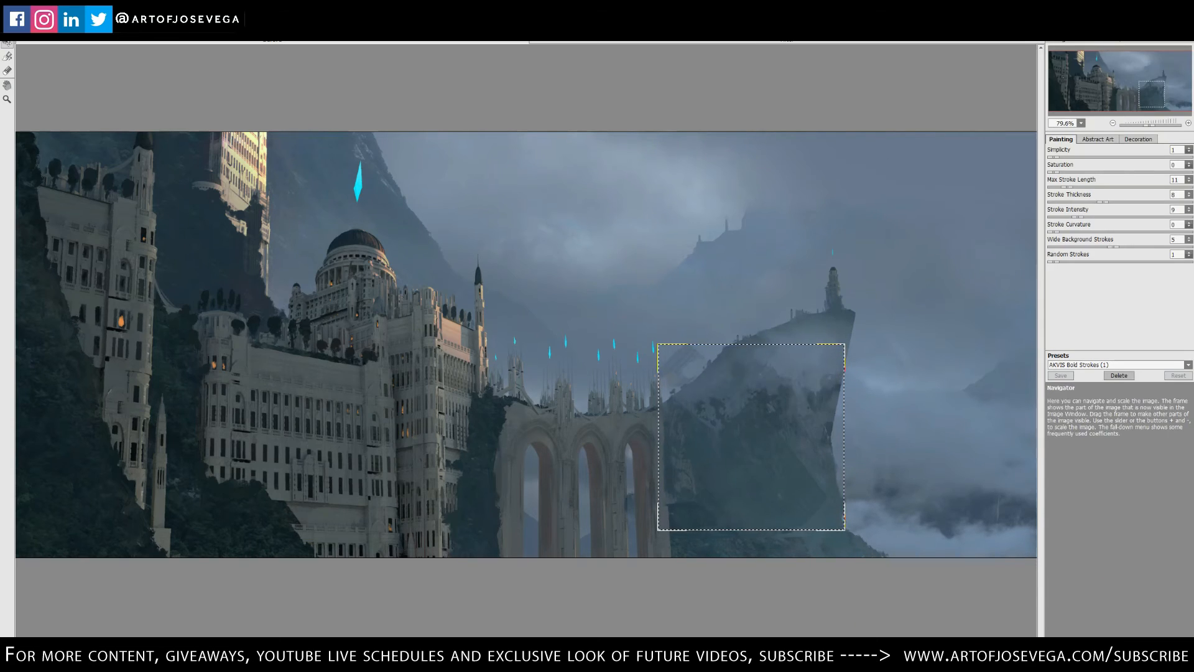
left_click(1014, 32)
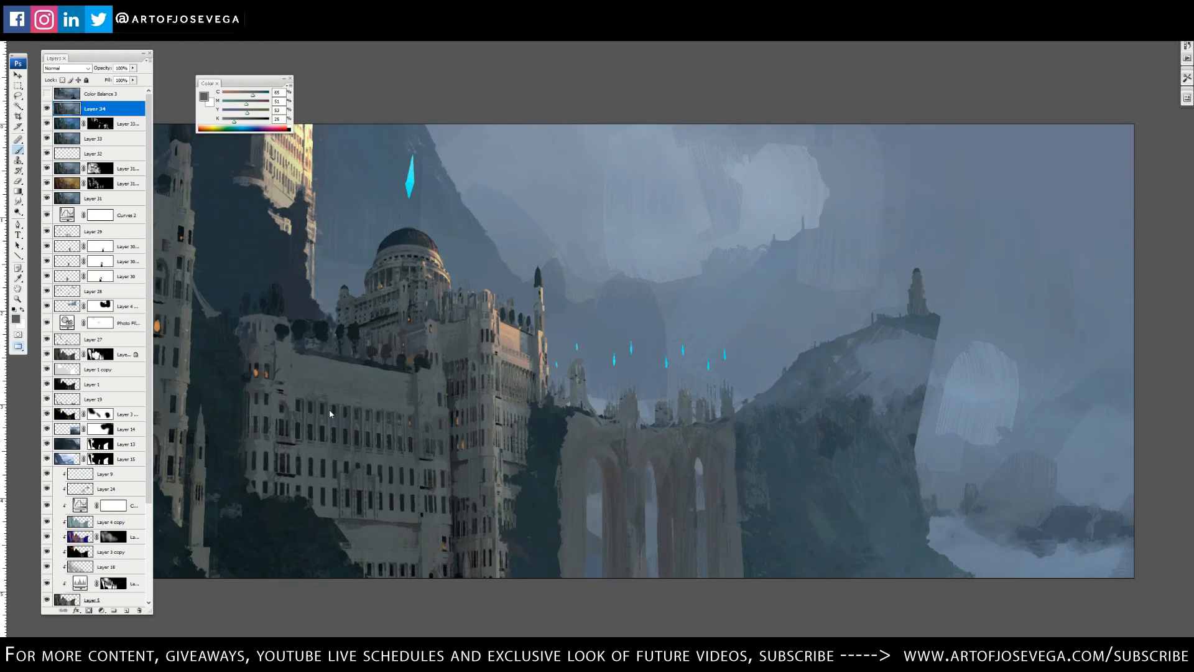
- Set the Bold Strokes layer's blend mode to Lighten and compare the painting with and without that layer around the bridge and sky
left_click(67, 68)
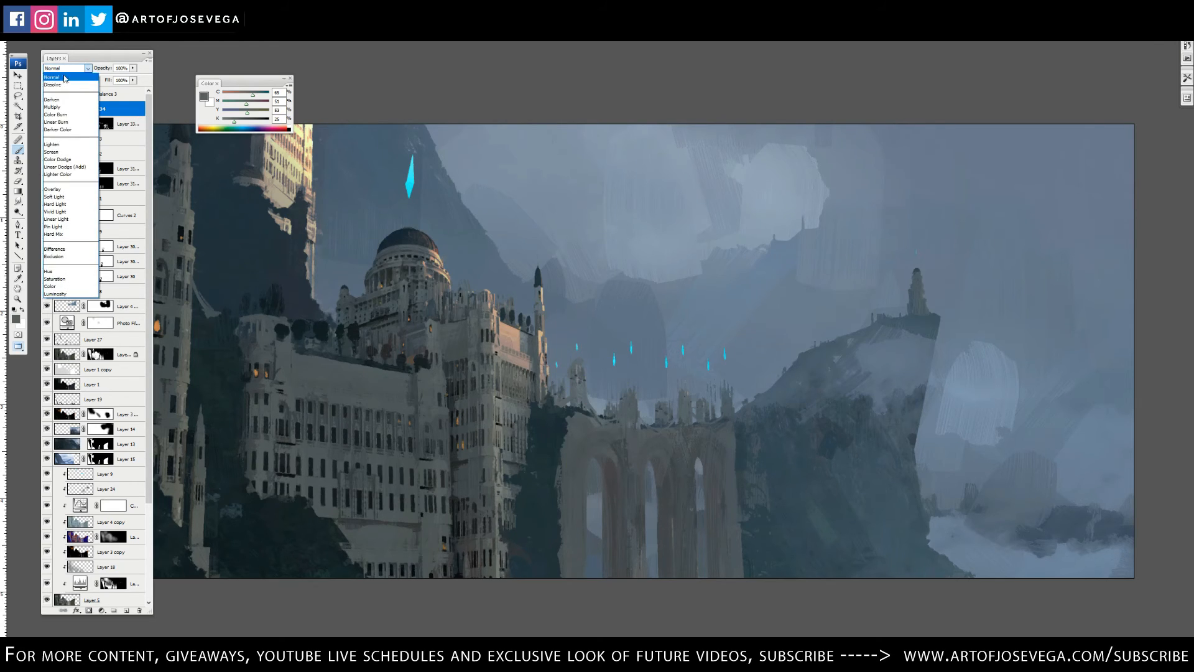
left_click(75, 147)
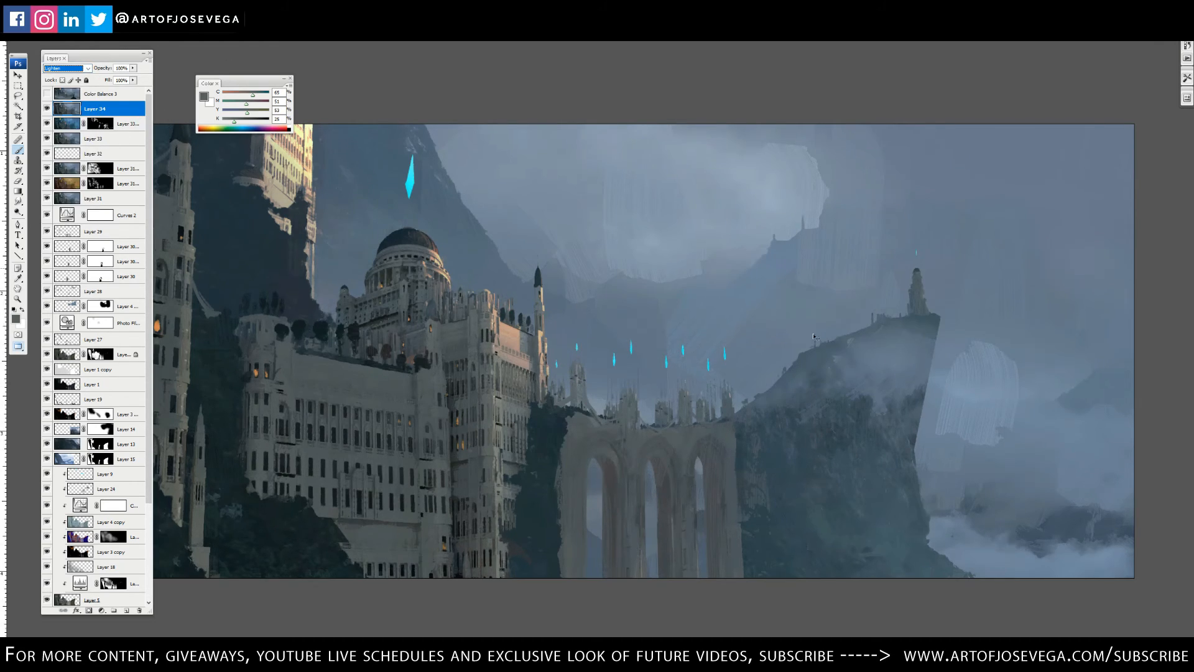
key("ctrl+plus")
left_click_drag(845, 410, 540, 418)
key("ctrl+minus")
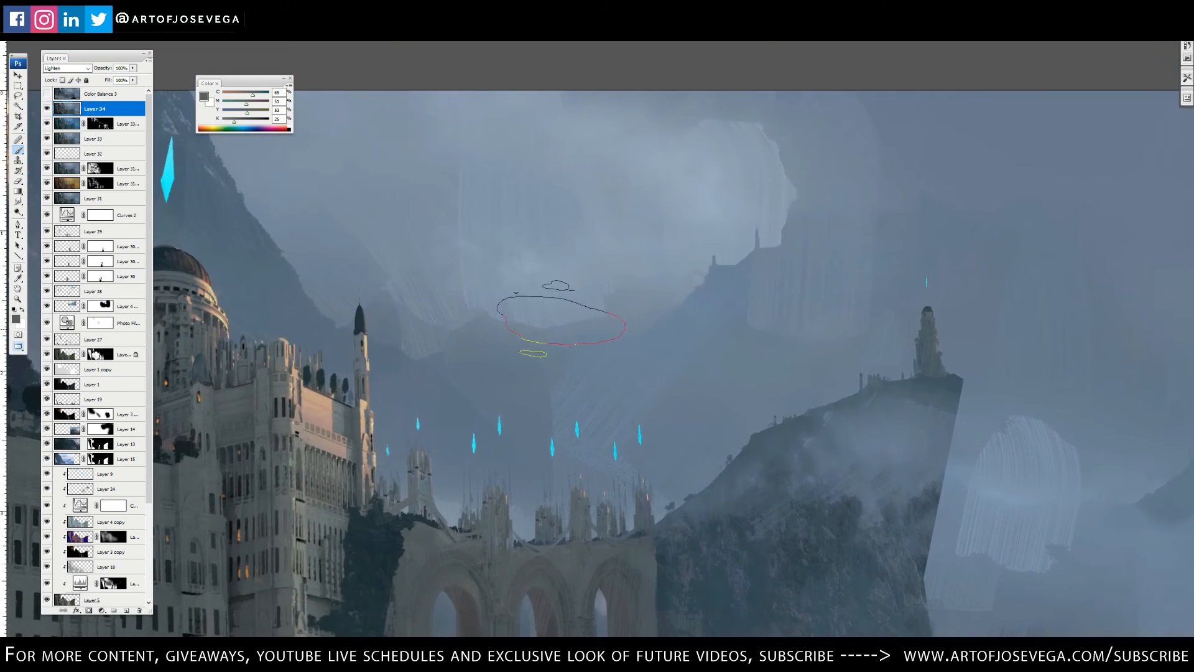
left_click(47, 110)
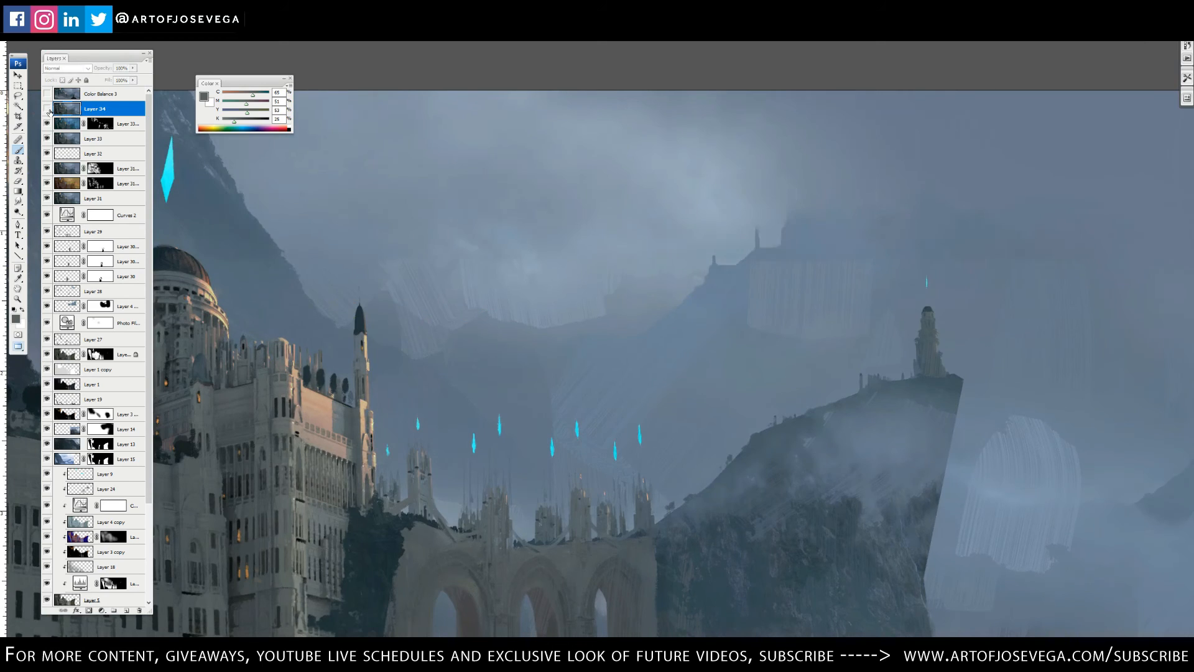
left_click(47, 109)
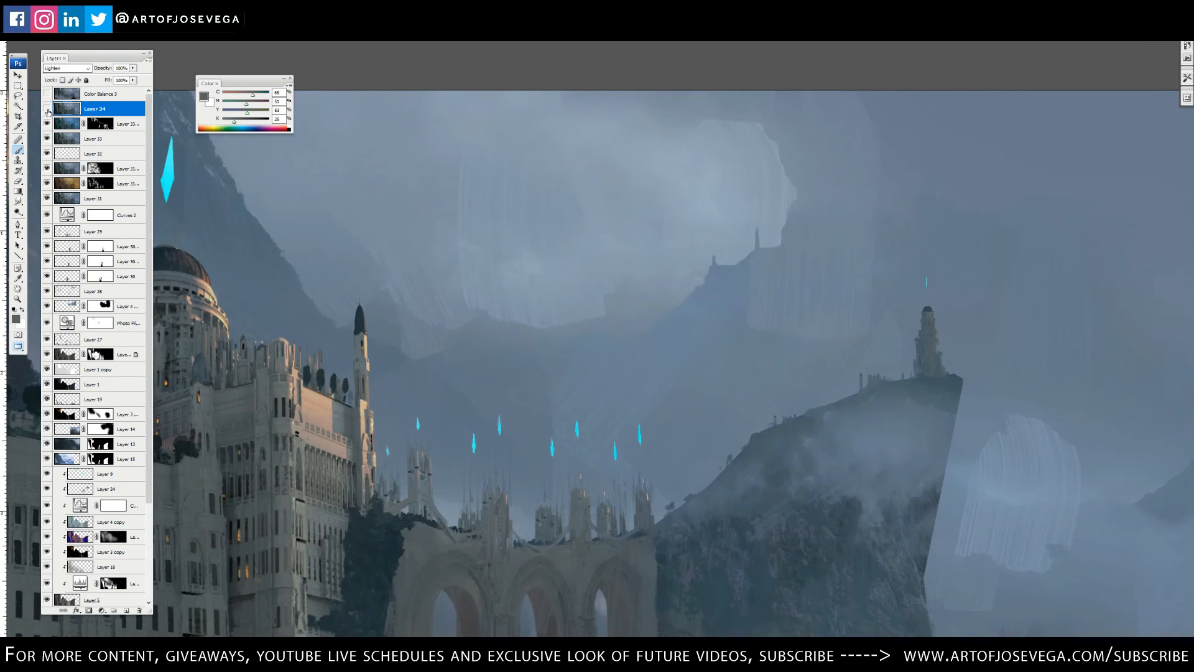
left_click(47, 110)
left_click(47, 110)
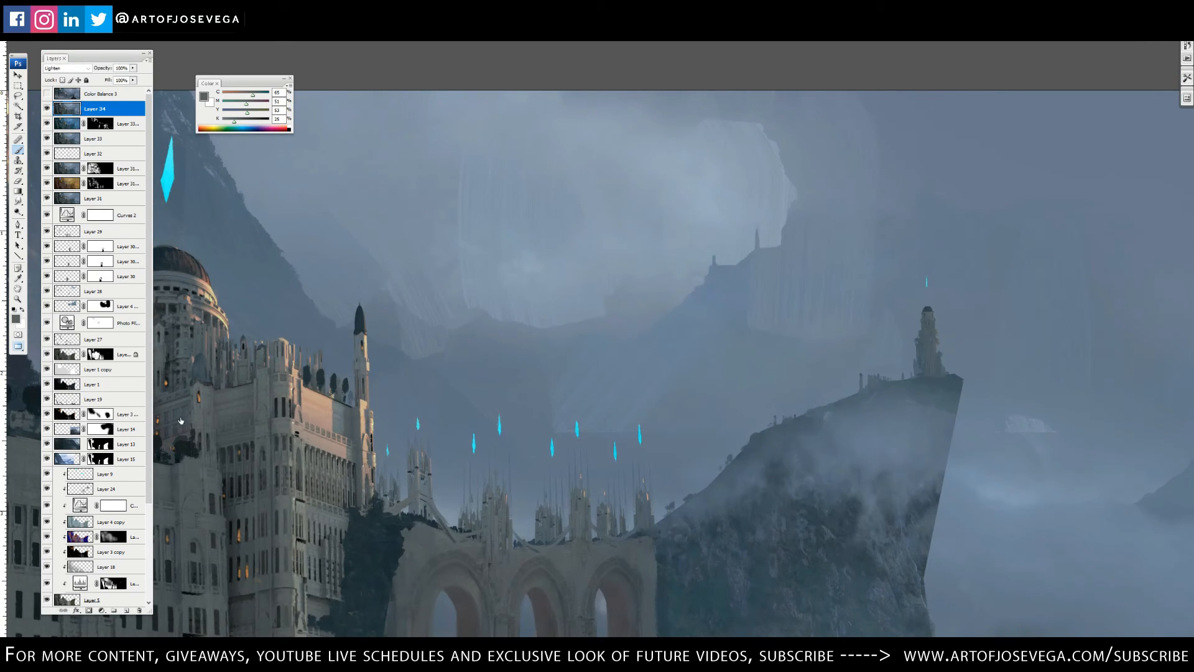
- Add a layer mask to the Bold Strokes layer, invert it to black, and make white the painting color
left_click(89, 610)
left_click_drag(655, 429, 569, 226)
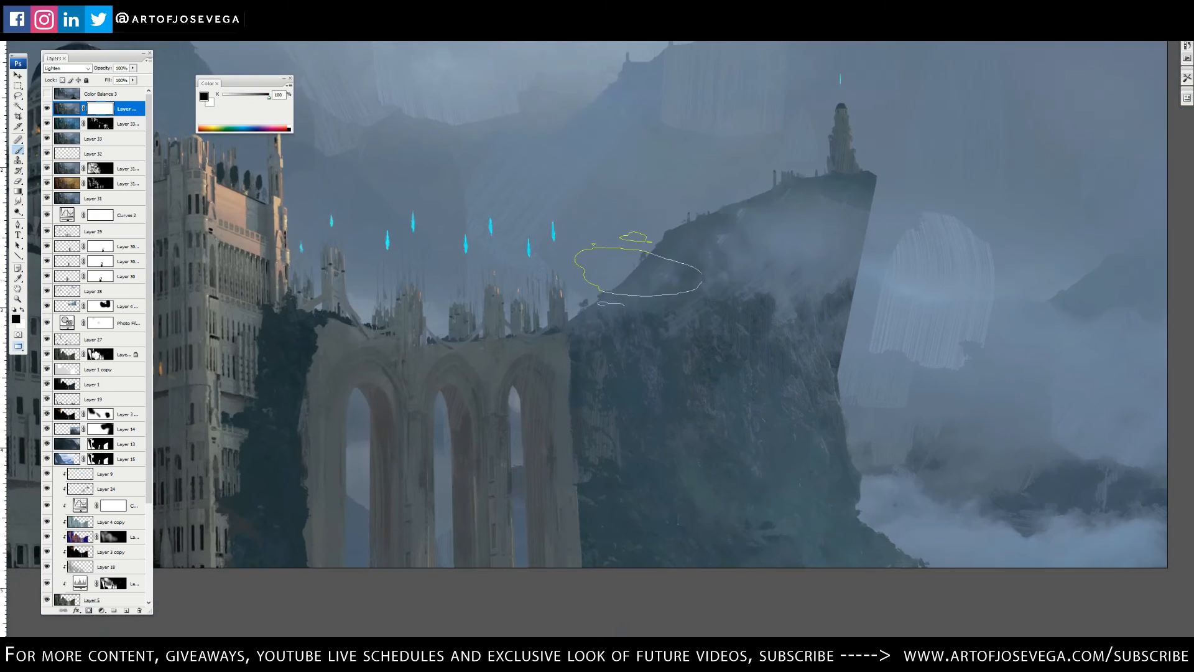
mouse_move(460, 398)
left_mouse_down()
mouse_move(709, 352)
mouse_move(913, 343)
mouse_move(298, 394)
left_mouse_up()
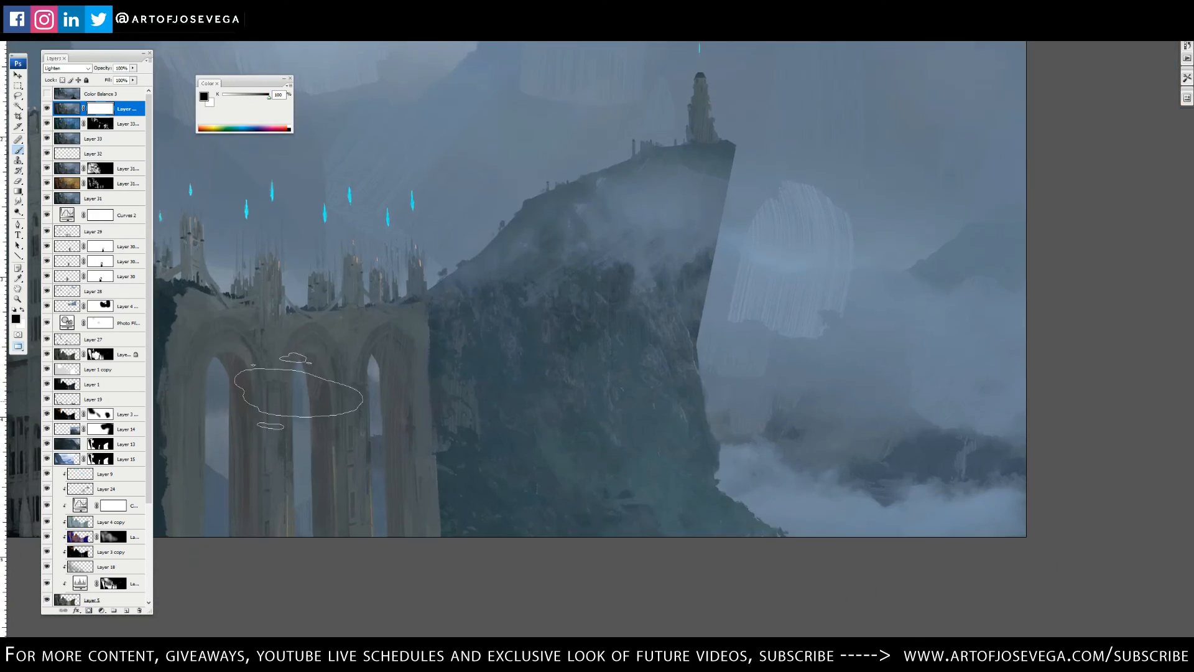
key("ctrl+i")
key("x")
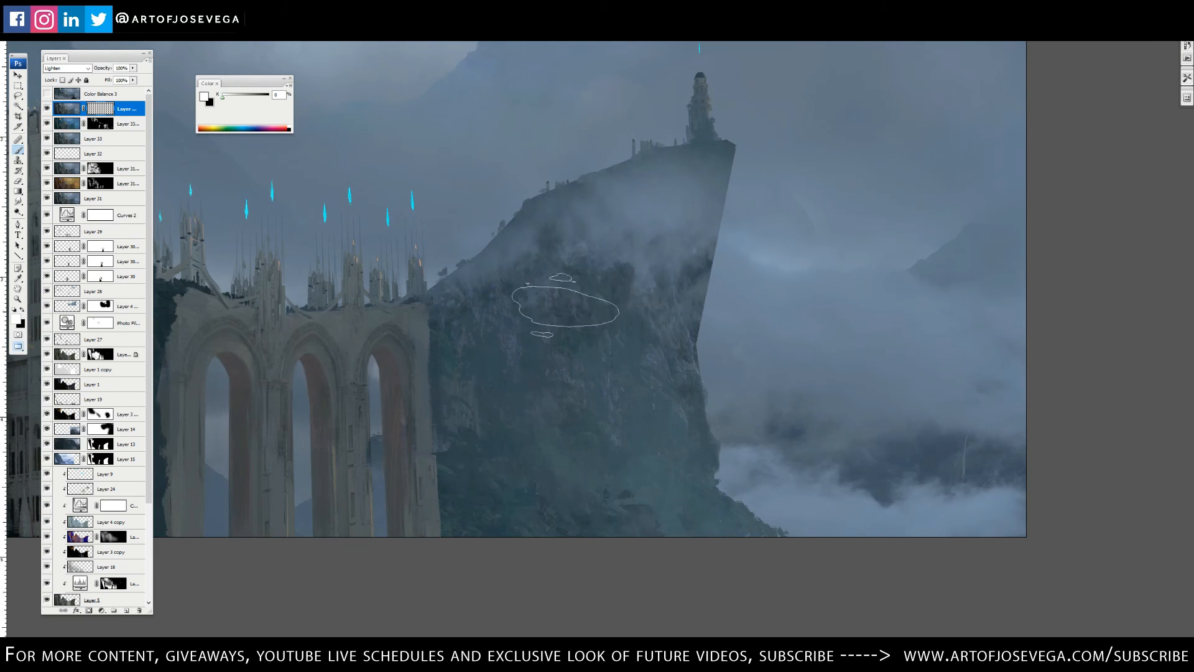
- Paint white on the layer mask over the bridge and cliff to reveal the oil strokes, adjusting the brush size
mouse_move(349, 381)
left_mouse_down()
mouse_move(849, 311)
mouse_move(835, 327)
mouse_move(920, 351)
left_mouse_up()
key("[")
key("[")
key("[")
key("x")
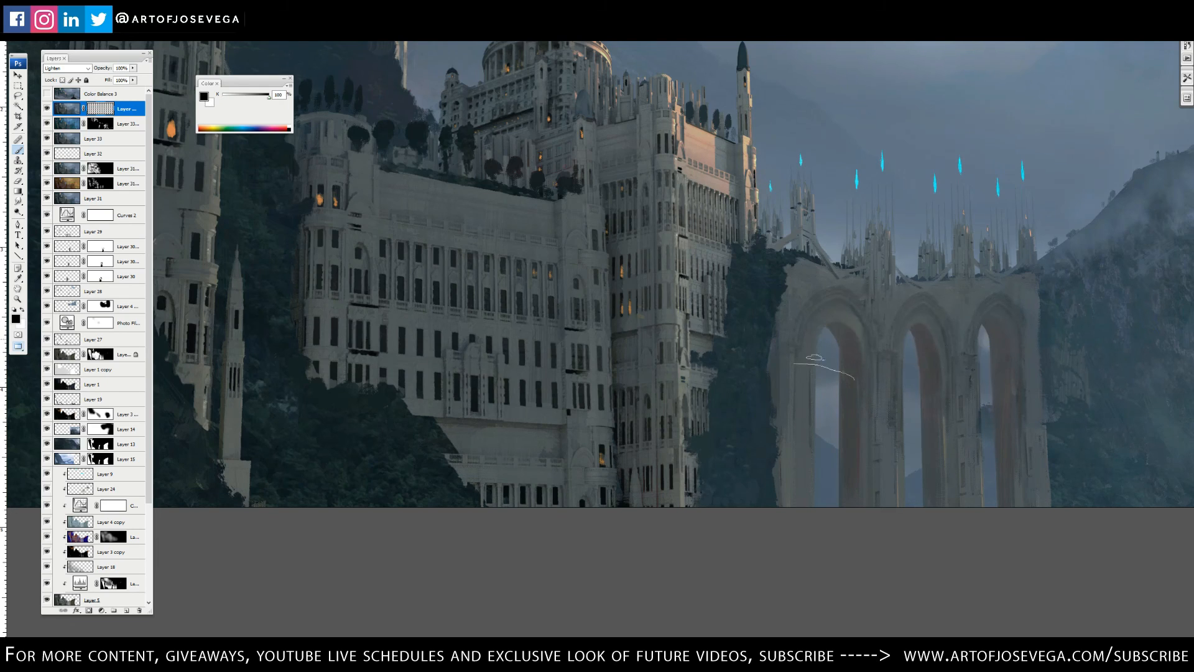
key("x")
key("bracketright")
key("bracketright")
key("bracketright")
key("bracketright")
key("bracketright")
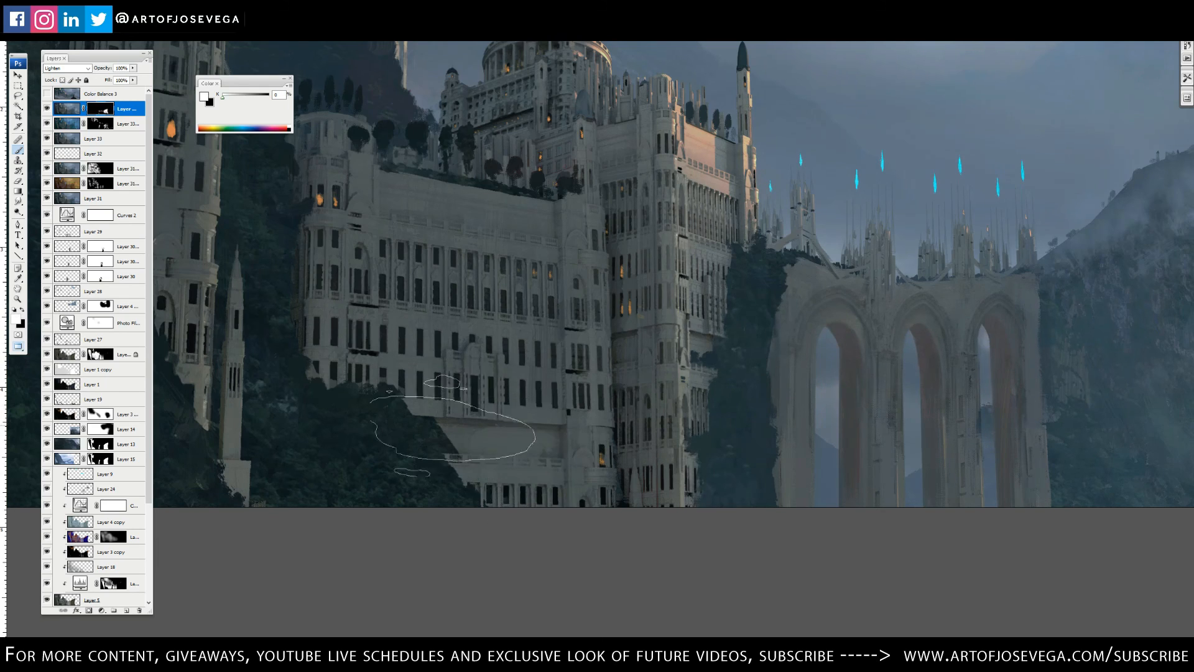
- Paint white on the layer mask over the castle walls, towers and surrounding forest to reveal more oil strokes
left_click_drag(454, 429, 678, 463)
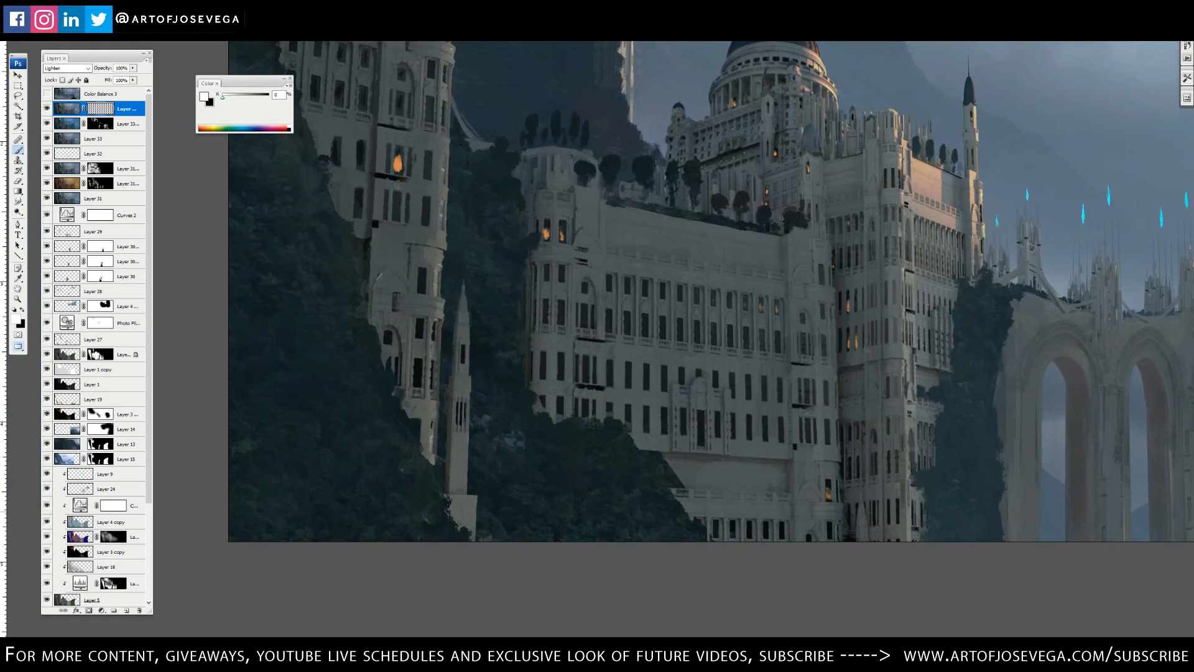
left_click_drag(334, 309, 379, 533)
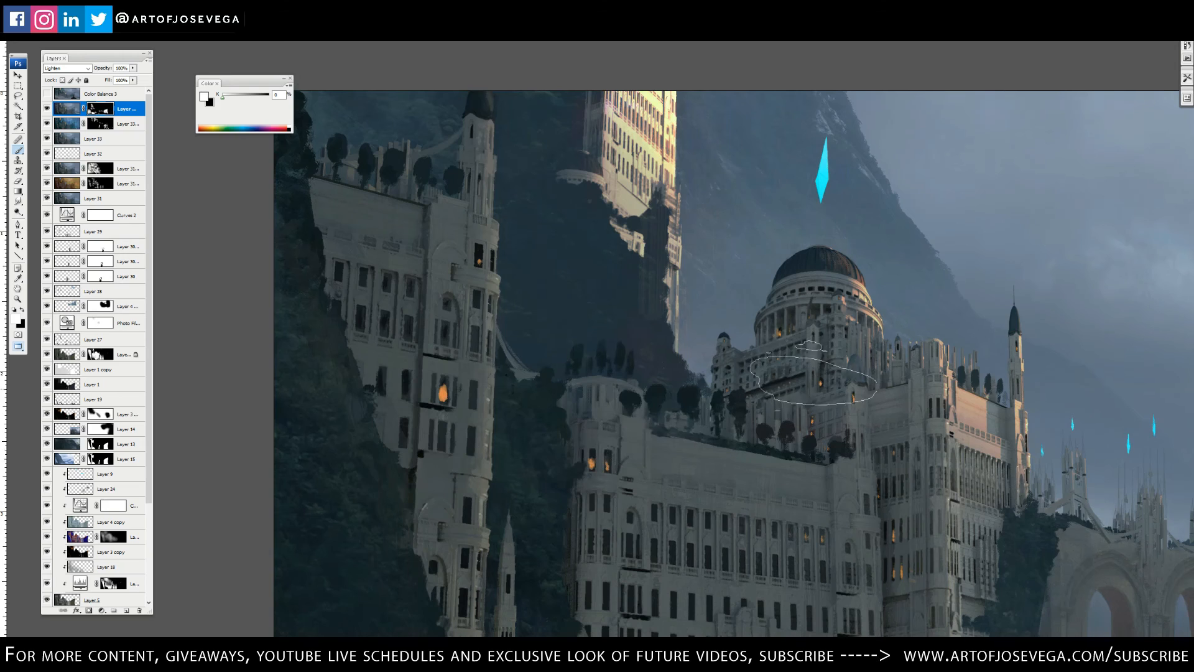
left_click_drag(425, 126, 492, 255)
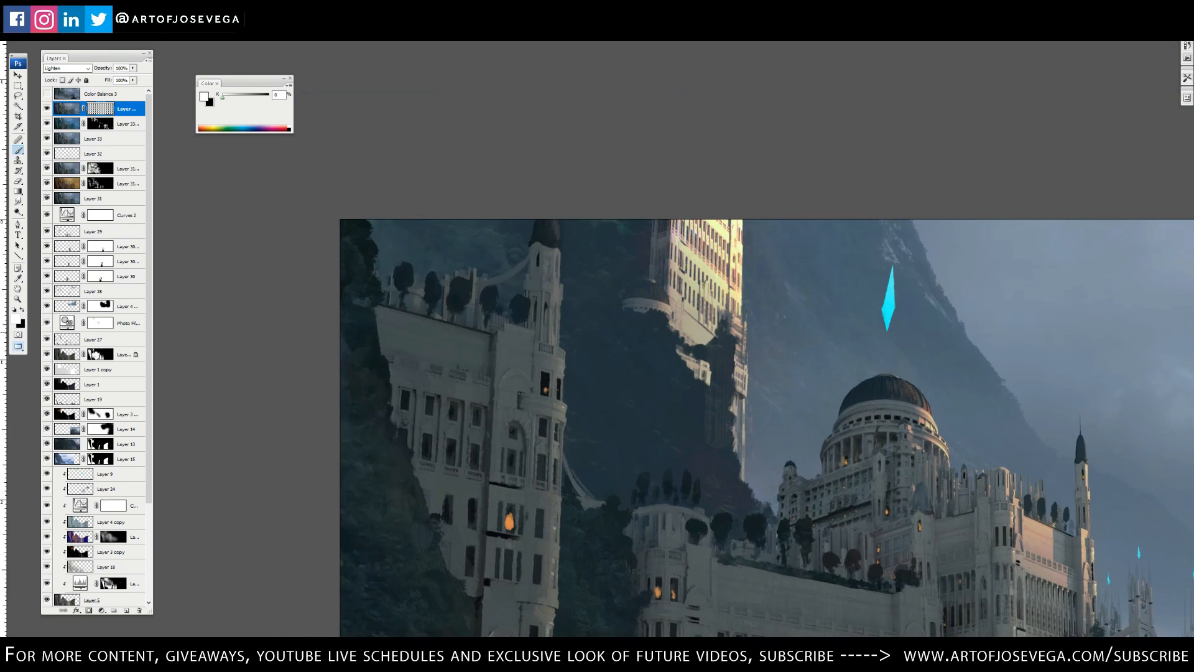
left_click_drag(668, 388, 351, 162)
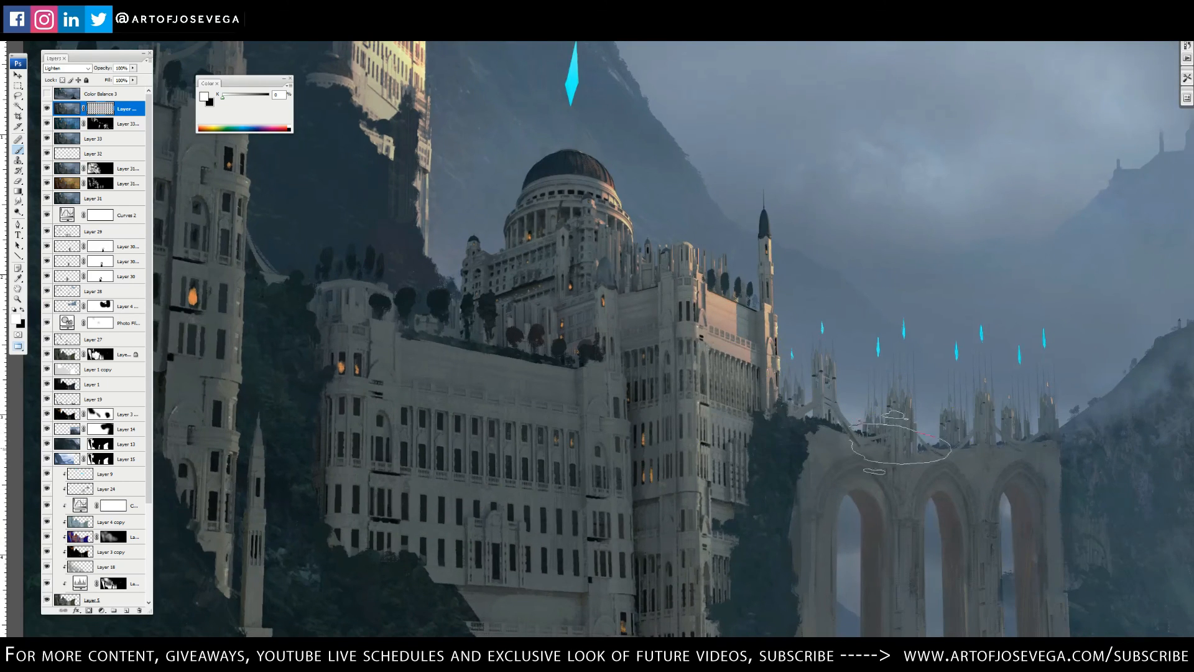
left_click_drag(721, 503, 628, 344)
- Review the whole castle painting at a reduced zoom to judge the combined oil paint effect
key("ctrl+minus")
key("ctrl+minus")
key("ctrl+minus")
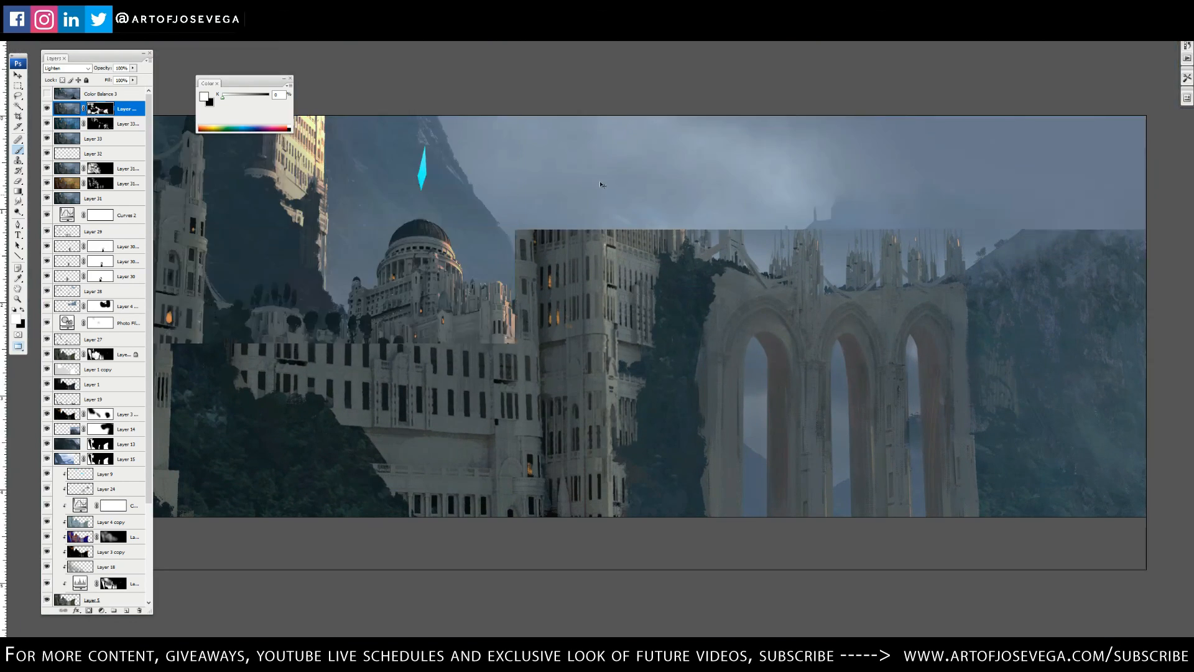
key("ctrl+plus")
key("m")
left_click_drag(524, 166, 547, 173)
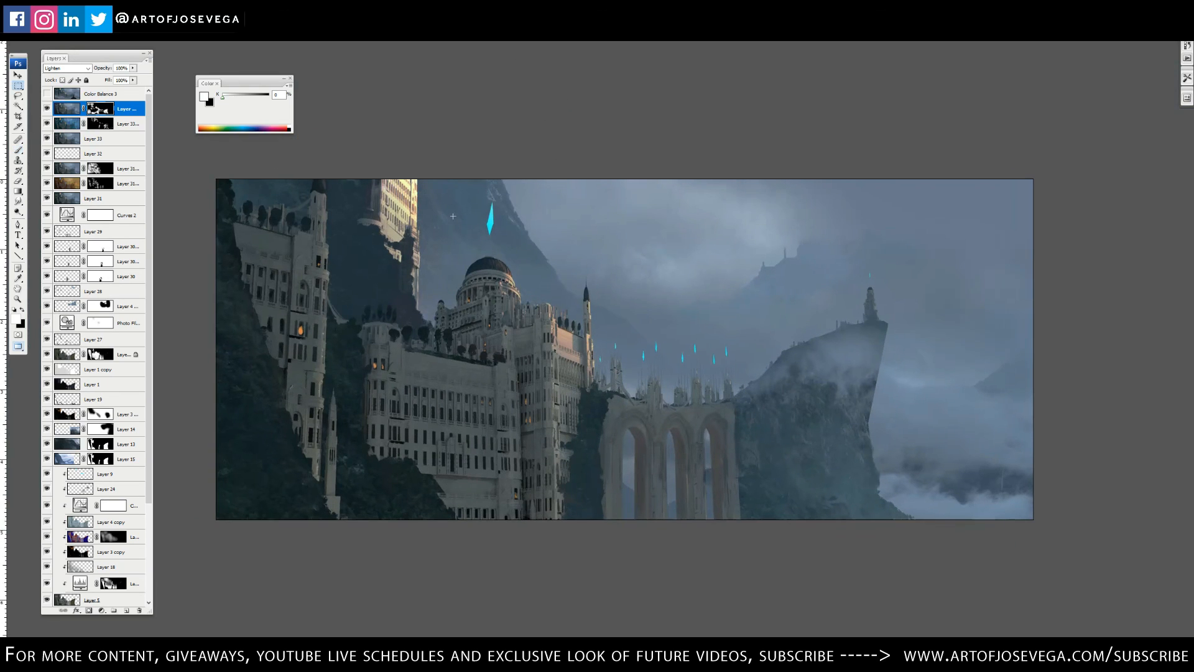
left_click_drag(316, 421, 346, 431)
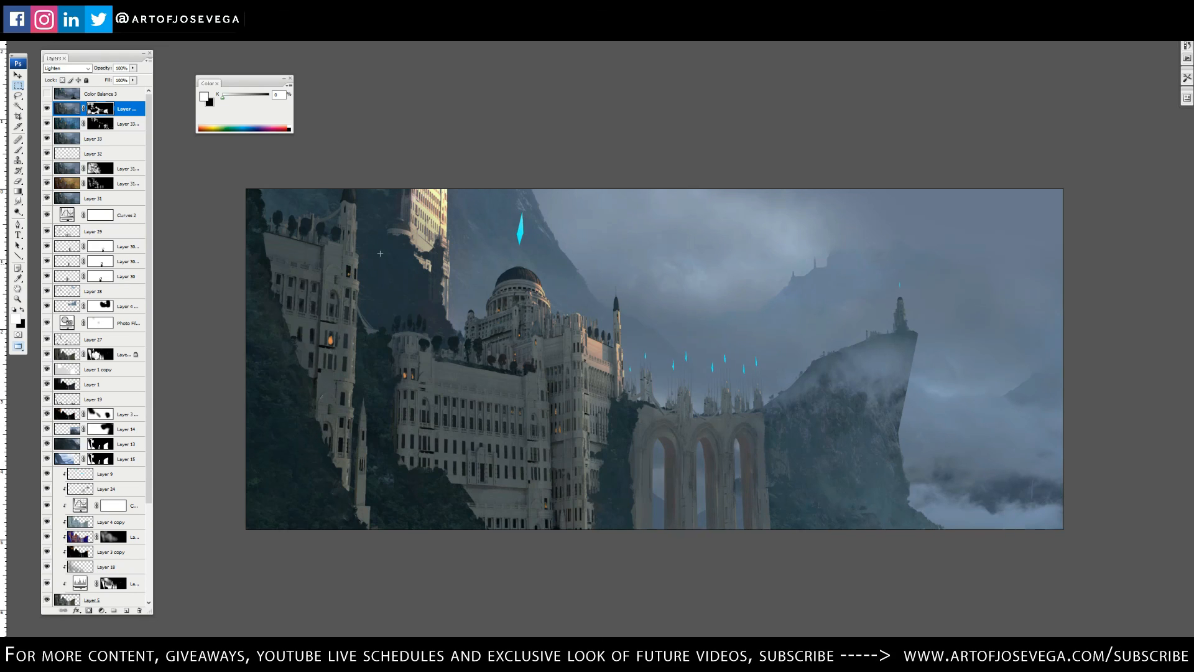
left_click_drag(388, 368, 415, 280)
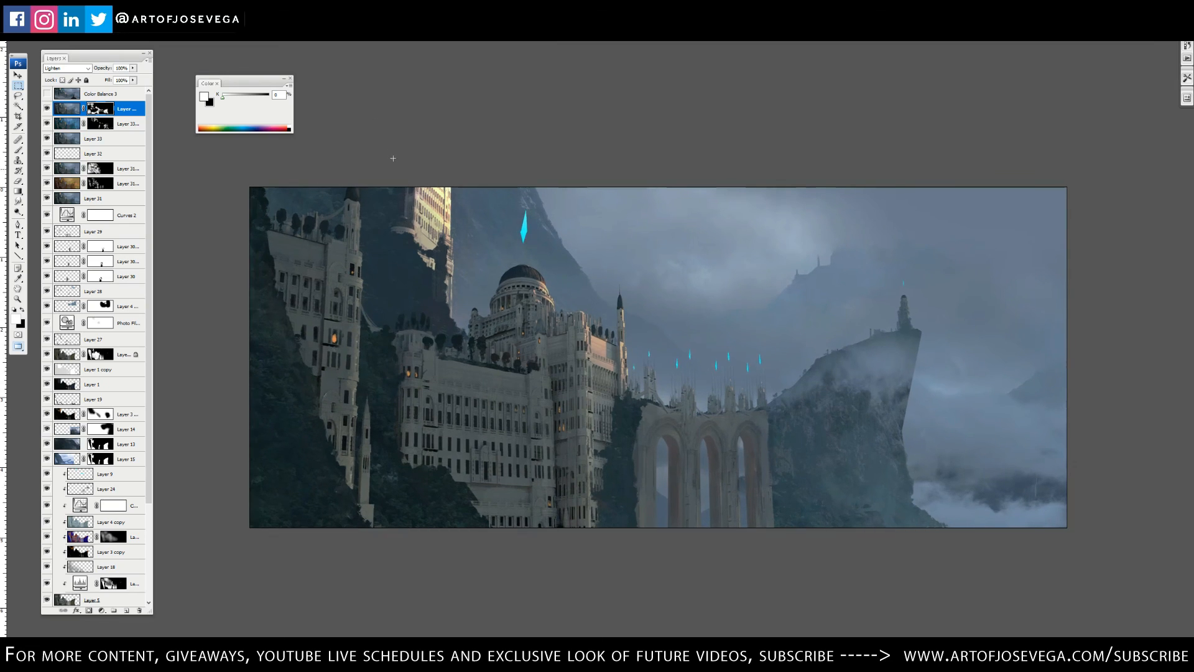